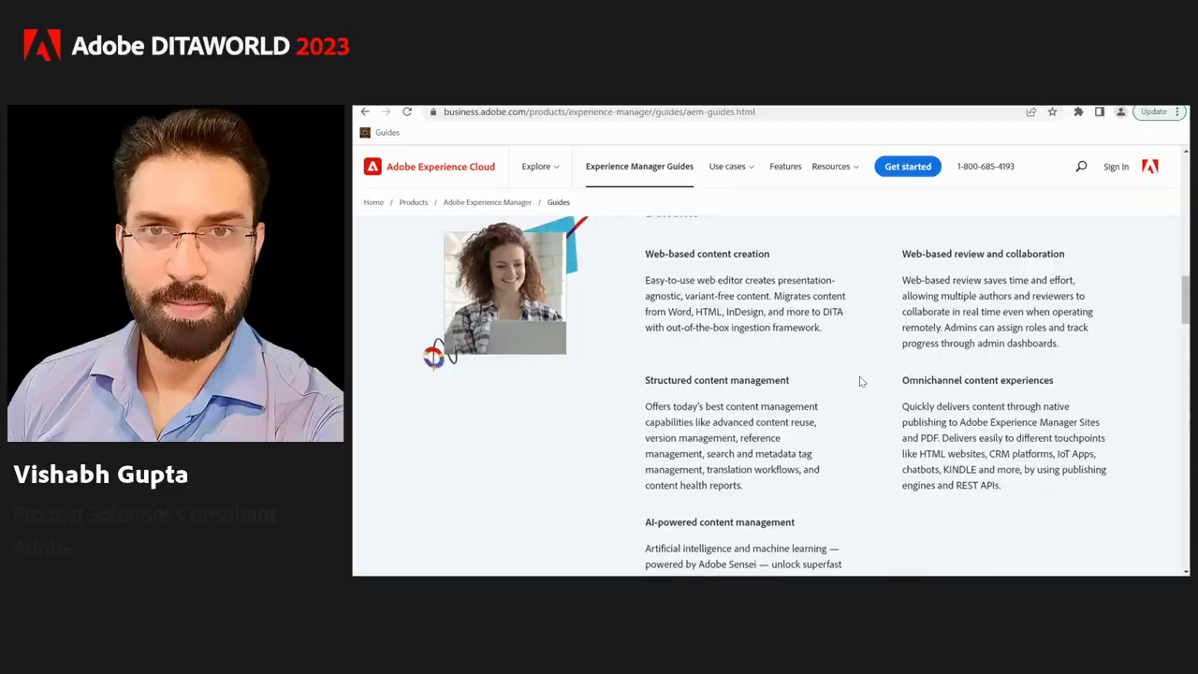
Read the Experience Manager Guides product page and the generative AI section of the Experience Manager Sites page
scroll(860, 382, down, 1)
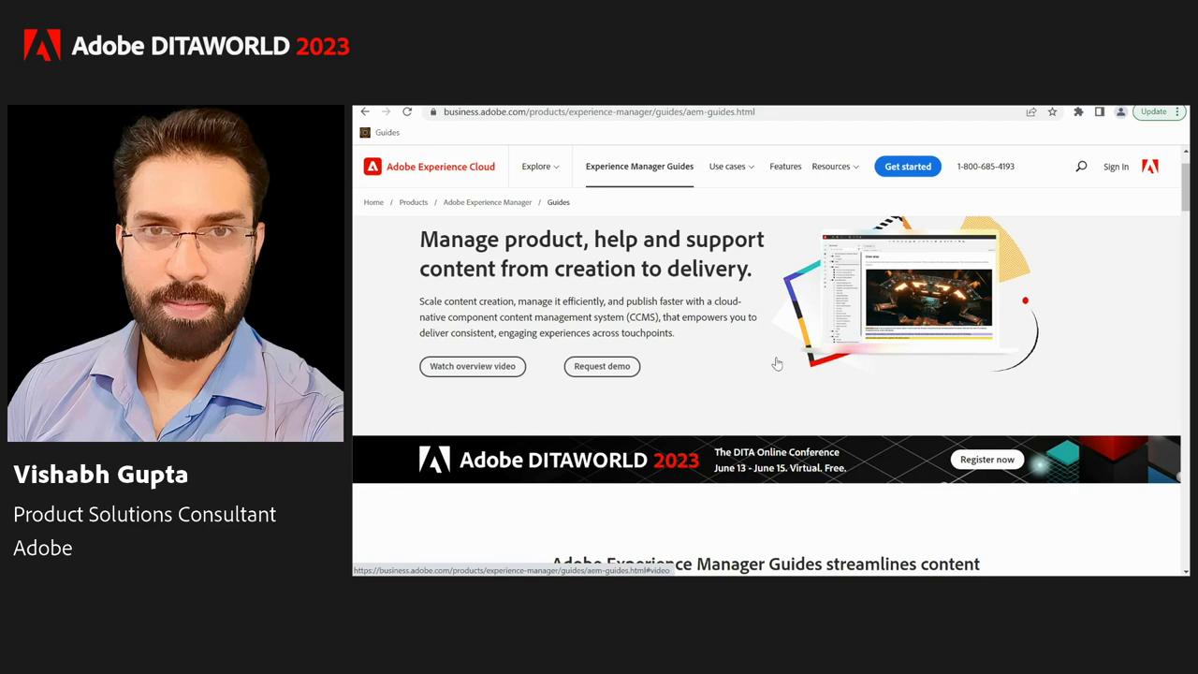
key(alt+Left)
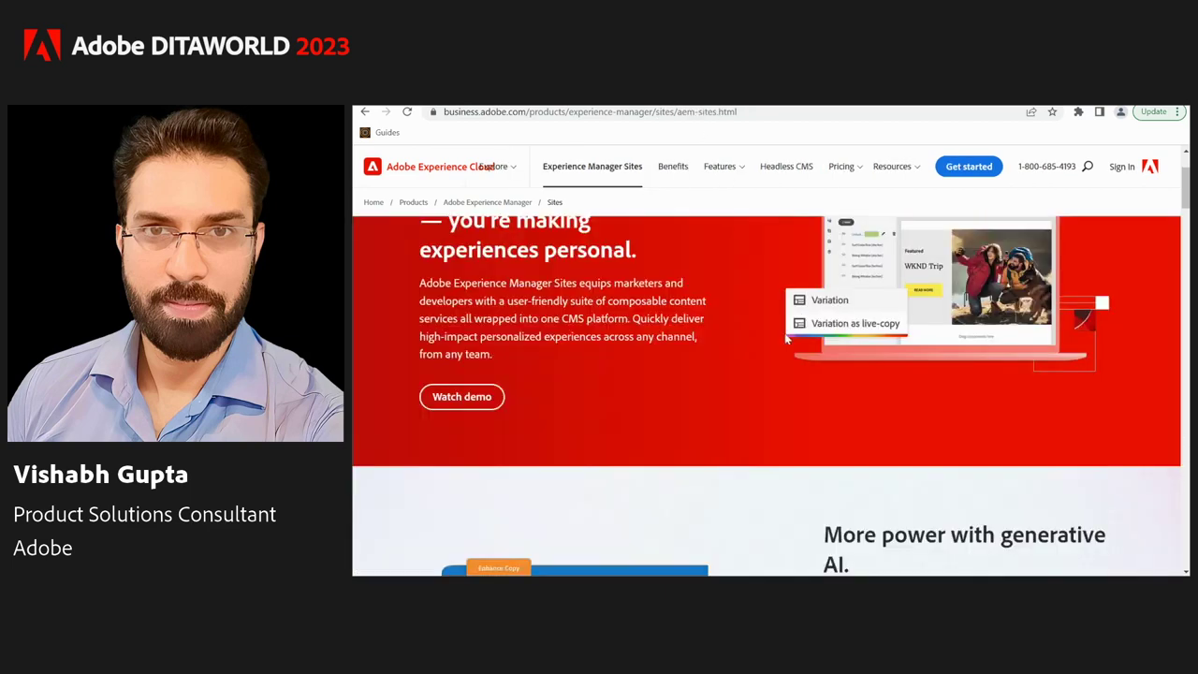
scroll(786, 339, down, 3)
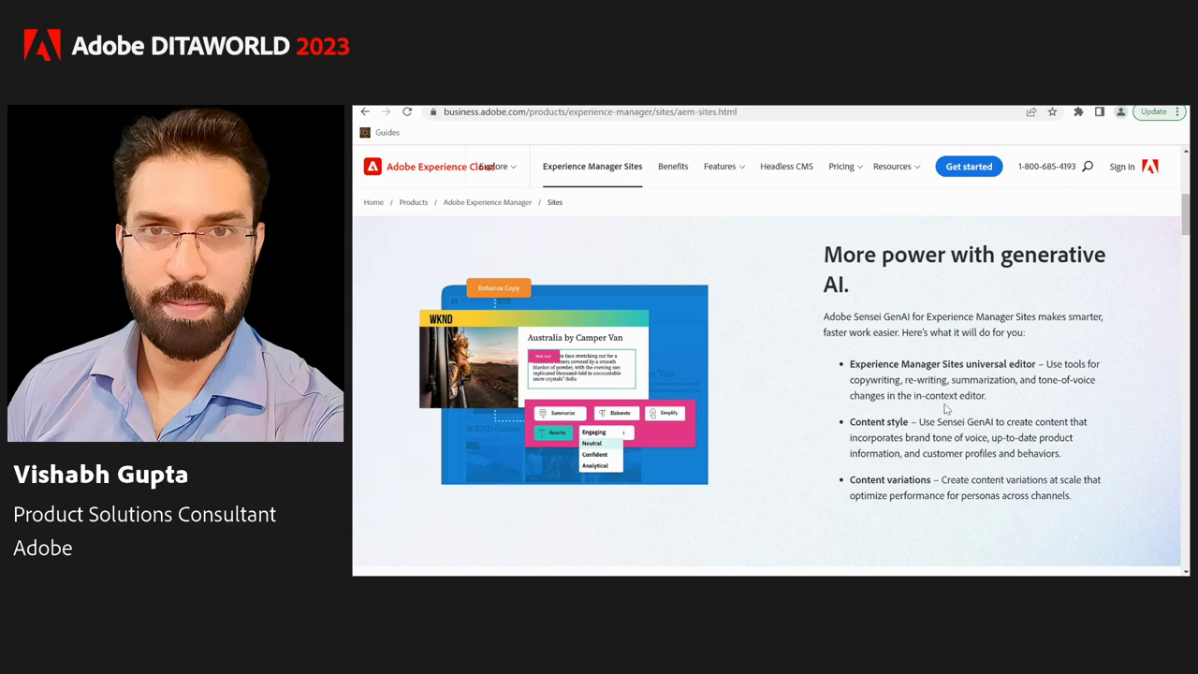
scroll(947, 409, up, 1)
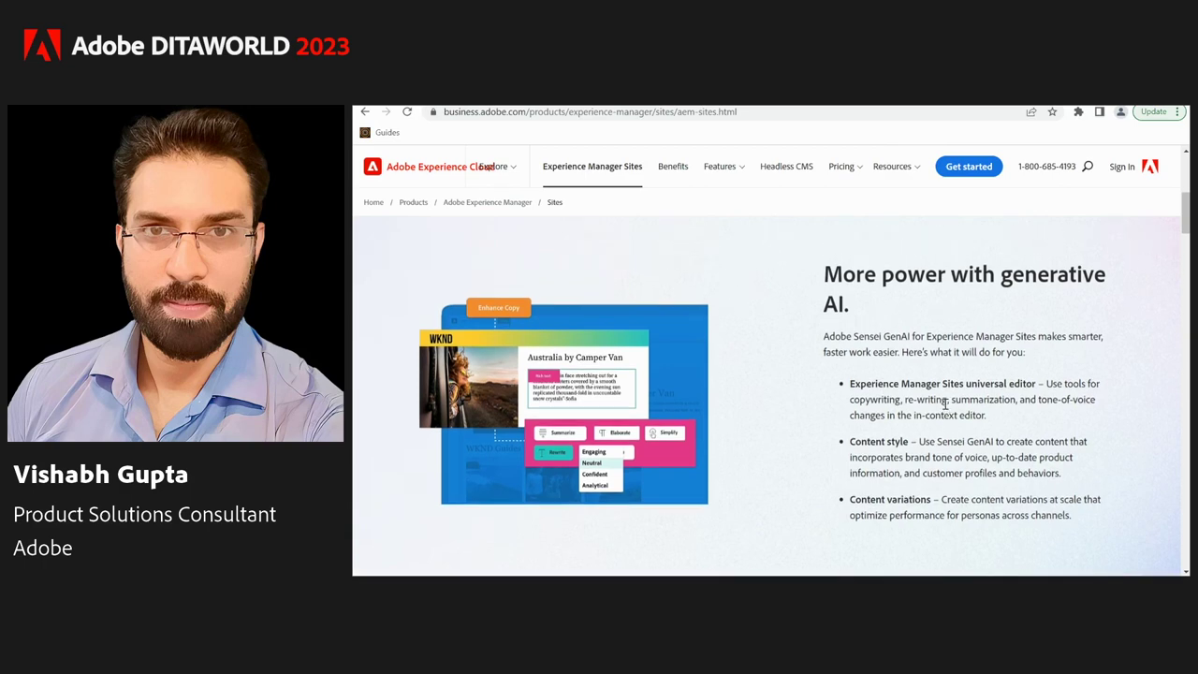
scroll(945, 403, down, 1)
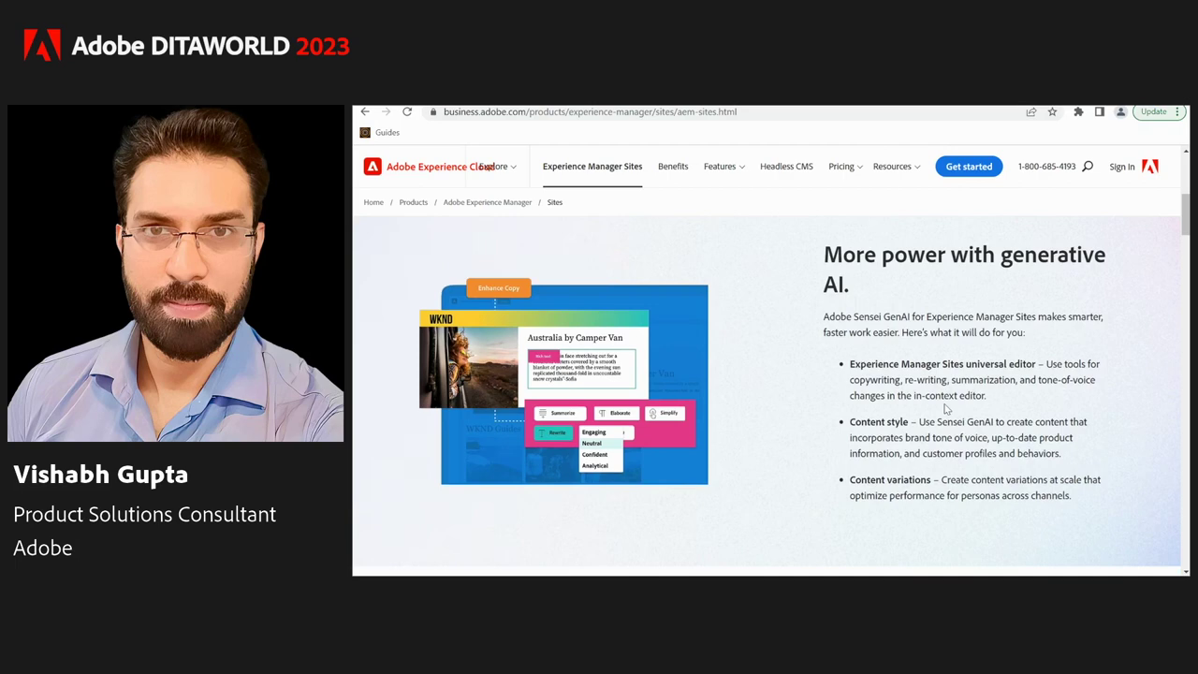
scroll(947, 409, up, 1)
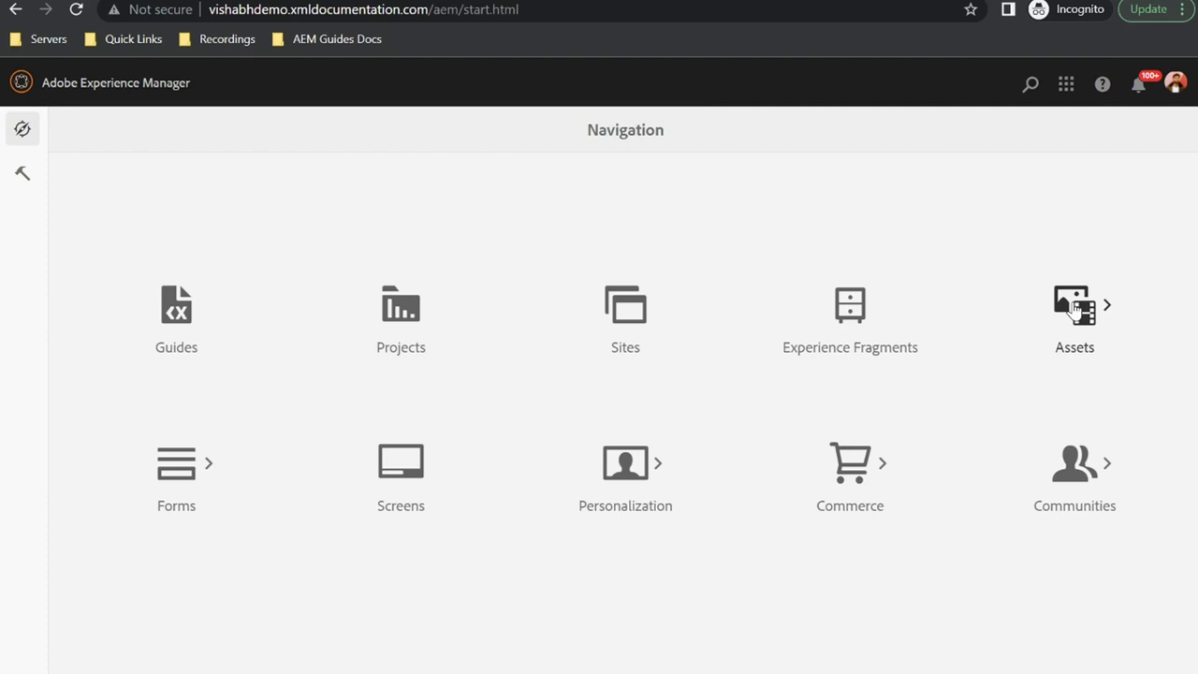
Open the Assets file repository and show the search filters for the /content/dam path
click(1073, 311)
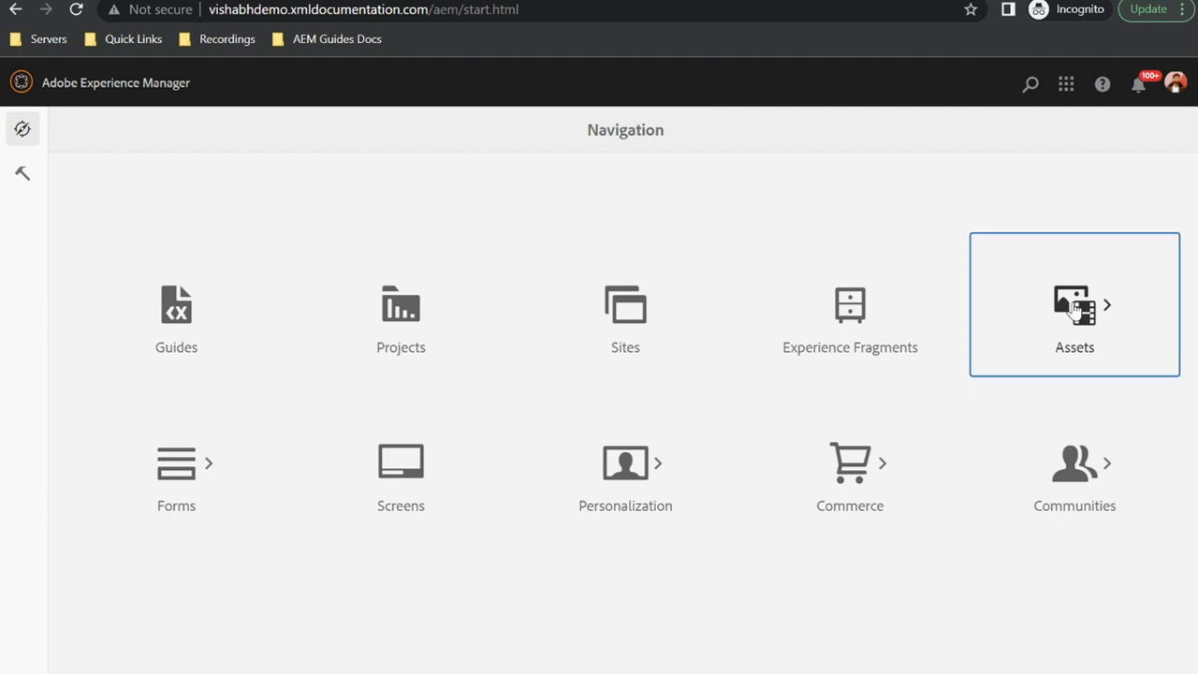
click(192, 304)
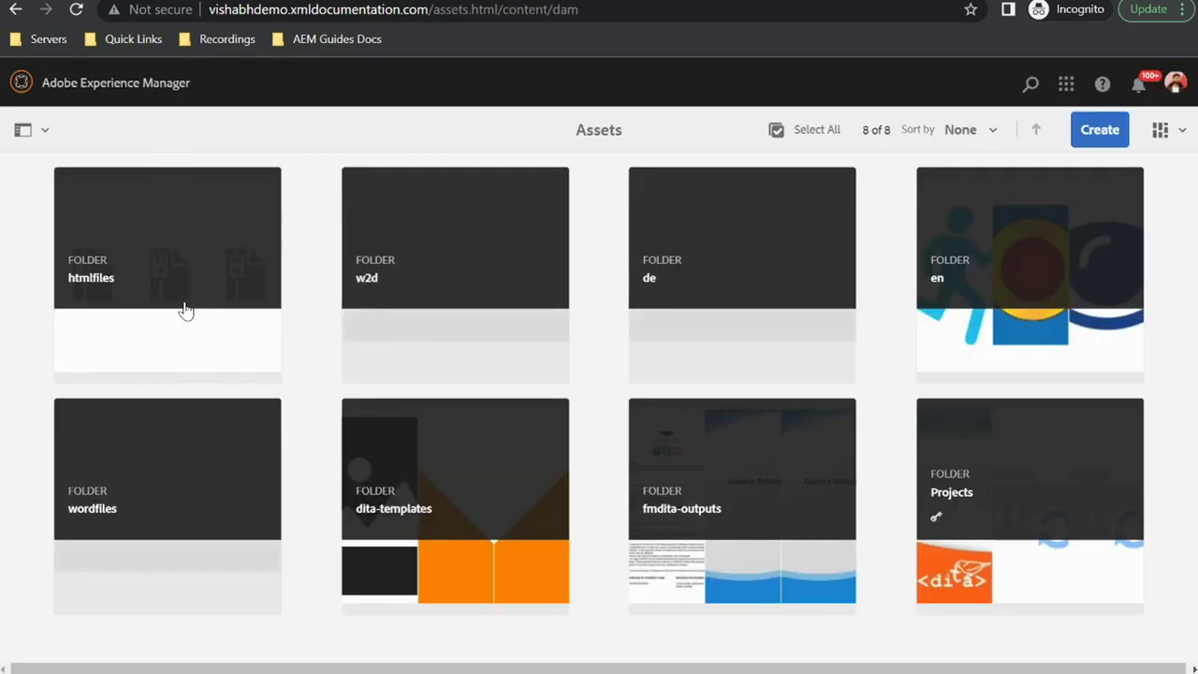
click(45, 133)
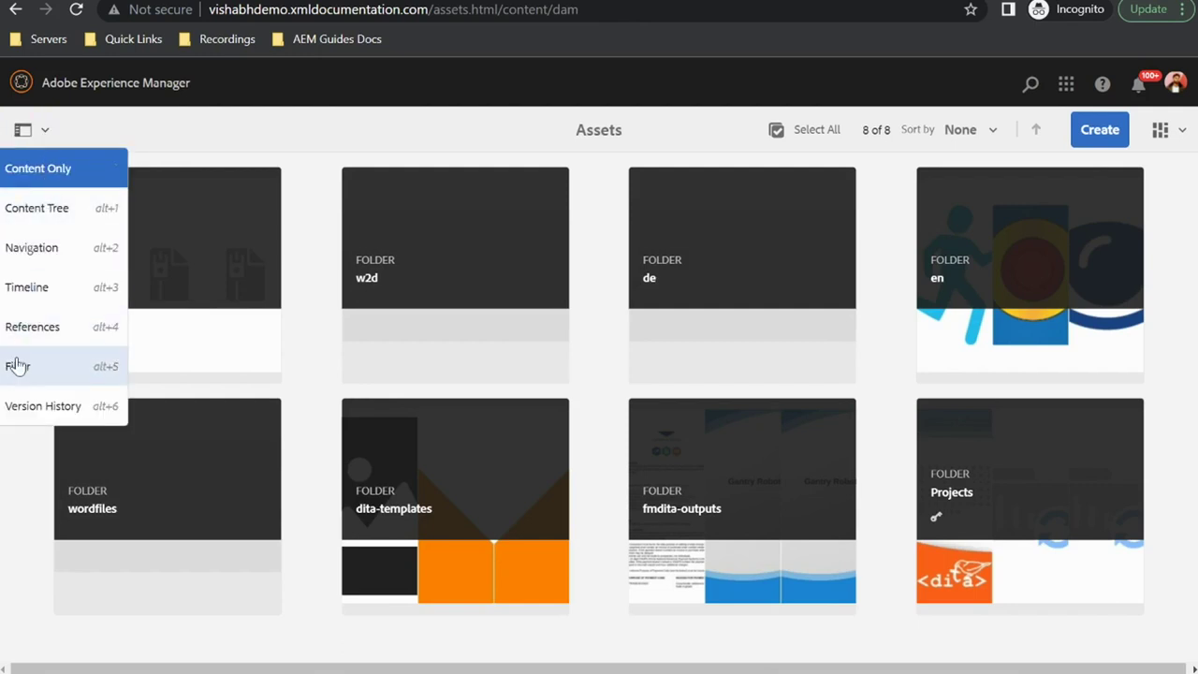
click(17, 366)
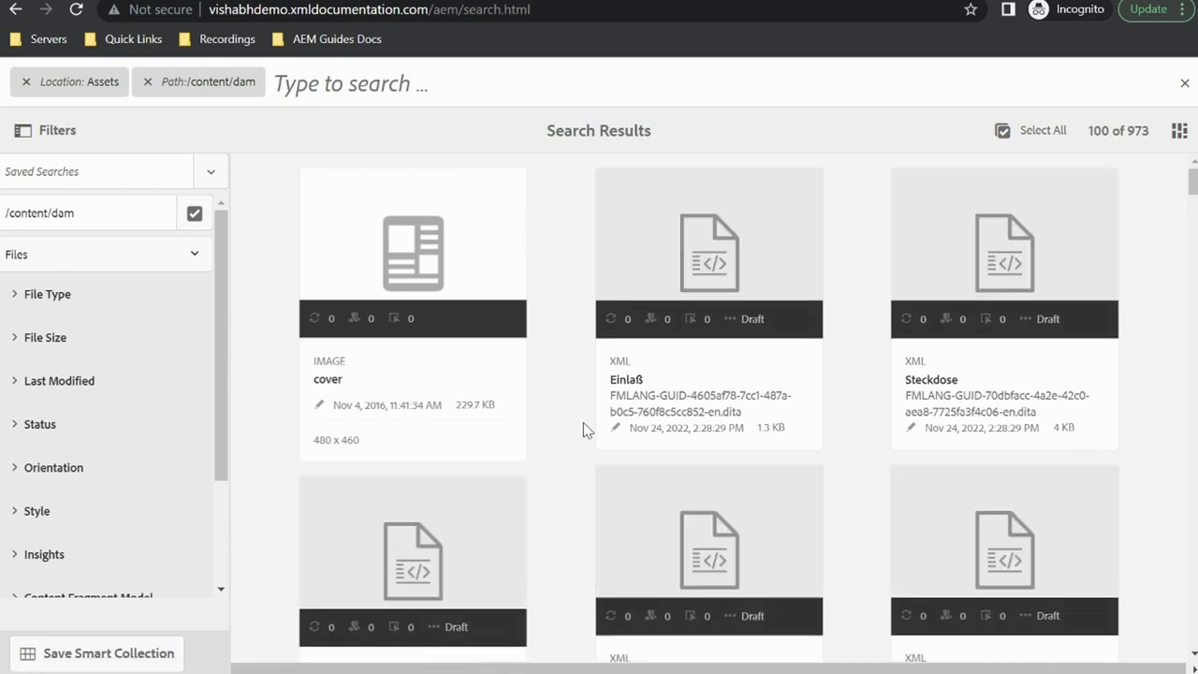
scroll(583, 423, down, 1)
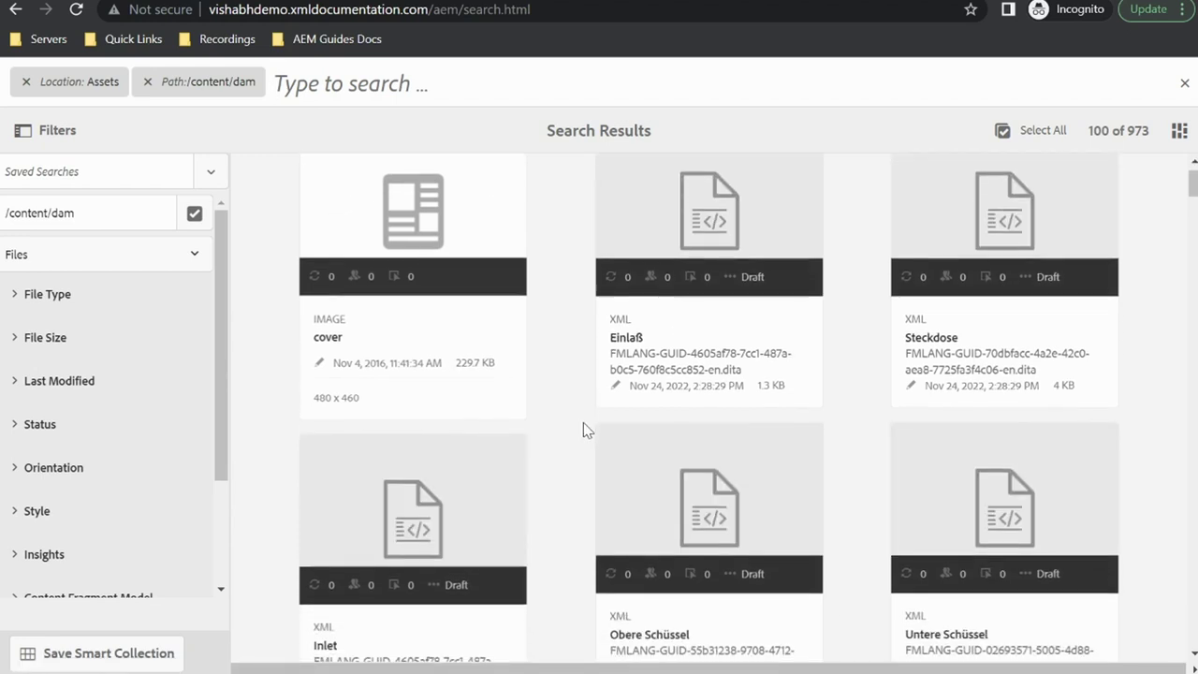
scroll(583, 422, up, 1)
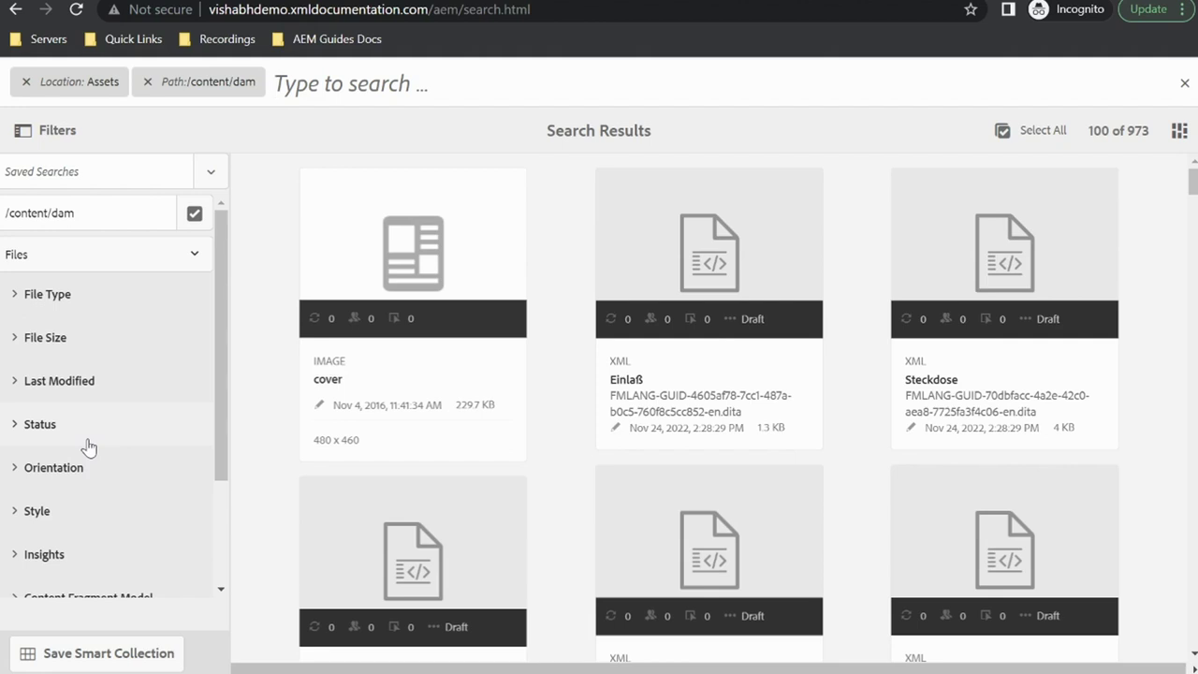
Filter the assets by the Approved approval status and look through the matching items
click(16, 423)
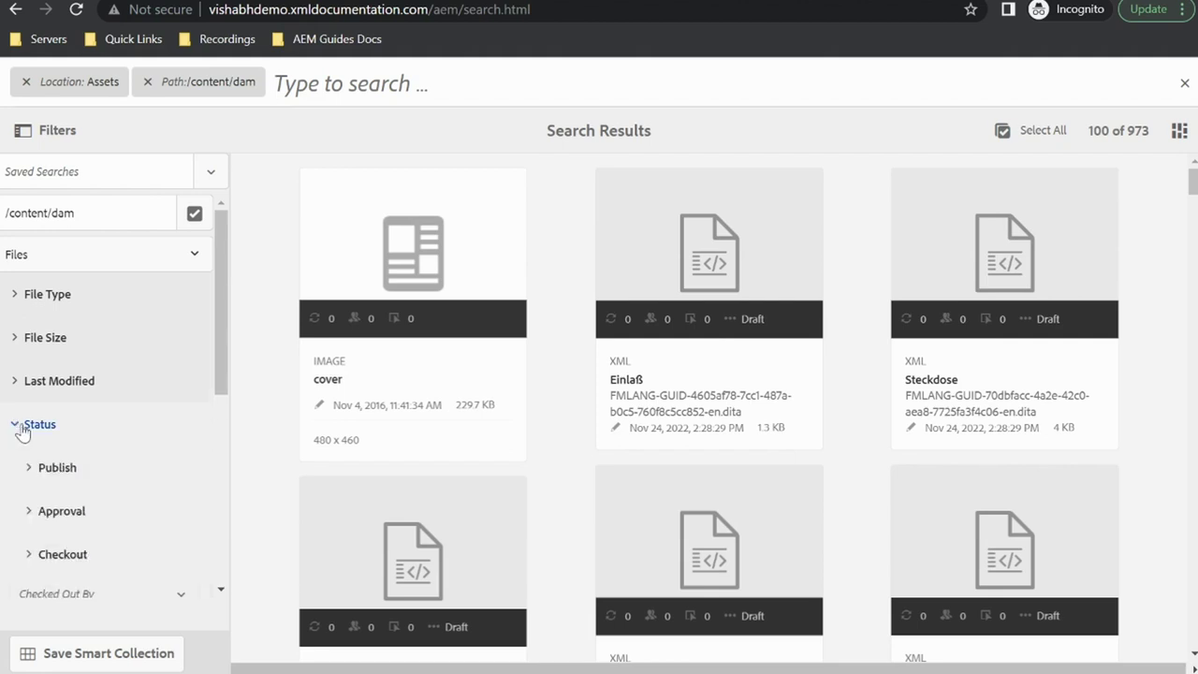
click(39, 512)
scroll(38, 515, down, 1)
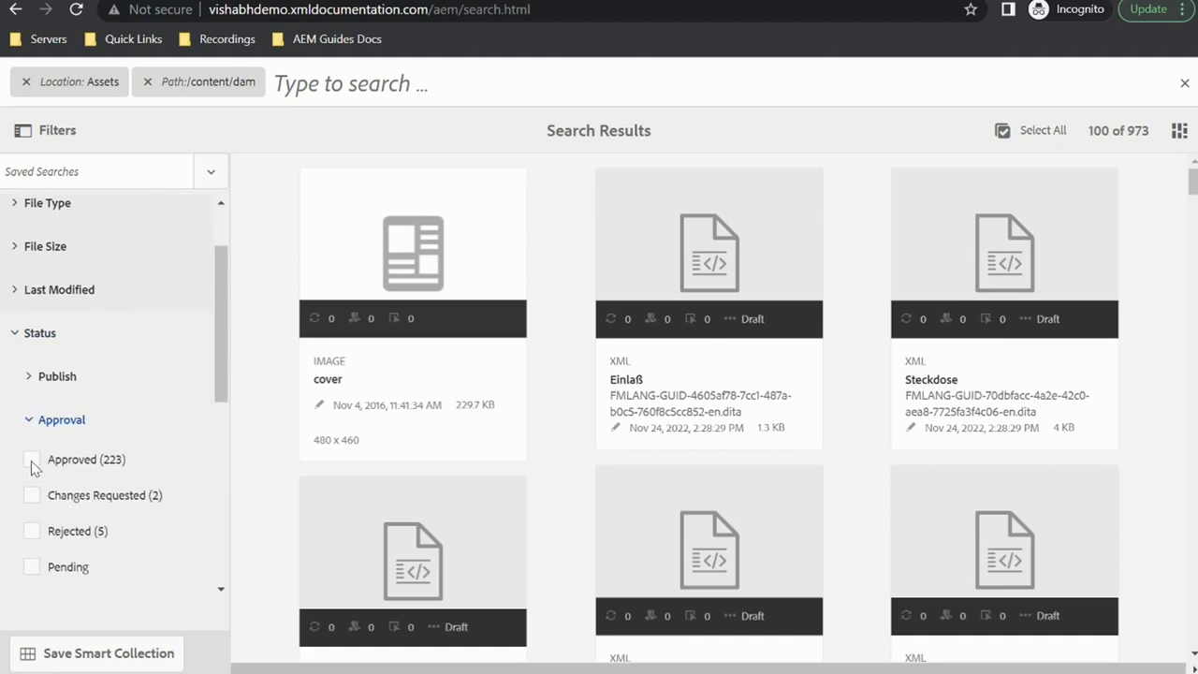
click(32, 458)
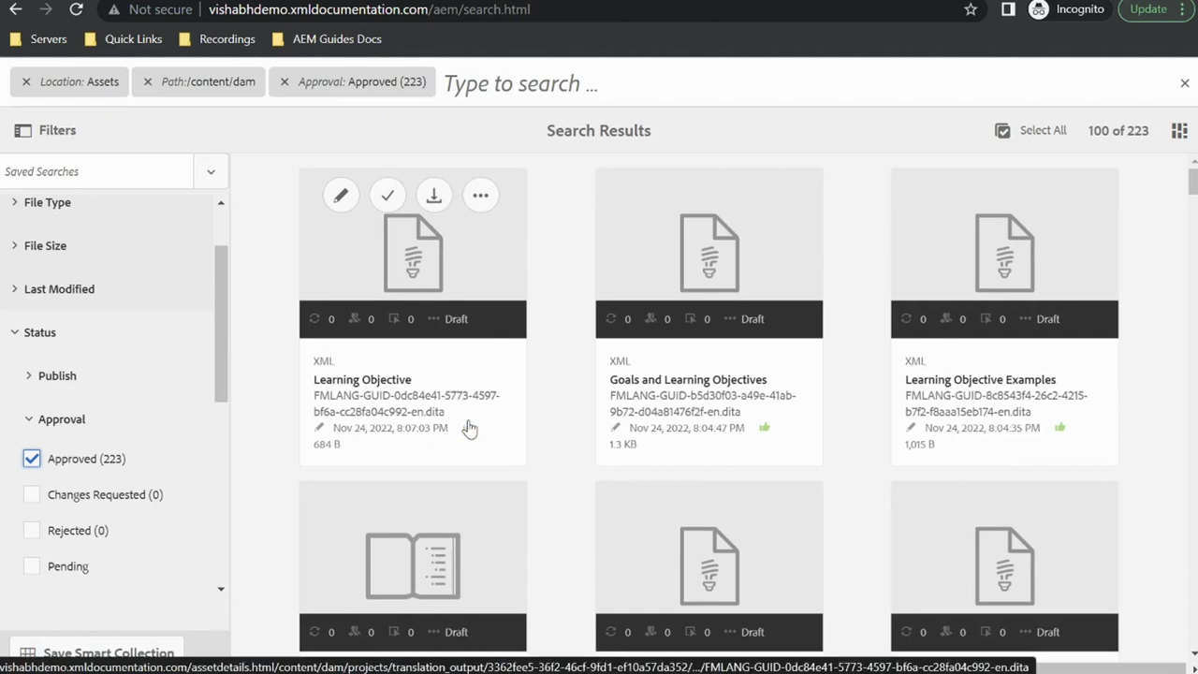
mouse_move(469, 432)
scroll(516, 447, down, 1)
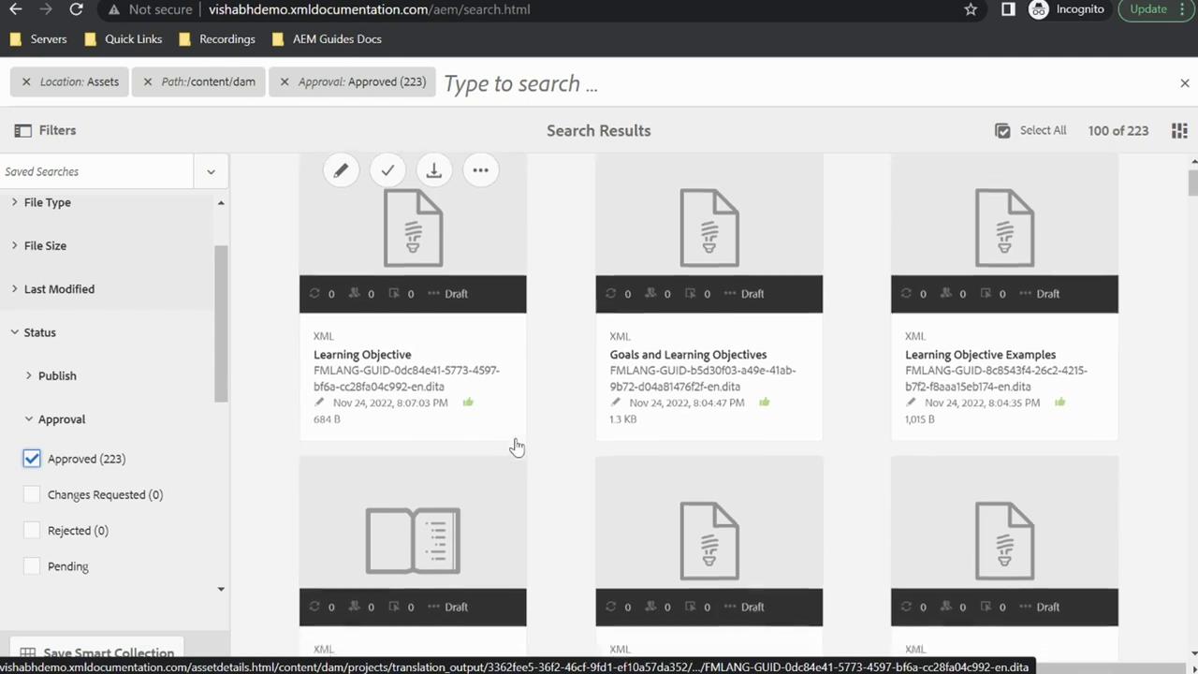
scroll(515, 446, down, 2)
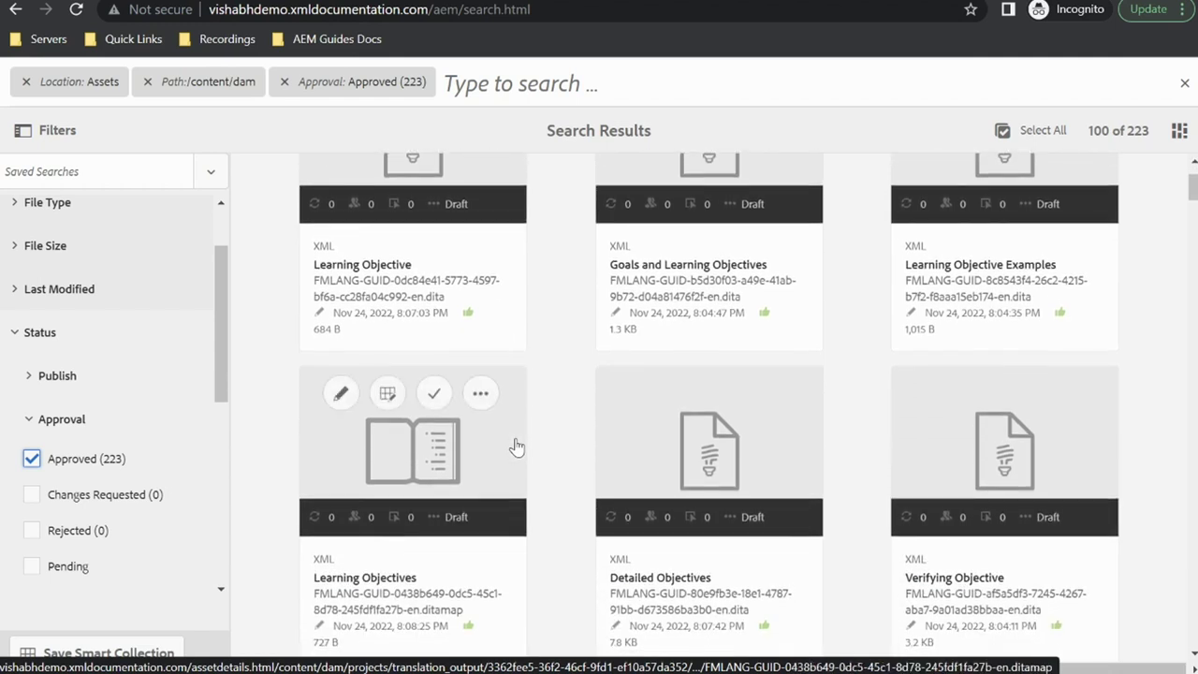
scroll(516, 446, down, 4)
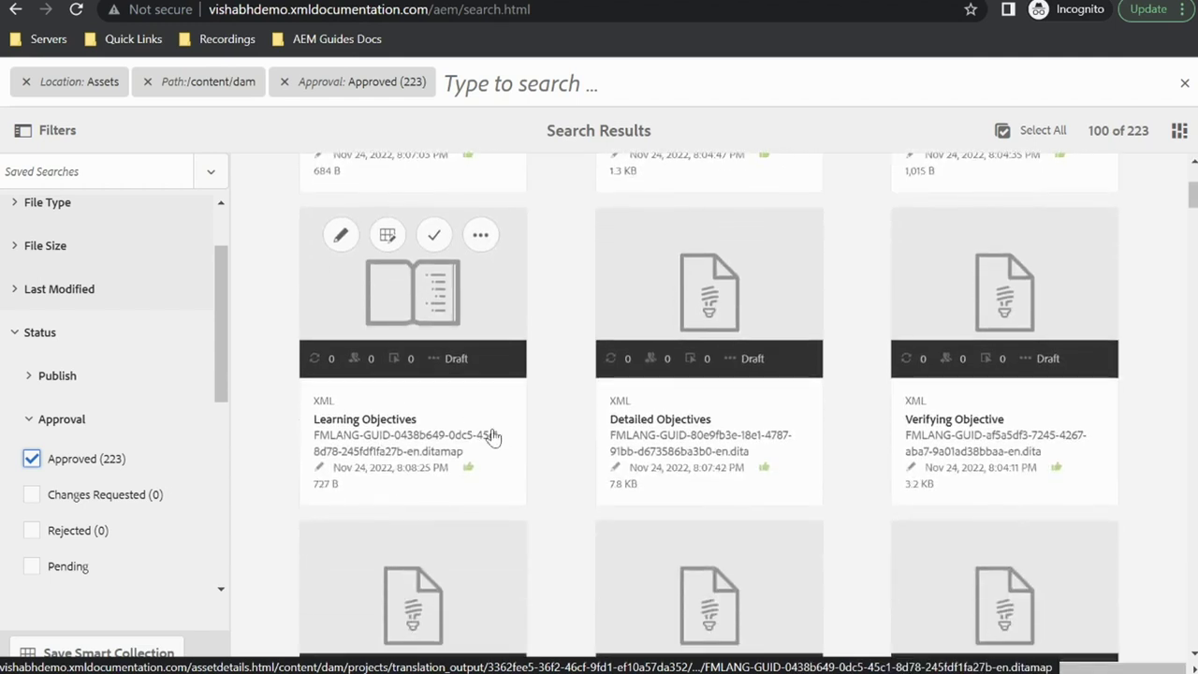
scroll(493, 437, down, 1)
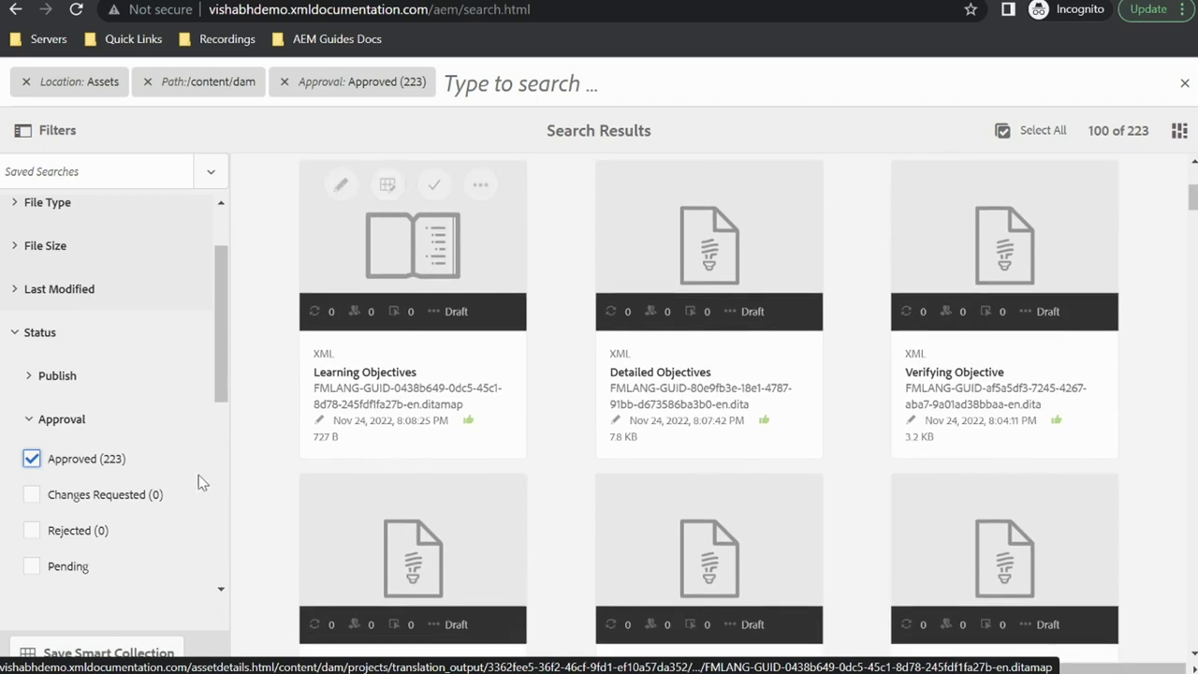
Narrow the approved assets to those tagged Adobe Experience Cloud under the Adobe tag group
scroll(136, 523, down, 2)
scroll(135, 523, down, 1)
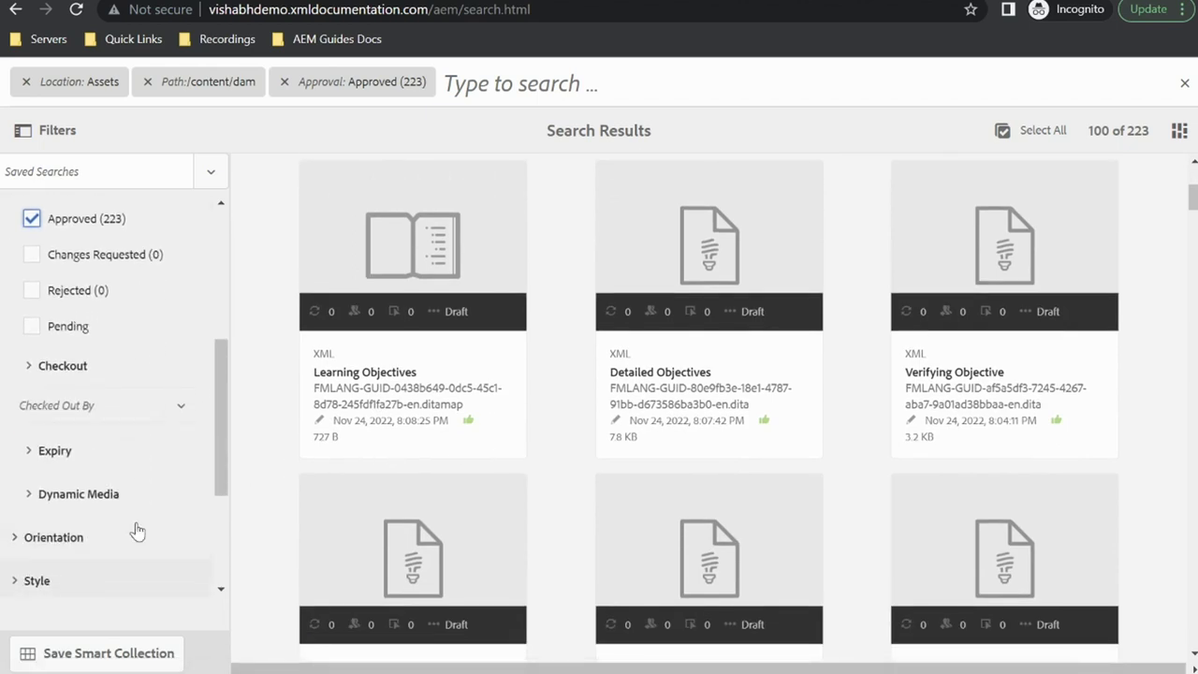
scroll(136, 524, down, 3)
scroll(48, 524, down, 1)
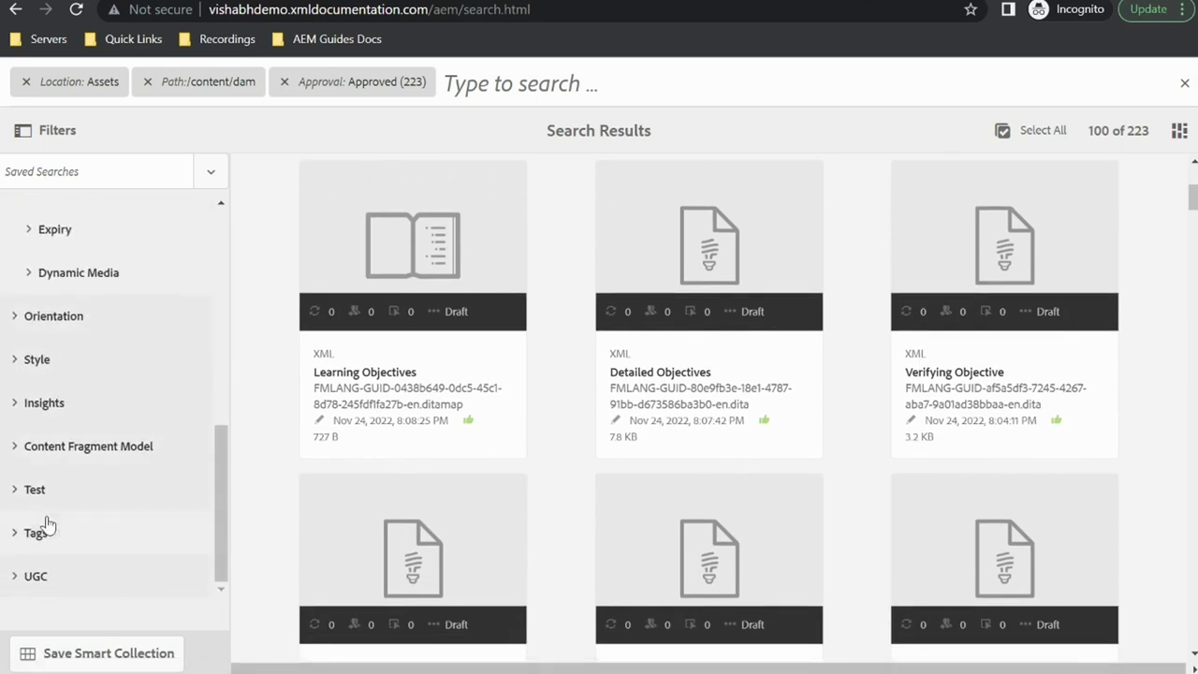
click(15, 537)
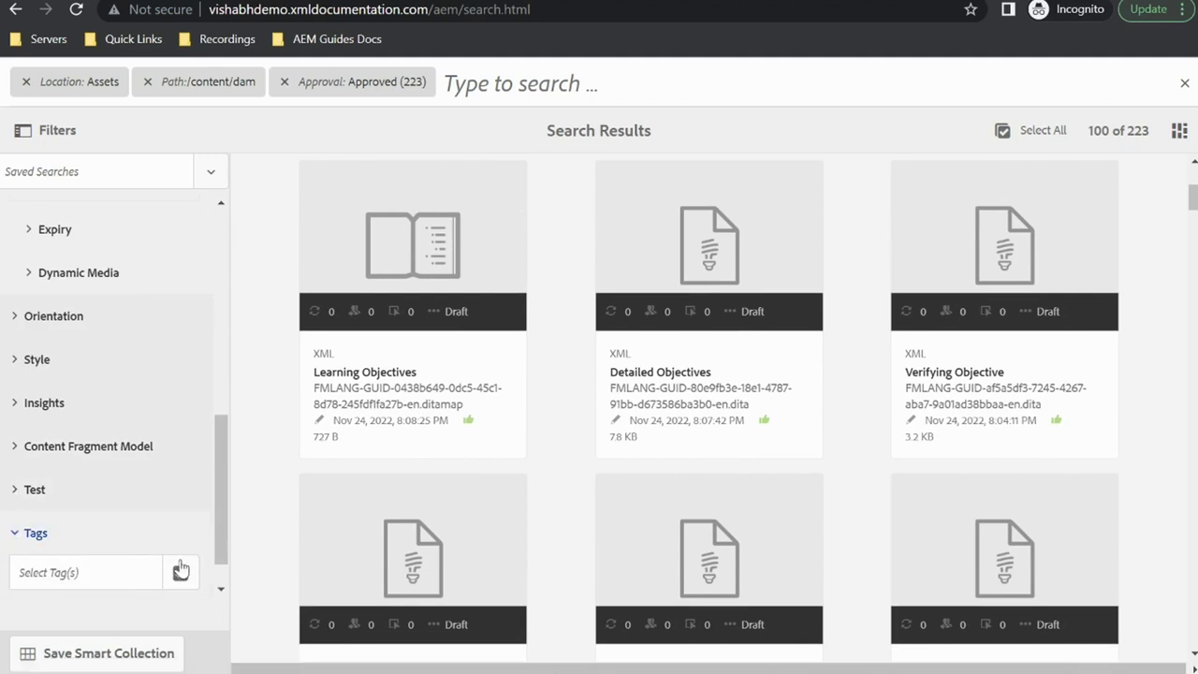
click(182, 569)
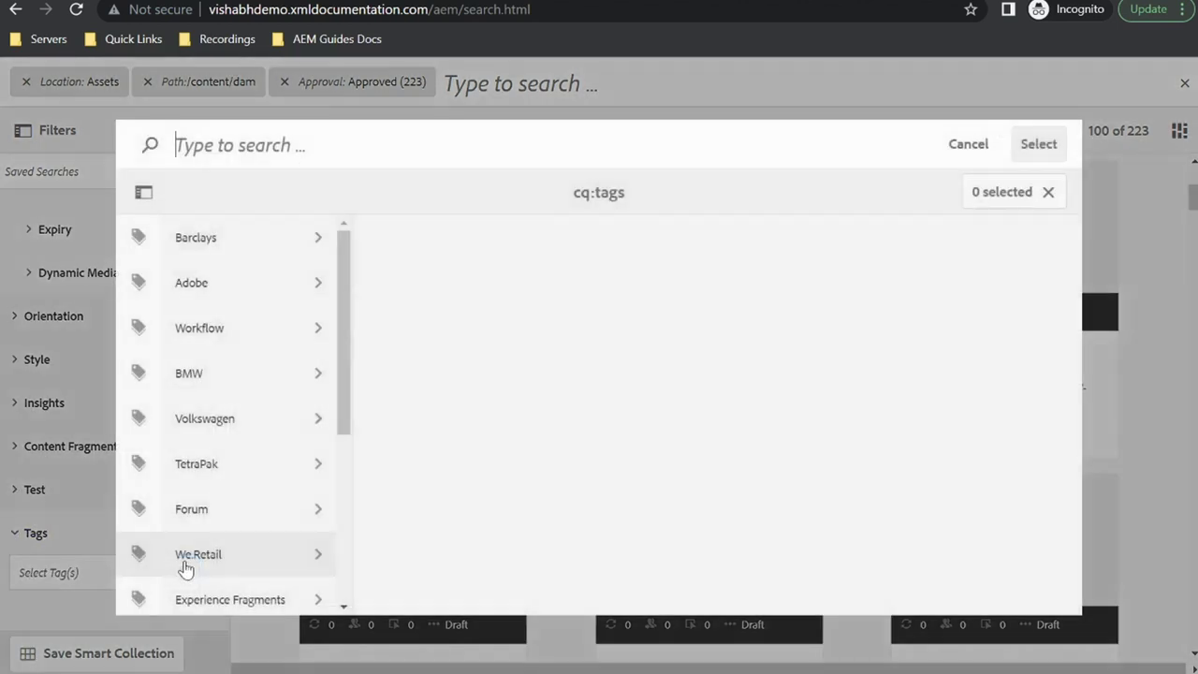
click(259, 285)
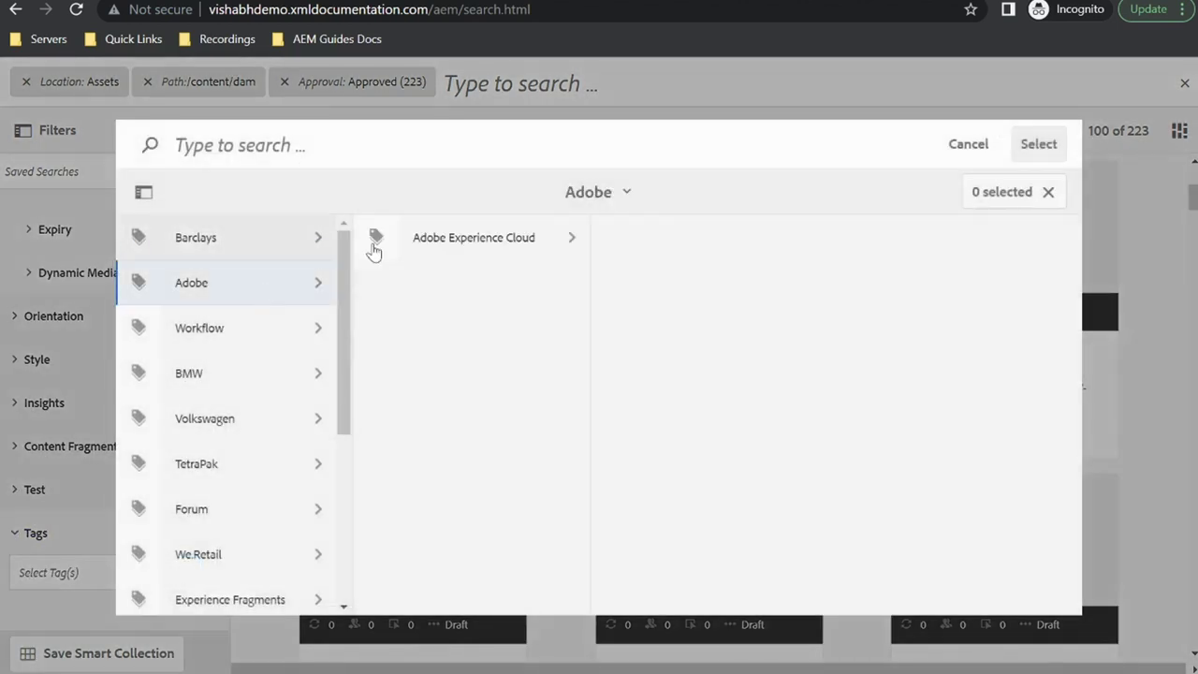
click(500, 239)
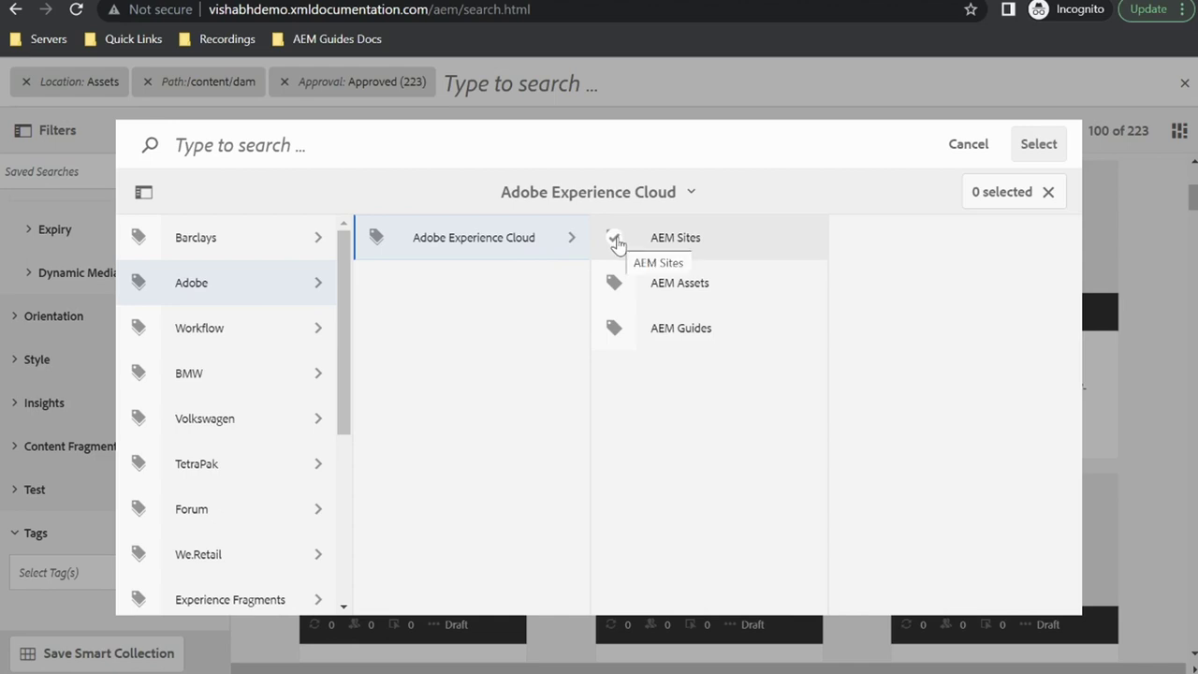
click(379, 239)
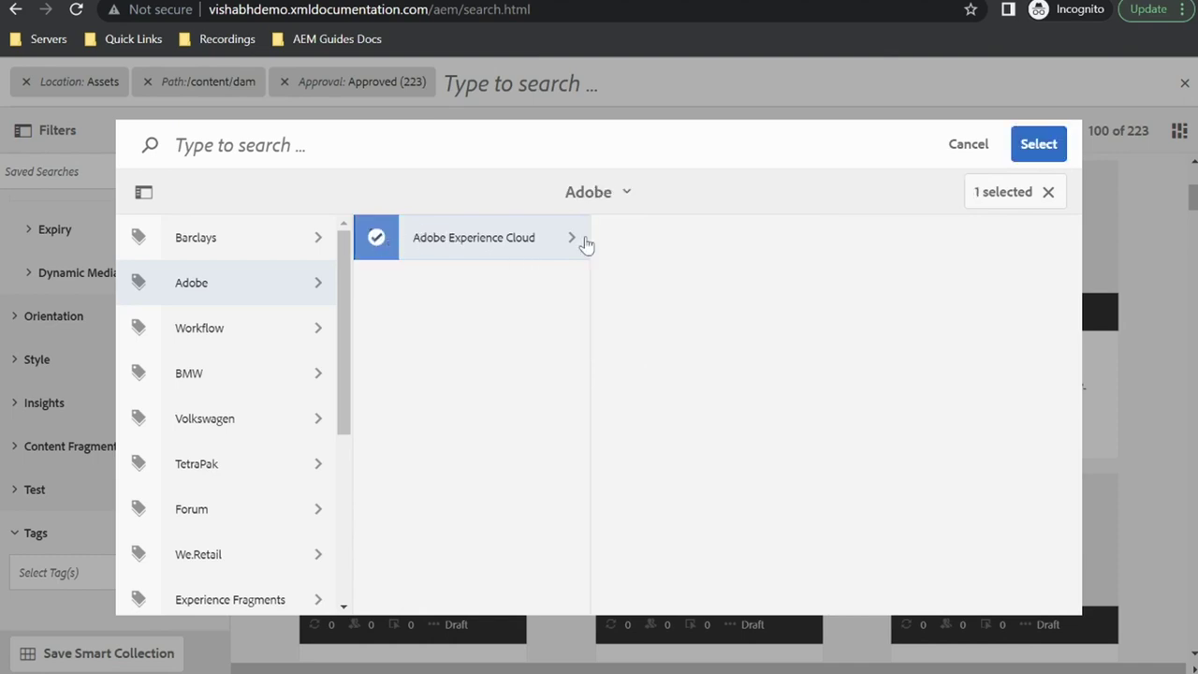
click(1035, 147)
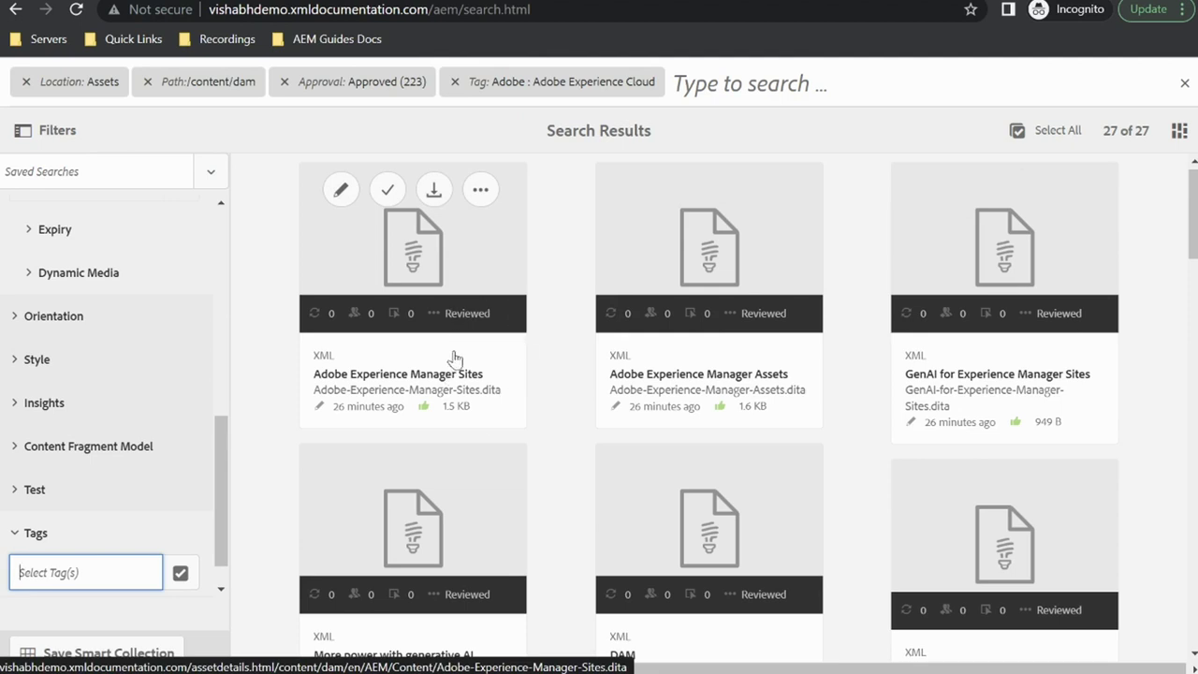
Examine the approved, tagged topics, documents and images, and check the available file type filter options
mouse_move(424, 412)
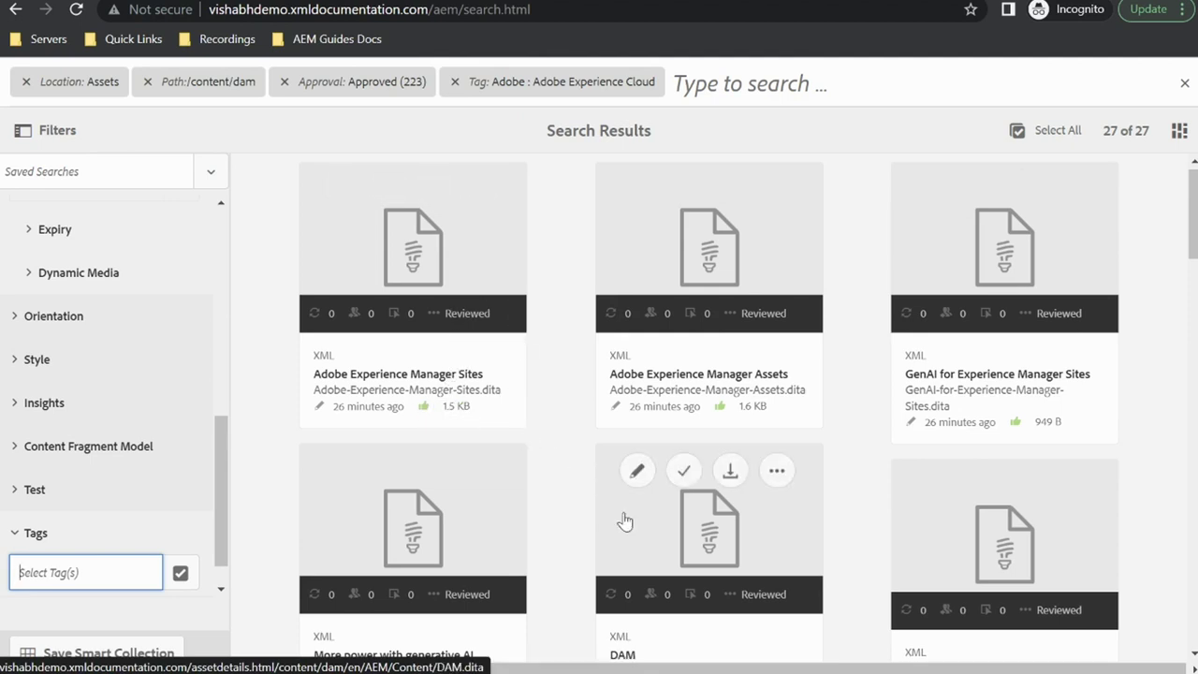
scroll(621, 518, down, 3)
scroll(625, 520, down, 5)
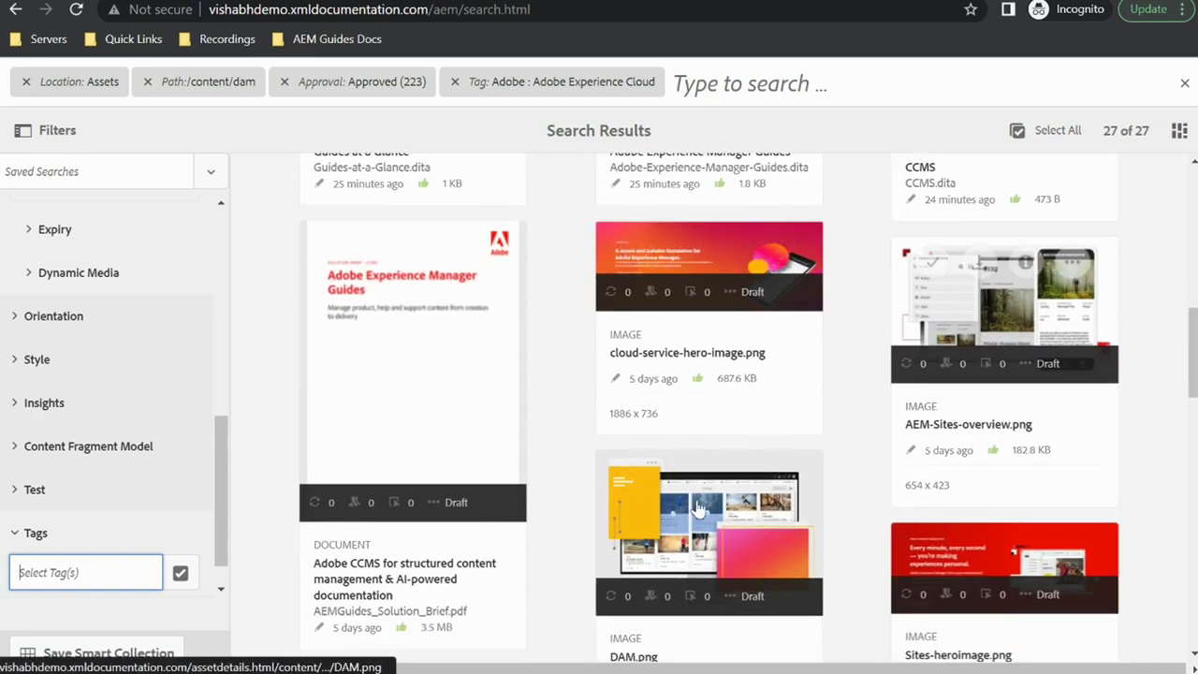
scroll(636, 495, down, 4)
scroll(644, 501, down, 5)
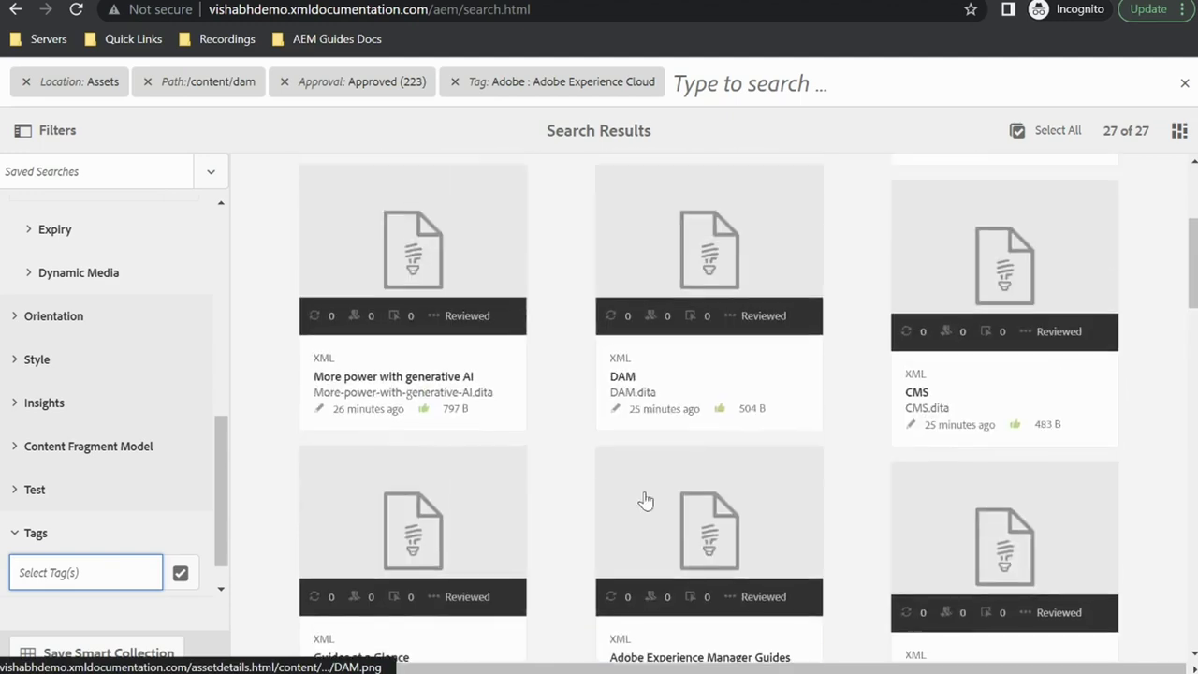
scroll(644, 501, down, 4)
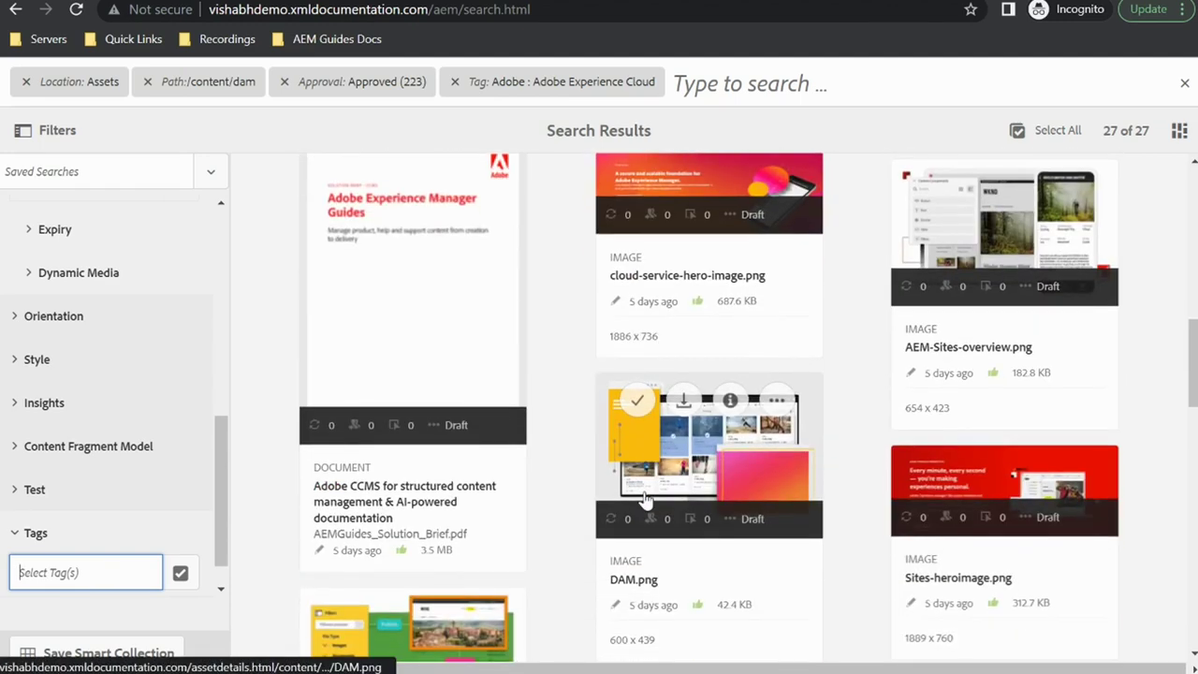
scroll(54, 337, up, 5)
scroll(53, 337, up, 1)
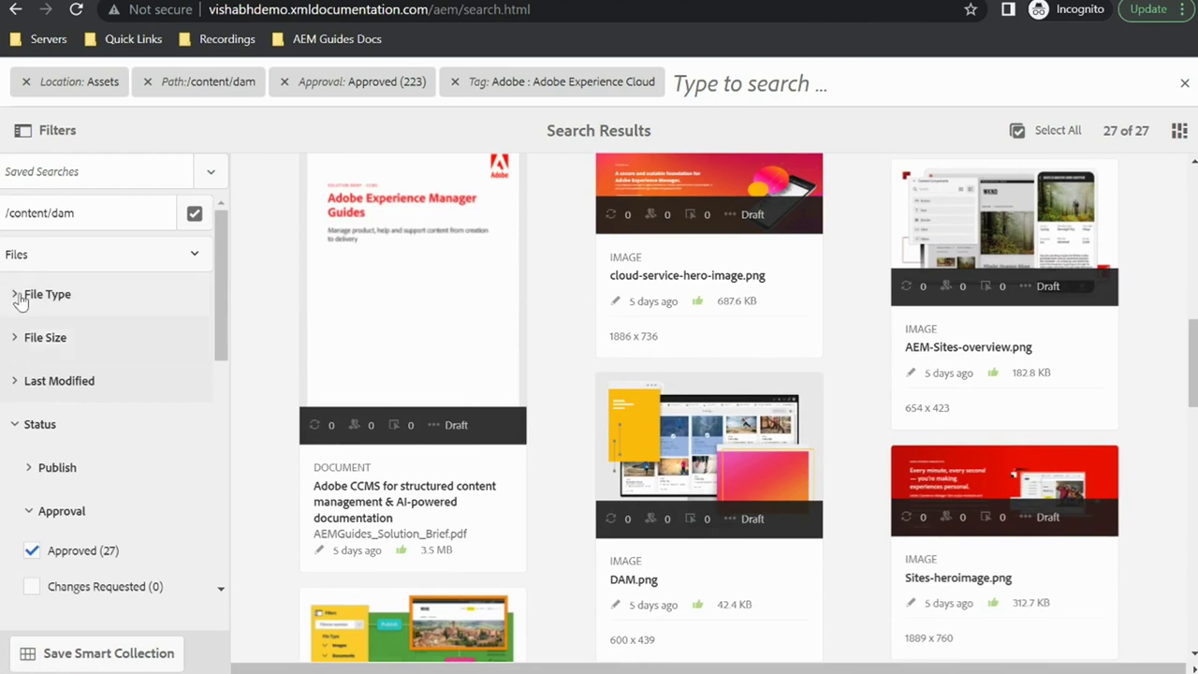
click(20, 298)
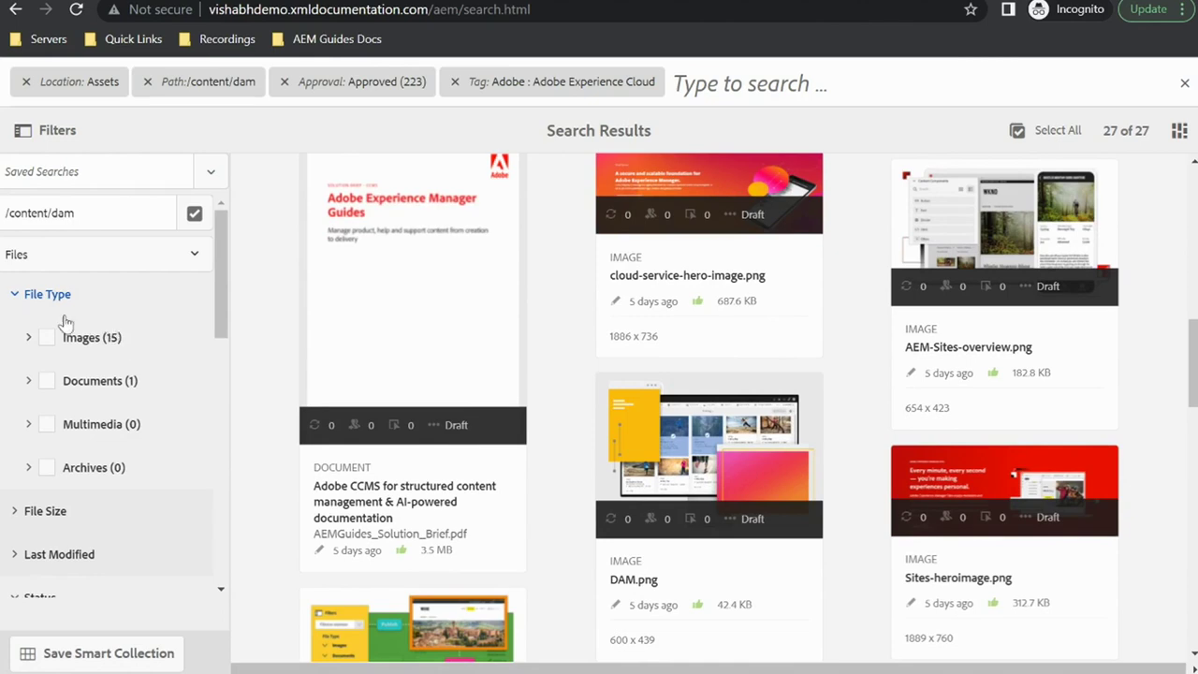
click(17, 297)
scroll(502, 326, up, 10)
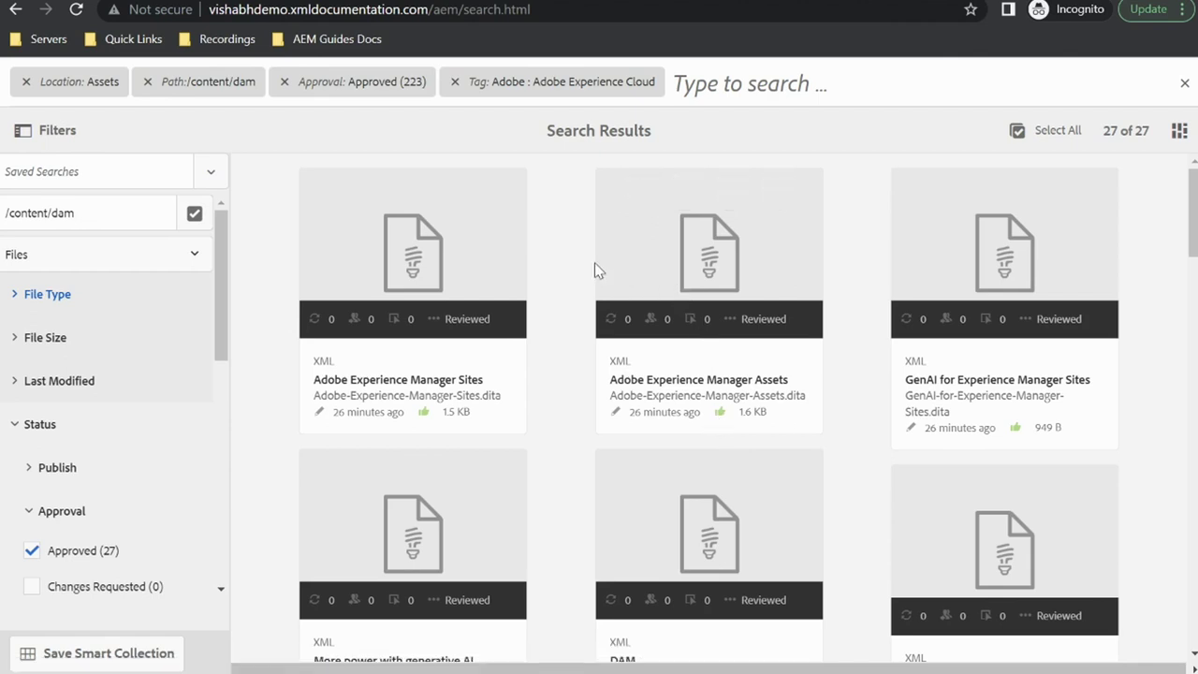
mouse_move(636, 200)
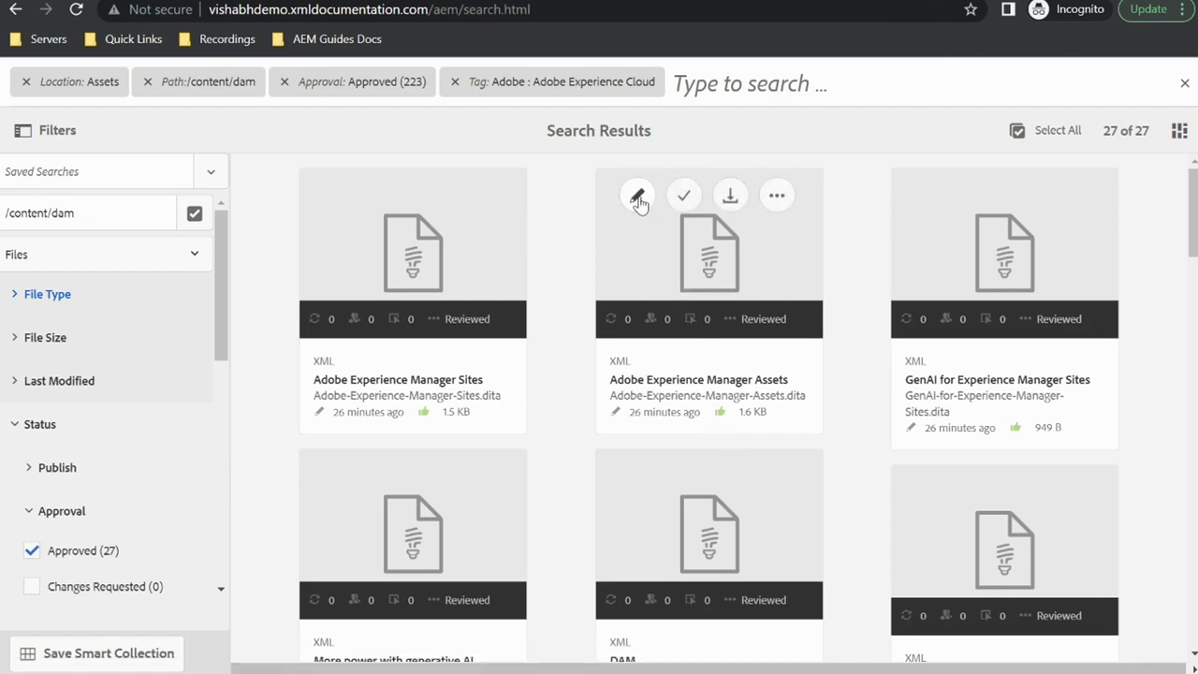
Open the Adobe Experience Manager Sites topic in the editor and preview it with a wider content area
mouse_move(338, 201)
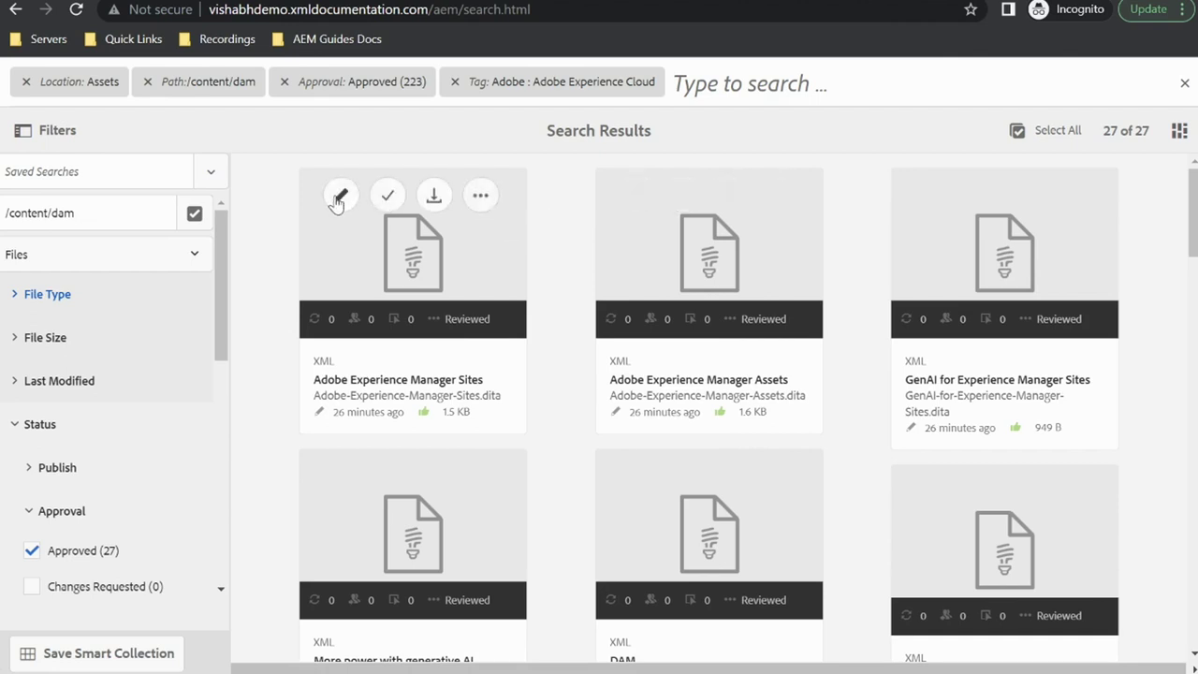
click(339, 198)
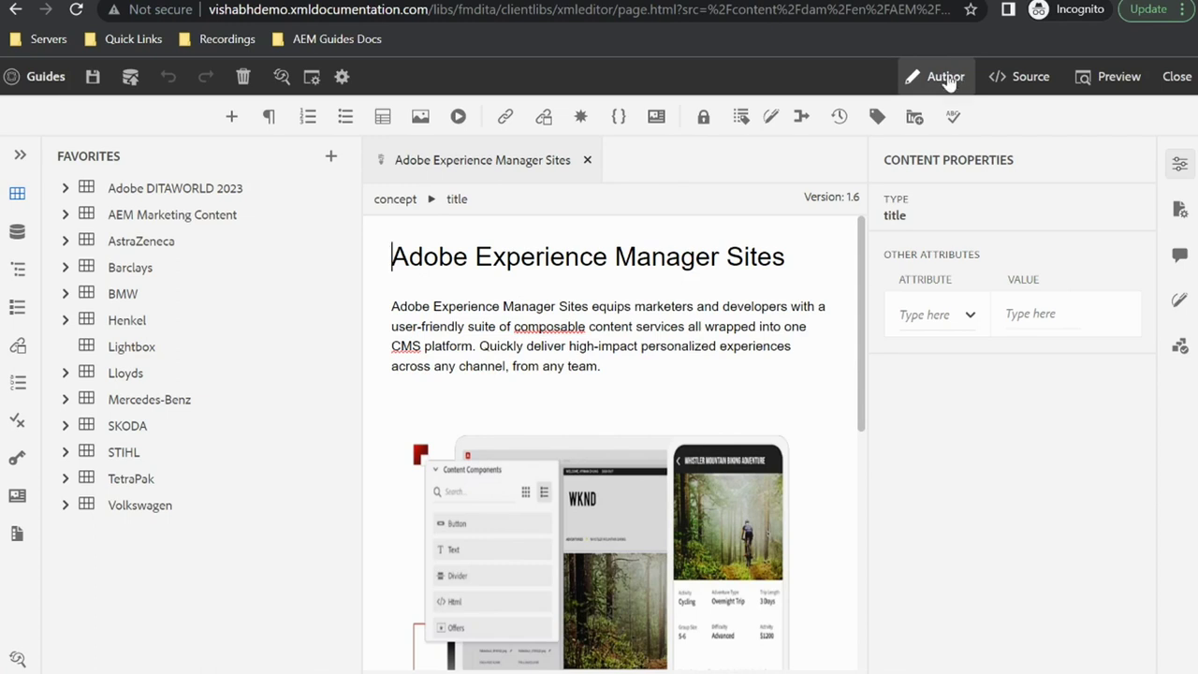
click(1123, 79)
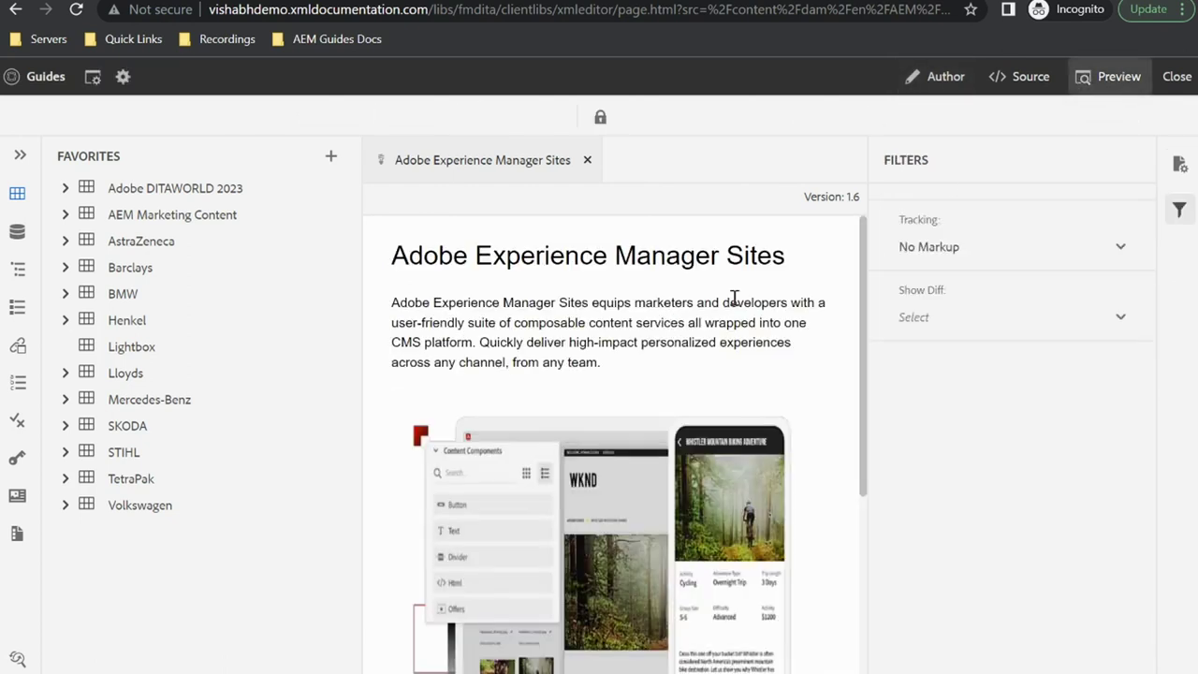
drag(863, 290, 917, 295)
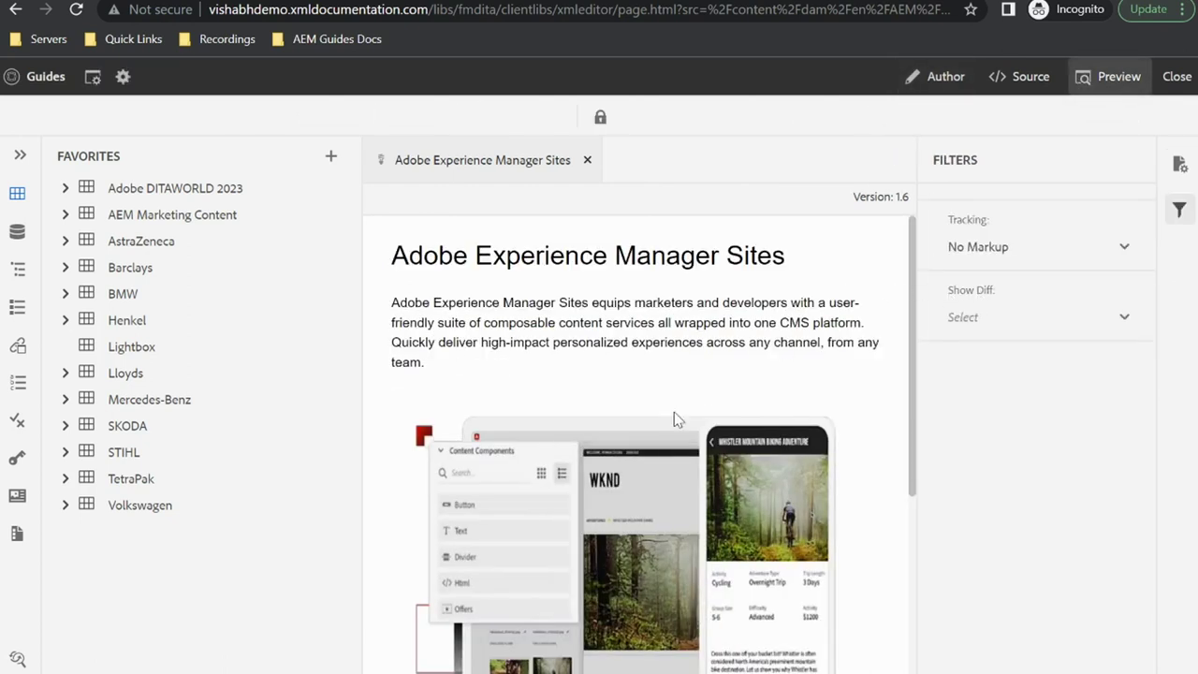
Read through the previewed Adobe Experience Manager Sites topic, including its introduction, illustration and bulleted benefits
scroll(674, 412, down, 4)
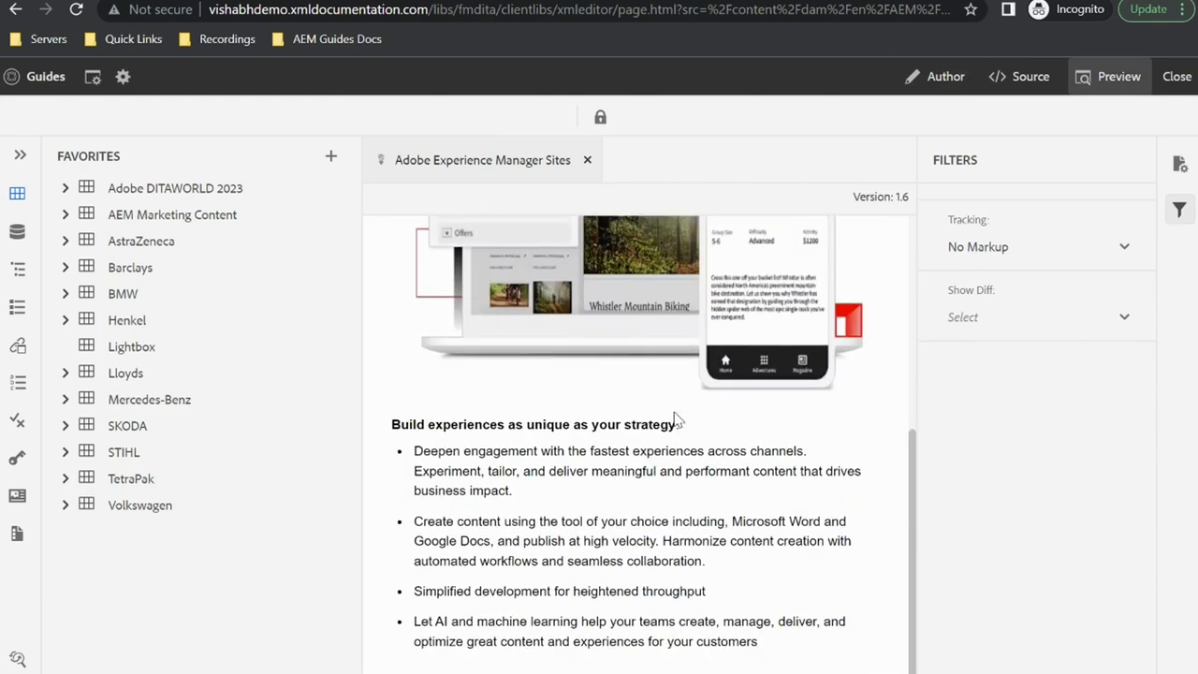
scroll(675, 418, up, 4)
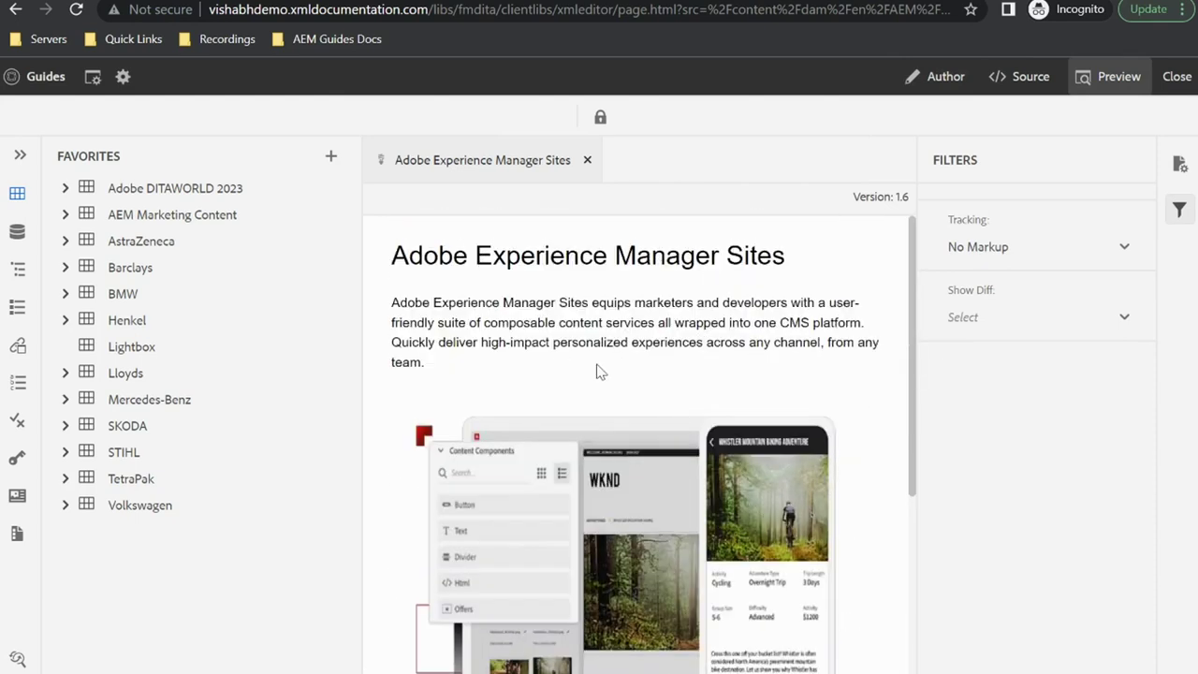
scroll(601, 371, down, 1)
scroll(639, 442, down, 2)
scroll(639, 442, up, 2)
scroll(646, 468, down, 2)
scroll(668, 537, down, 2)
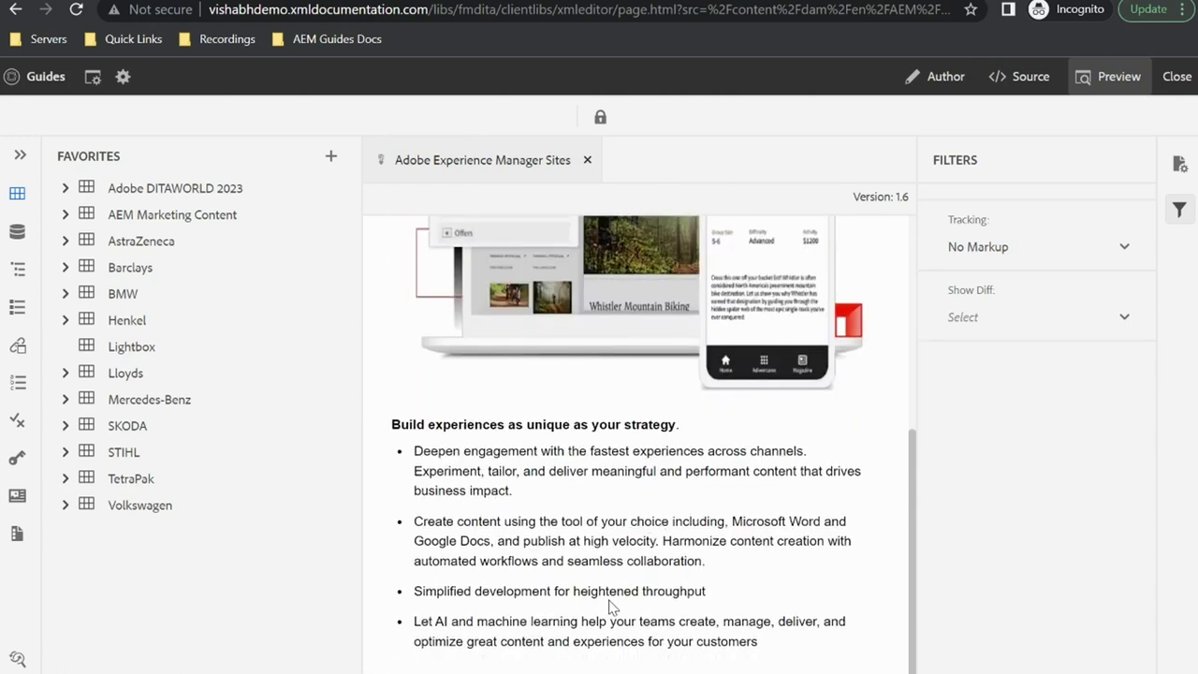
scroll(608, 600, up, 5)
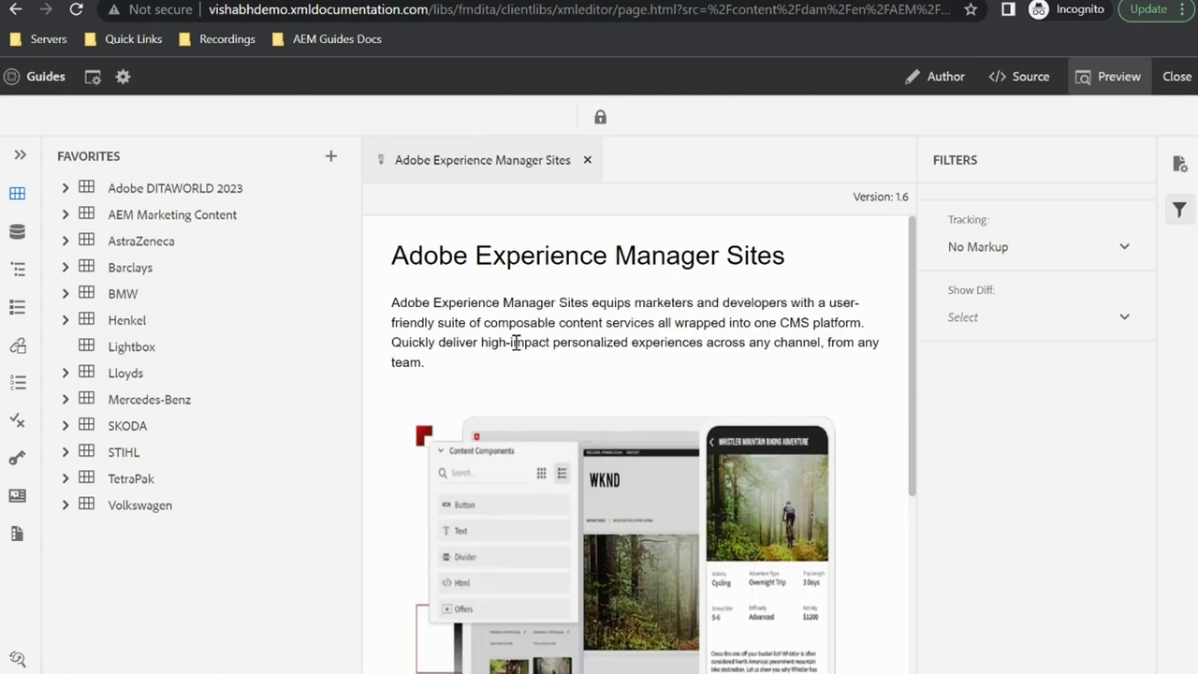
right_click(515, 343)
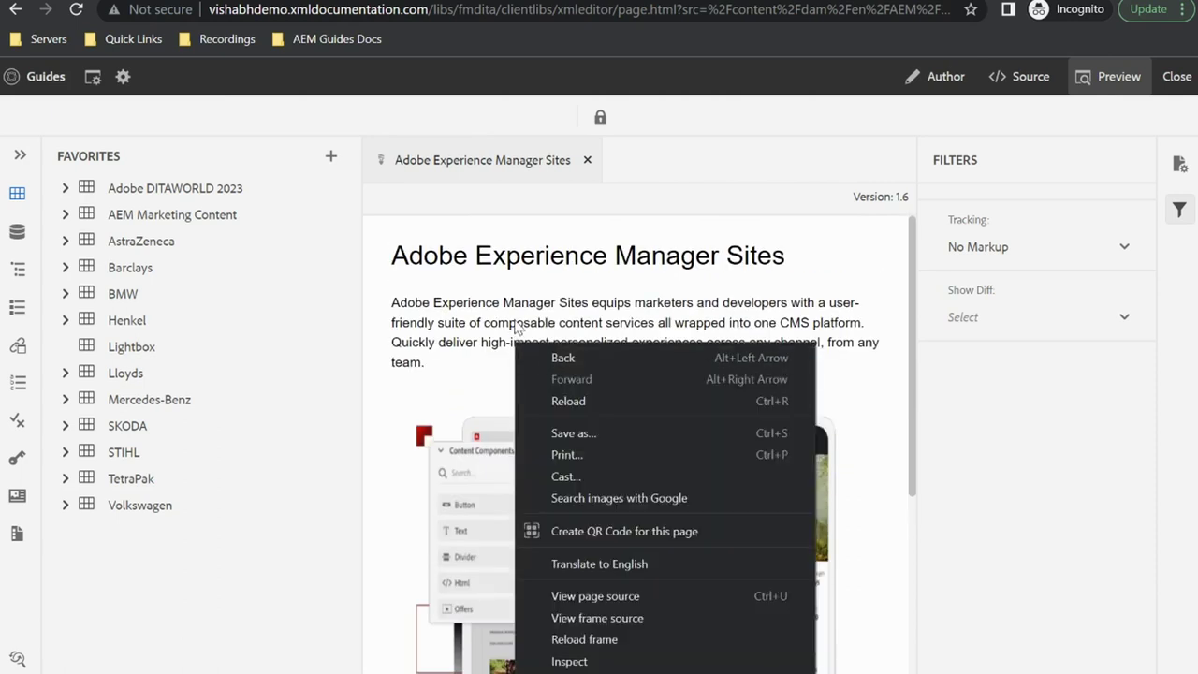
right_click(515, 324)
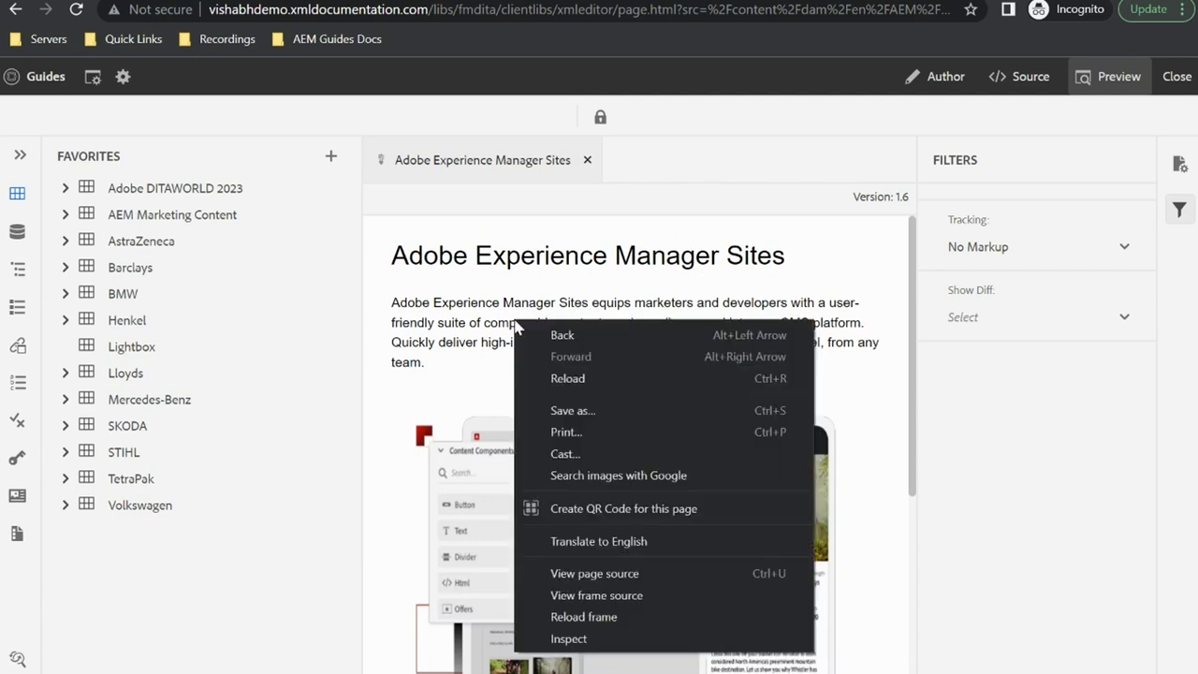
Return the topic to authoring mode, add a paragraph reading "New content." after the introduction, and close the topic
click(943, 78)
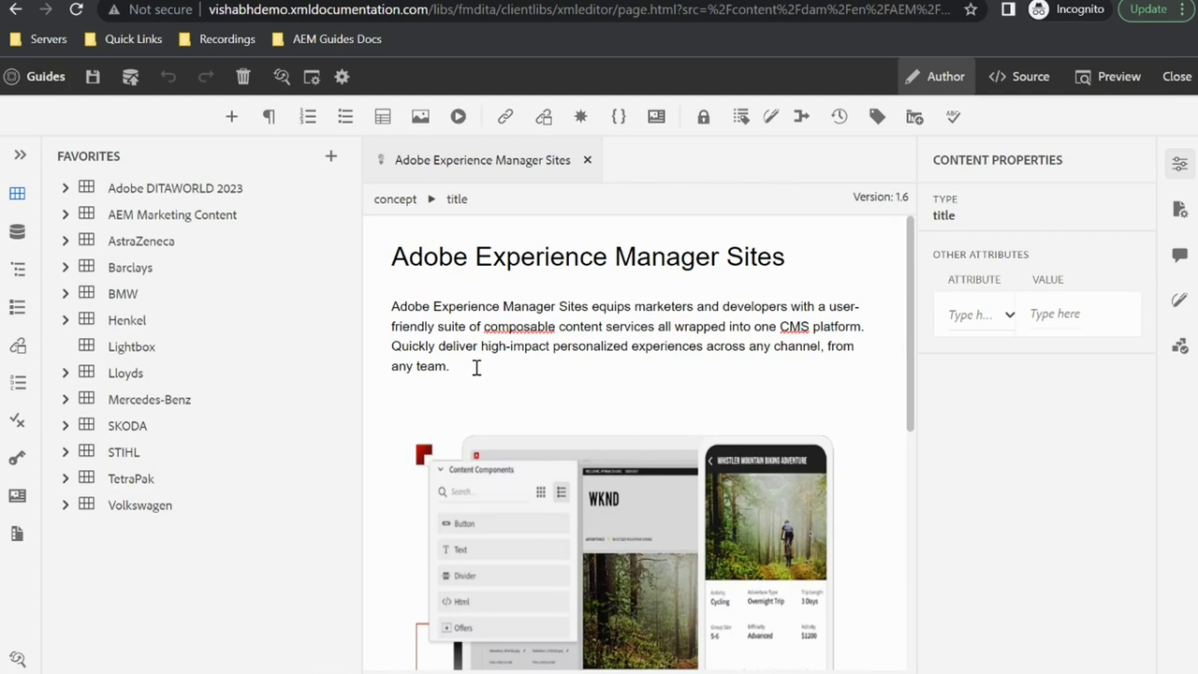
key(Return)
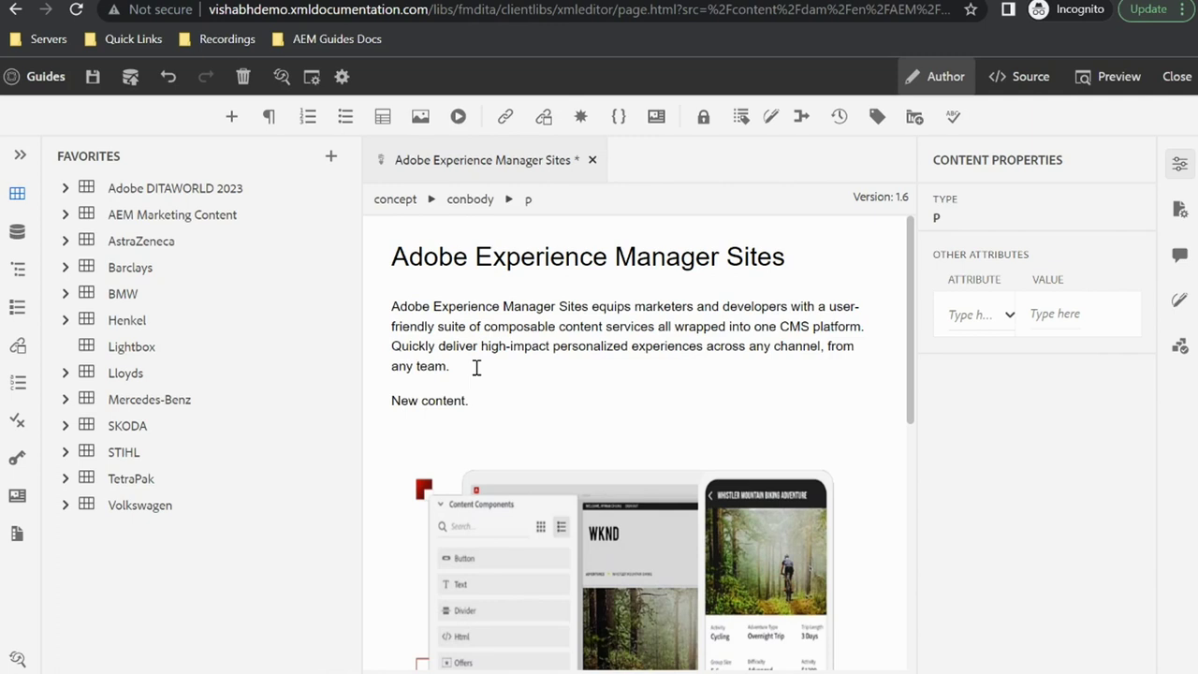
click(593, 163)
click(550, 449)
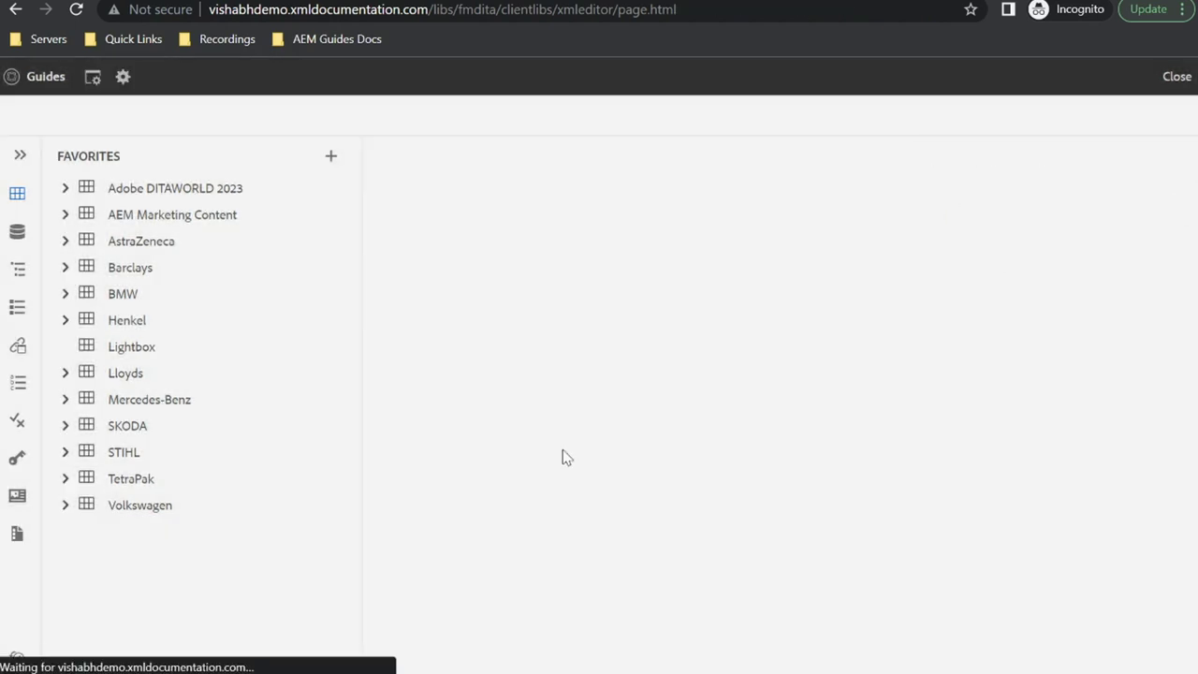
Open the Adobe Experience Manager Products map from the Adobe DITAWORLD 2023 favorites for editing and look over its topic references
click(64, 190)
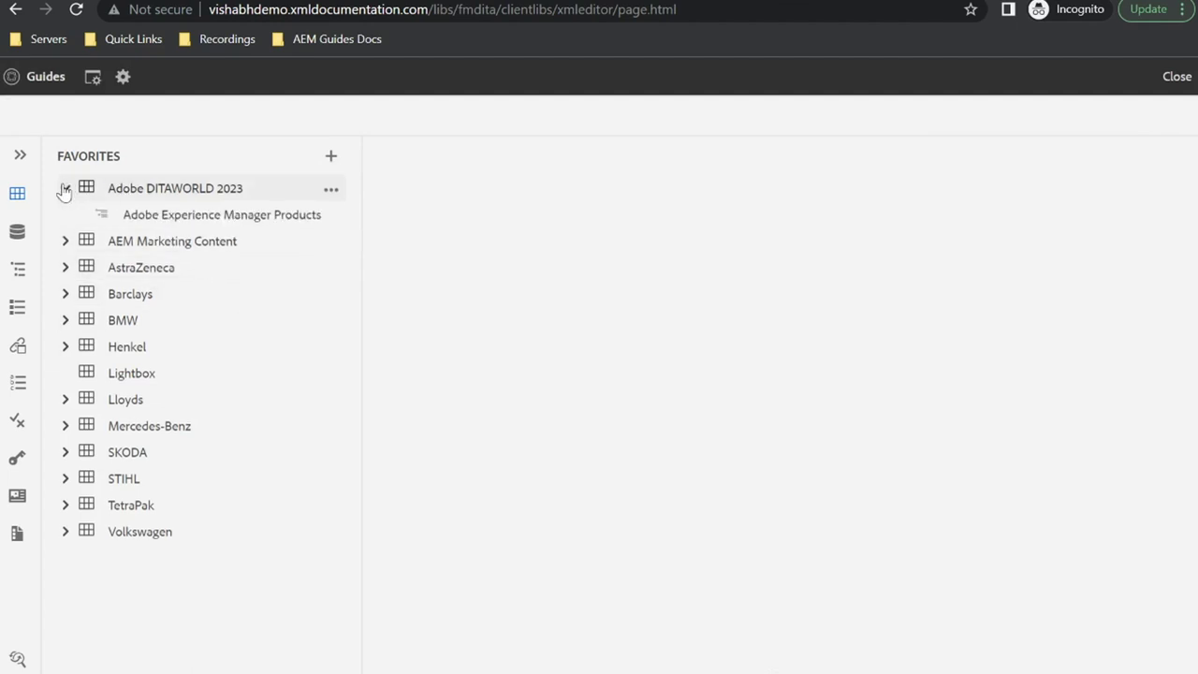
double_click(174, 218)
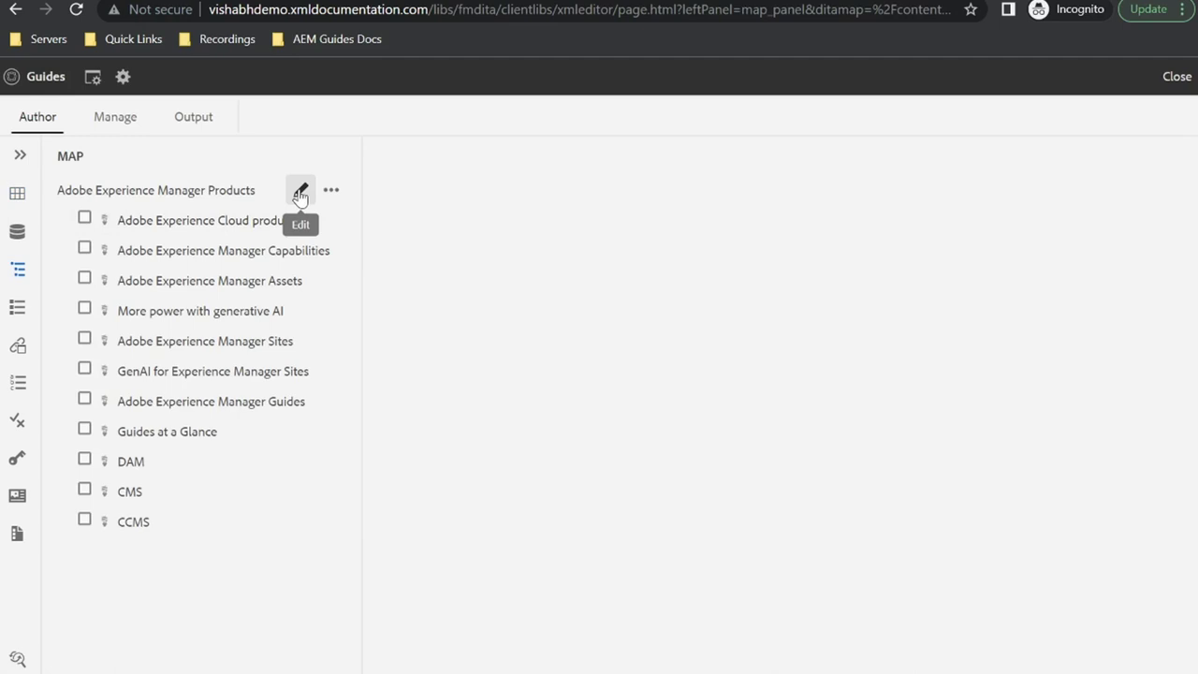
click(300, 192)
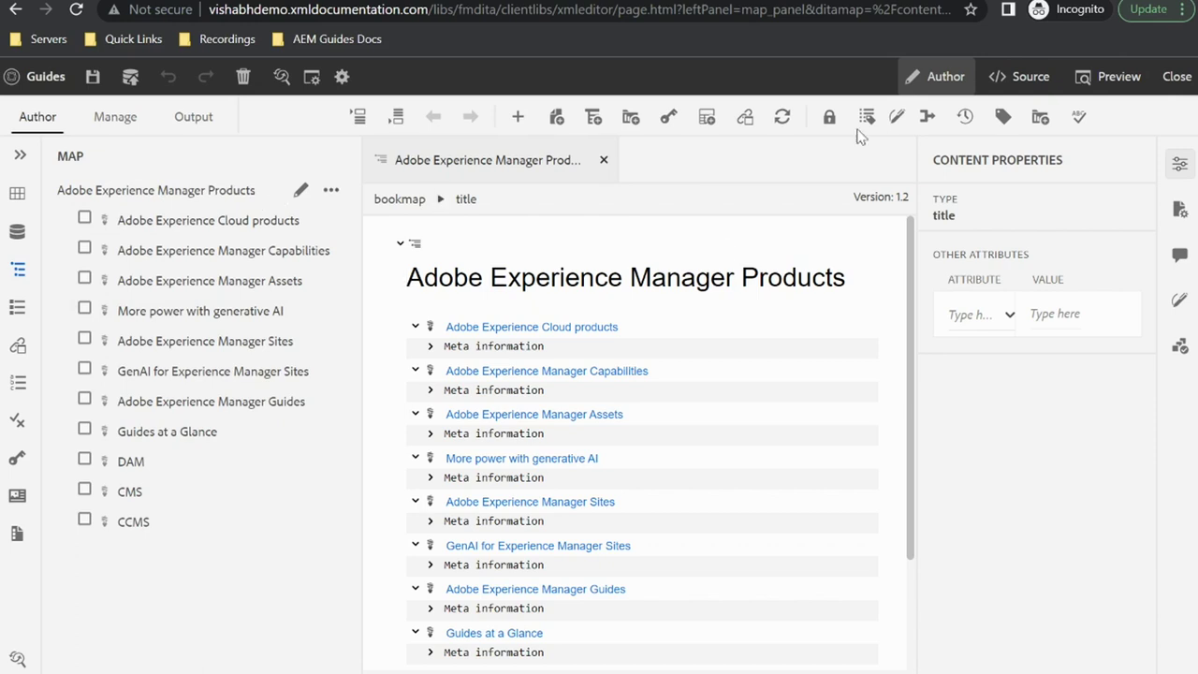
scroll(723, 510, down, 2)
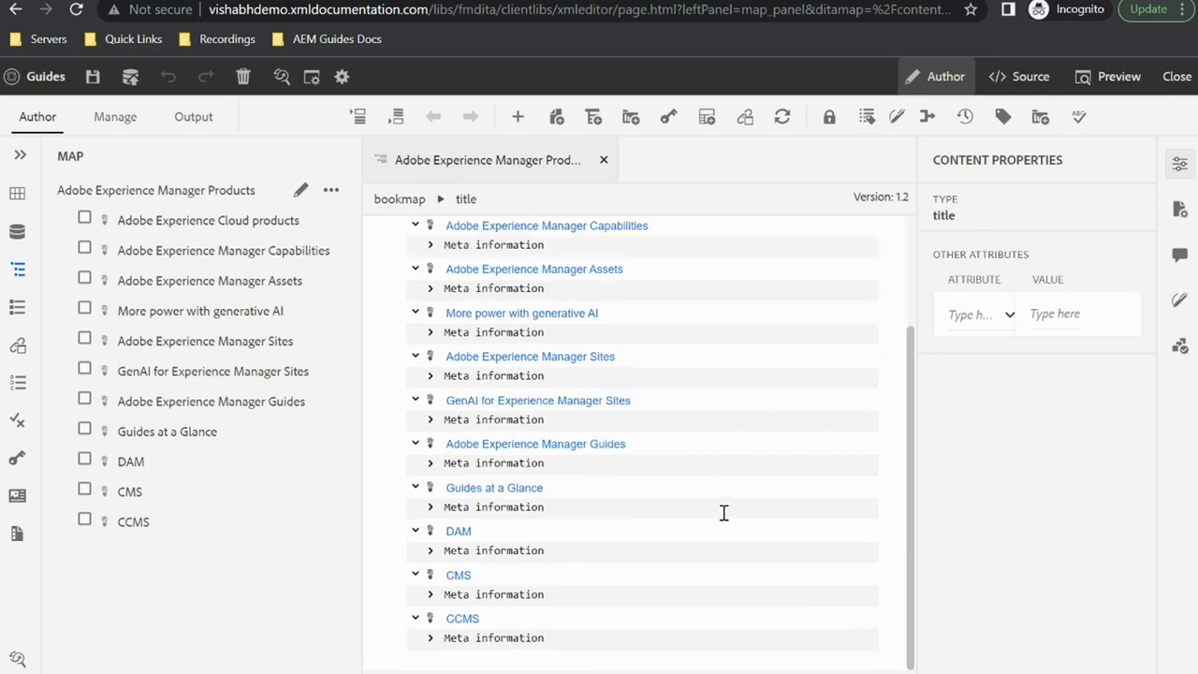
scroll(722, 510, up, 3)
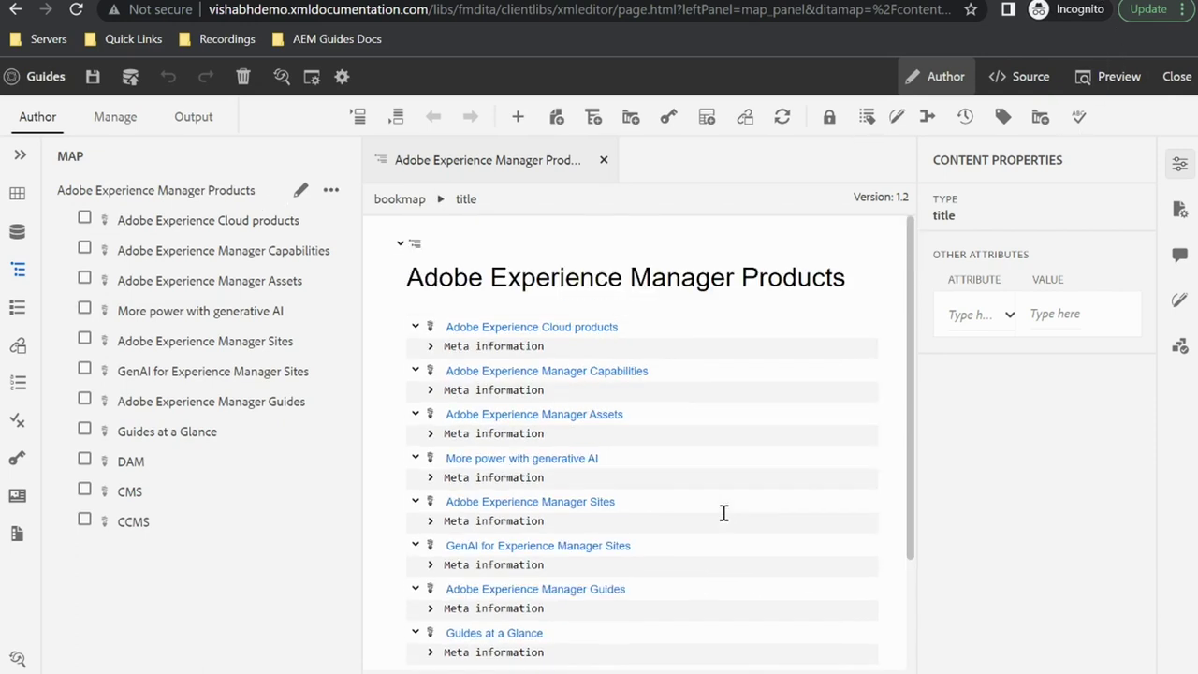
Preview the Adobe Experience Manager Products map and read its combined topics from Adobe Experience Cloud products to Guides at a Glance
click(1124, 81)
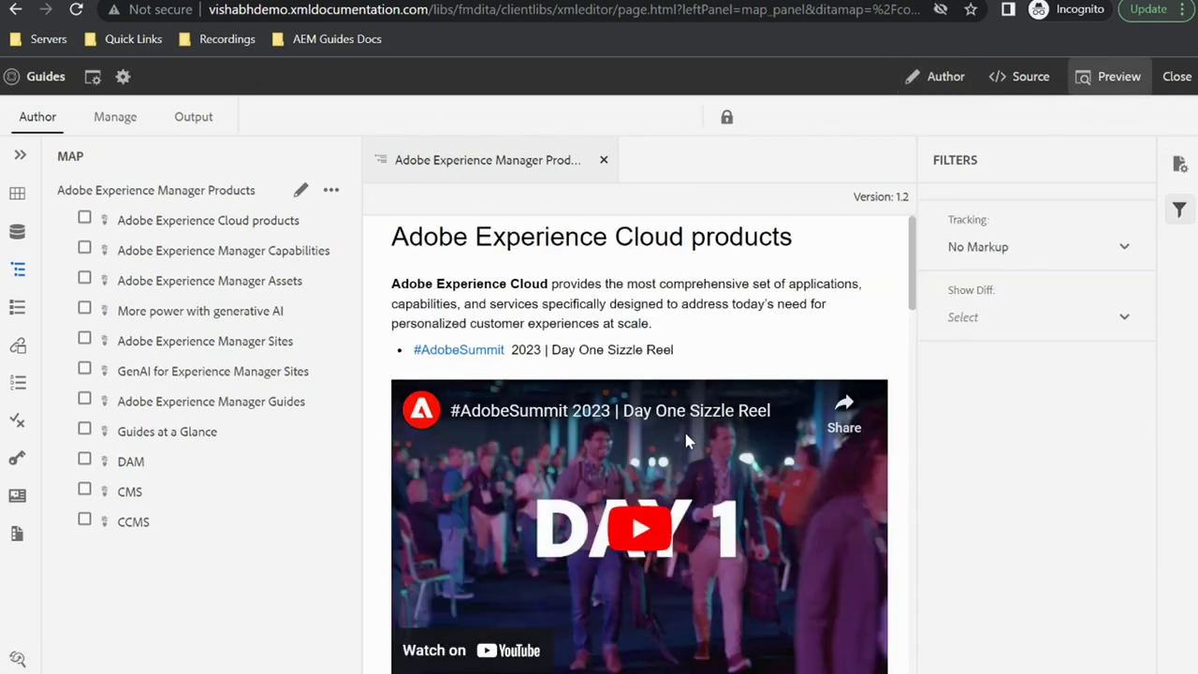
scroll(683, 428, down, 1)
scroll(599, 423, down, 1)
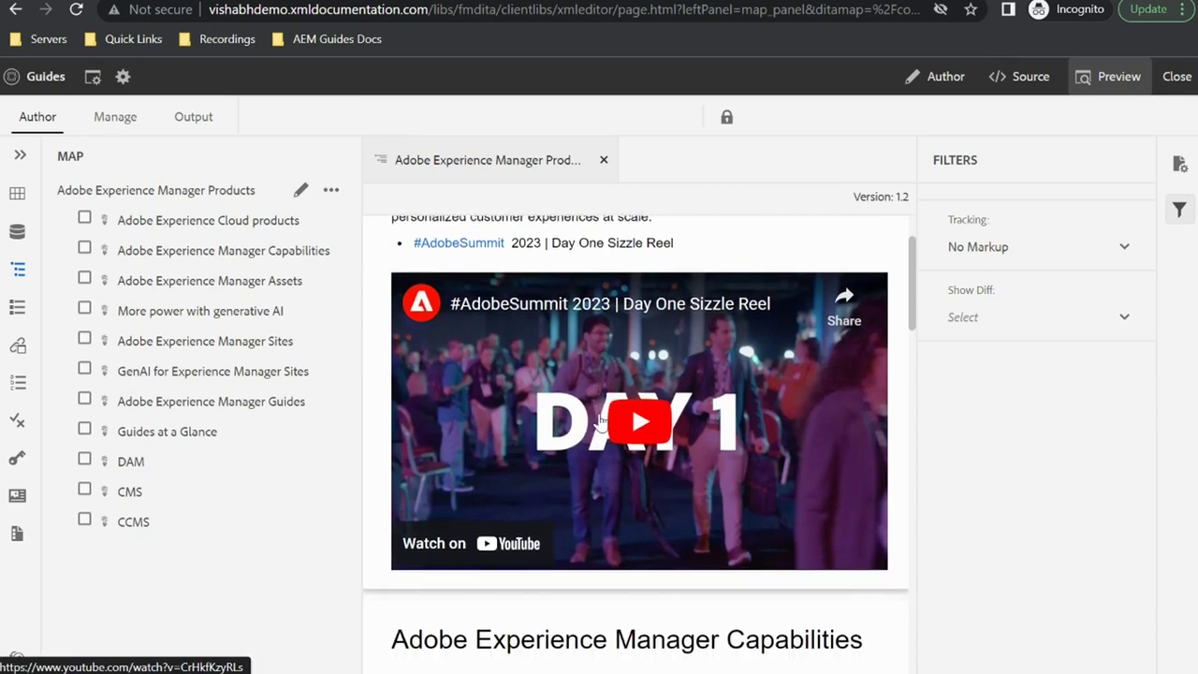
scroll(599, 426, down, 3)
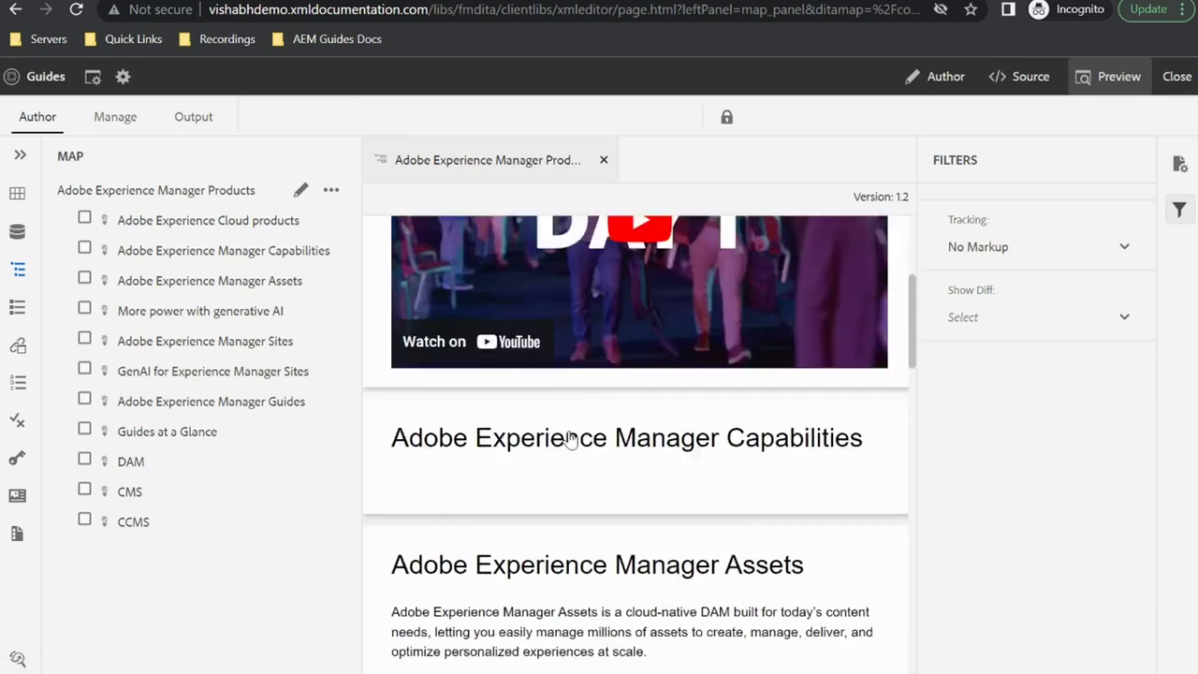
scroll(569, 436, down, 2)
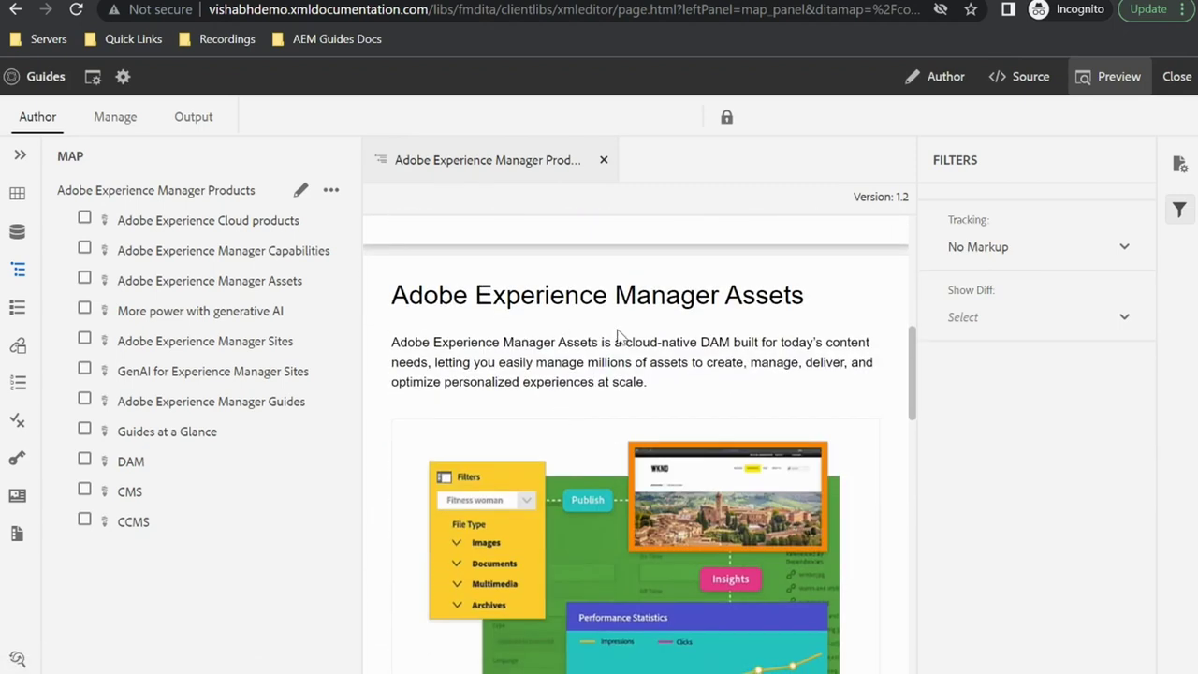
scroll(629, 410, down, 4)
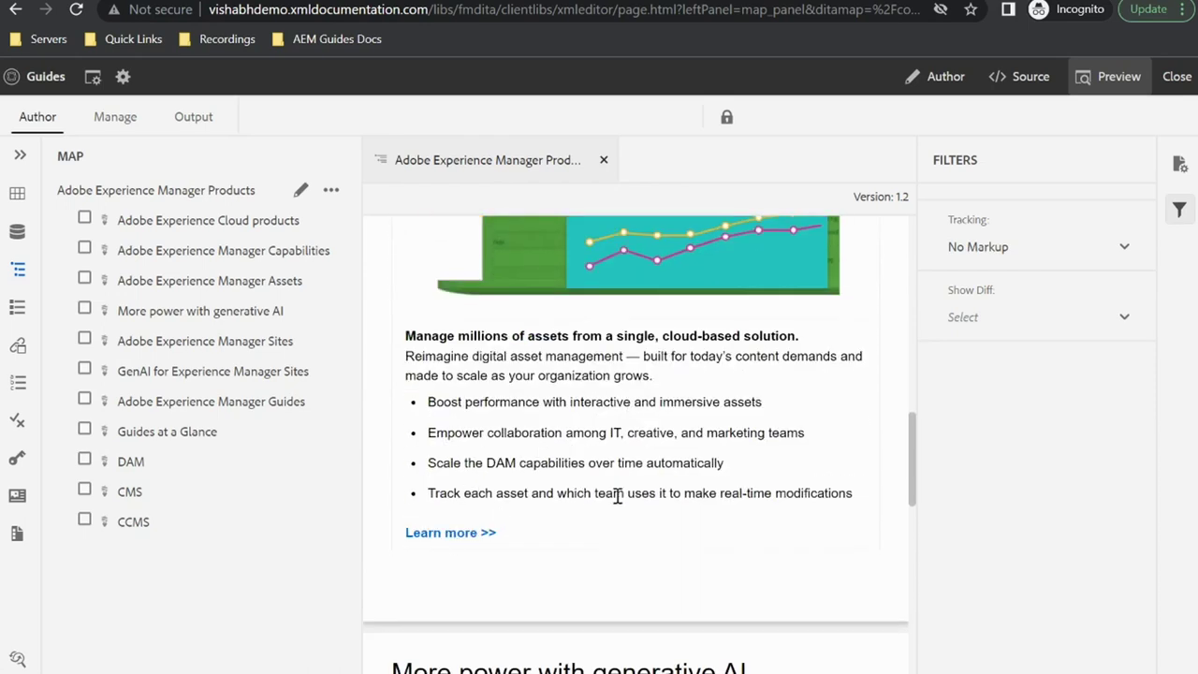
scroll(617, 496, down, 3)
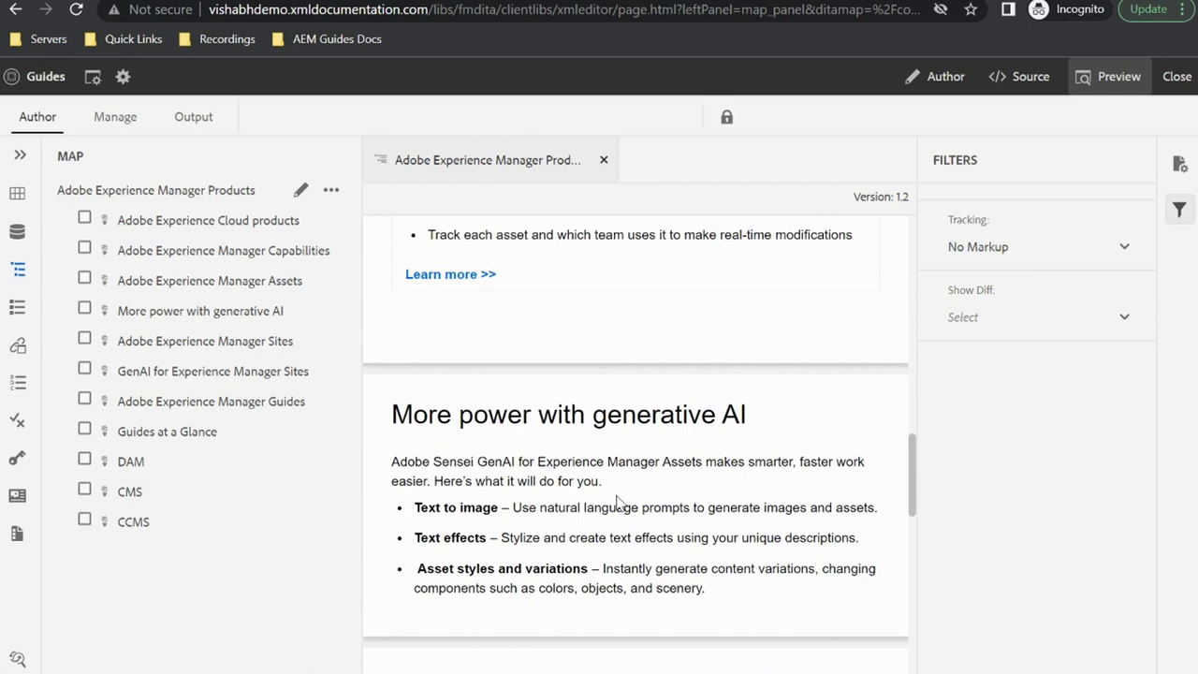
scroll(617, 503, down, 6)
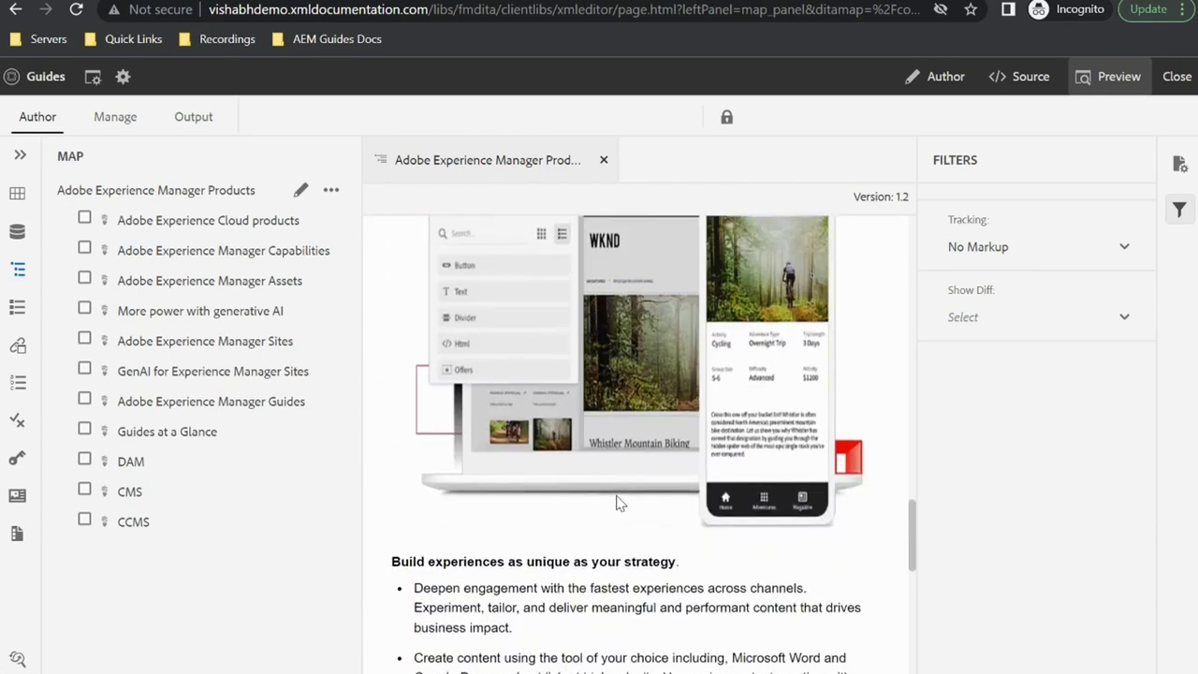
scroll(617, 503, down, 8)
scroll(618, 497, down, 3)
scroll(617, 504, up, 1)
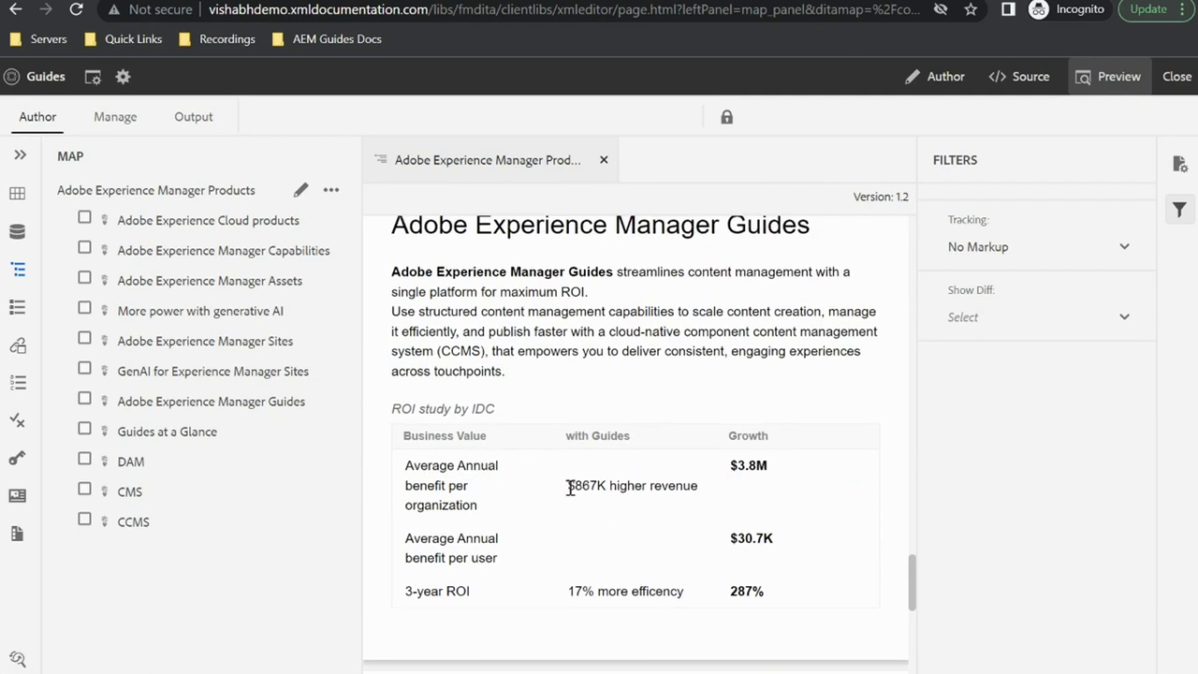
scroll(631, 514, down, 1)
scroll(631, 513, down, 5)
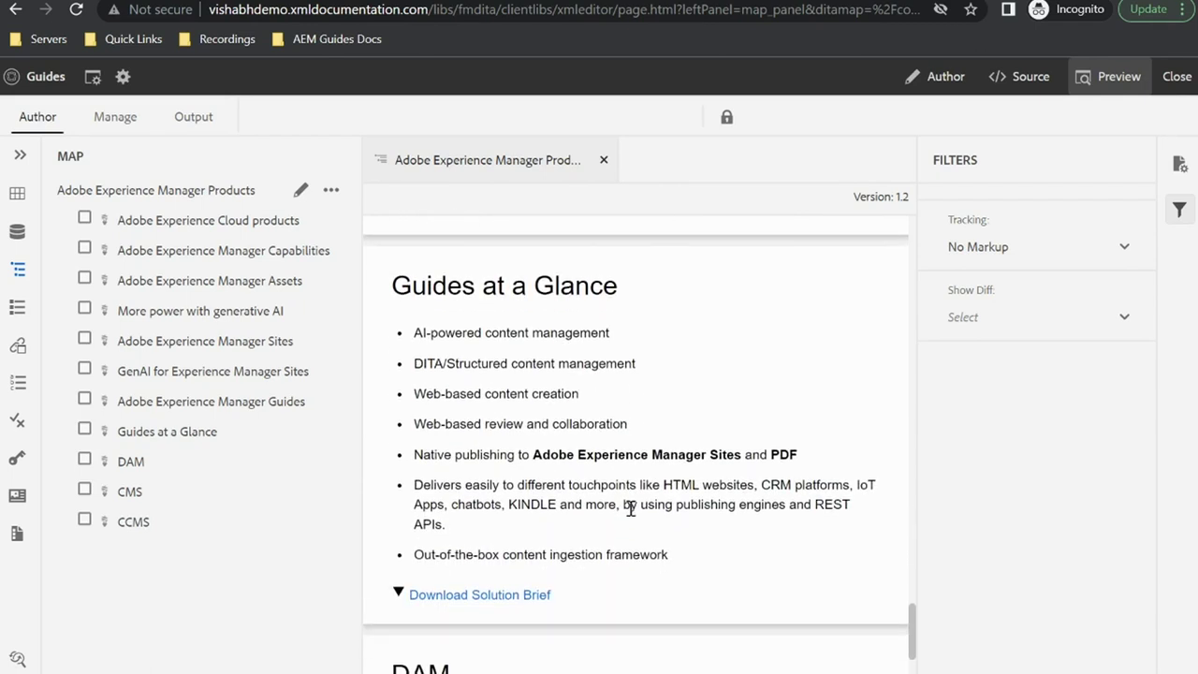
scroll(630, 508, down, 1)
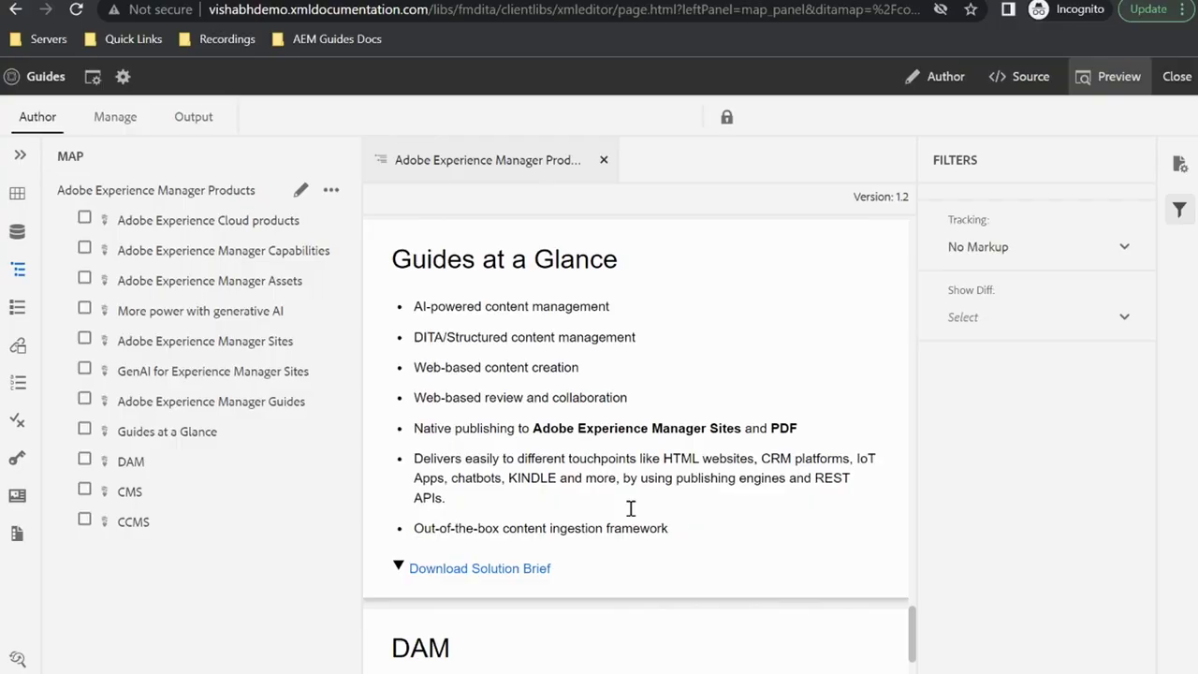
scroll(630, 508, up, 1)
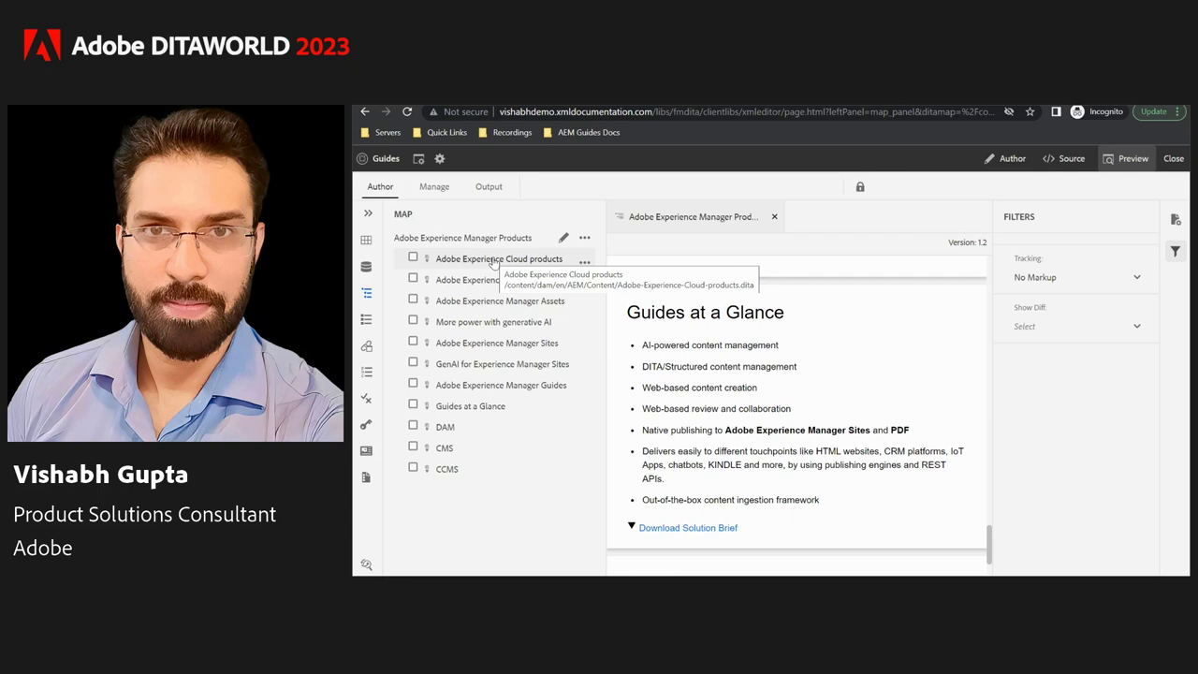
Open the Adobe Experience Manager Assets topic from the map for authoring and review its content
click(481, 305)
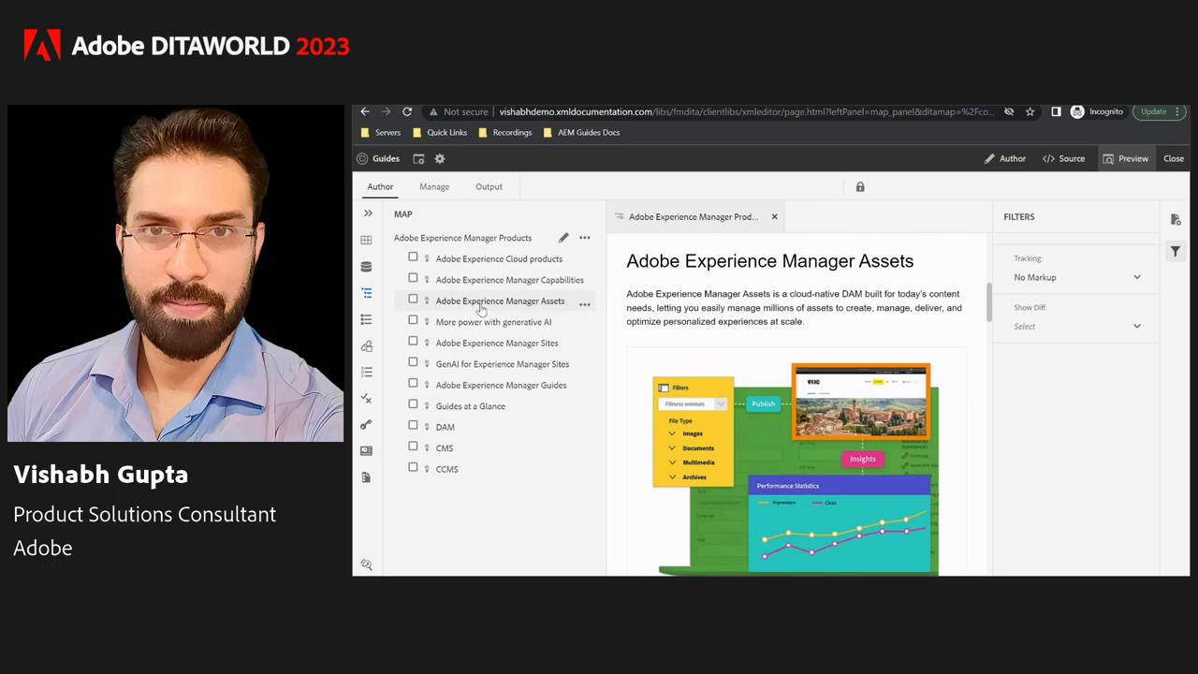
double_click(481, 307)
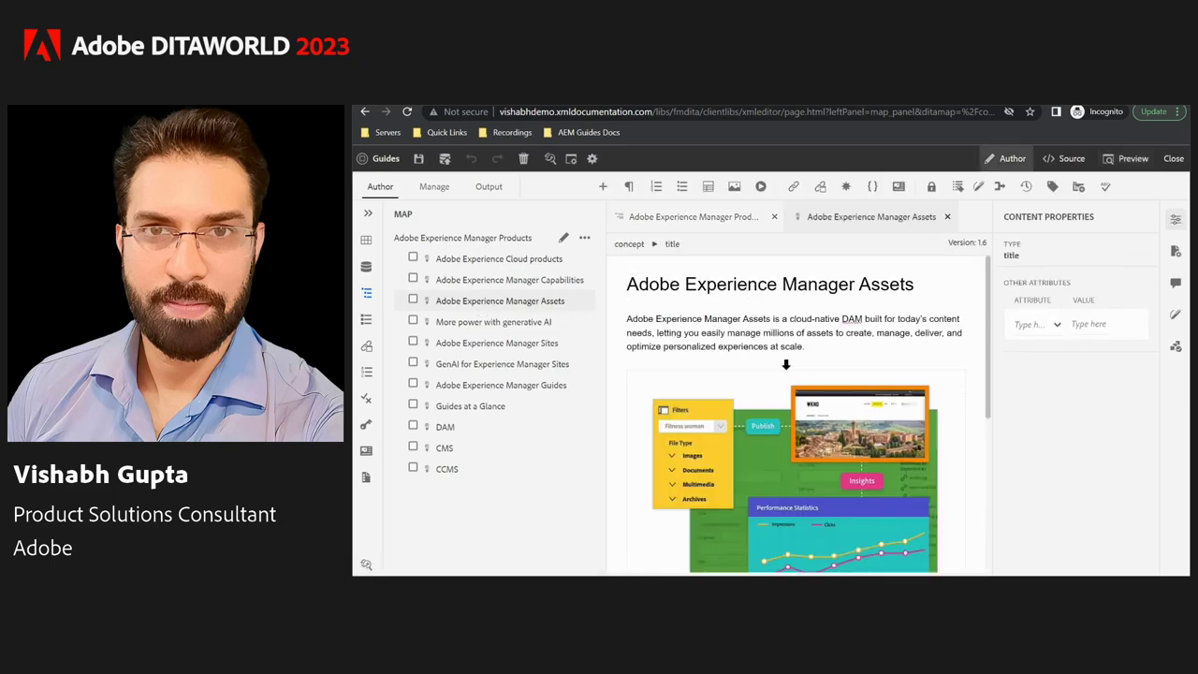
scroll(786, 364, down, 4)
scroll(786, 364, up, 2)
scroll(785, 364, up, 2)
scroll(783, 366, down, 4)
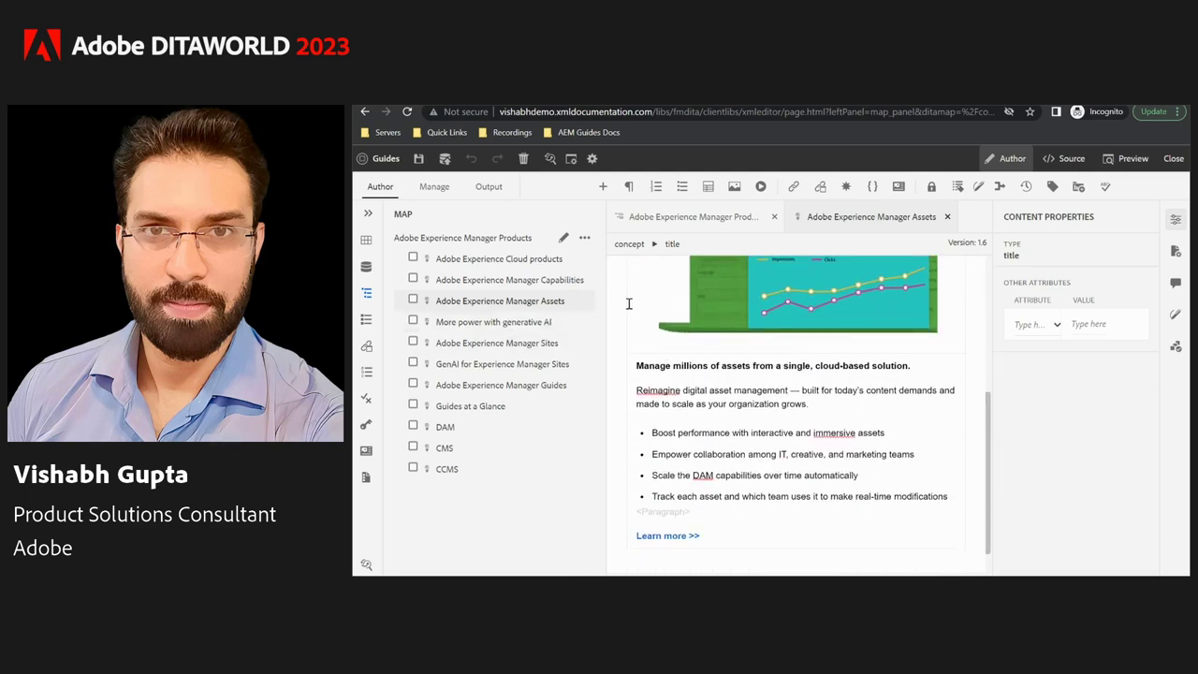
scroll(776, 356, up, 4)
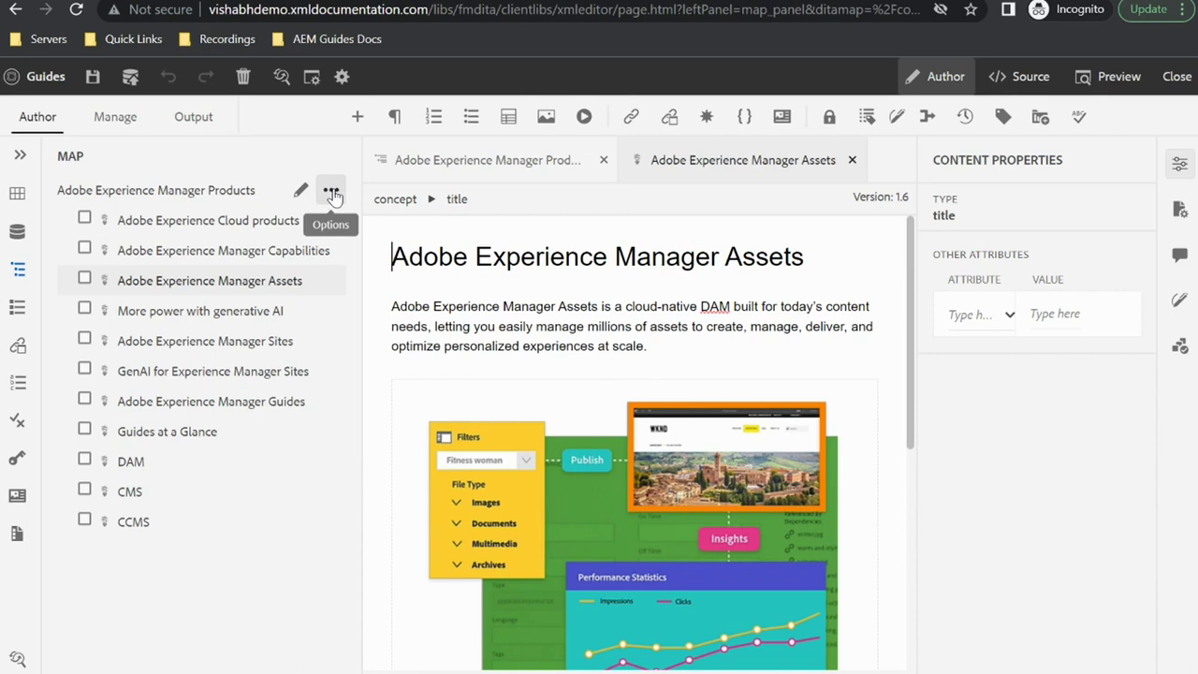
Open the map dashboard for the Adobe Experience Manager Products map
click(333, 192)
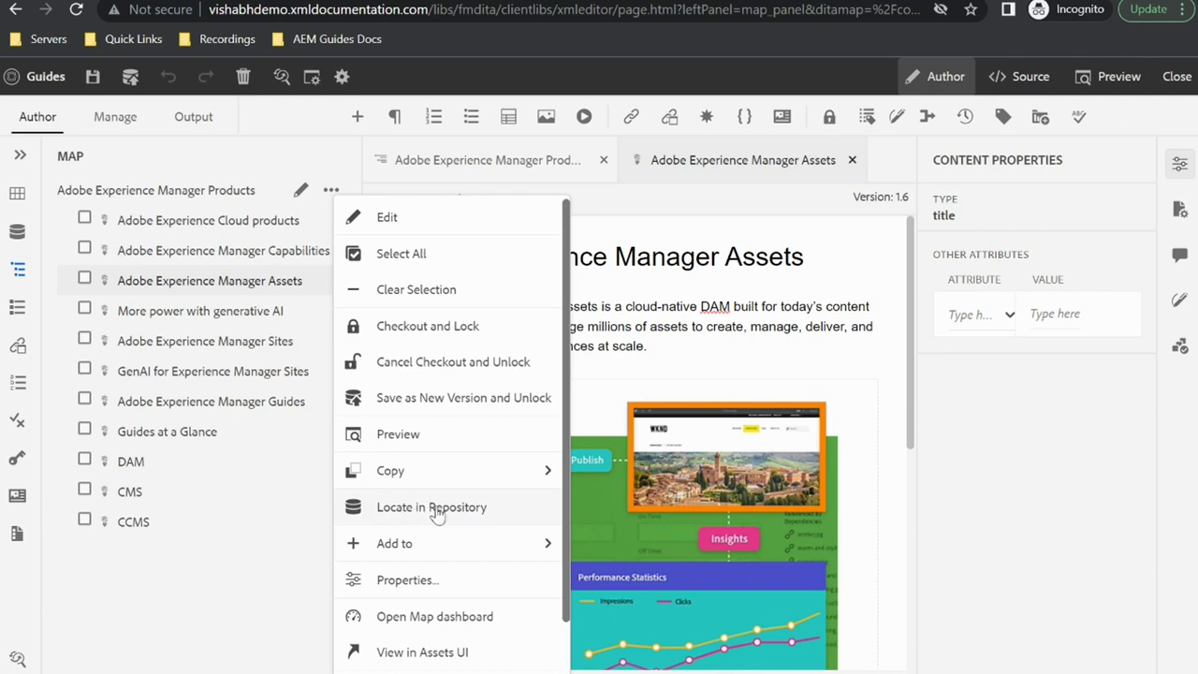
click(423, 617)
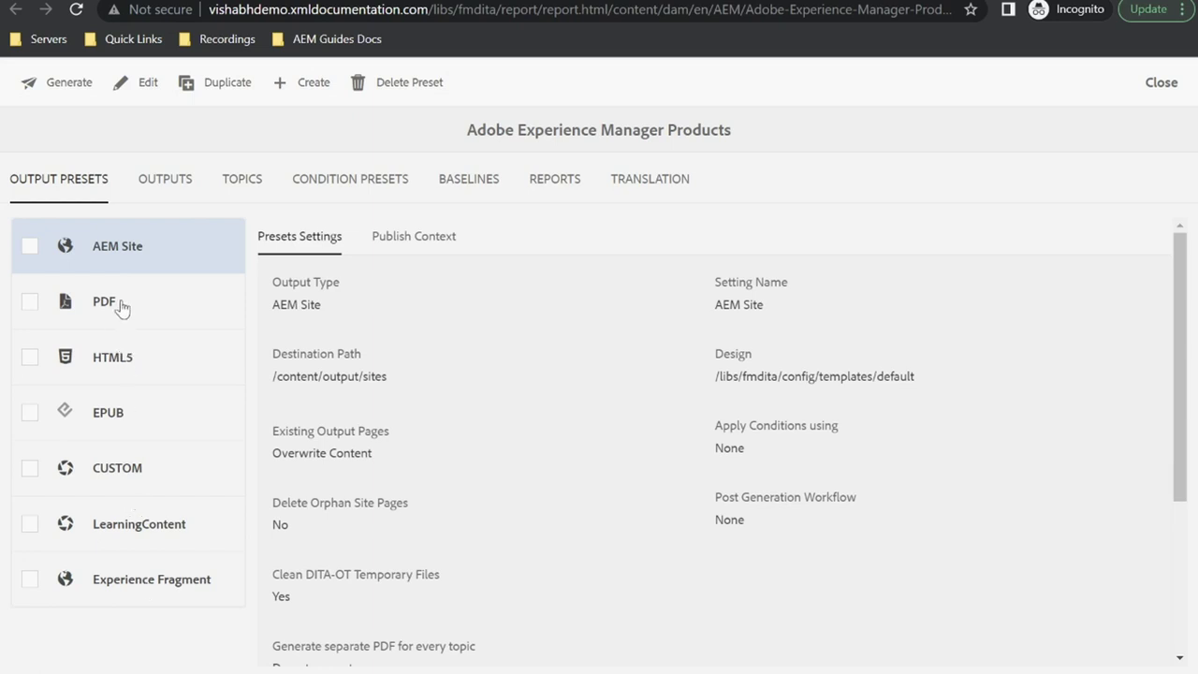
Review the Experience Fragment output preset's settings and view the map's generated outputs
click(119, 575)
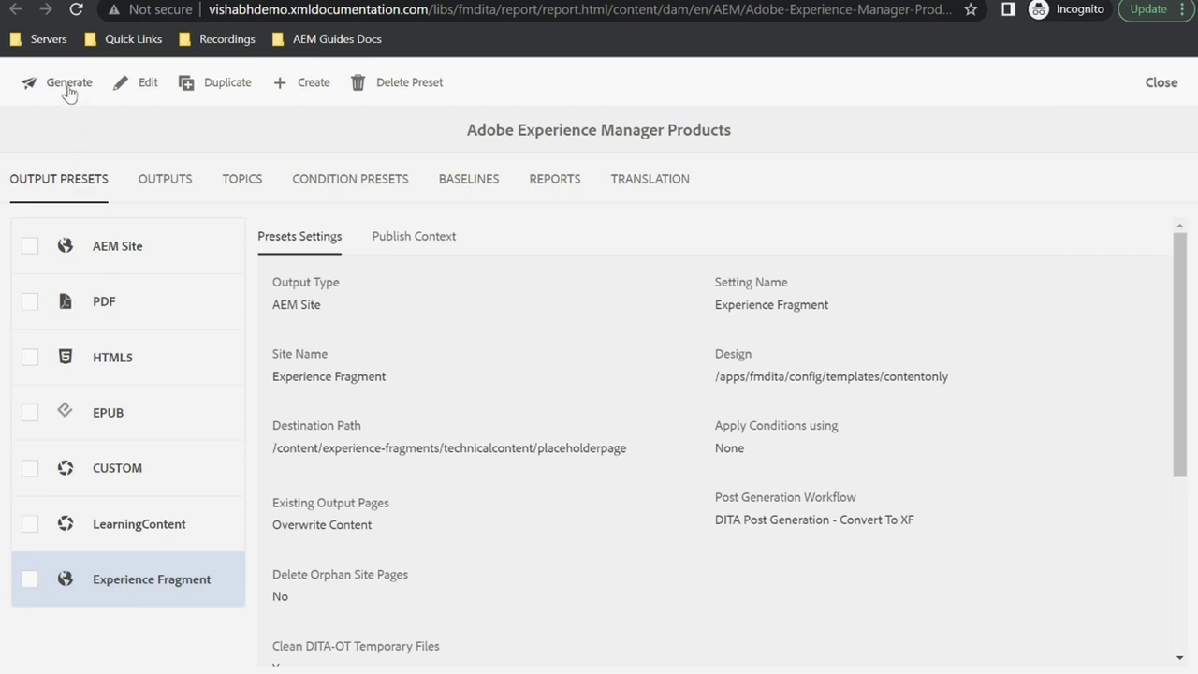
click(159, 187)
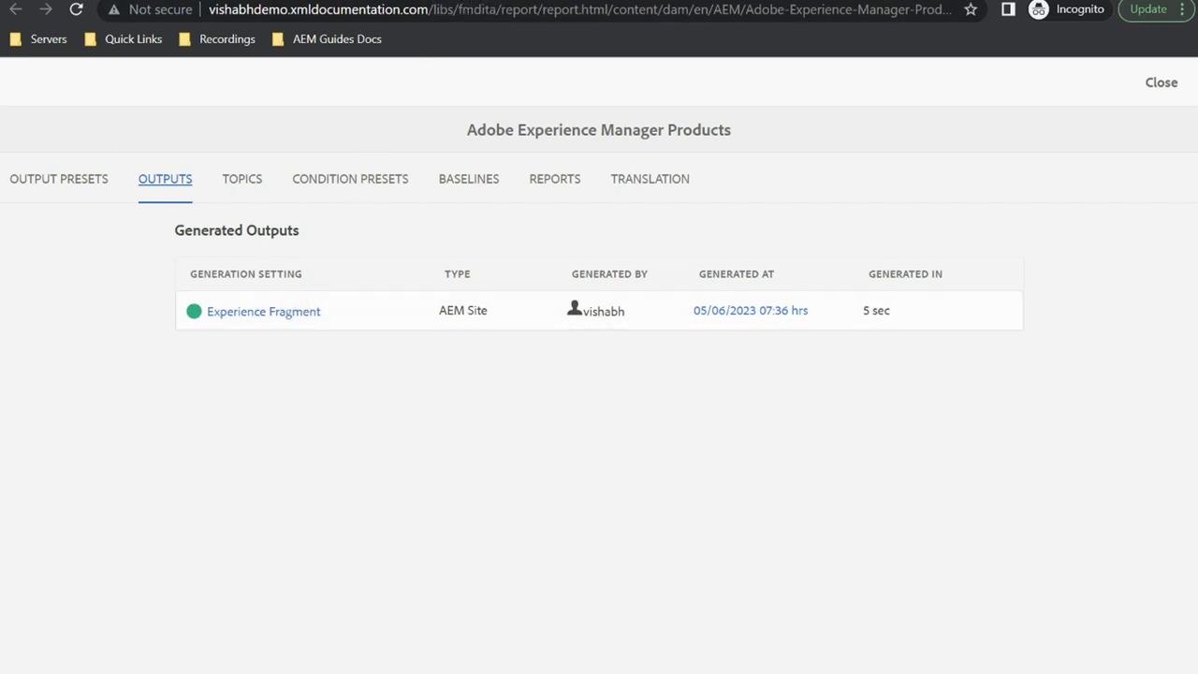
Go to Experience Fragments from the Adobe Experience Manager start page and open the technicalcontent folder
click(510, 1)
text(vi)
click(471, 60)
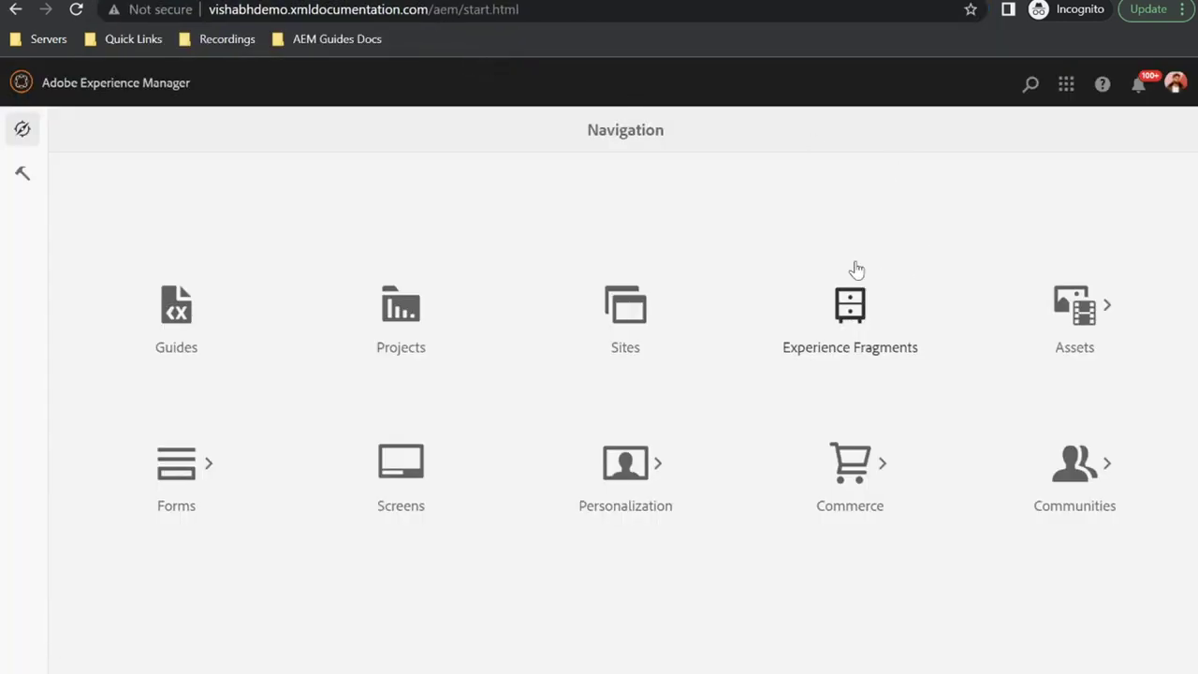
click(860, 330)
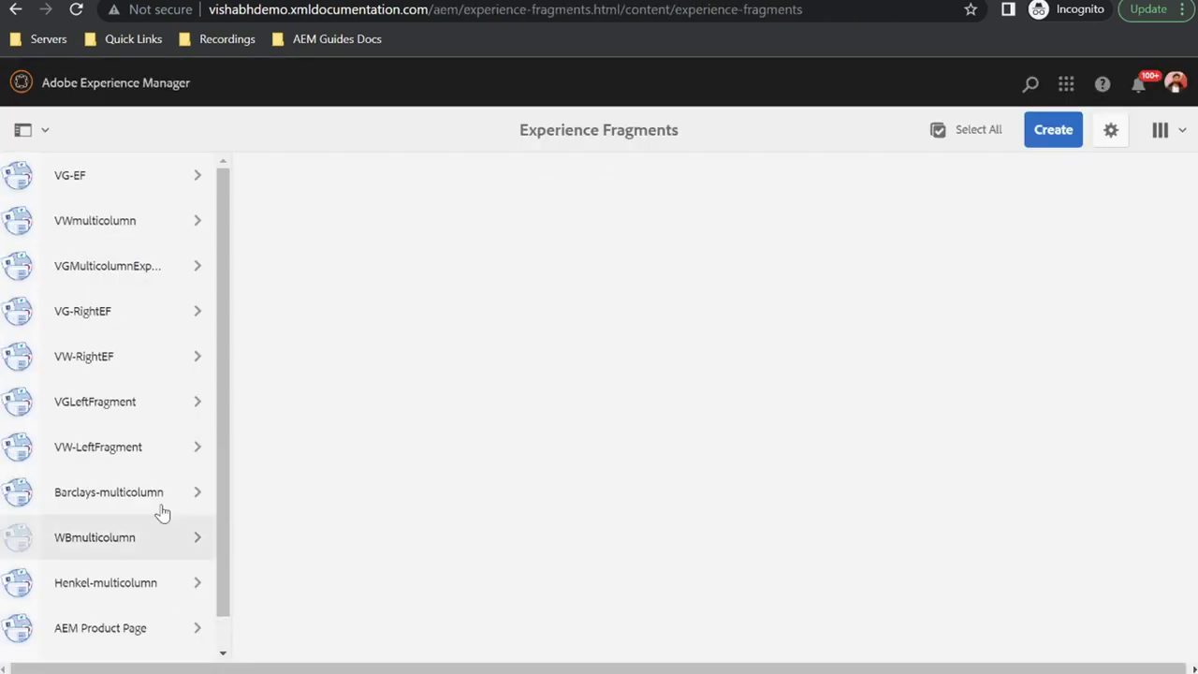
scroll(142, 446, down, 1)
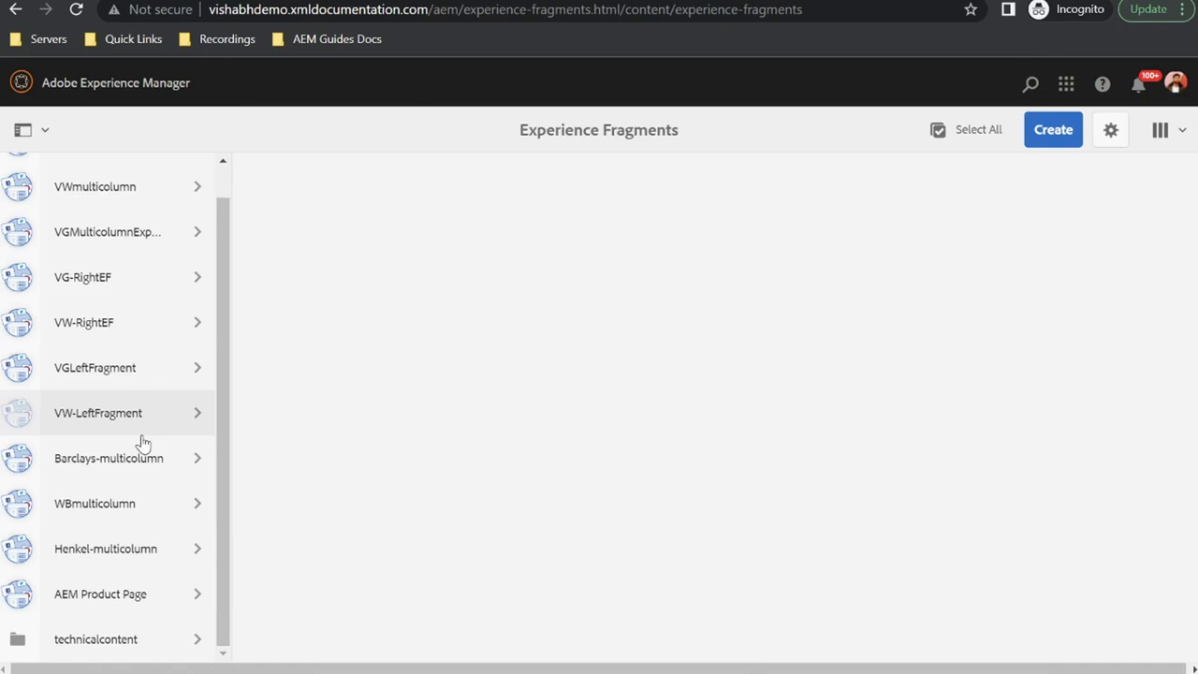
click(79, 646)
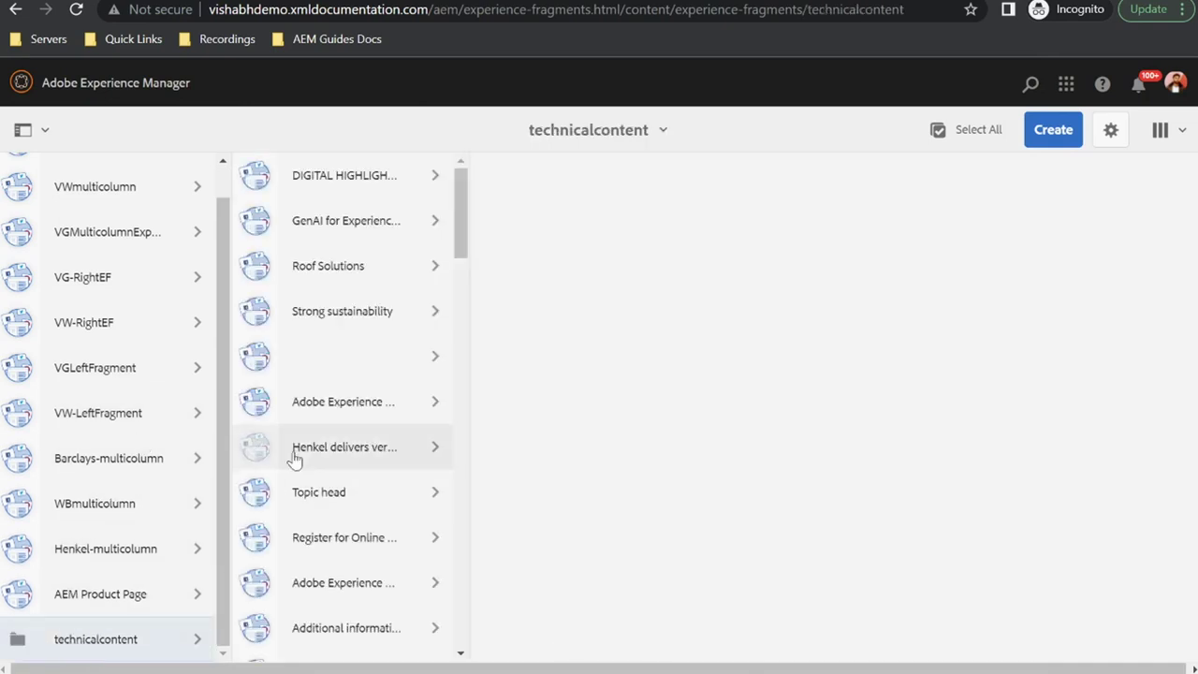
Look through the experience fragments listed in the technicalcontent folder
scroll(291, 538, down, 2)
scroll(291, 538, down, 5)
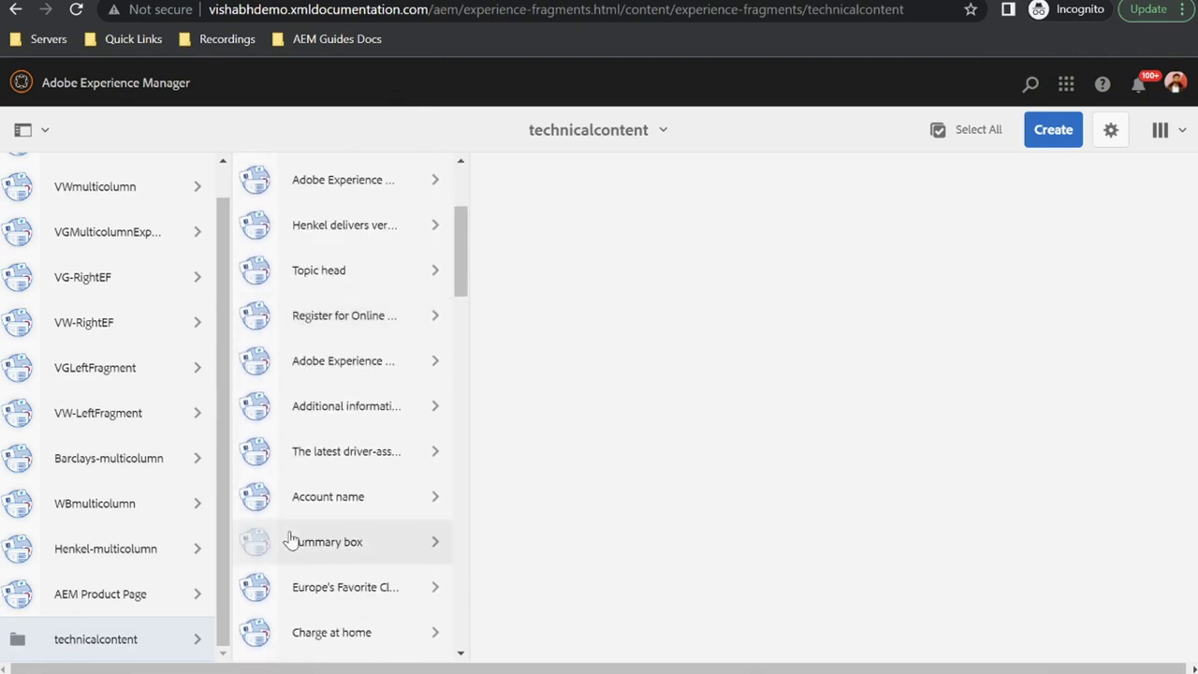
scroll(291, 540, down, 10)
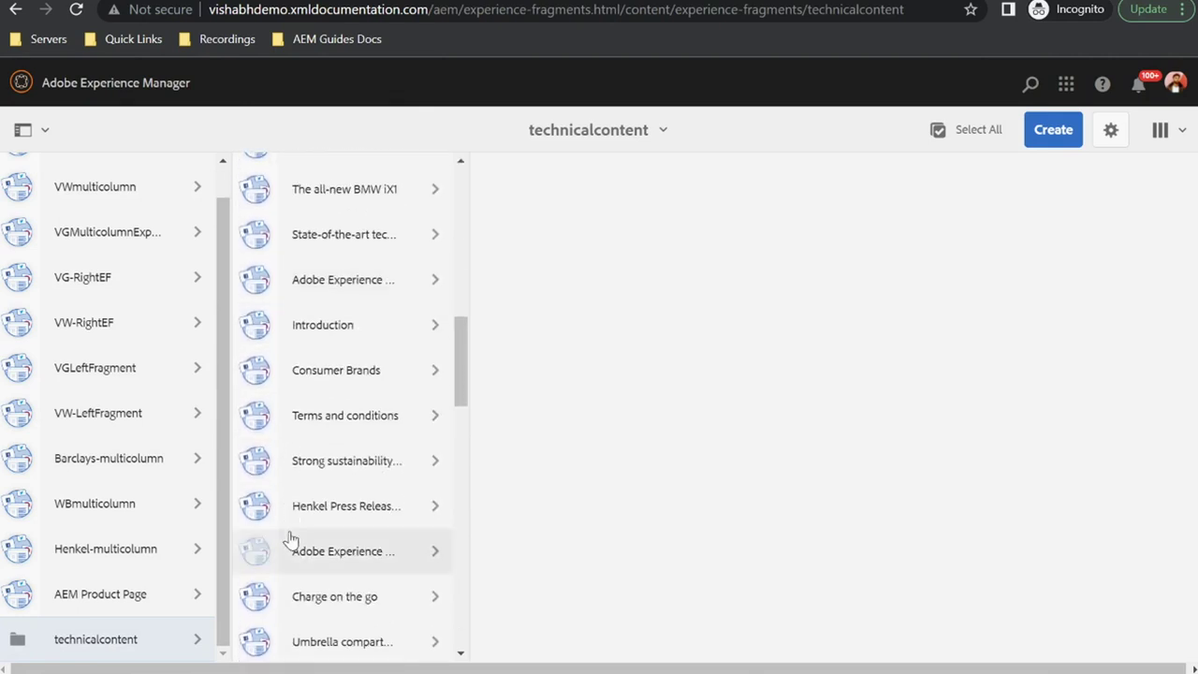
scroll(291, 540, down, 1)
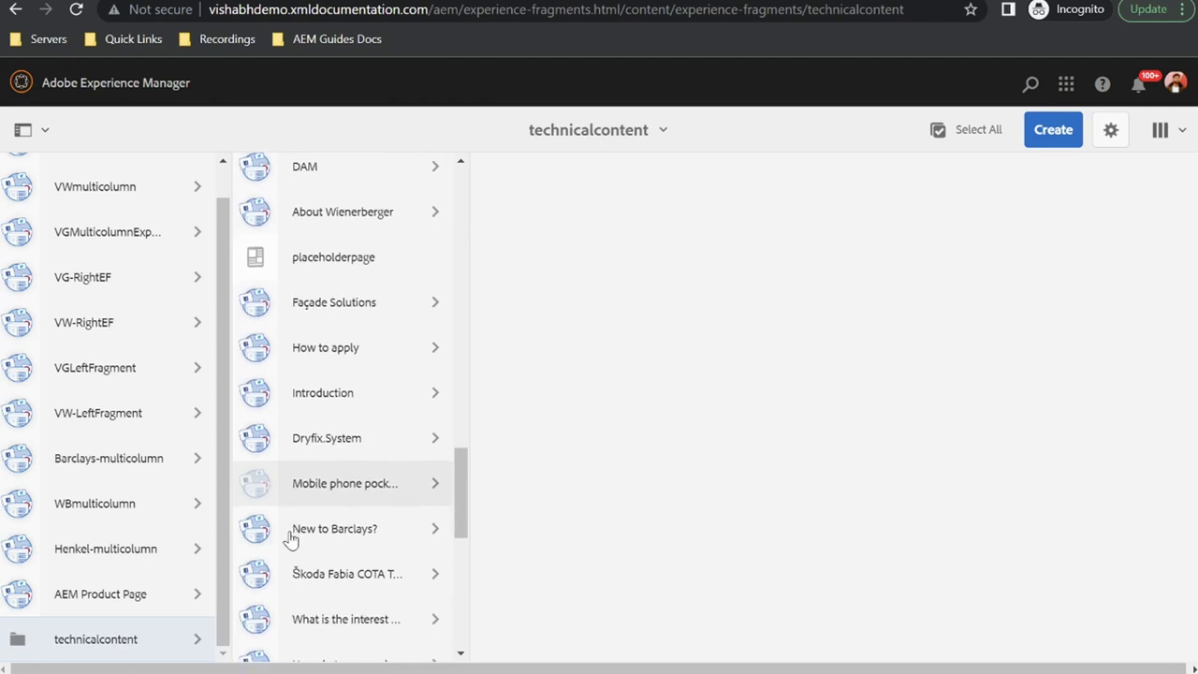
scroll(291, 539, up, 9)
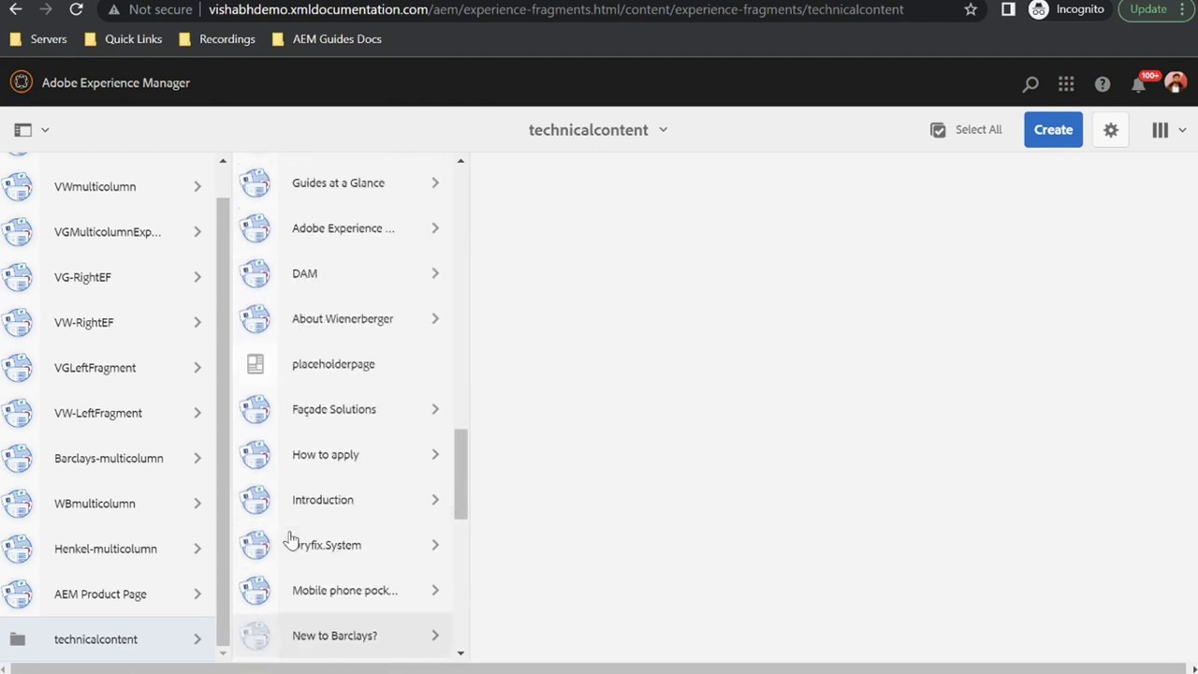
scroll(291, 539, up, 7)
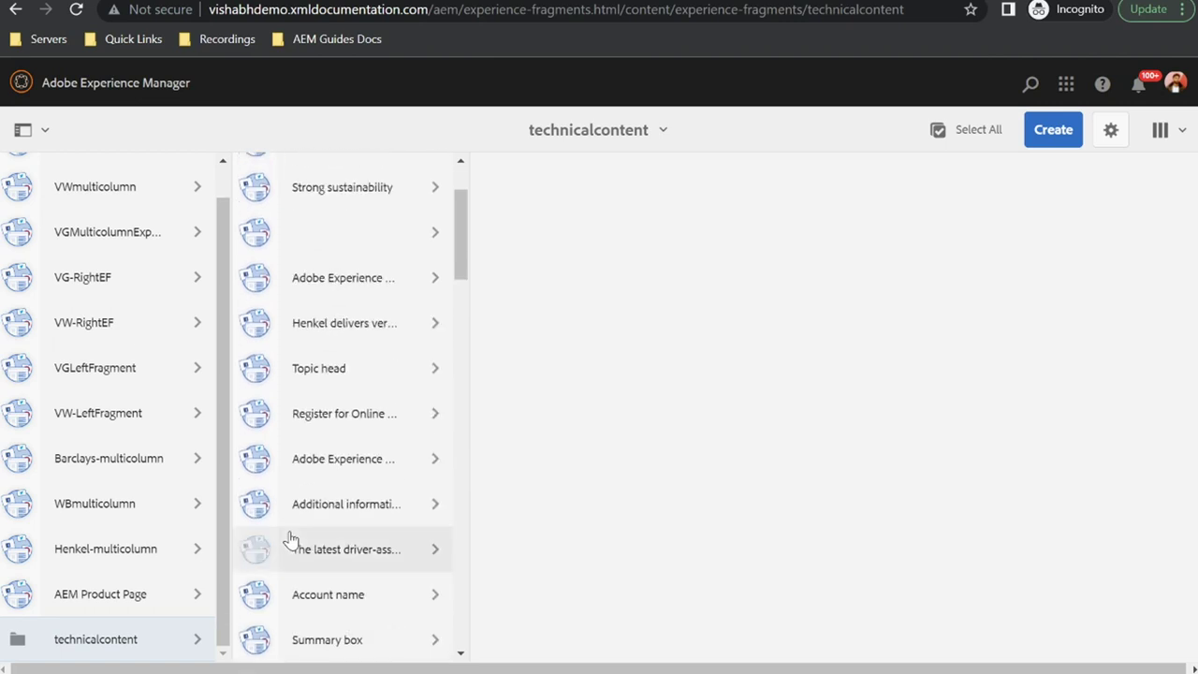
scroll(291, 540, up, 2)
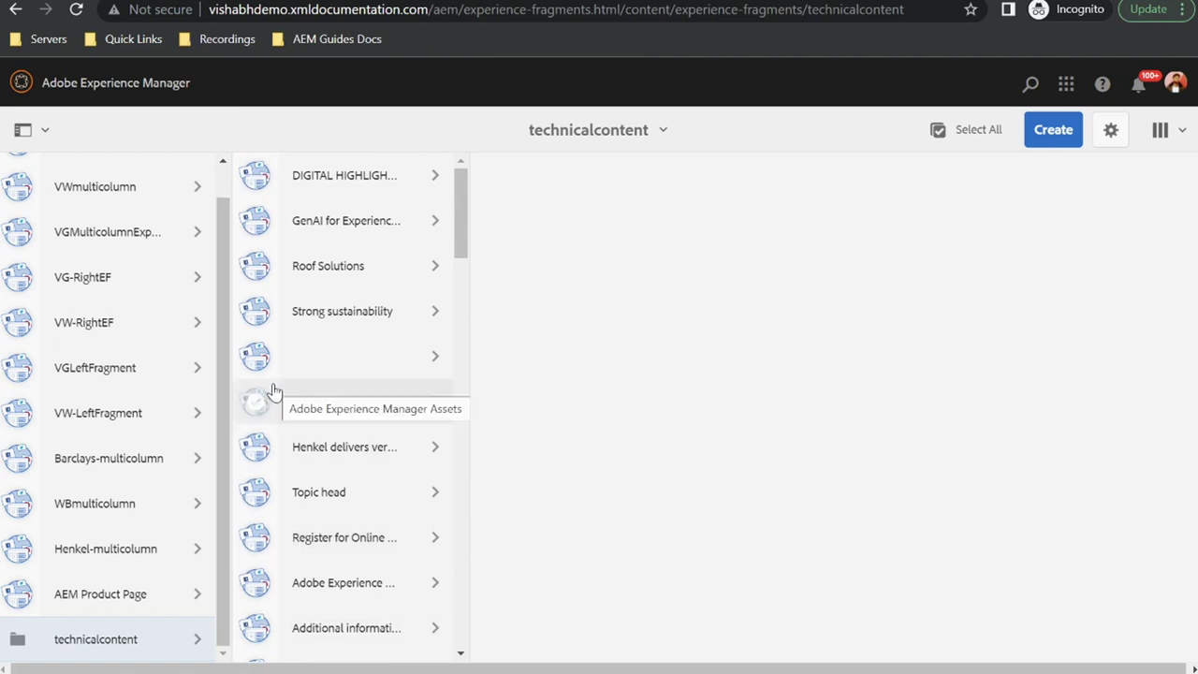
Try to filter the contents of the Adobe Experience Manager Assets fragment by the Adobe Experience Cloud / AEM Sites tag
click(304, 409)
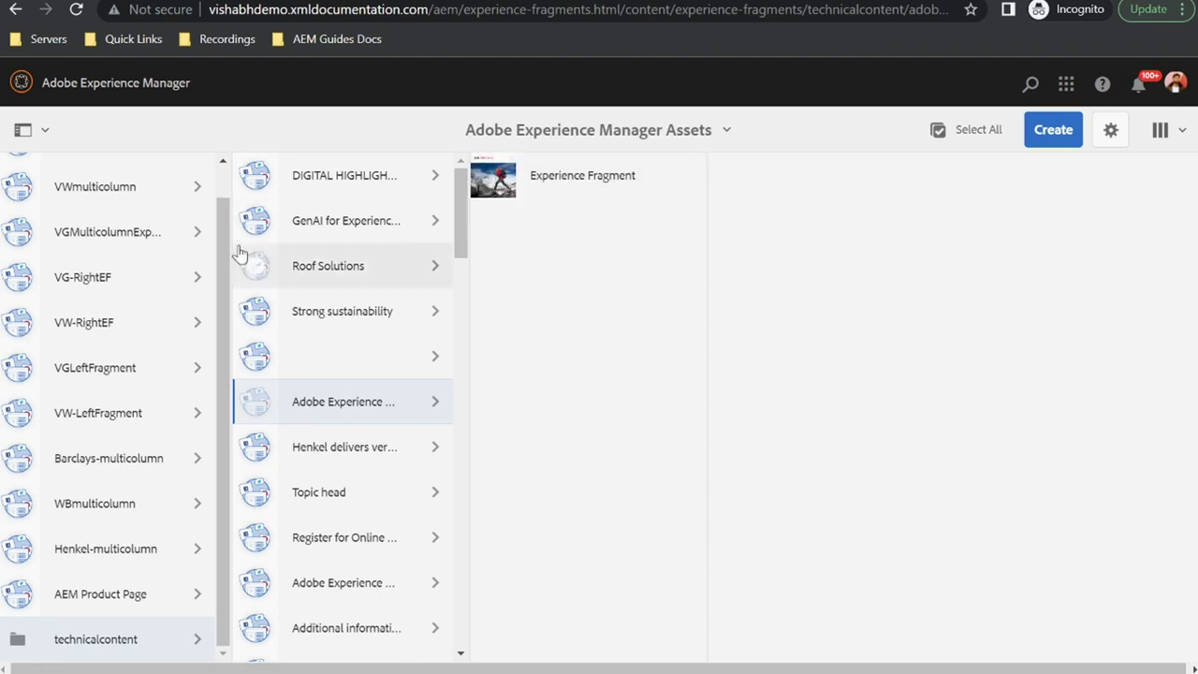
click(40, 131)
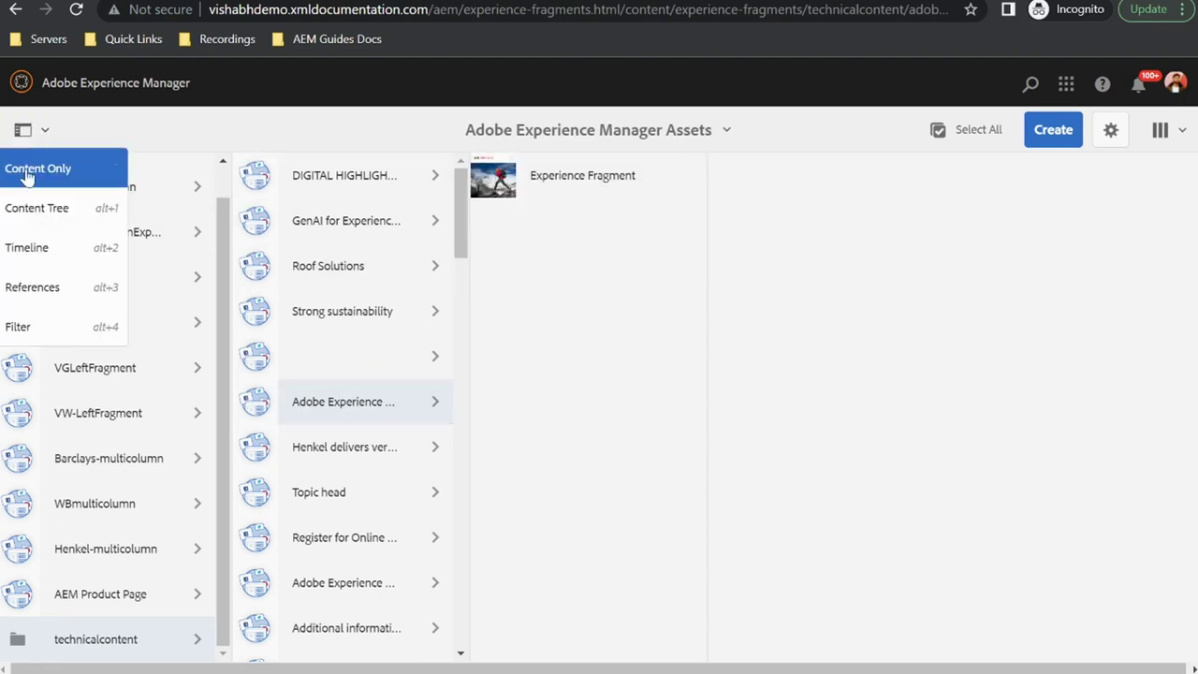
click(17, 329)
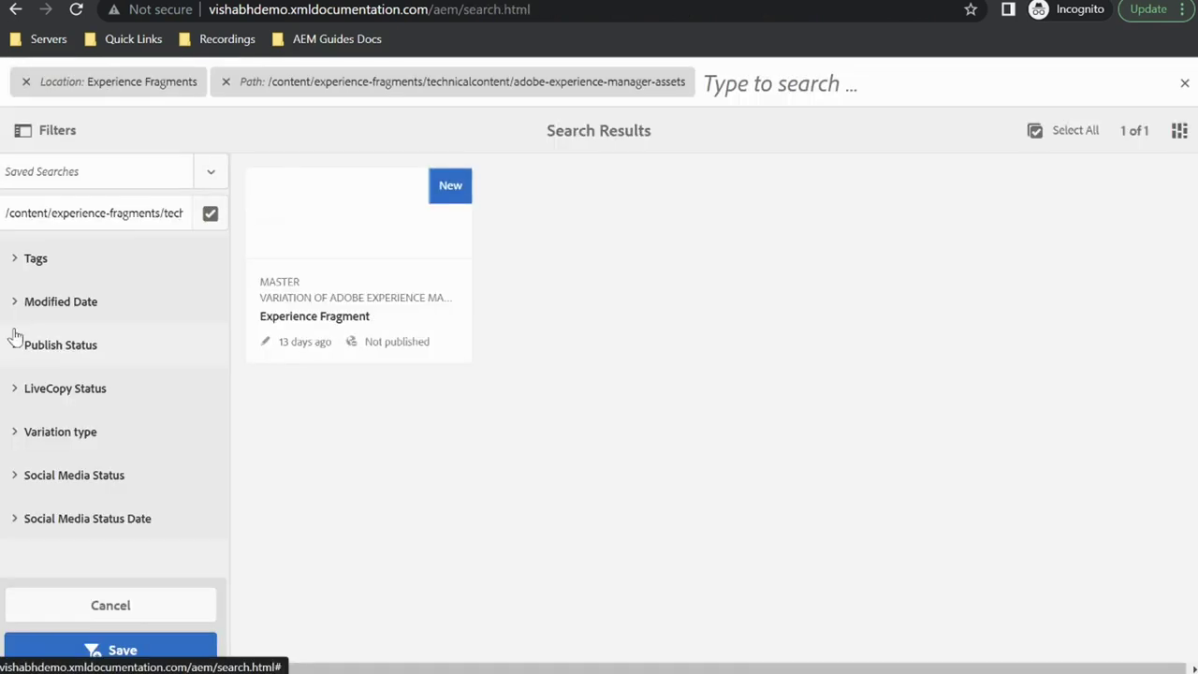
click(17, 256)
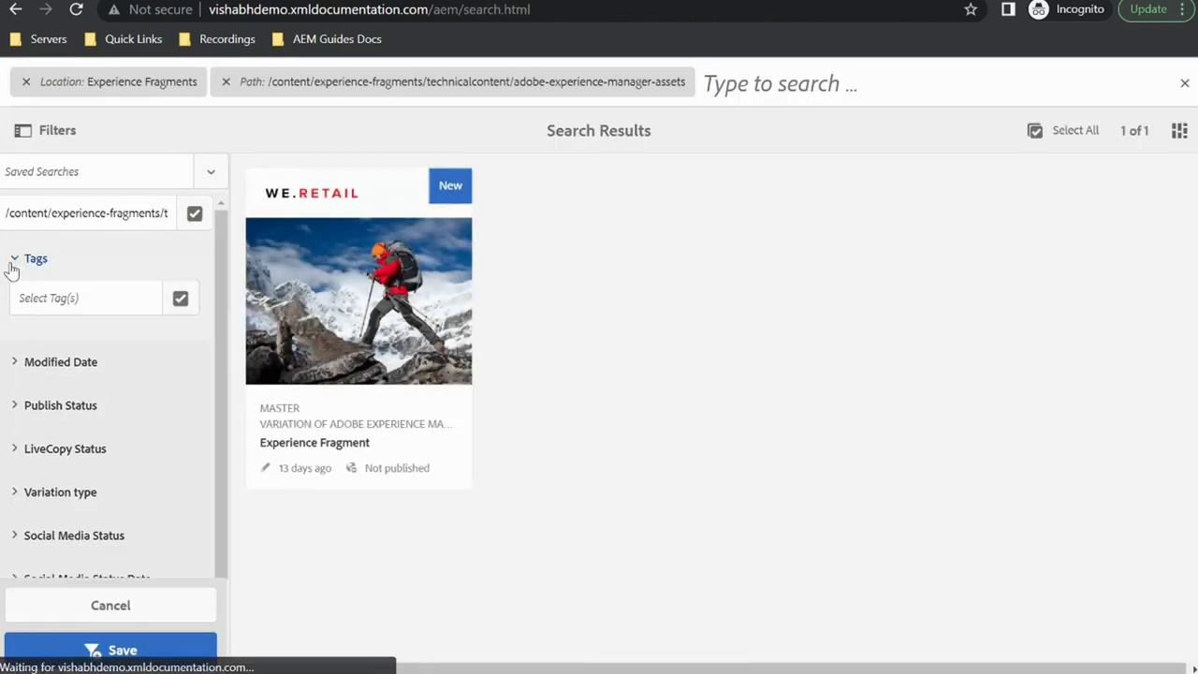
click(179, 299)
click(235, 290)
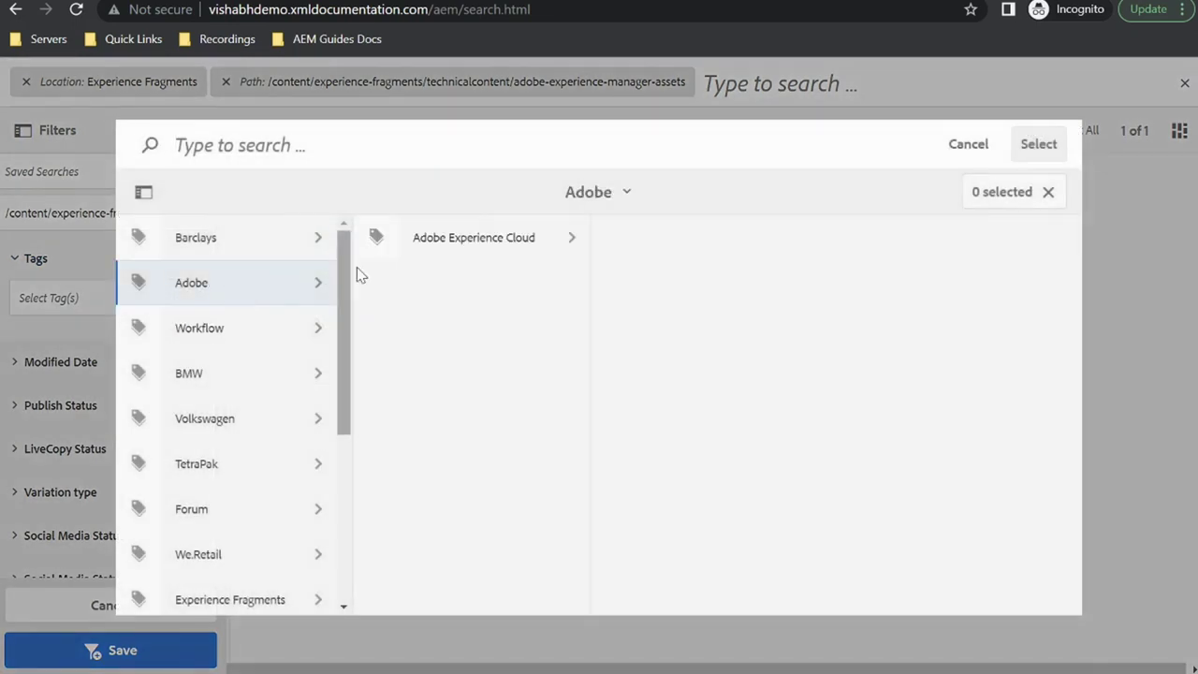
click(473, 245)
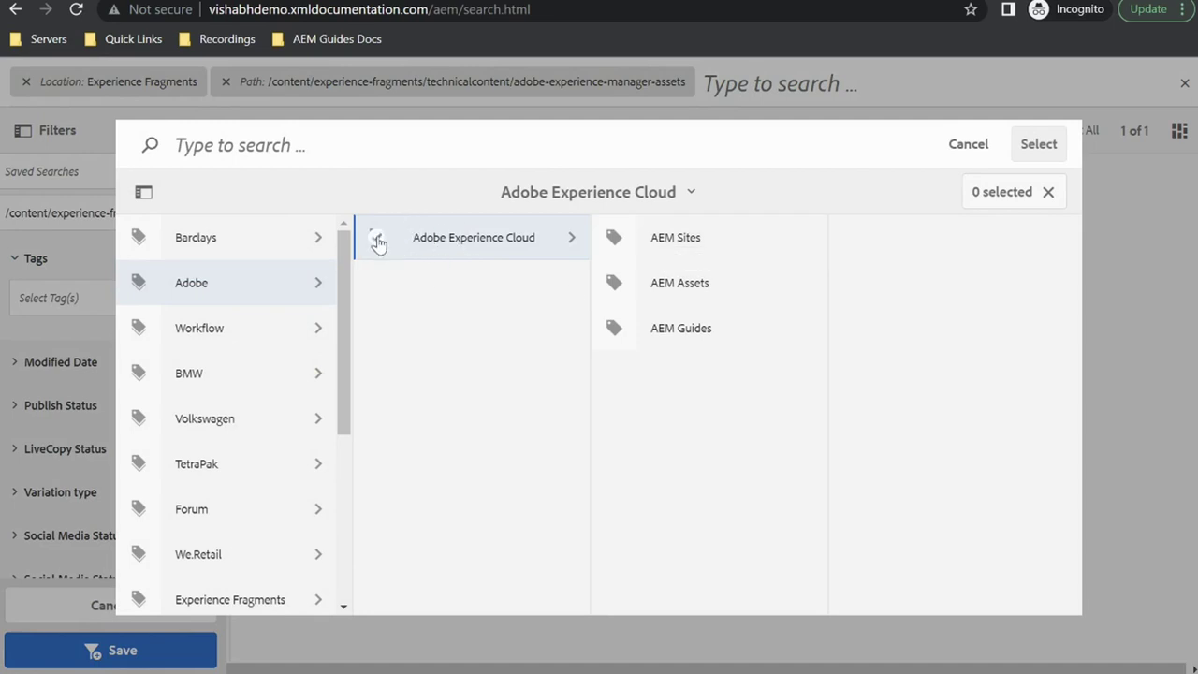
click(613, 241)
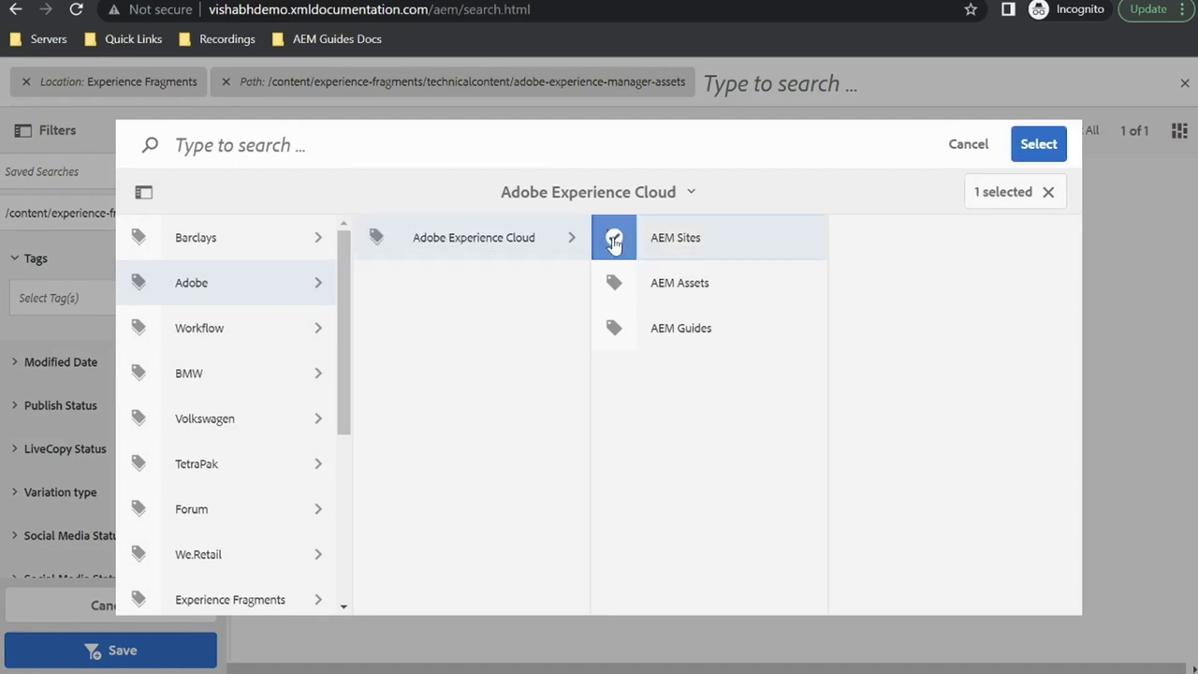
click(1039, 145)
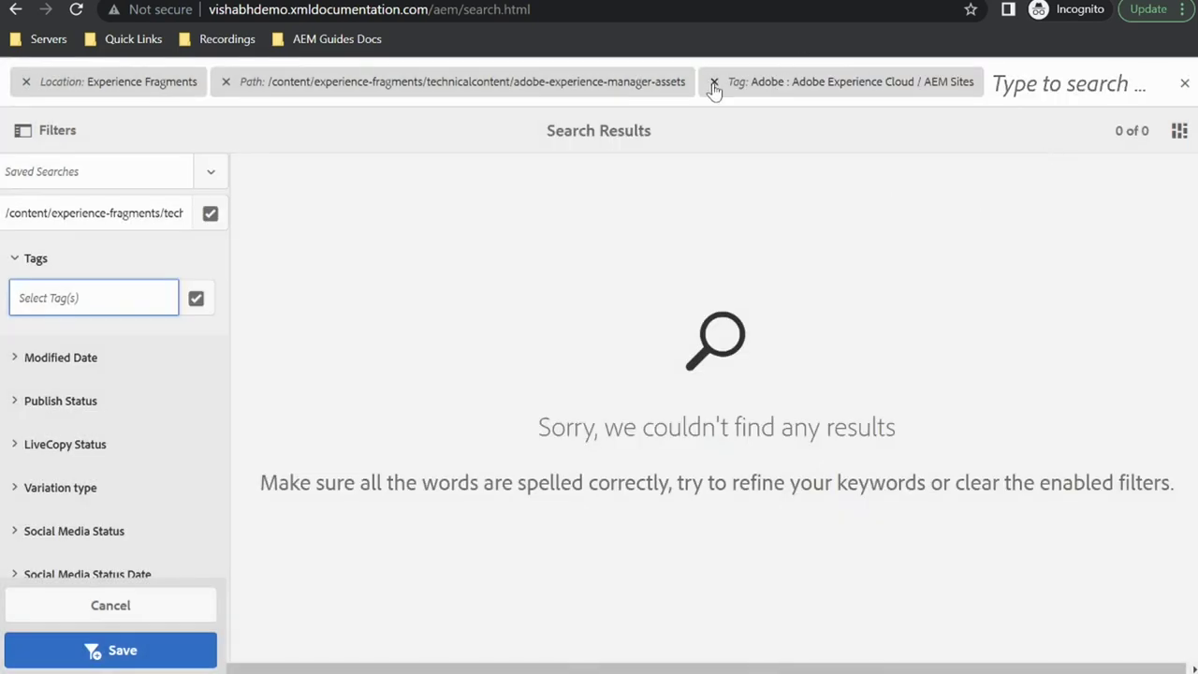
click(1184, 82)
Filter the technicalcontent folder's experience fragments by the Adobe Experience Cloud / AEM Assets tag
click(96, 639)
click(24, 129)
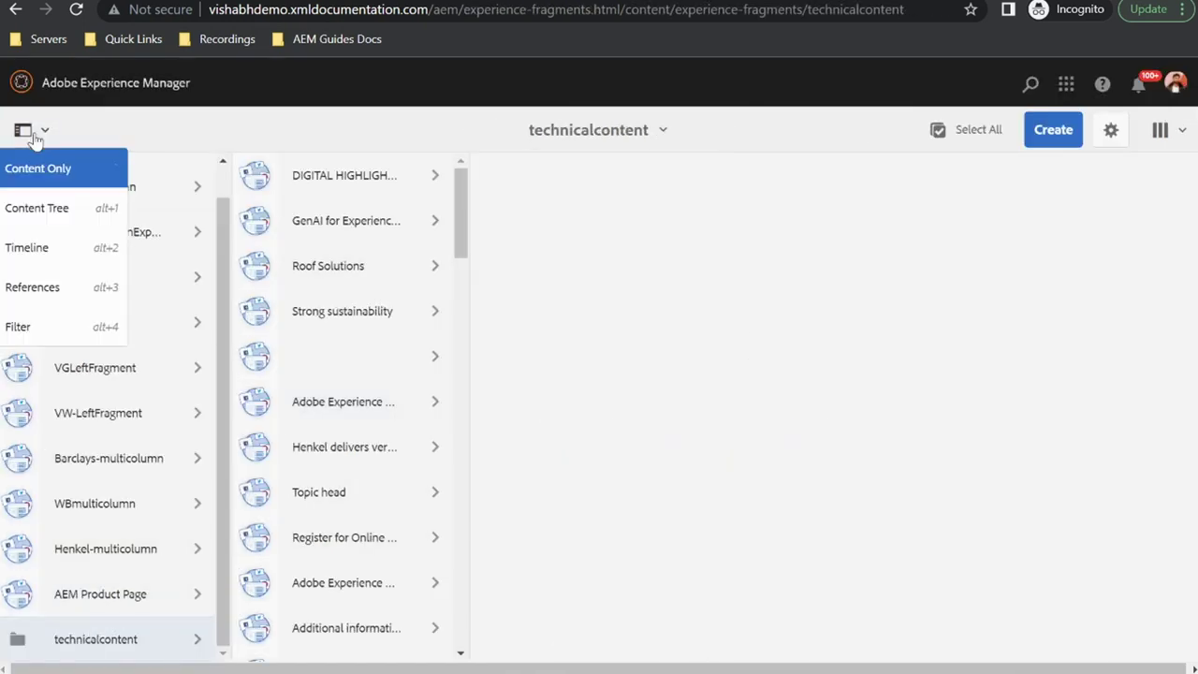
click(36, 318)
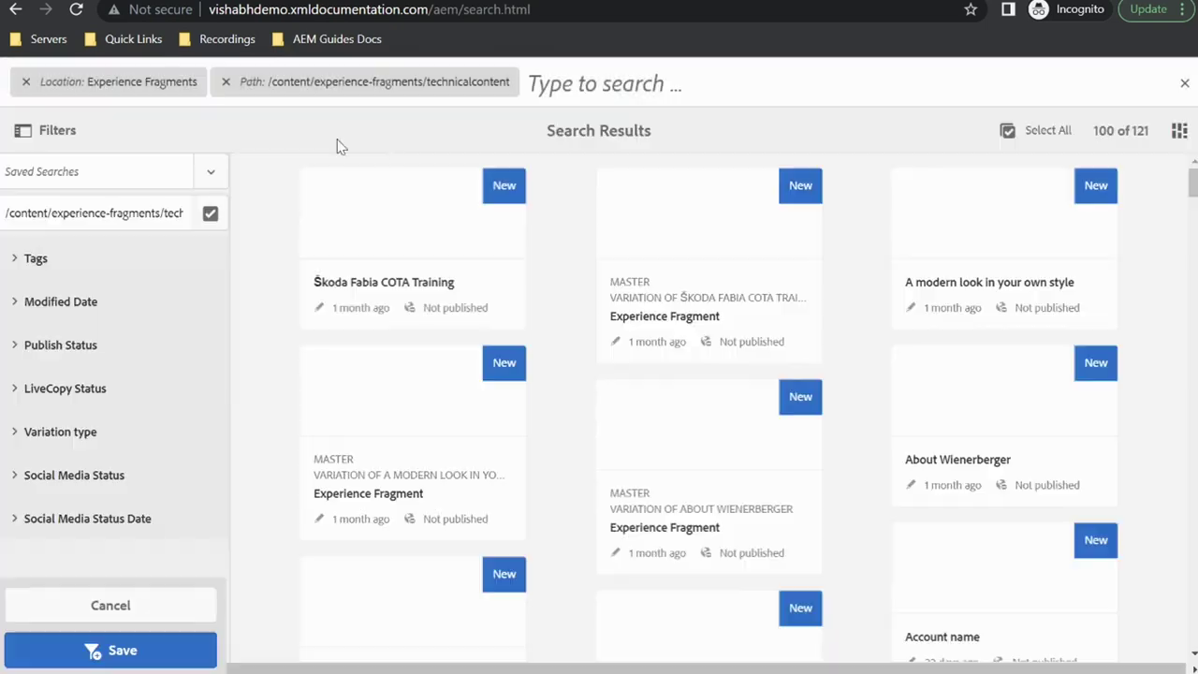
click(17, 261)
click(183, 298)
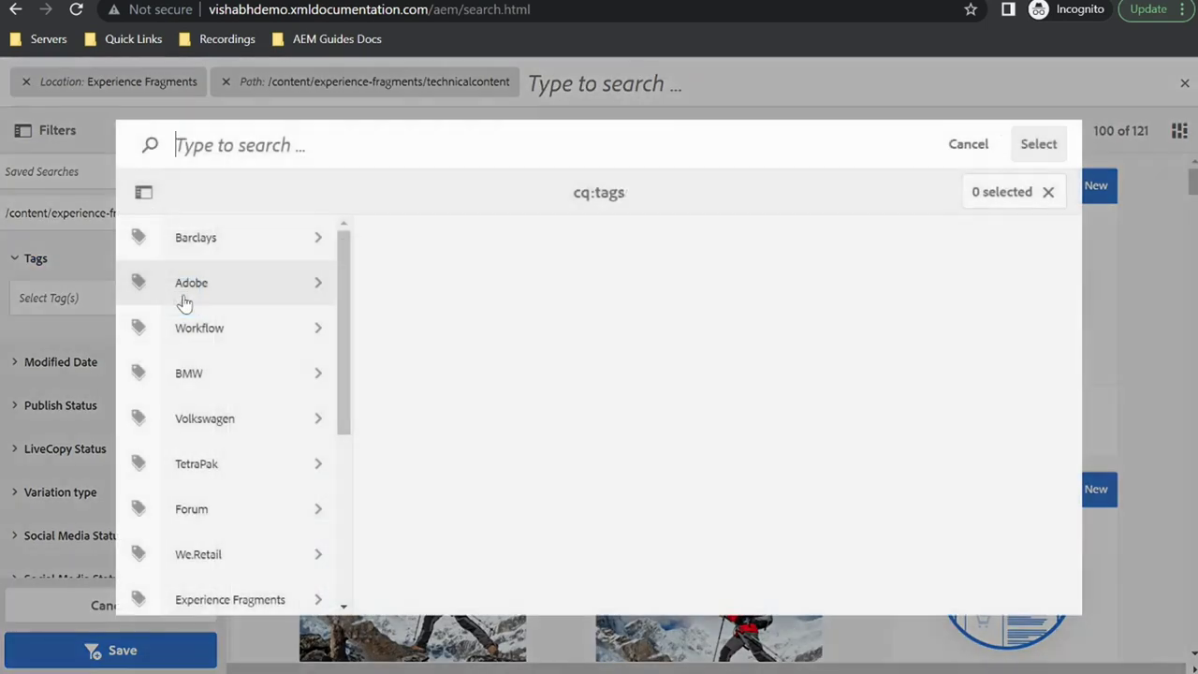
click(282, 282)
click(447, 240)
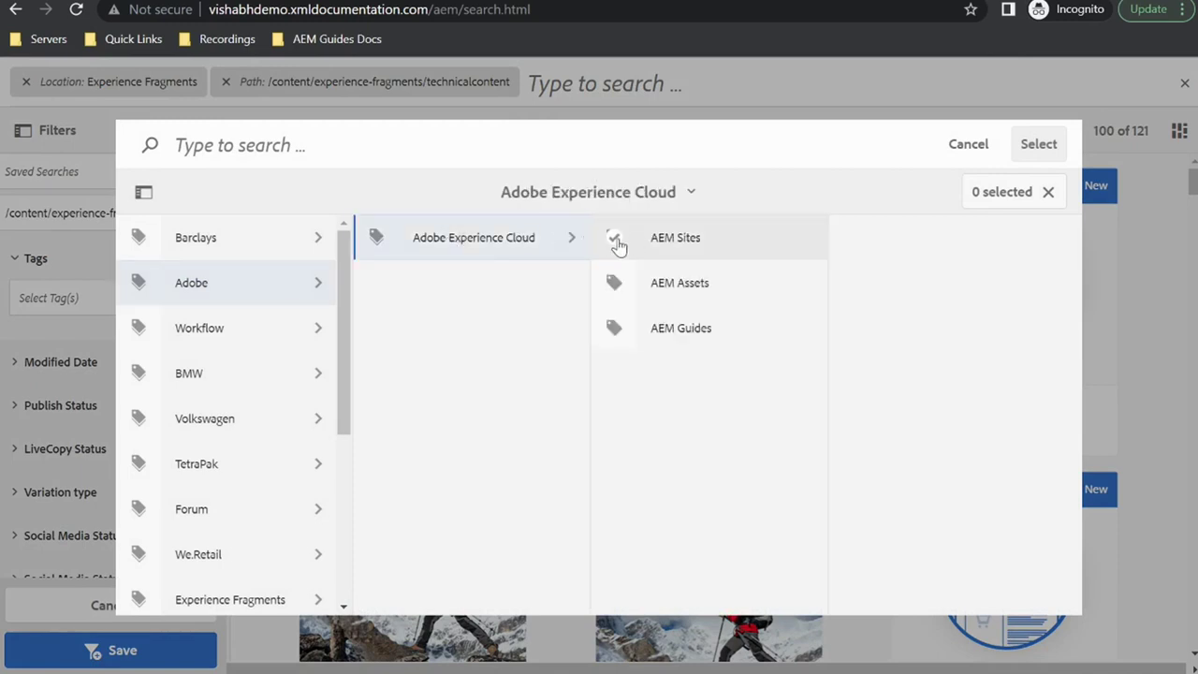
click(614, 282)
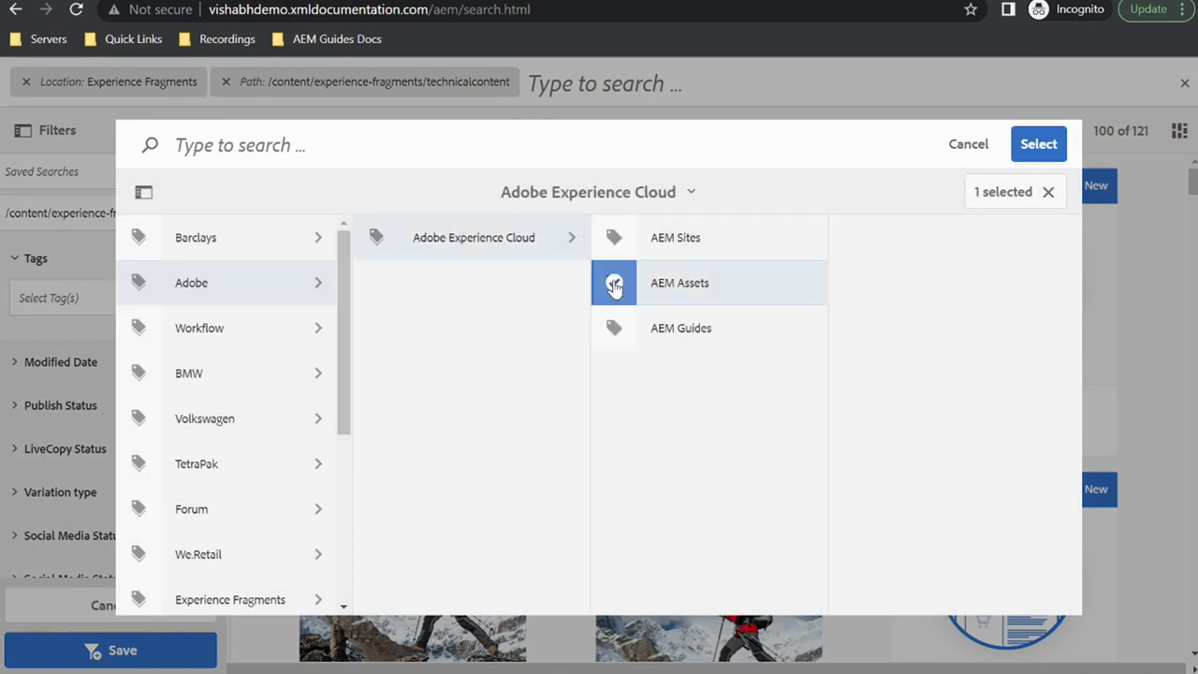
click(1037, 144)
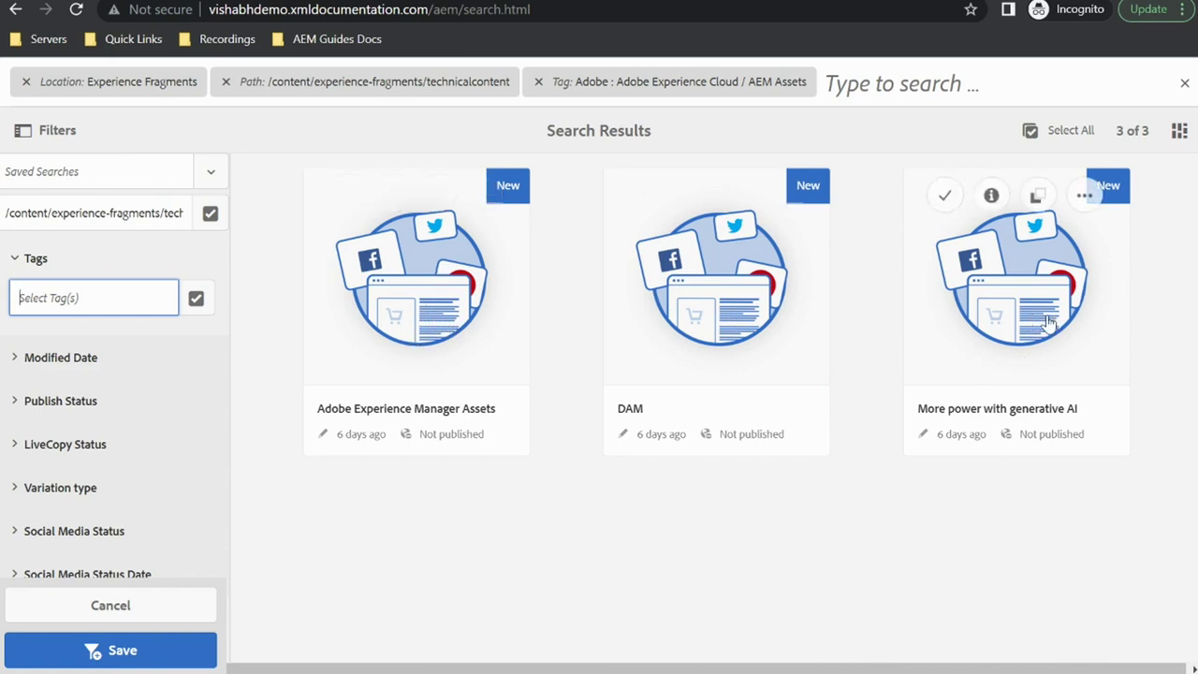
Open the Adobe Experience Manager Assets fragment from the search results for editing
click(342, 196)
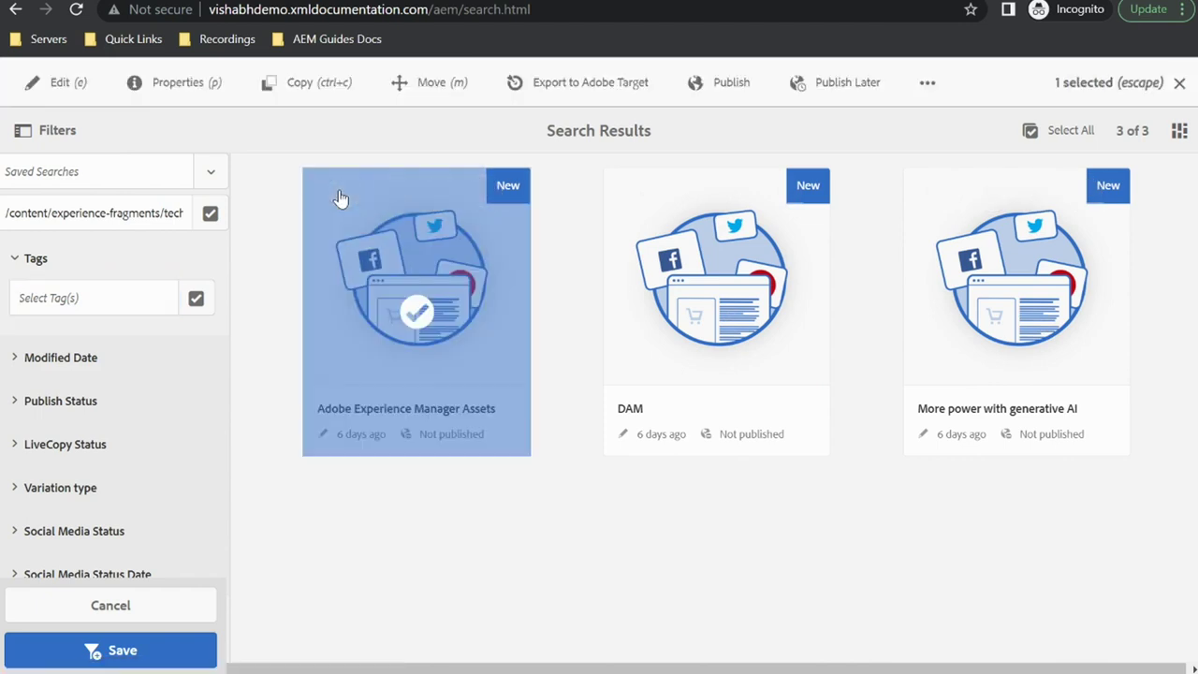
click(58, 84)
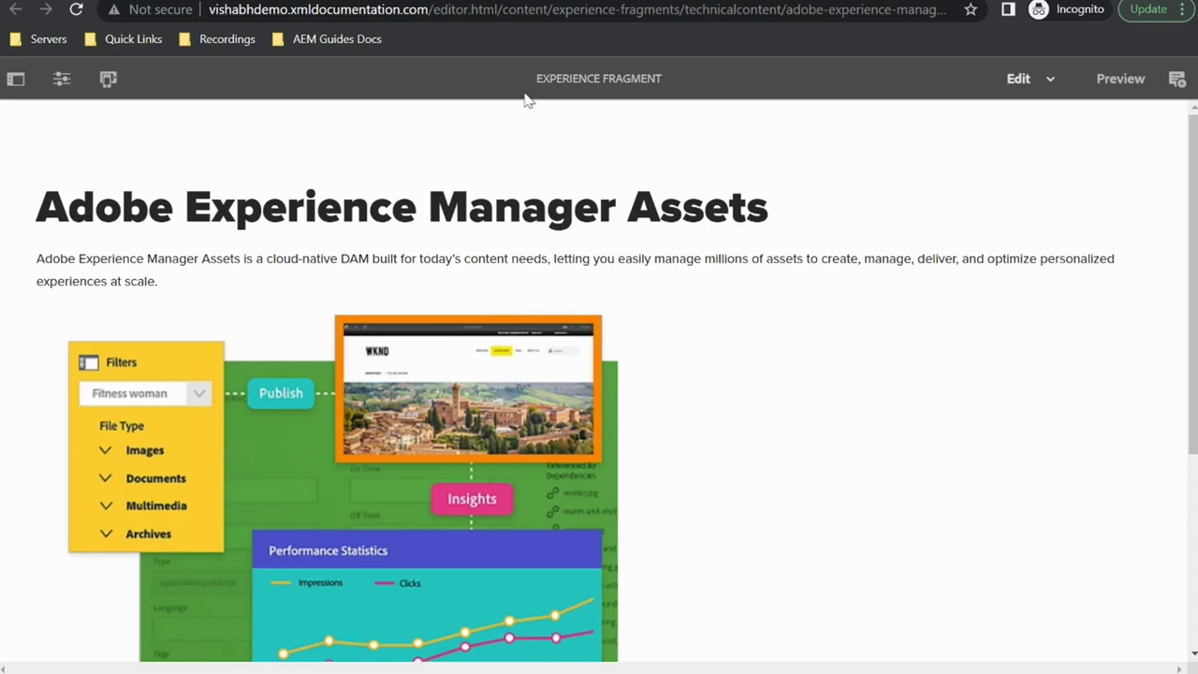
drag(535, 83, 670, 83)
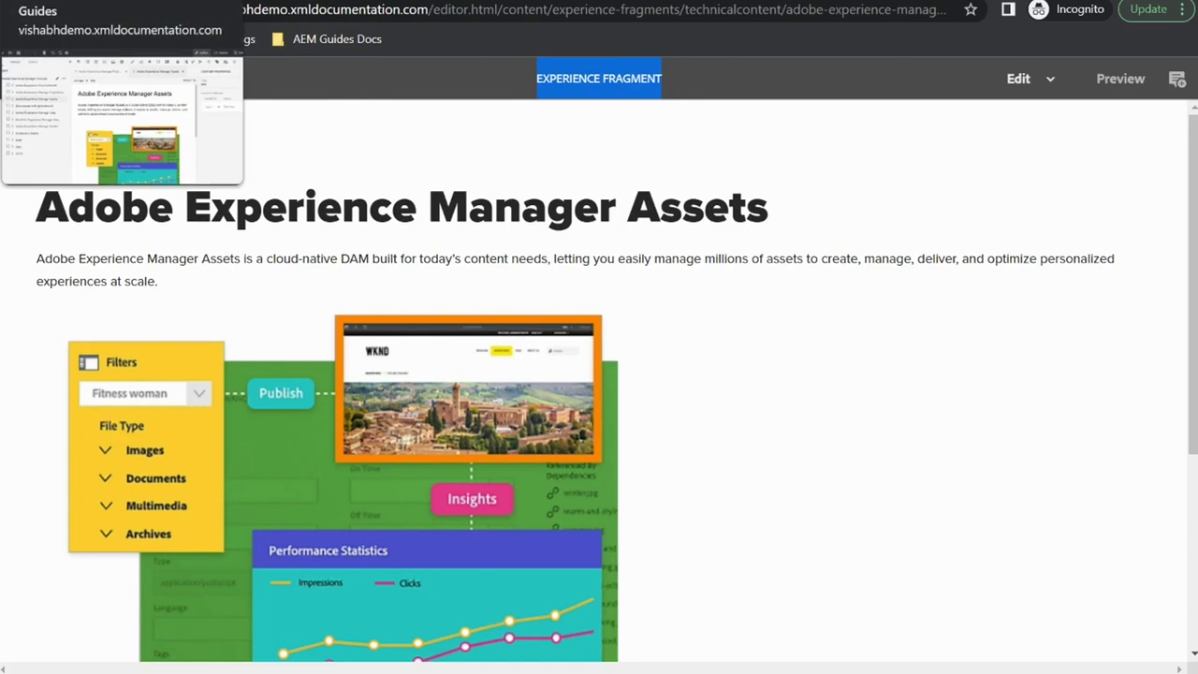
Compare the Adobe Experience Manager Assets source topic in Guides with the content of its experience fragment
click(56, 0)
scroll(505, 342, down, 1)
scroll(505, 345, up, 1)
scroll(505, 344, down, 3)
scroll(508, 349, up, 3)
scroll(566, 396, down, 2)
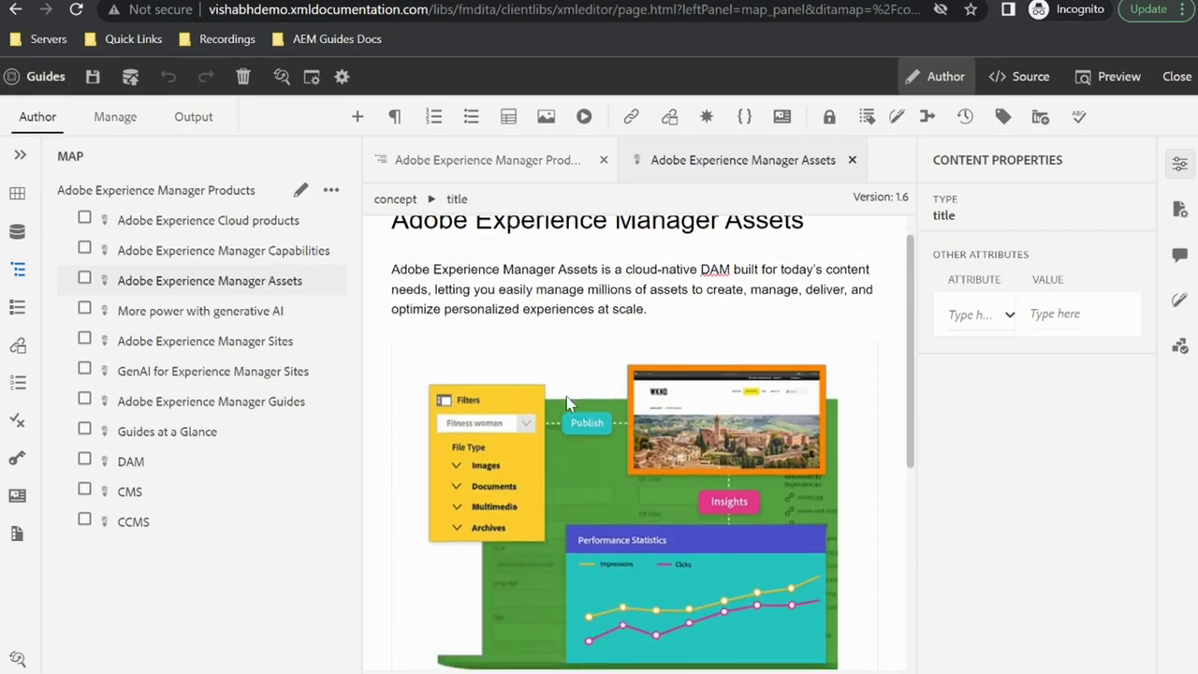
scroll(566, 395, up, 2)
scroll(568, 400, down, 5)
scroll(566, 403, down, 1)
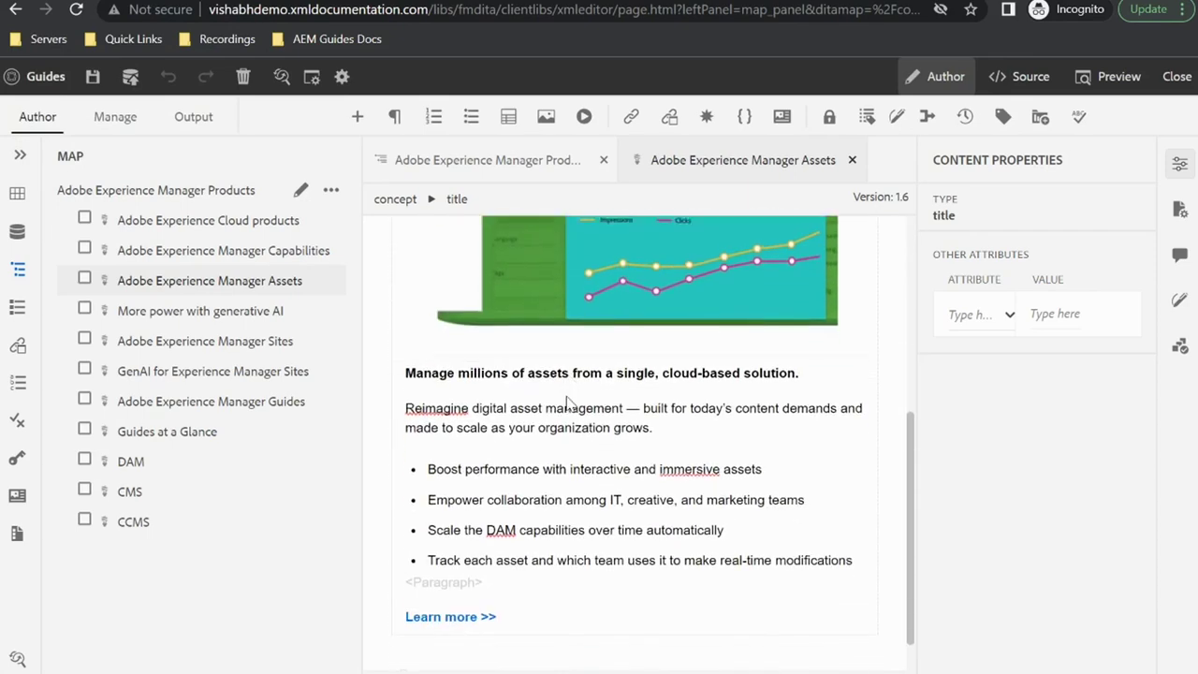
scroll(577, 520, up, 5)
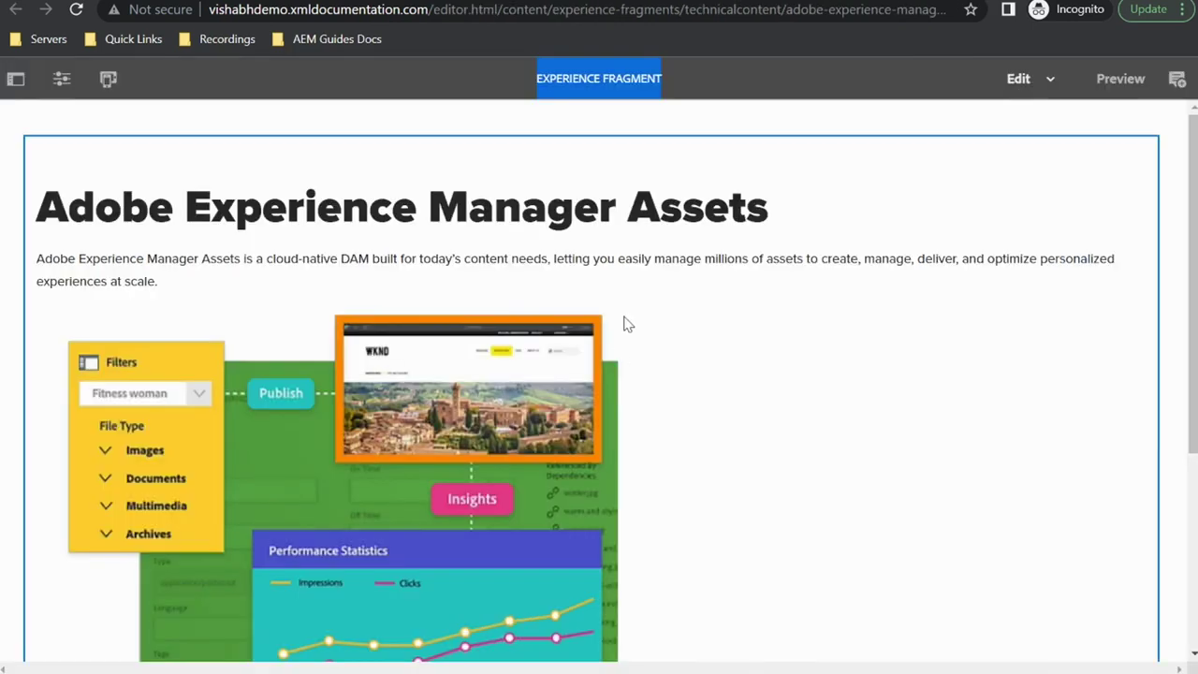
scroll(617, 365, down, 3)
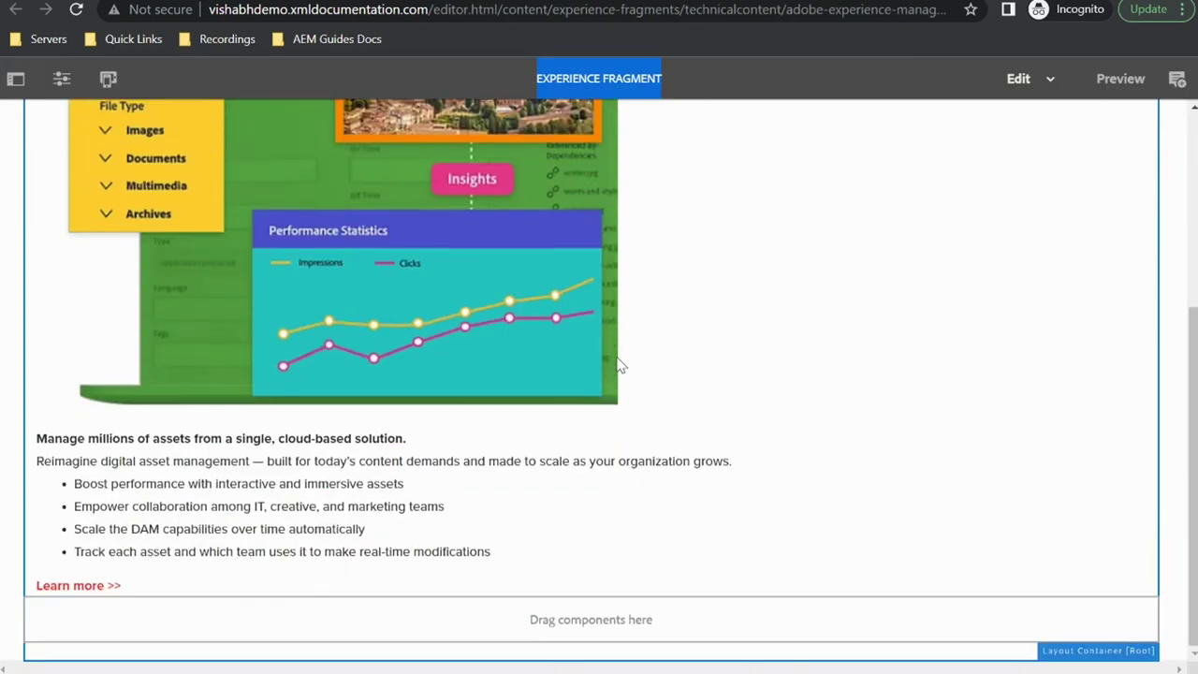
scroll(617, 365, up, 3)
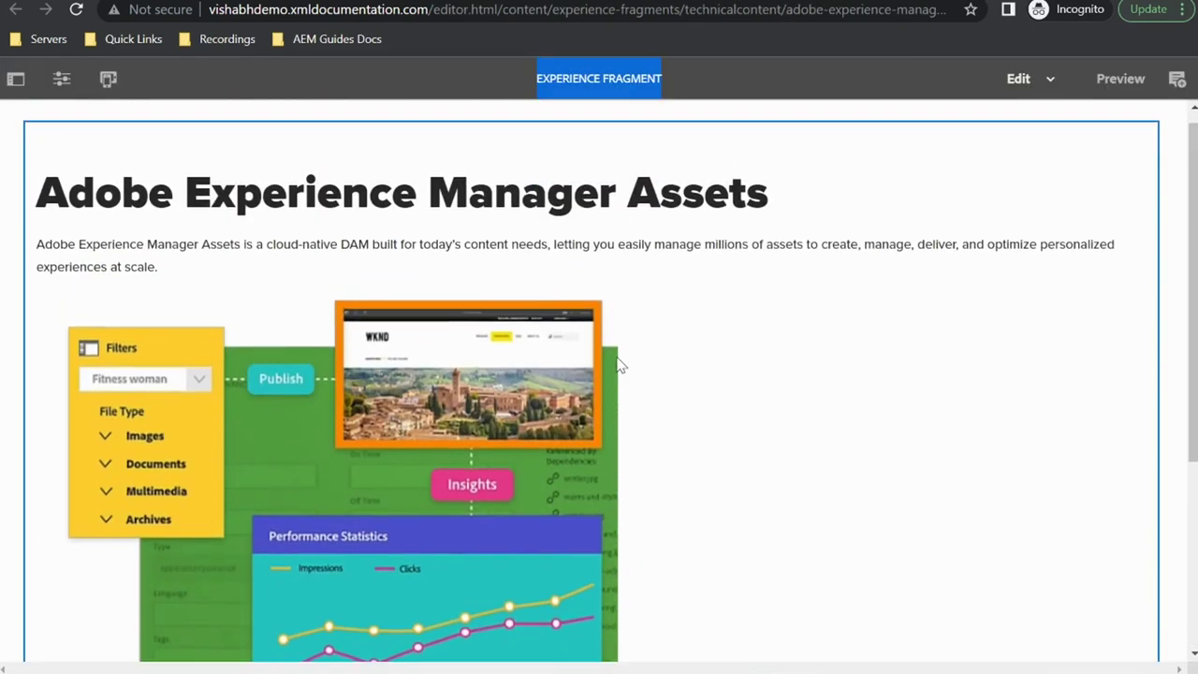
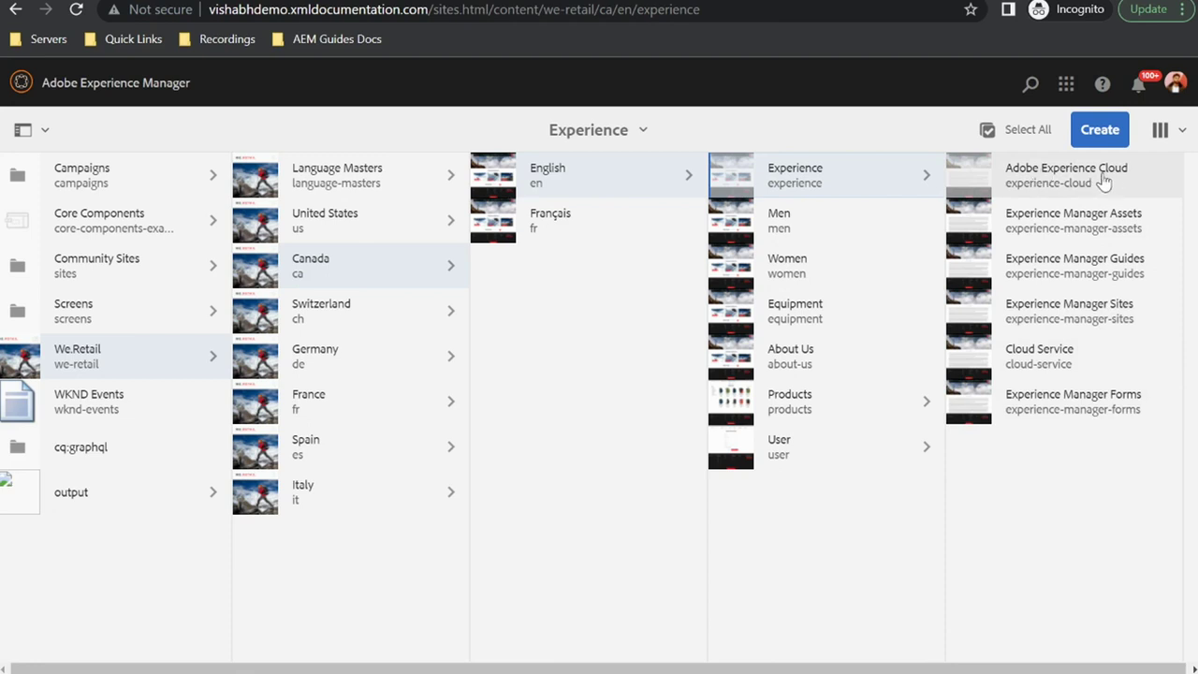
Select the Experience Manager Sites page under We.Retail / Canada / English / Experience and open it for editing
click(732, 177)
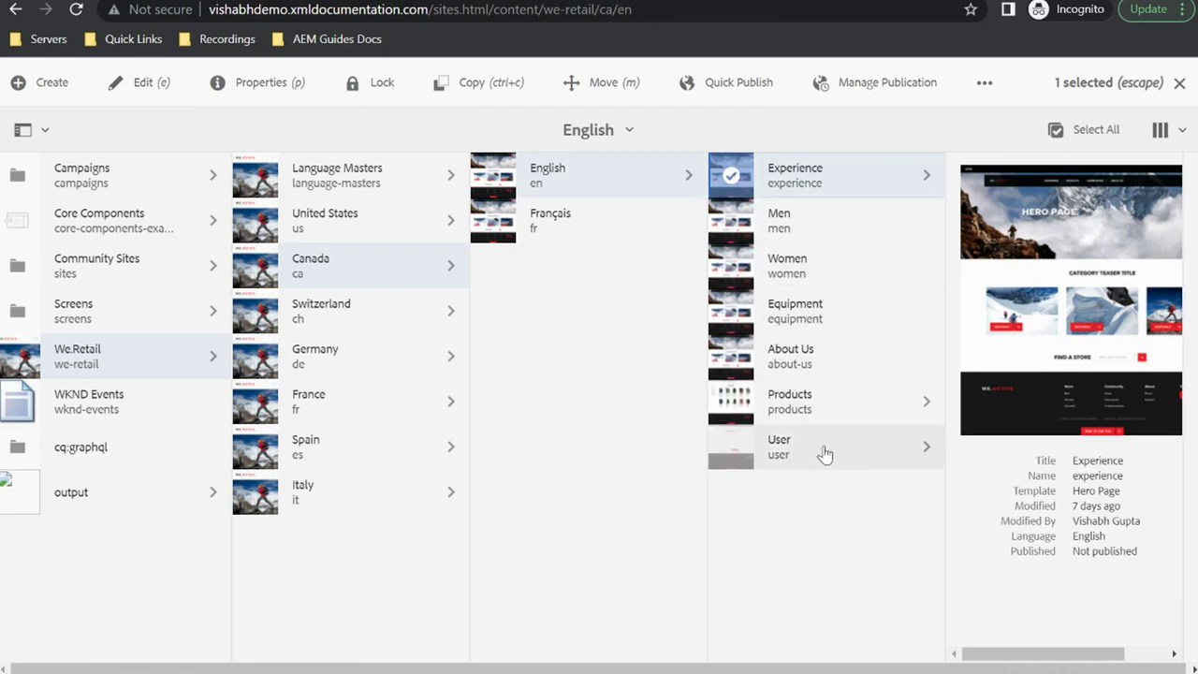
click(805, 178)
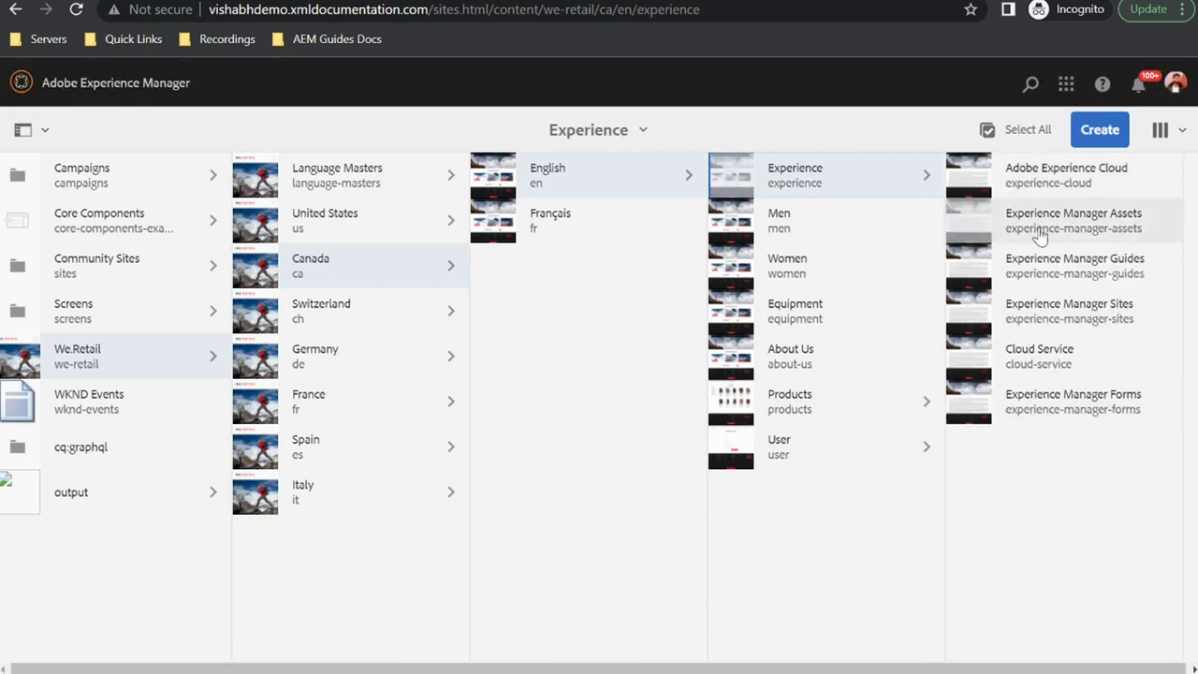
click(727, 174)
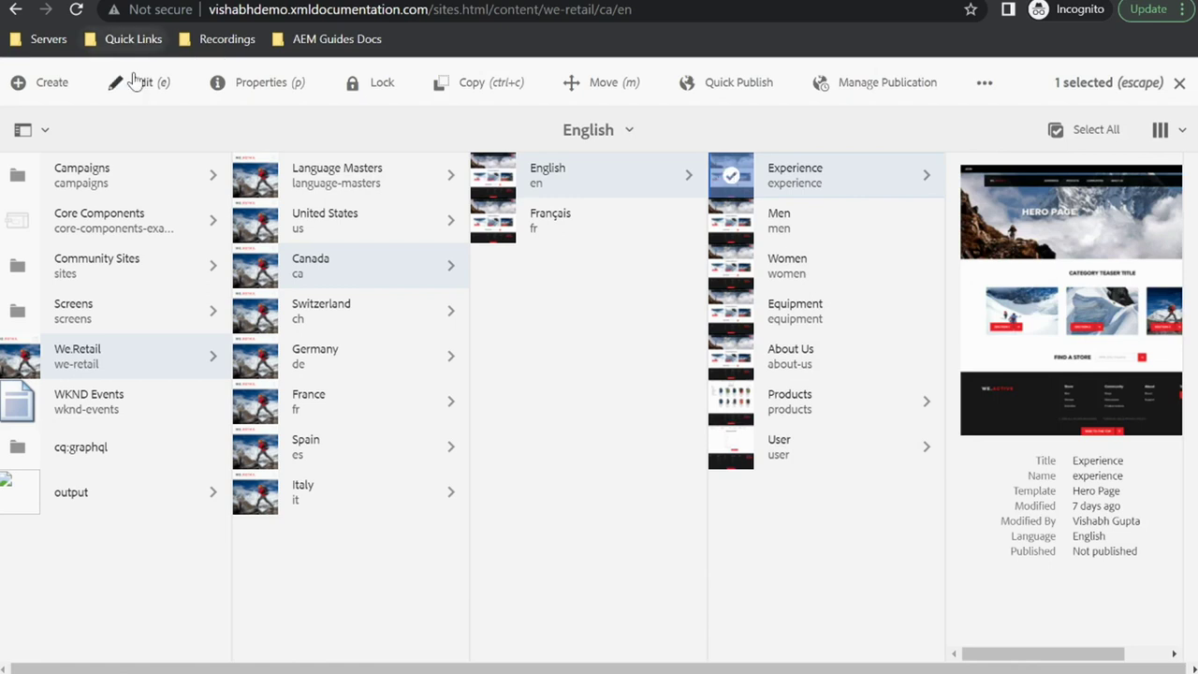
click(816, 177)
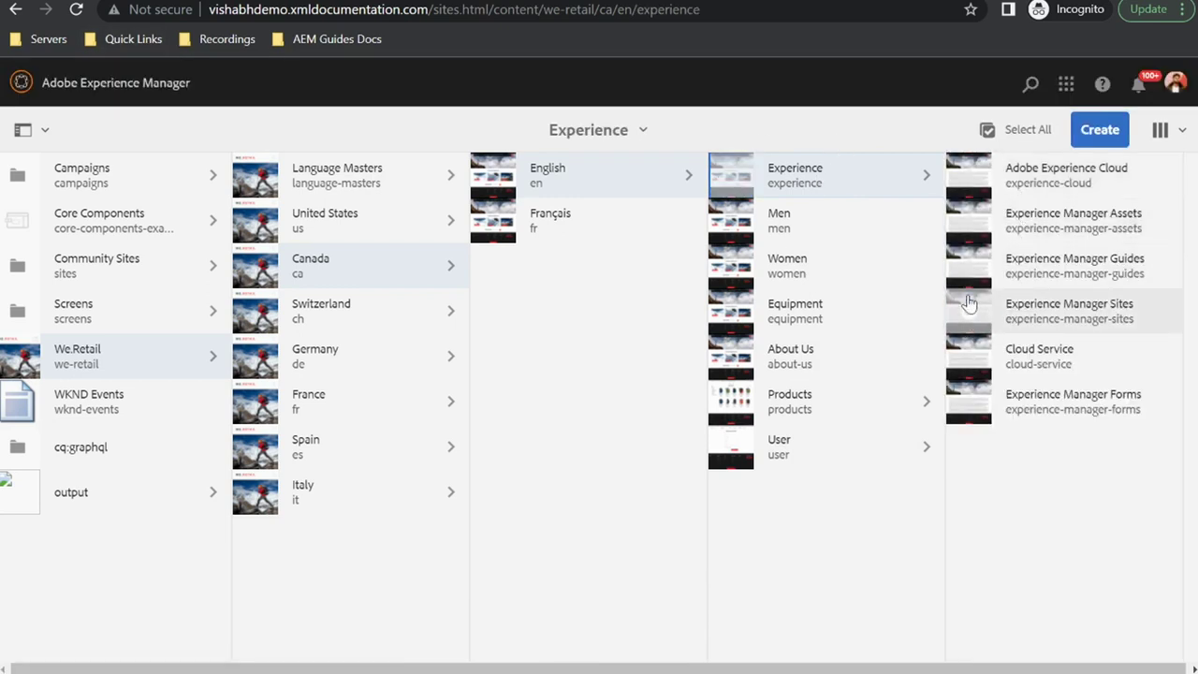
click(961, 310)
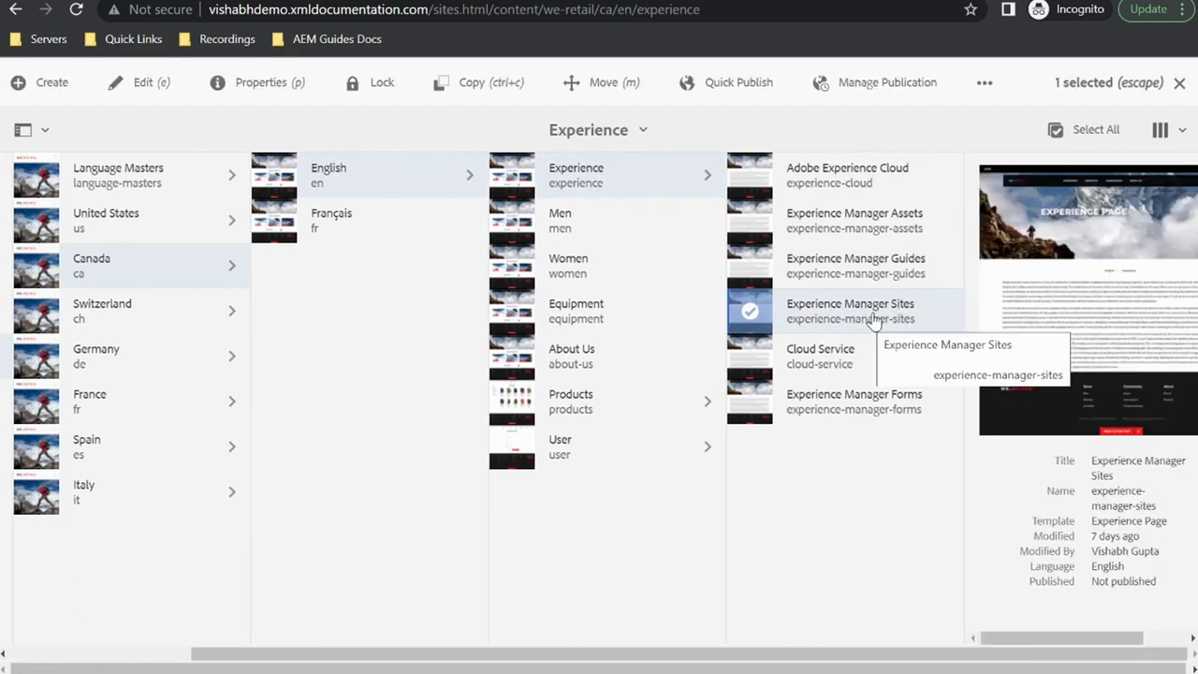
click(149, 86)
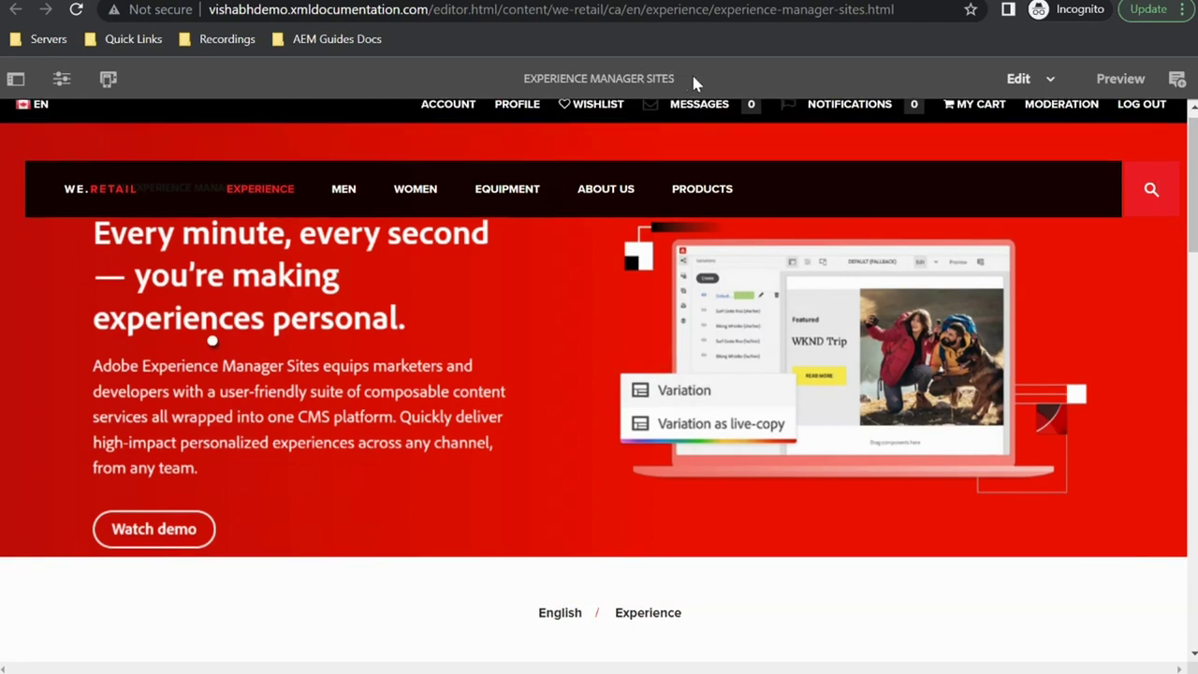
Examine the Experience Manager Sites page for its hero image and the experience fragments reused in its body
scroll(635, 386, down, 2)
scroll(634, 390, down, 2)
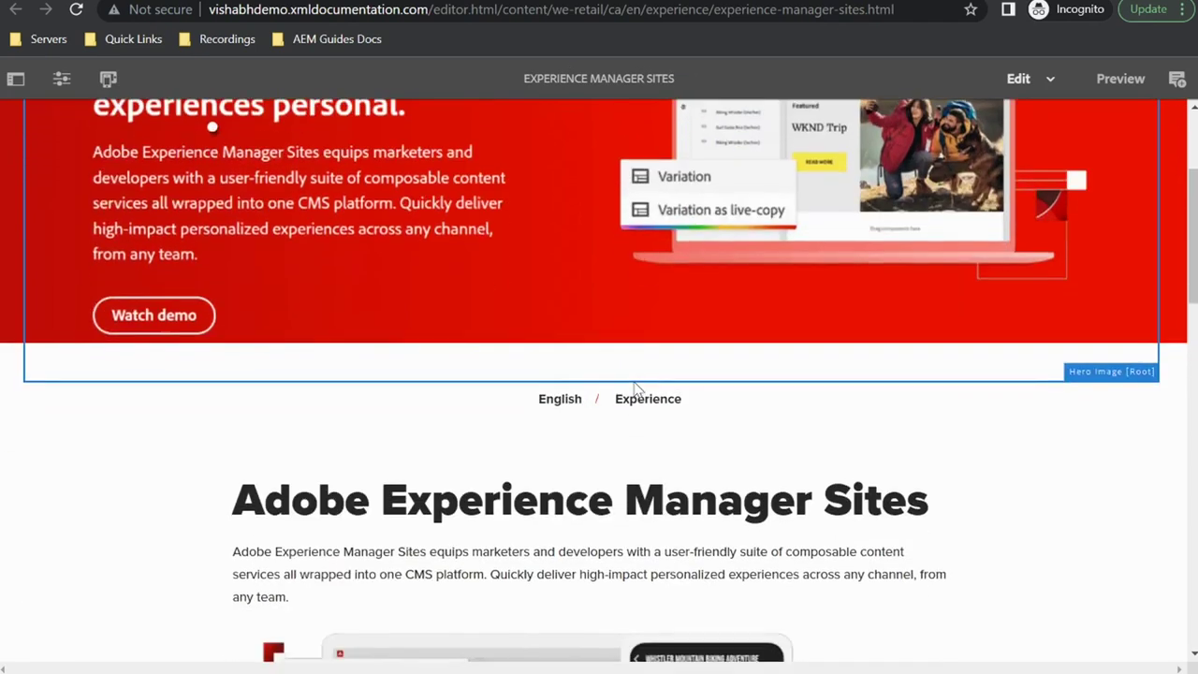
scroll(655, 324, down, 6)
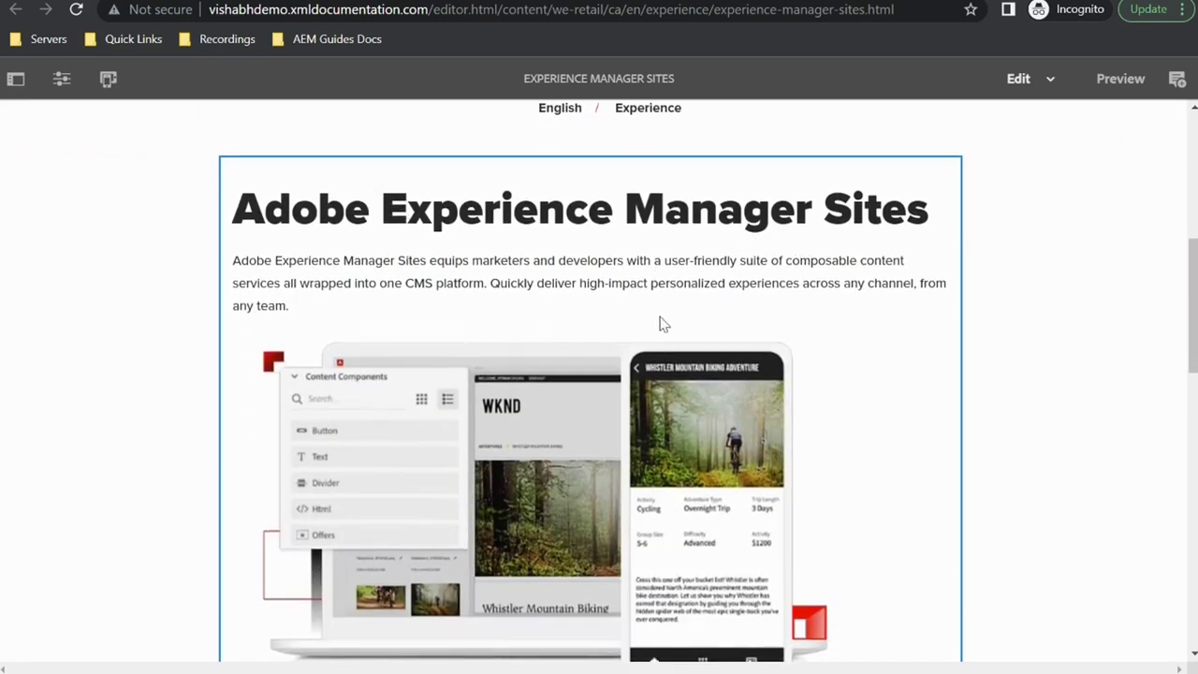
scroll(614, 479, down, 6)
scroll(617, 483, down, 1)
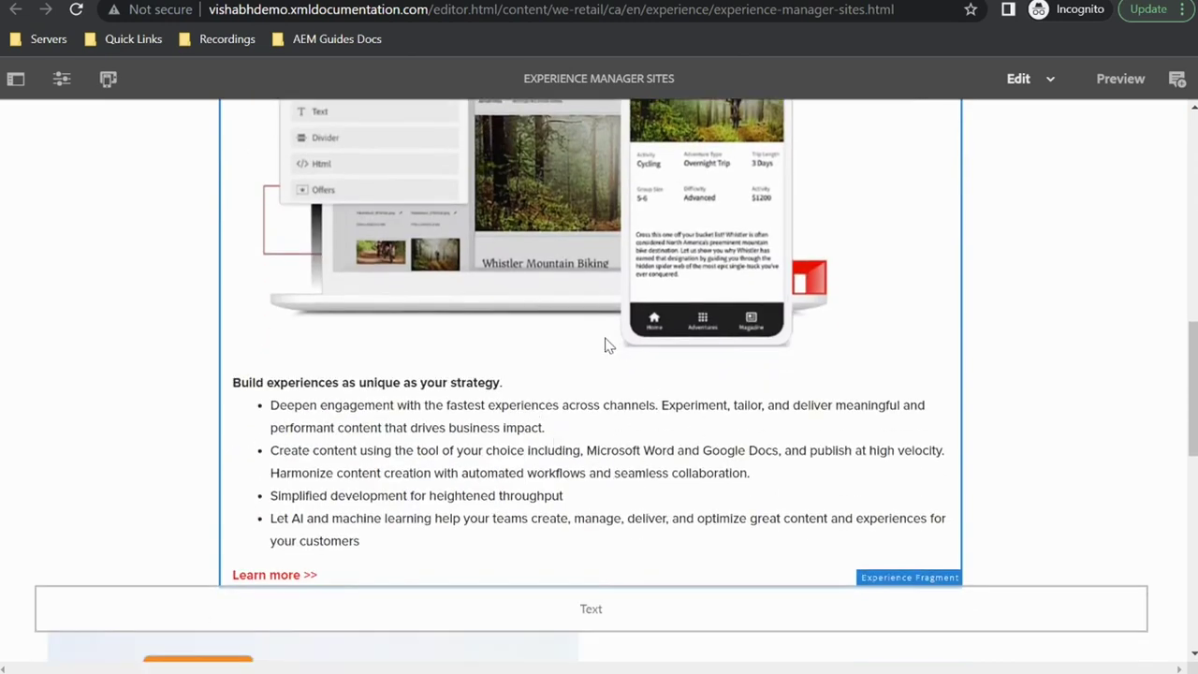
scroll(603, 345, down, 9)
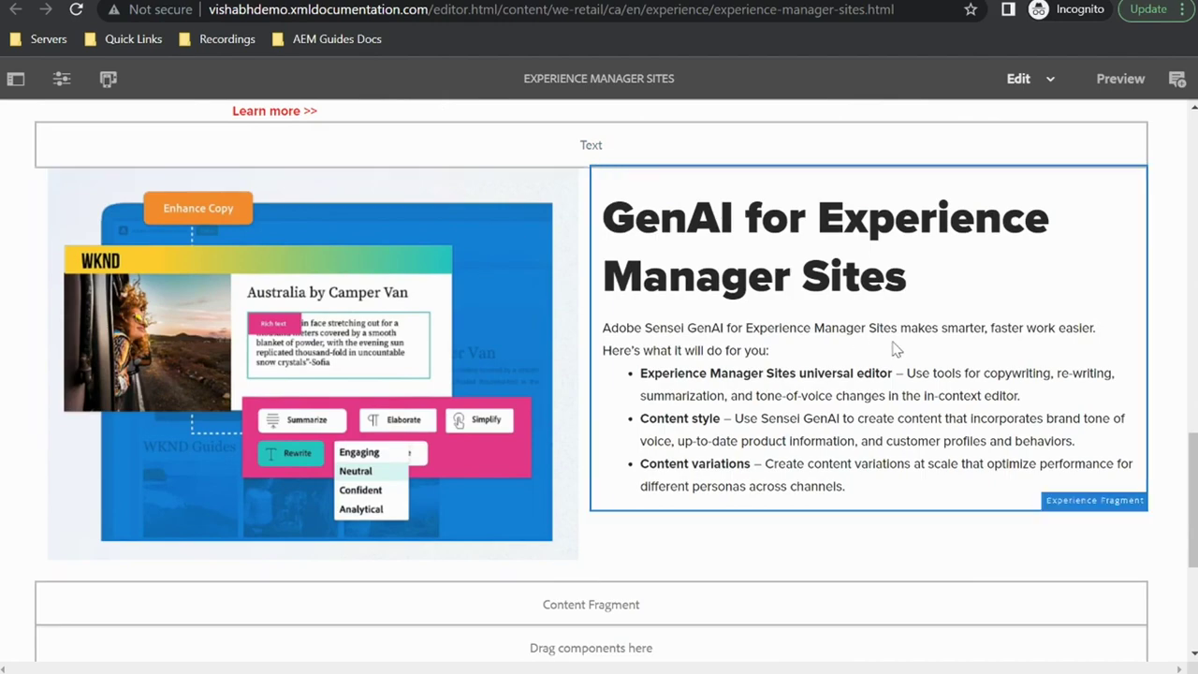
scroll(786, 443, up, 12)
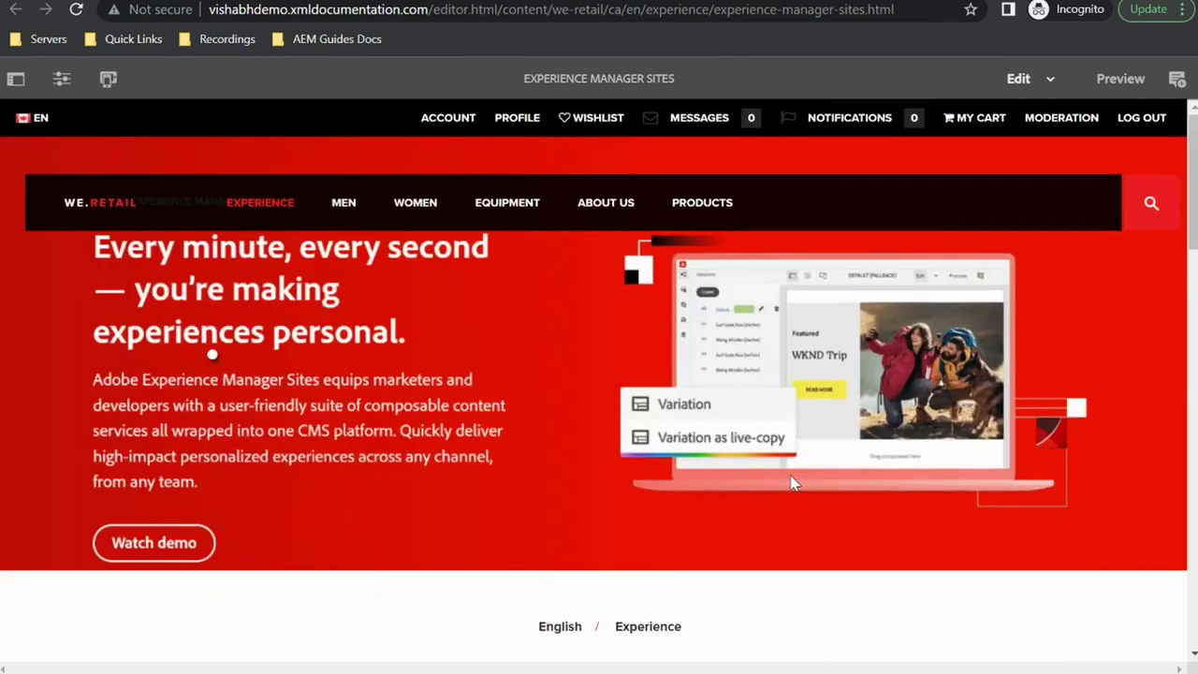
scroll(791, 483, down, 3)
scroll(791, 483, up, 3)
scroll(791, 483, down, 6)
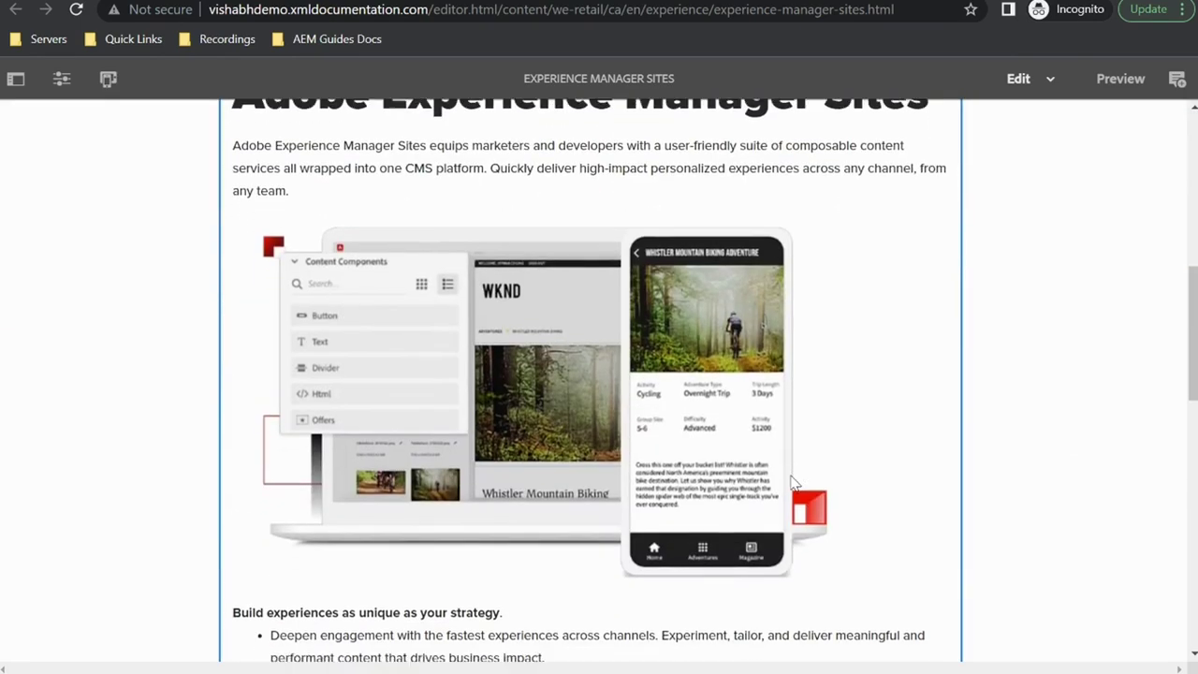
scroll(790, 483, up, 6)
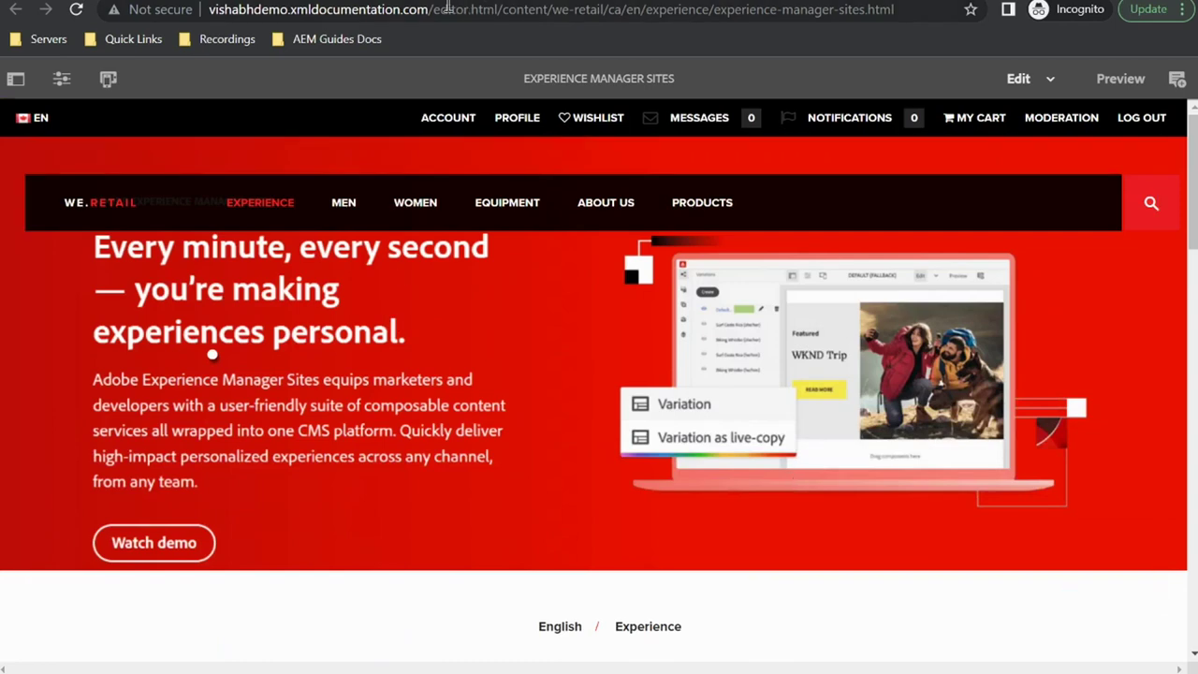
Load the Experience Manager Sites page outside the editor by removing editor.html/ from its address, and view the Experience section's pages
drag(435, 9, 500, 9)
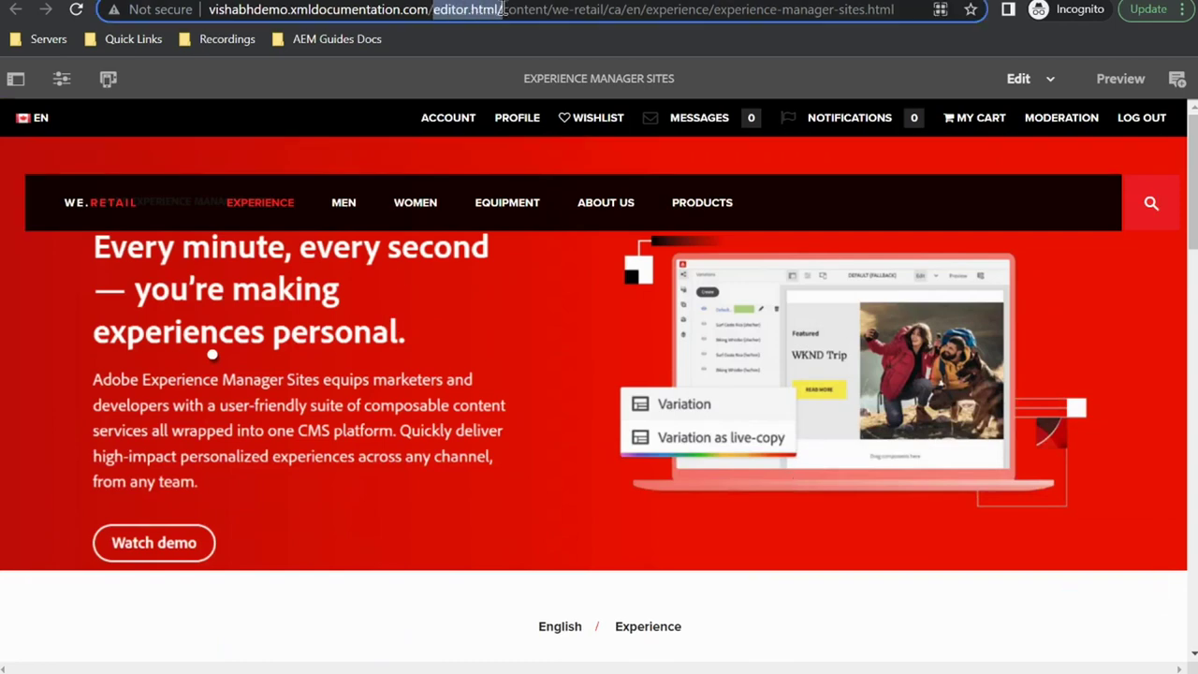
key(BackSpace)
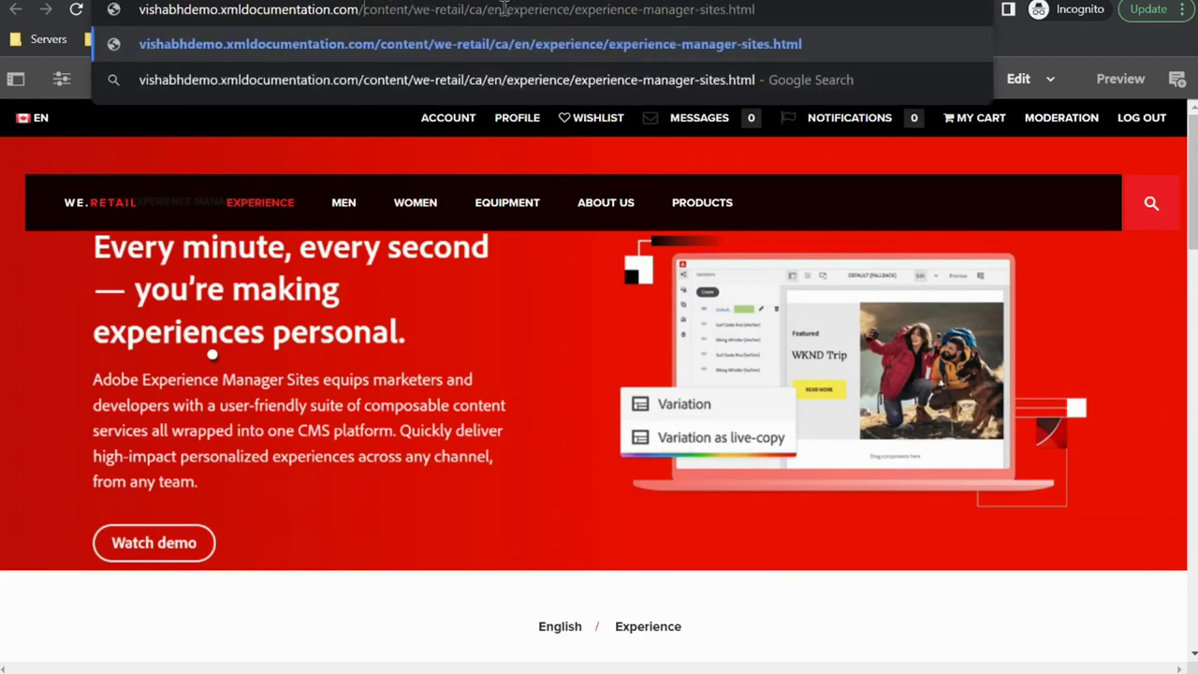
key(Return)
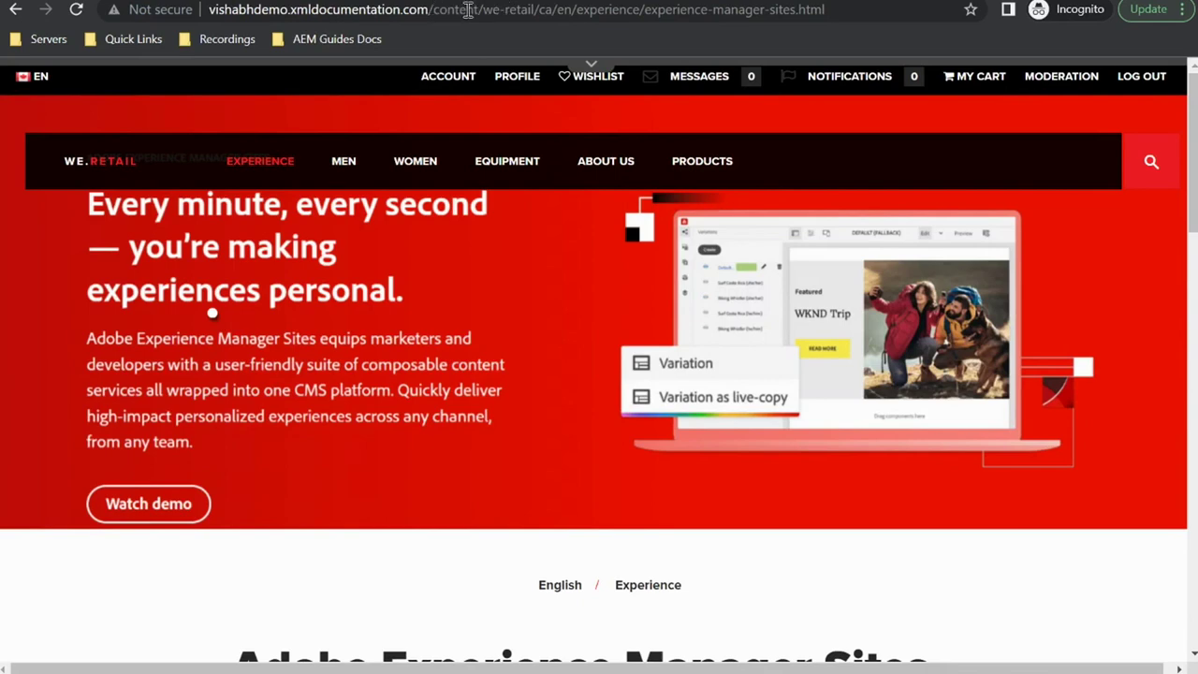
mouse_move(267, 161)
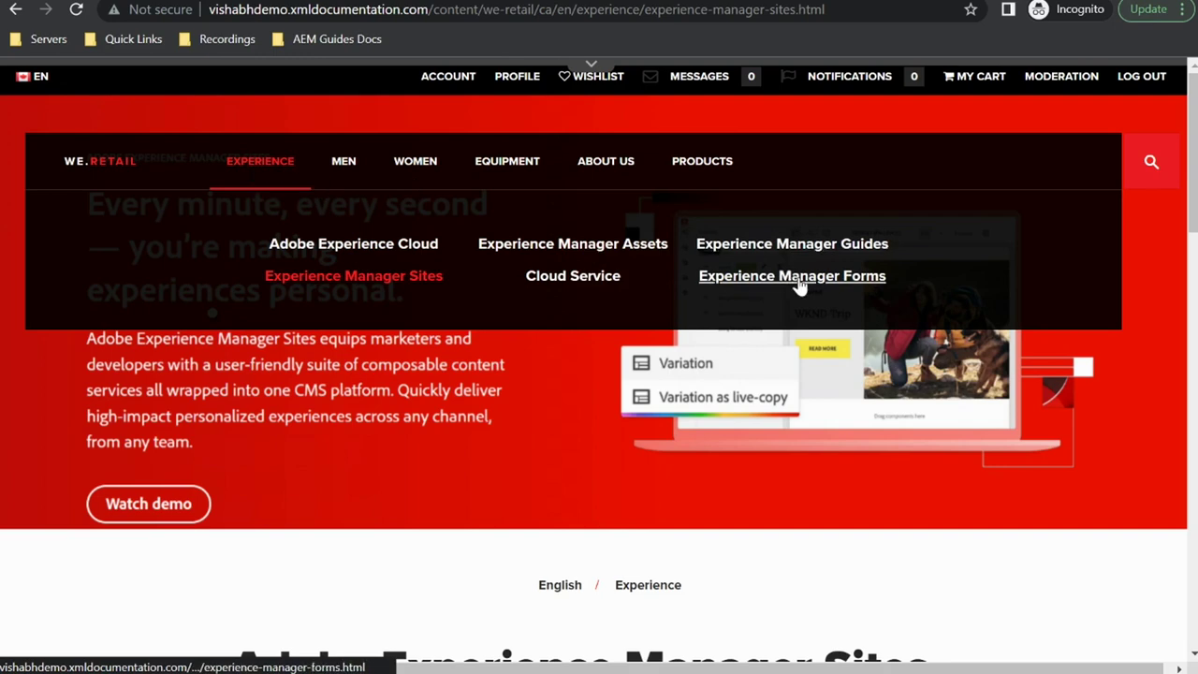
Search the site for CCMS and open the Experience Manager Guides result
click(1152, 164)
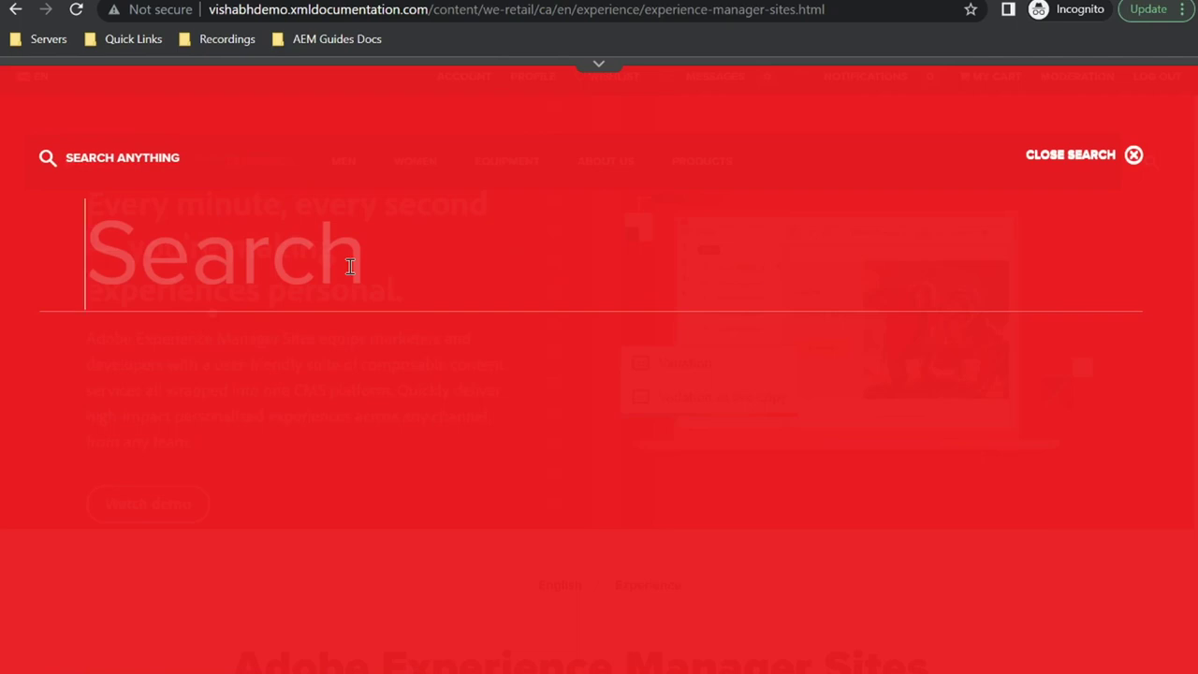
text(CCMS)
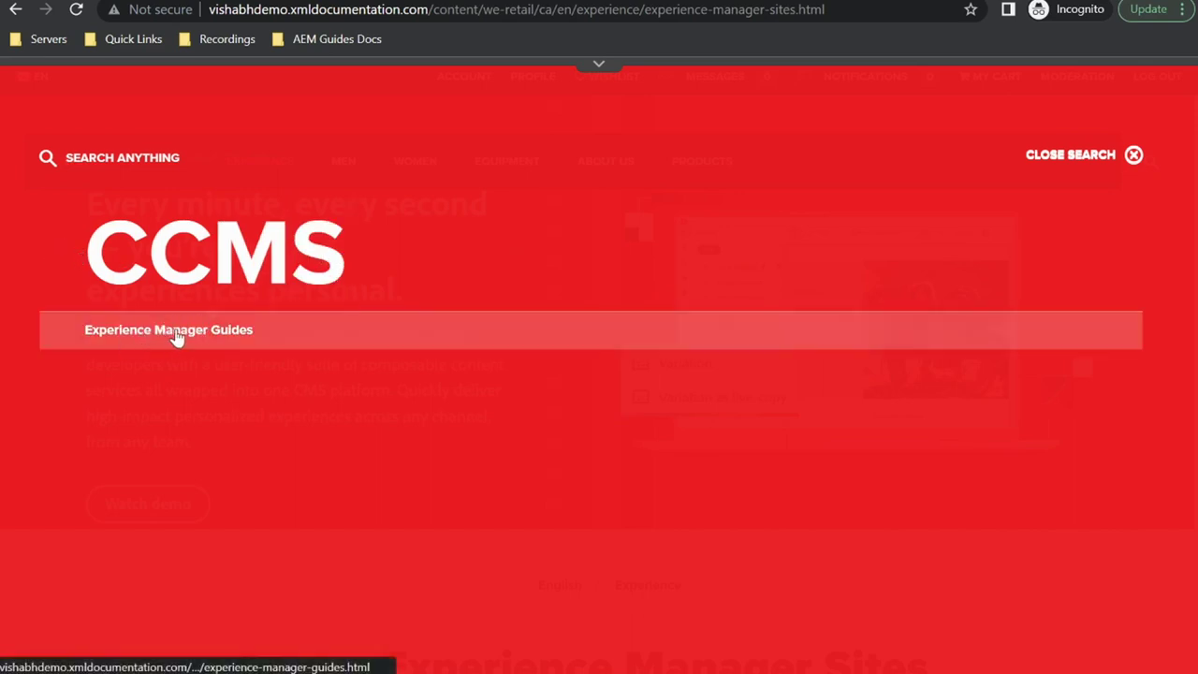
click(224, 335)
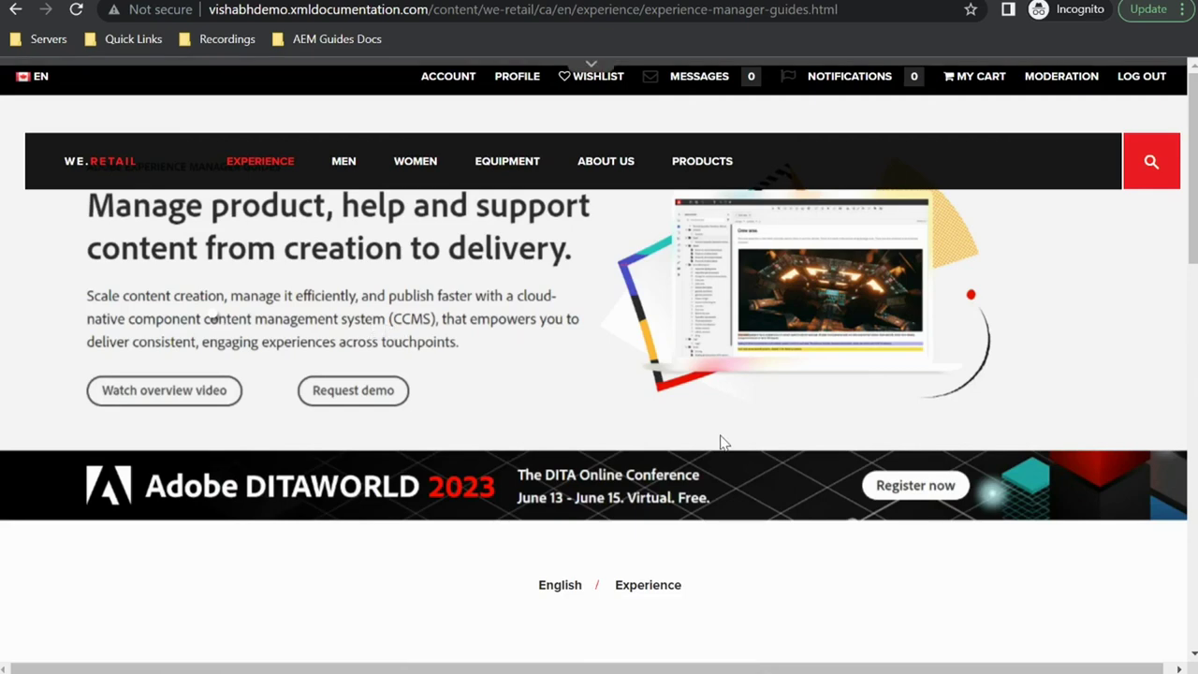
Review the Experience Manager Guides page, including the business value table and the Guides at a Glance section
scroll(721, 443, down, 5)
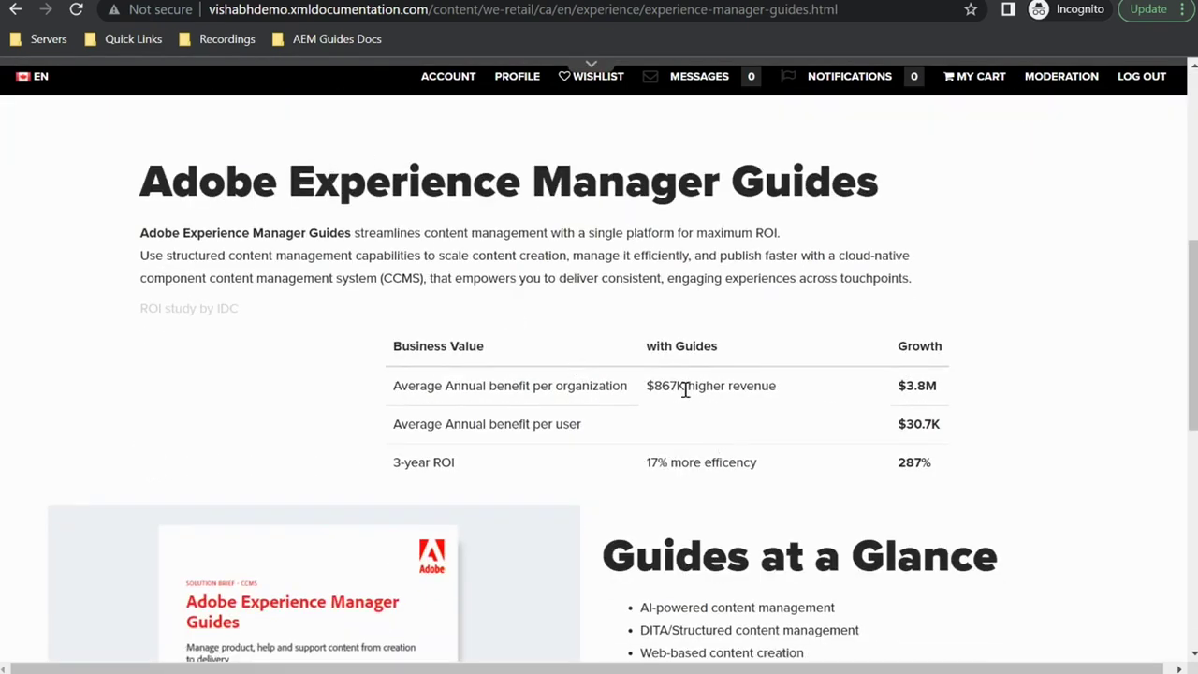
scroll(685, 390, down, 3)
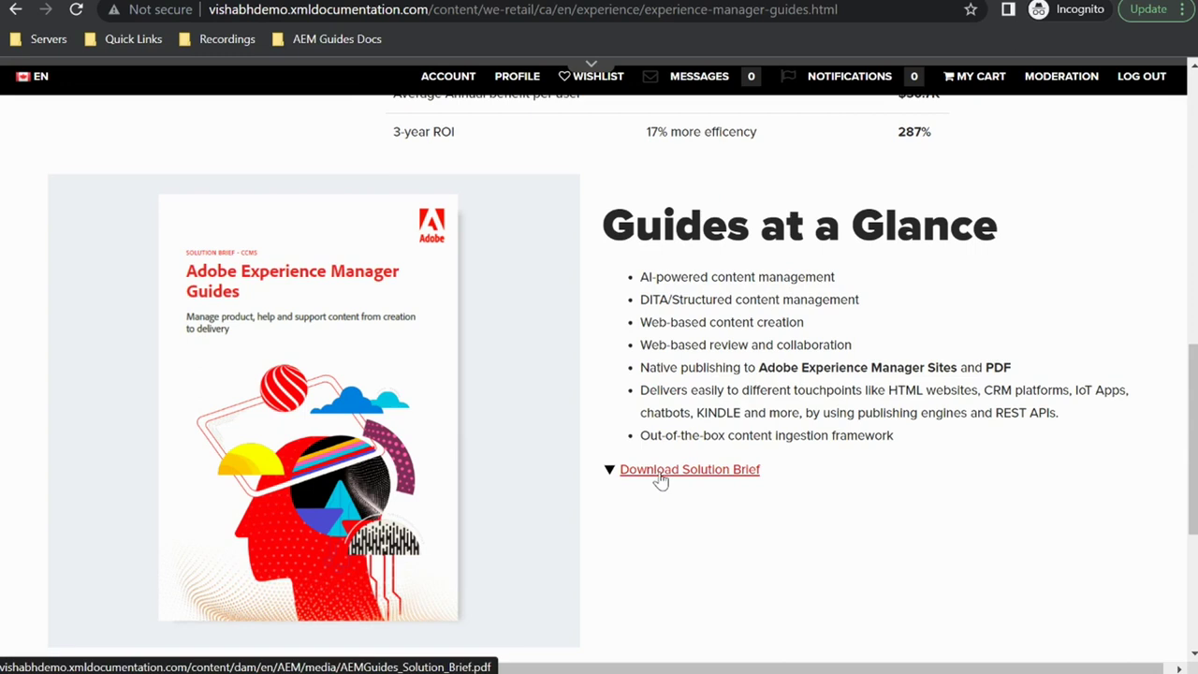
scroll(680, 393, up, 5)
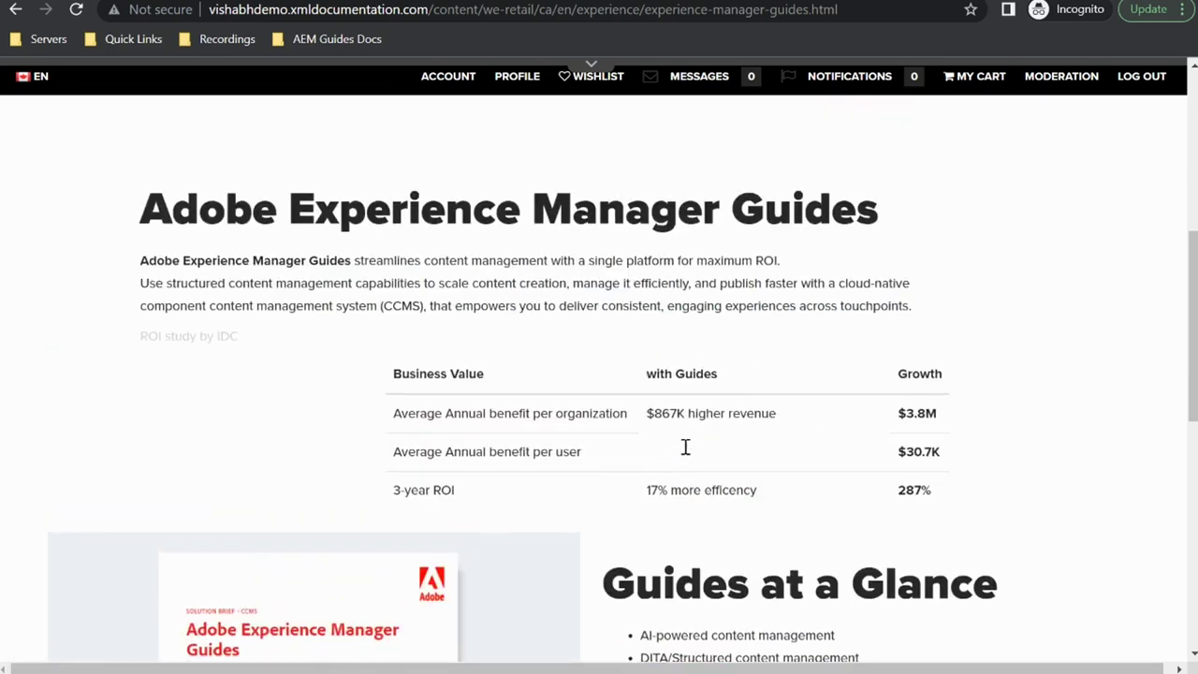
scroll(696, 515, up, 4)
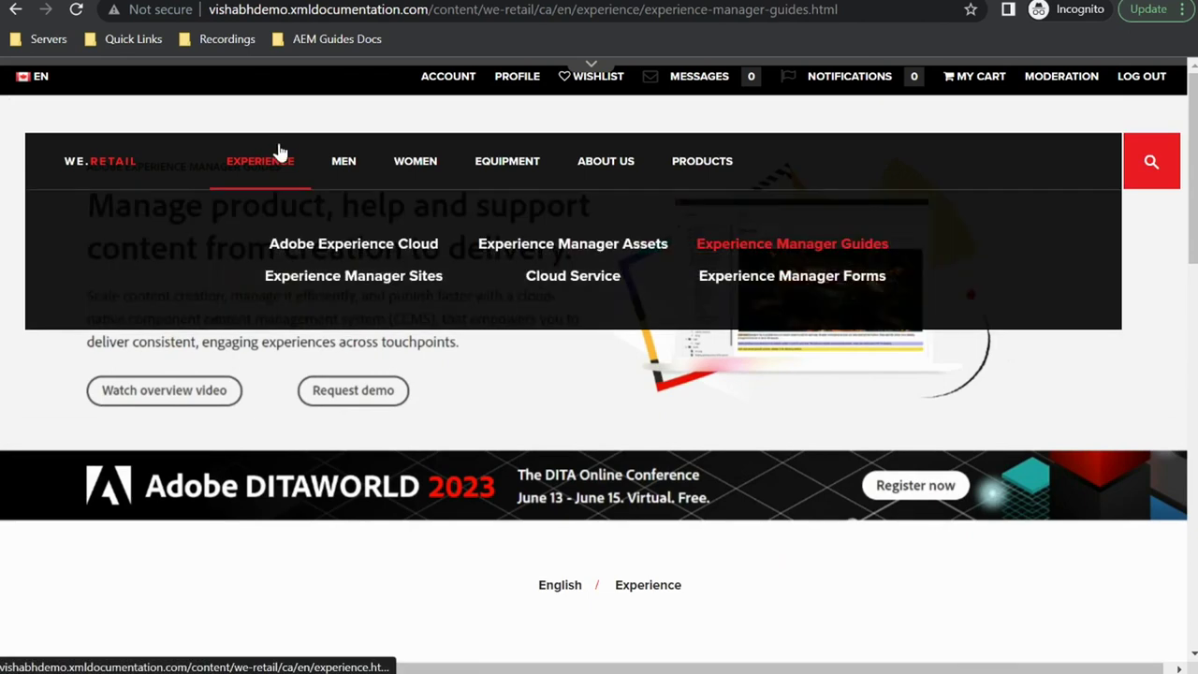
Open the Experience Manager Assets page from the Experience section and examine its reused fragment content and generative AI section
click(606, 245)
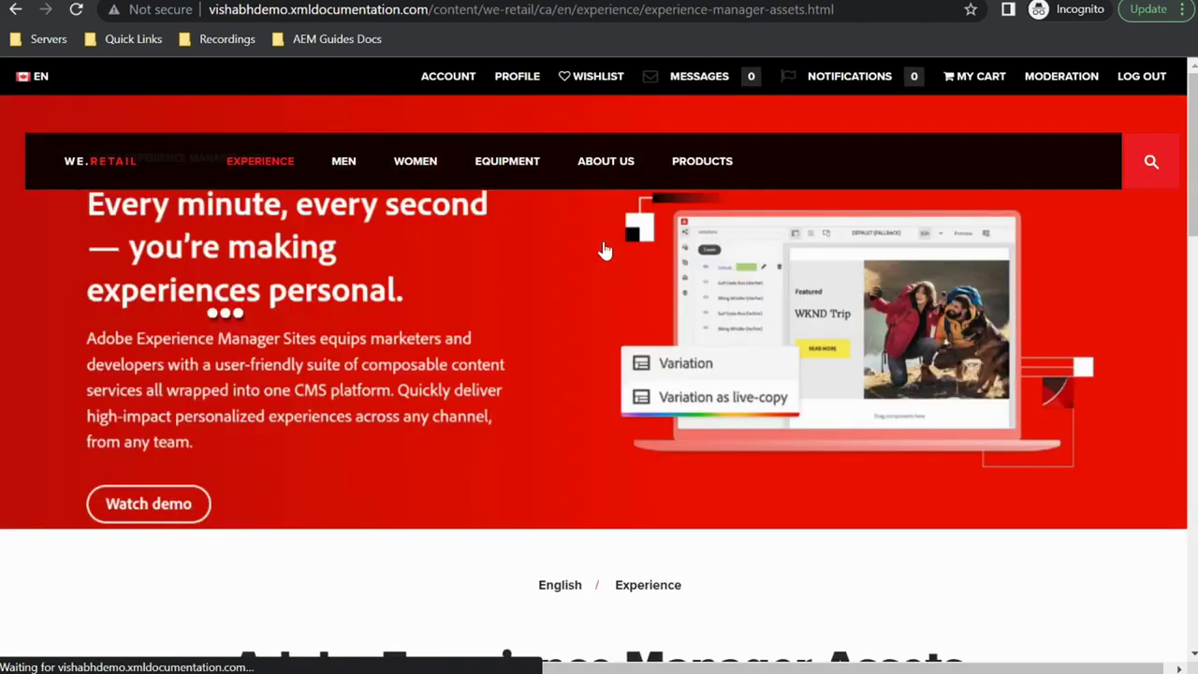
scroll(552, 503, down, 10)
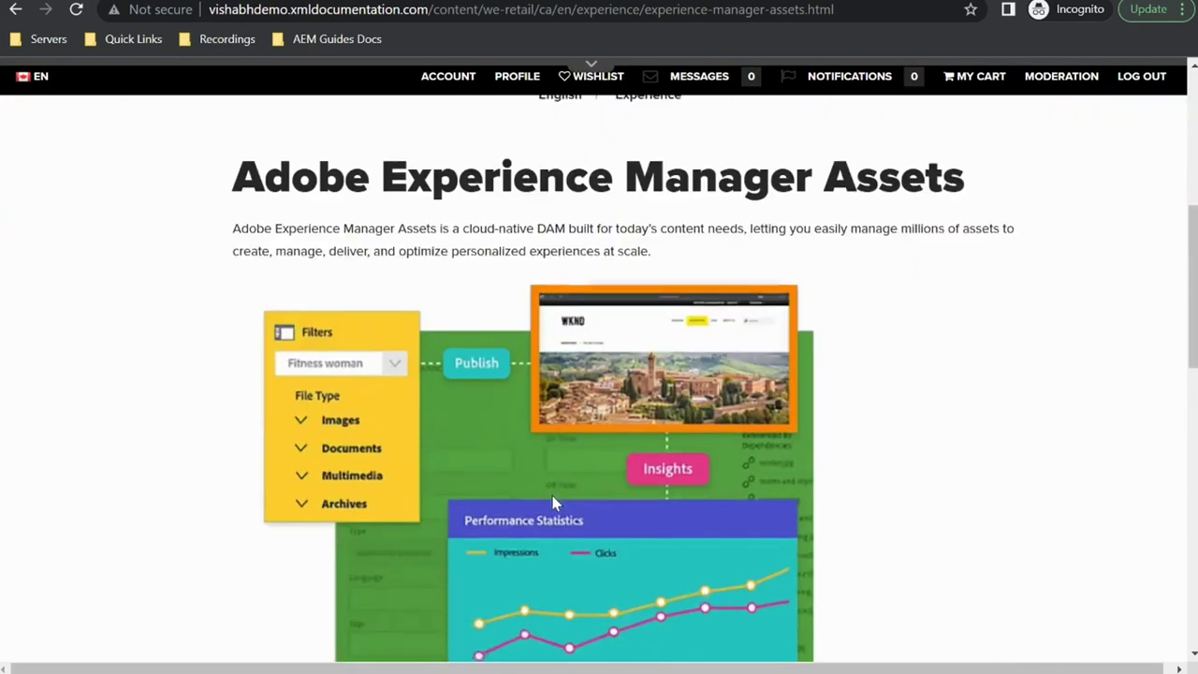
scroll(552, 503, down, 6)
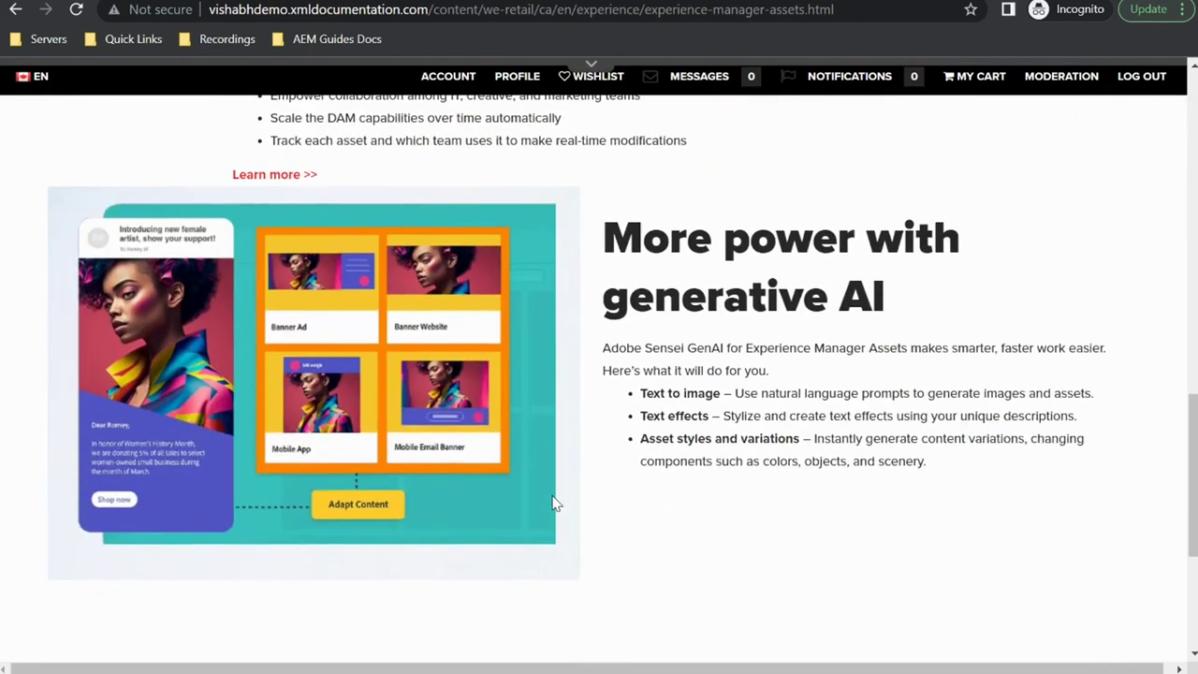
scroll(552, 499, up, 3)
scroll(566, 627, up, 7)
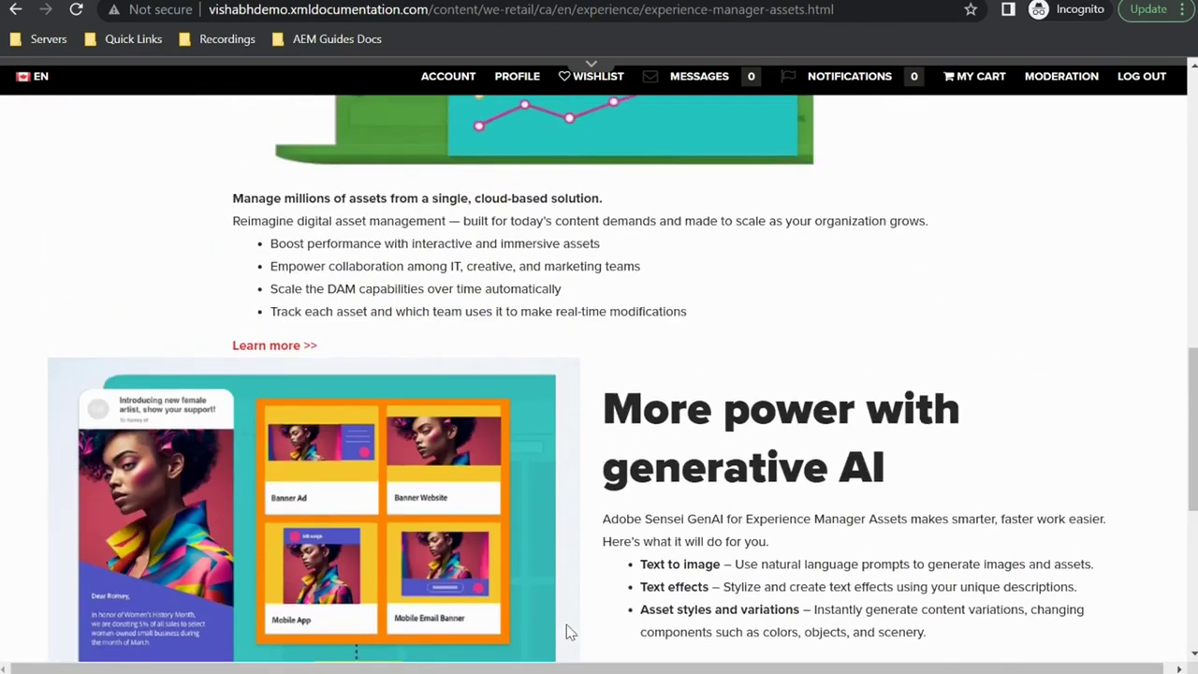
scroll(566, 631, up, 5)
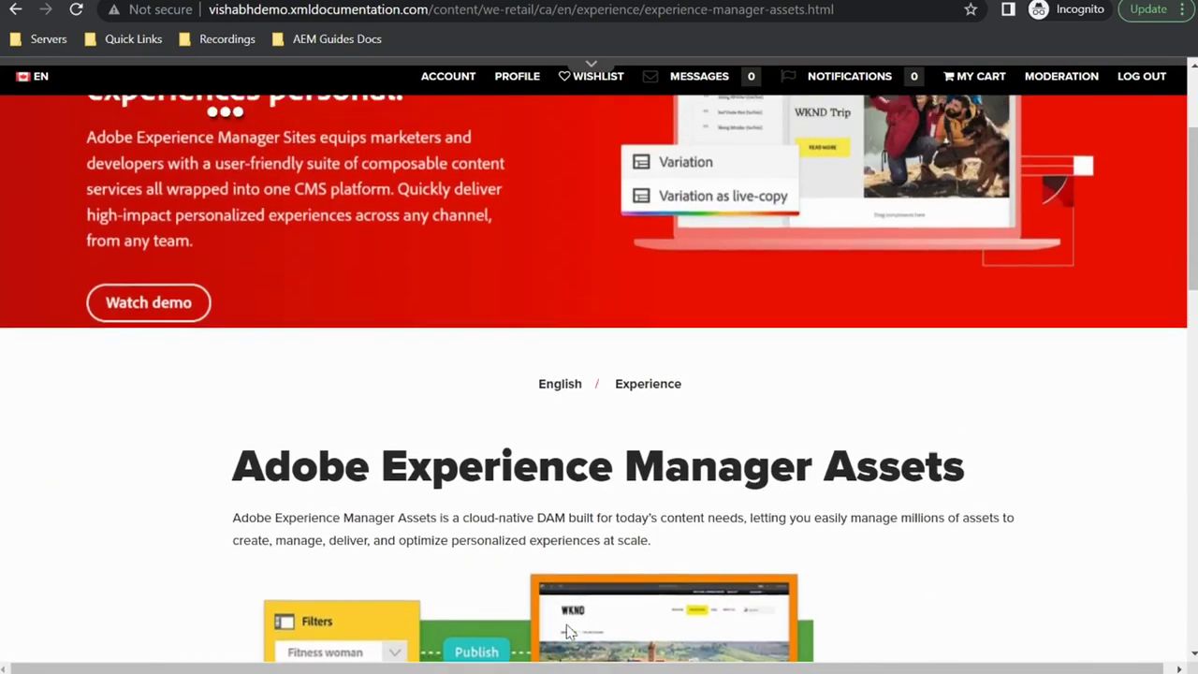
scroll(567, 624, down, 1)
scroll(567, 632, down, 2)
scroll(566, 632, down, 1)
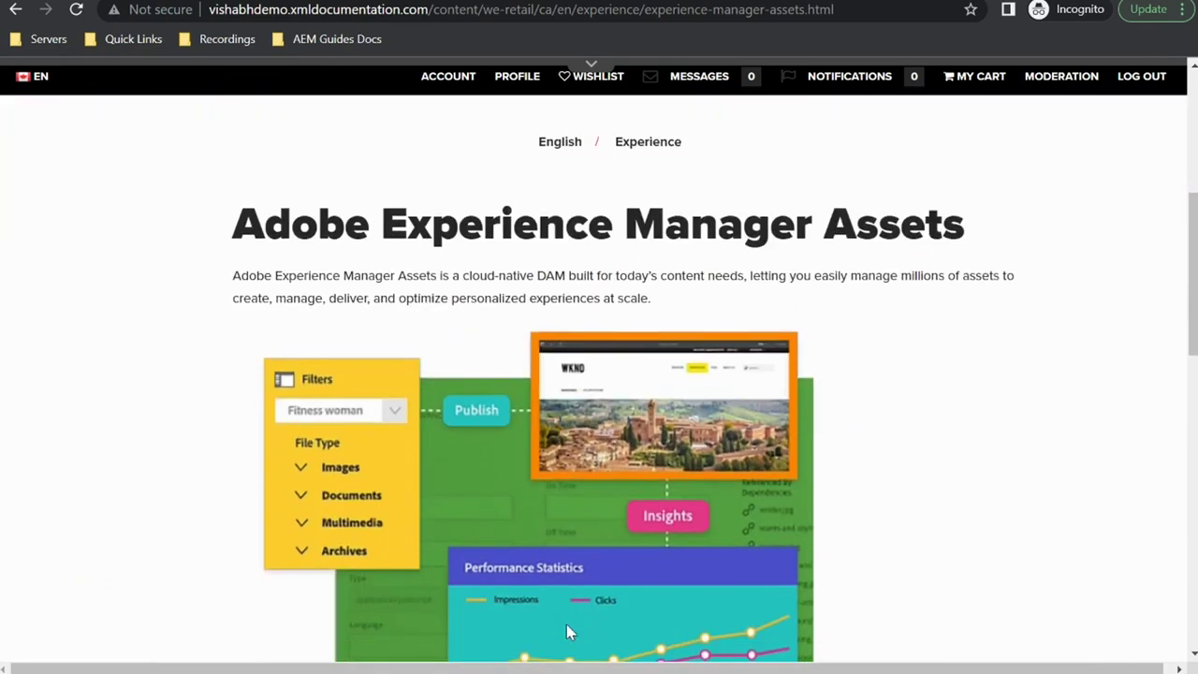
scroll(566, 632, down, 2)
scroll(567, 631, up, 5)
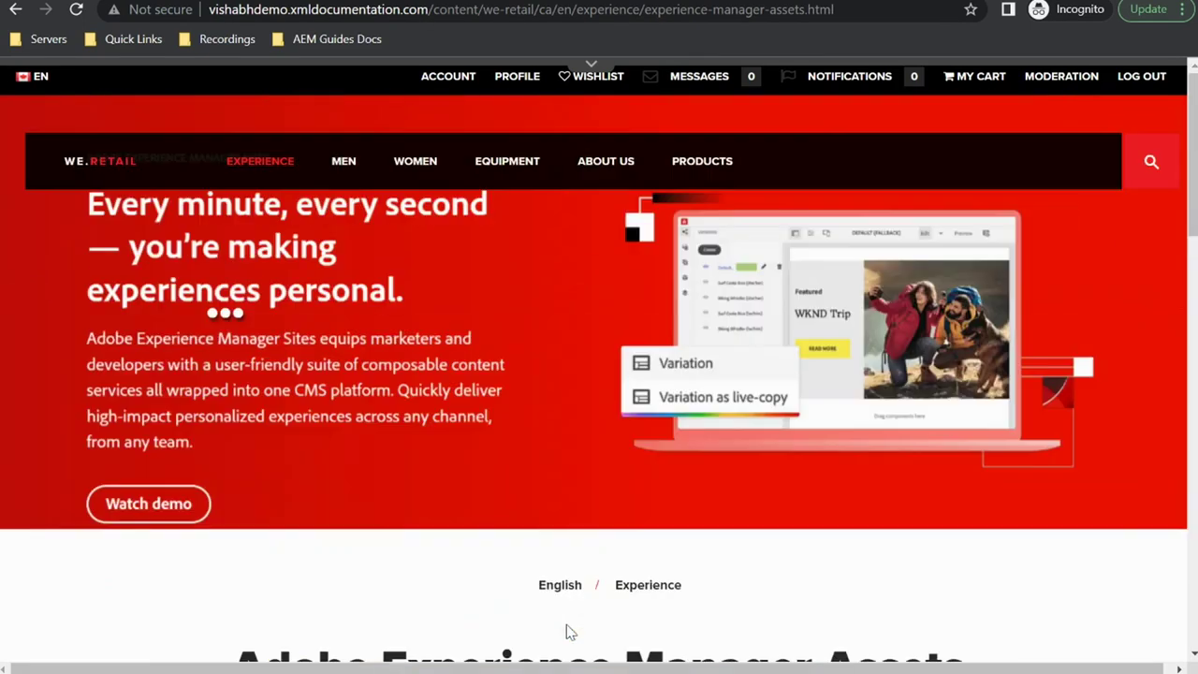
Open the Experience landing page and review its teasers linking to the individual product pages
mouse_move(268, 182)
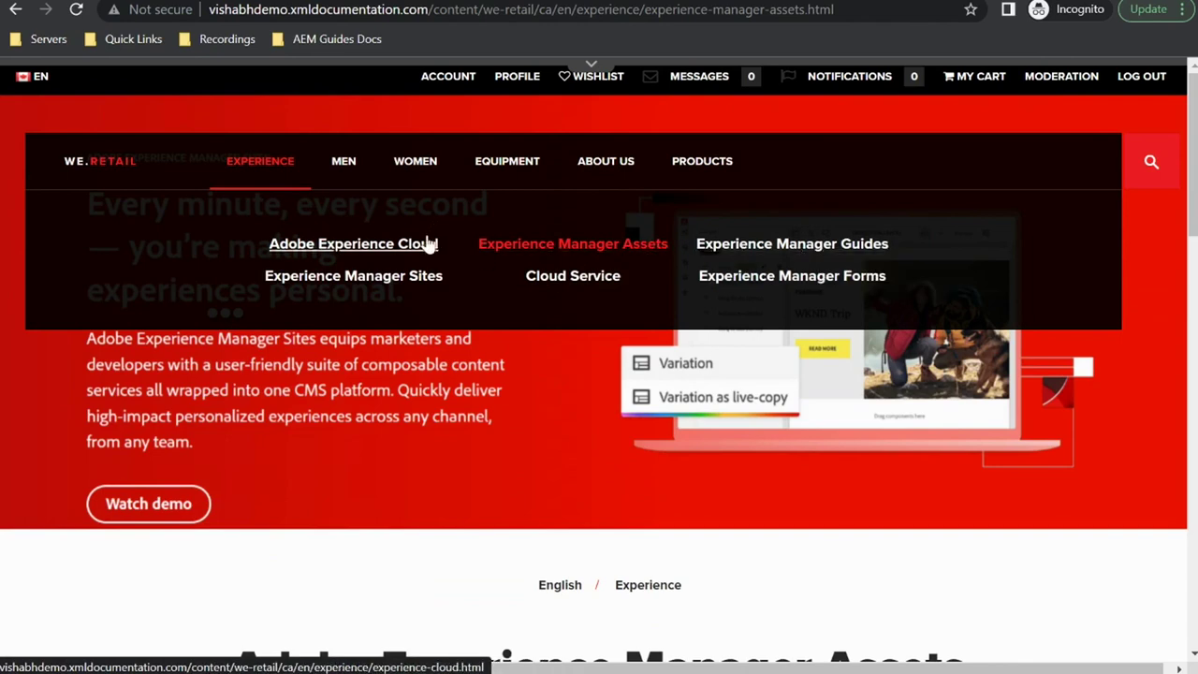
click(268, 163)
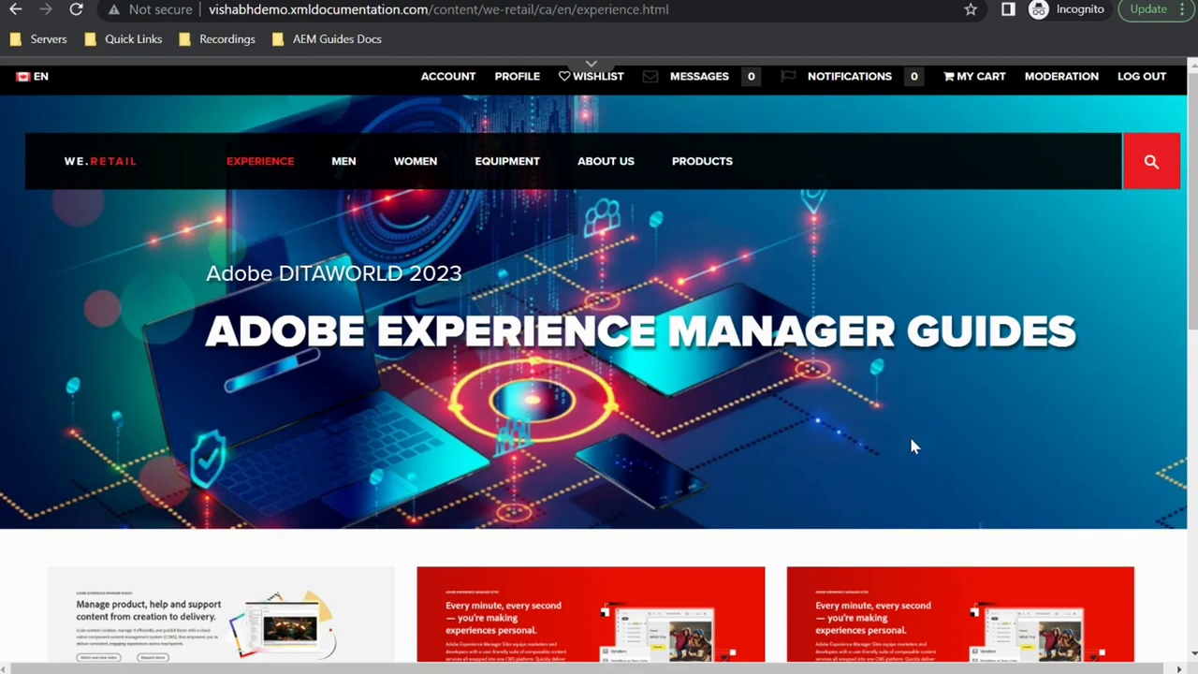
scroll(896, 455, down, 4)
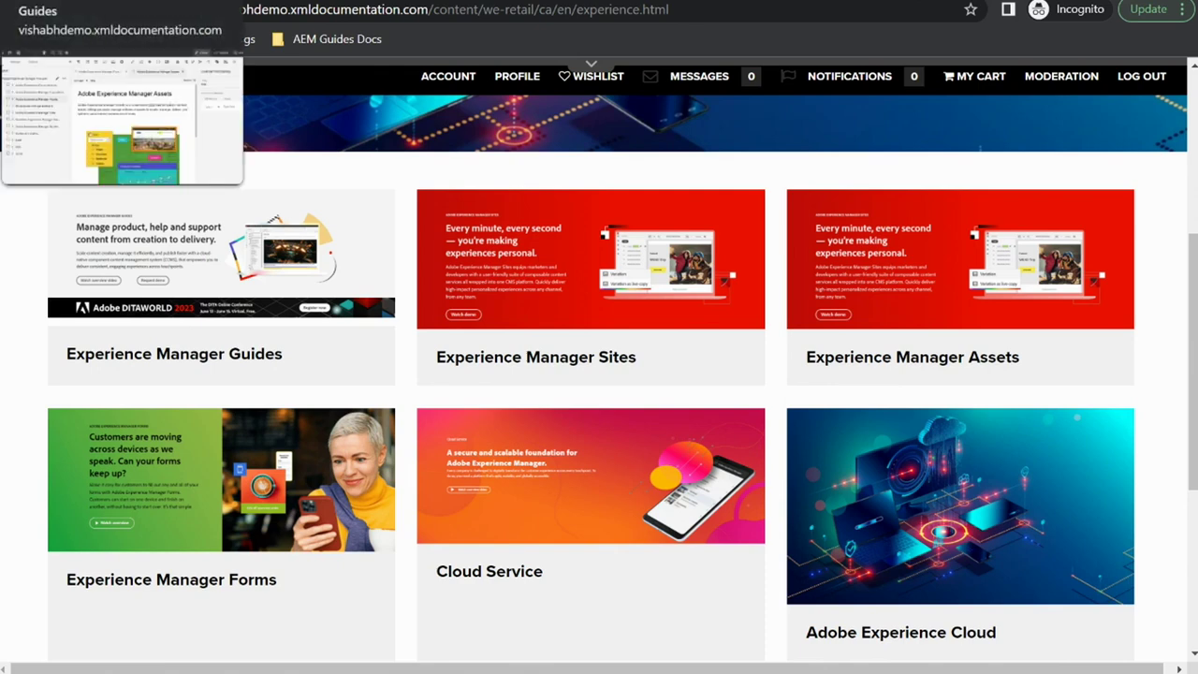
scroll(980, 565, down, 2)
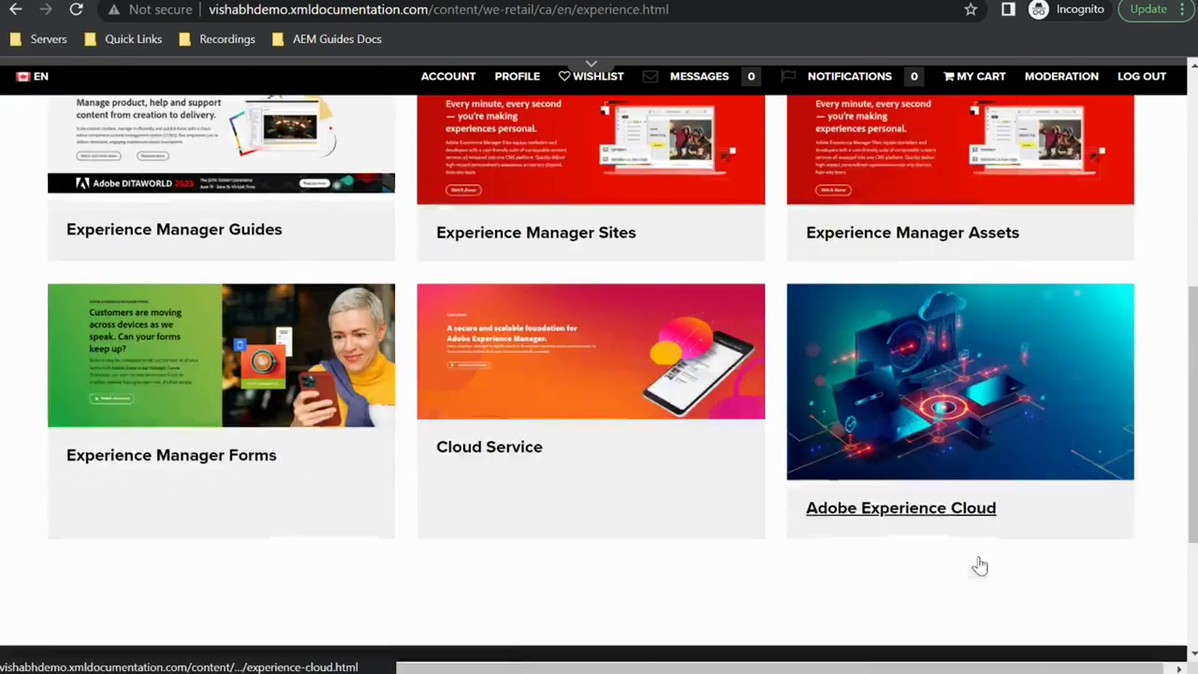
Open the Adobe Experience Cloud page from its teaser on the Experience landing page
click(902, 423)
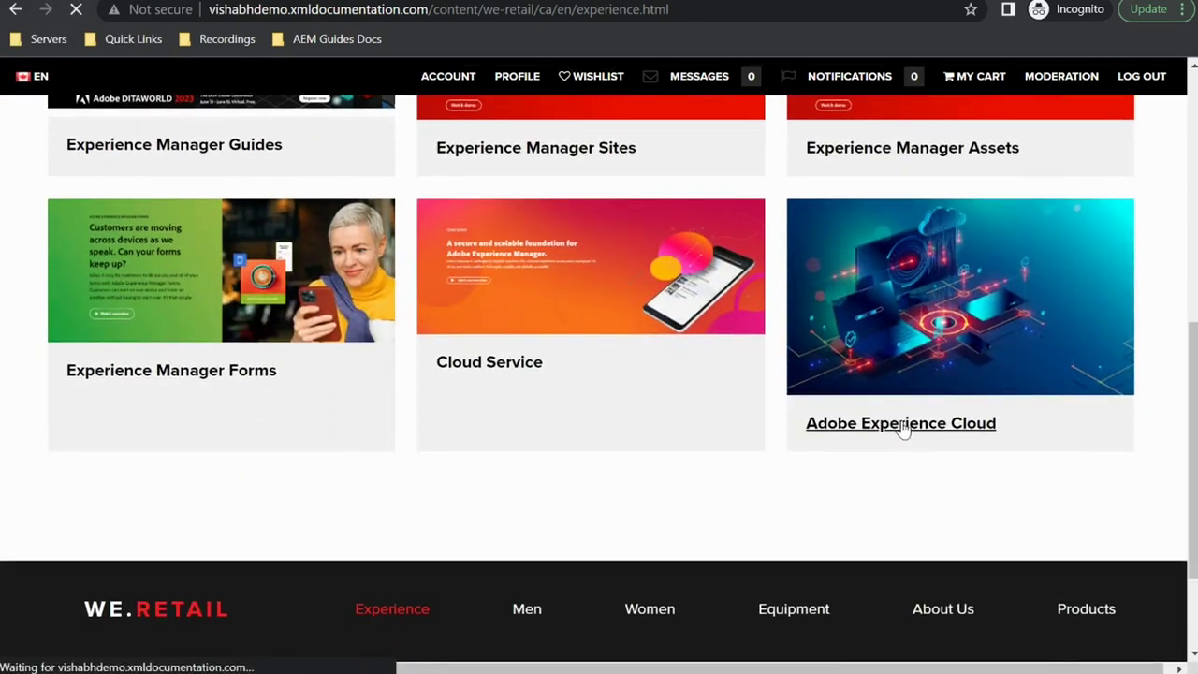
scroll(901, 428, down, 2)
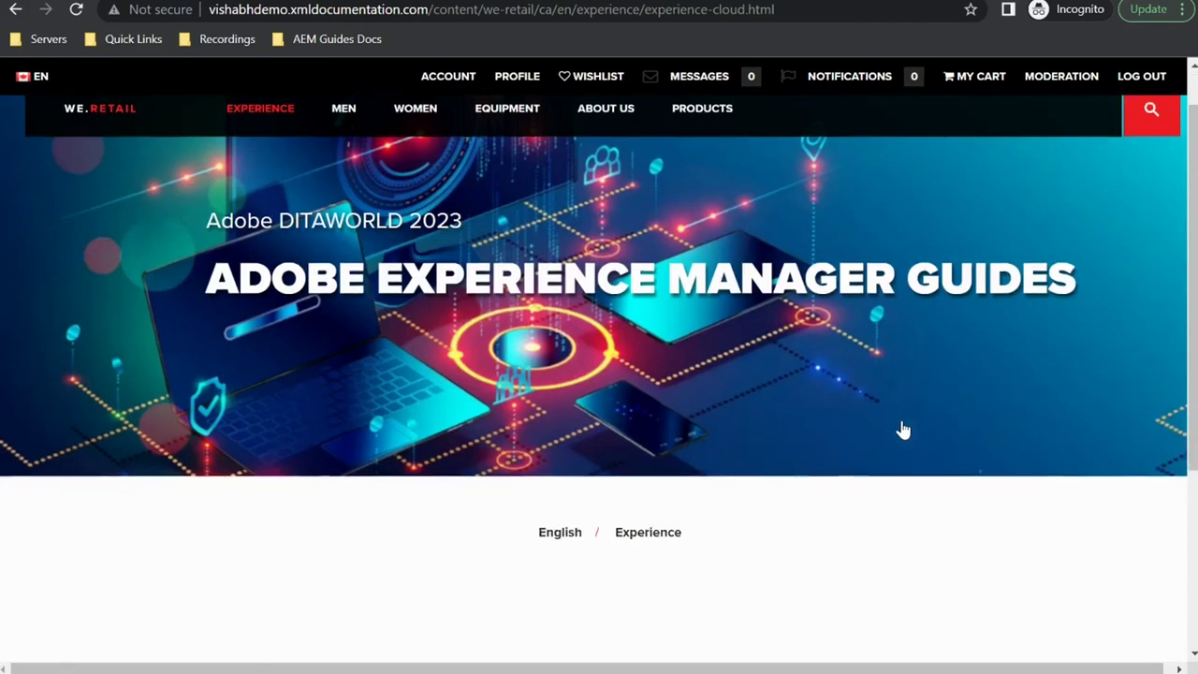
scroll(756, 418, up, 2)
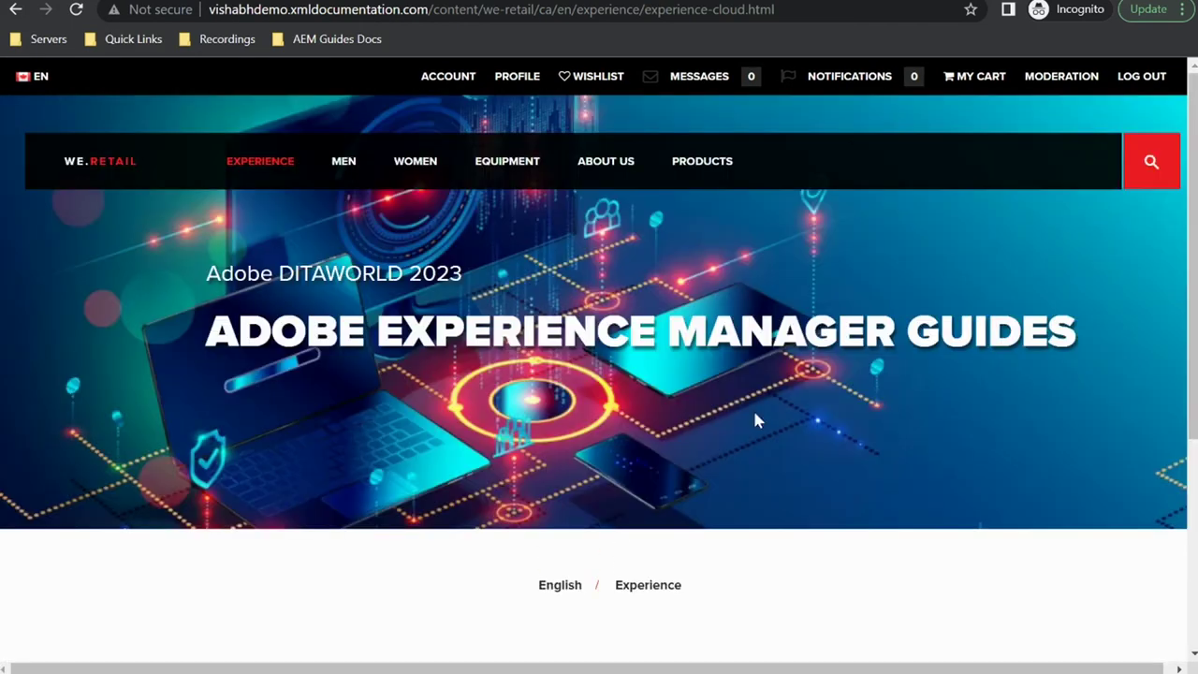
Open the Experience Cloud page in the page editor by inserting editor.html/ before content in its URL
click(436, 14)
click(436, 13)
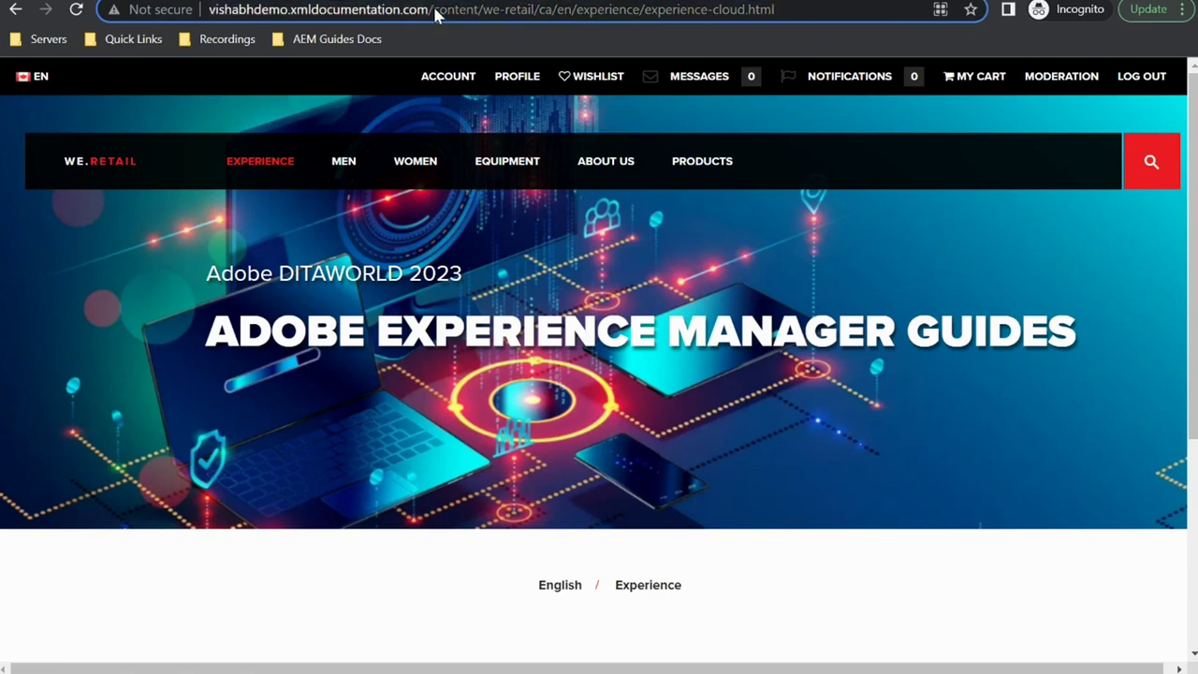
text(edi)
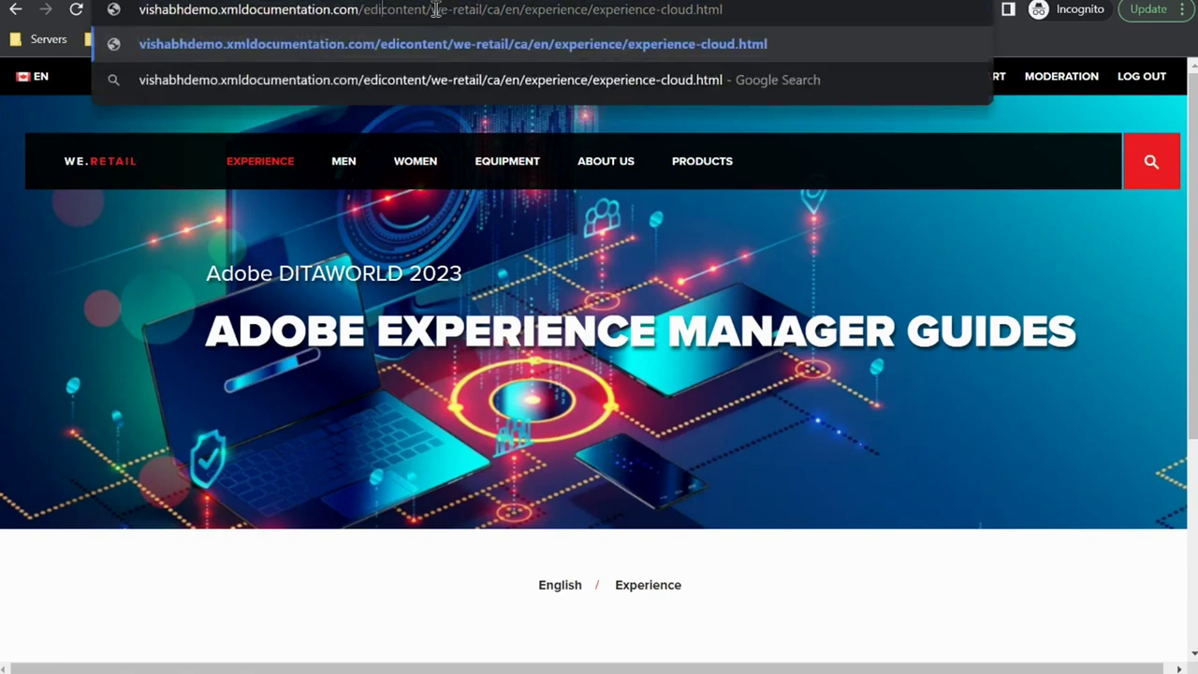
text(tor)
text(.html)
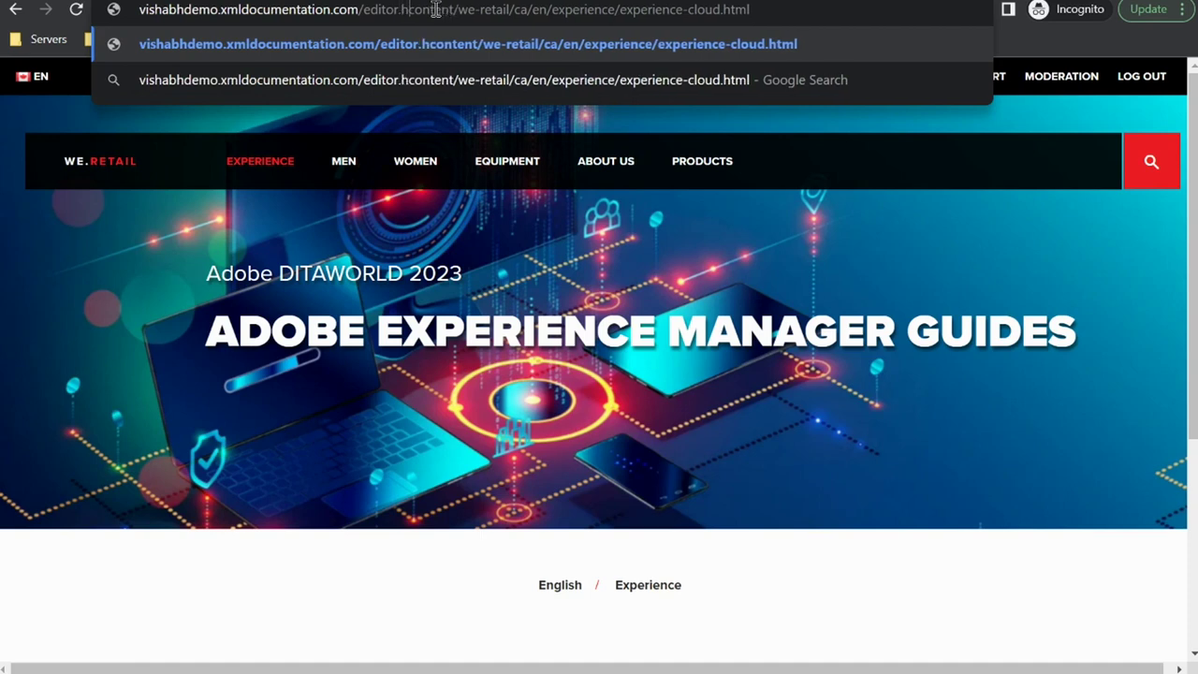
text(/)
key(Return)
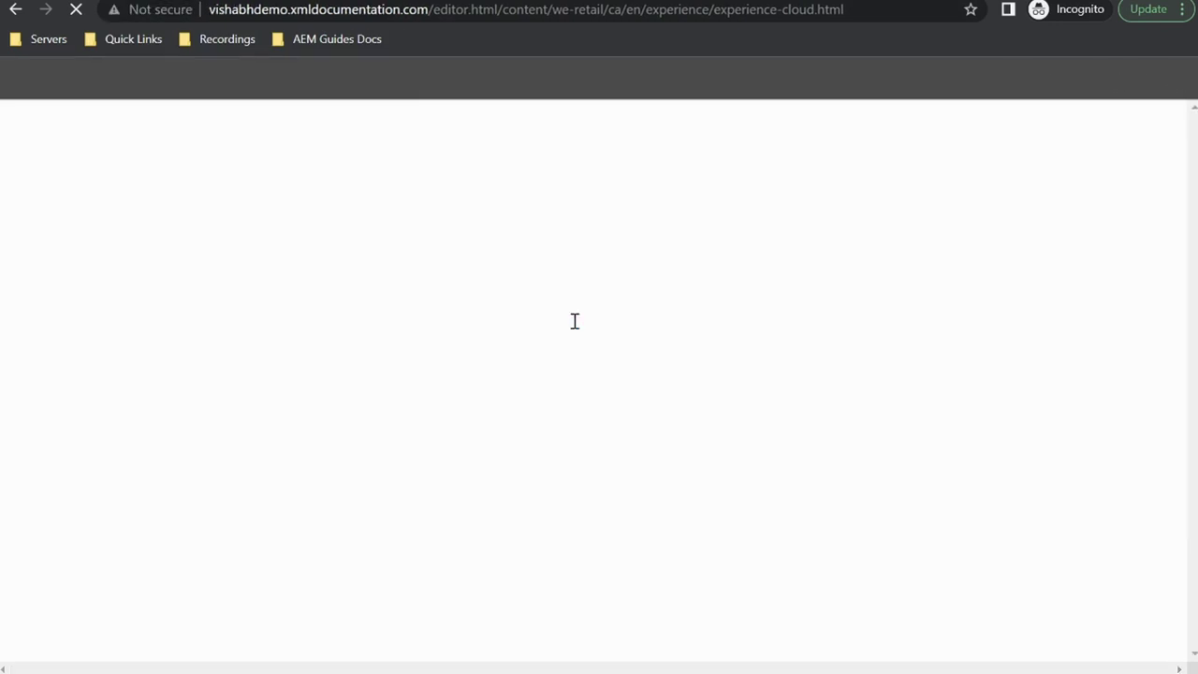
Insert an Experience Fragment component above the empty Content Fragment component below the breadcrumb
scroll(388, 335, down, 1)
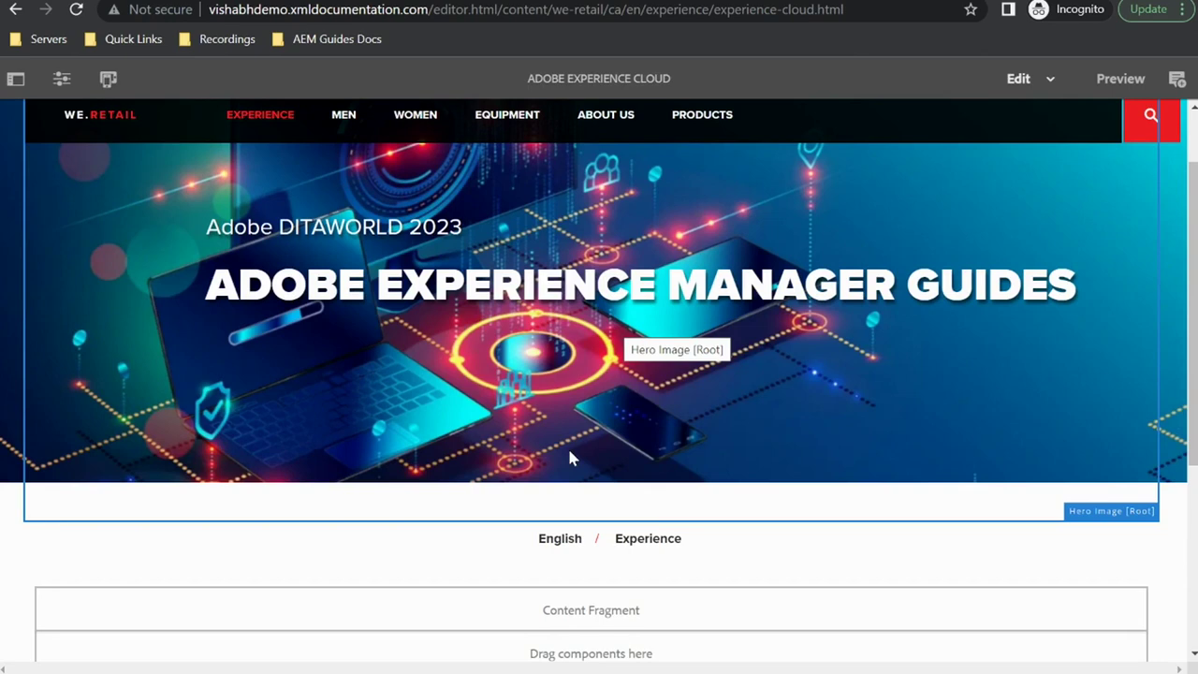
scroll(599, 454, down, 2)
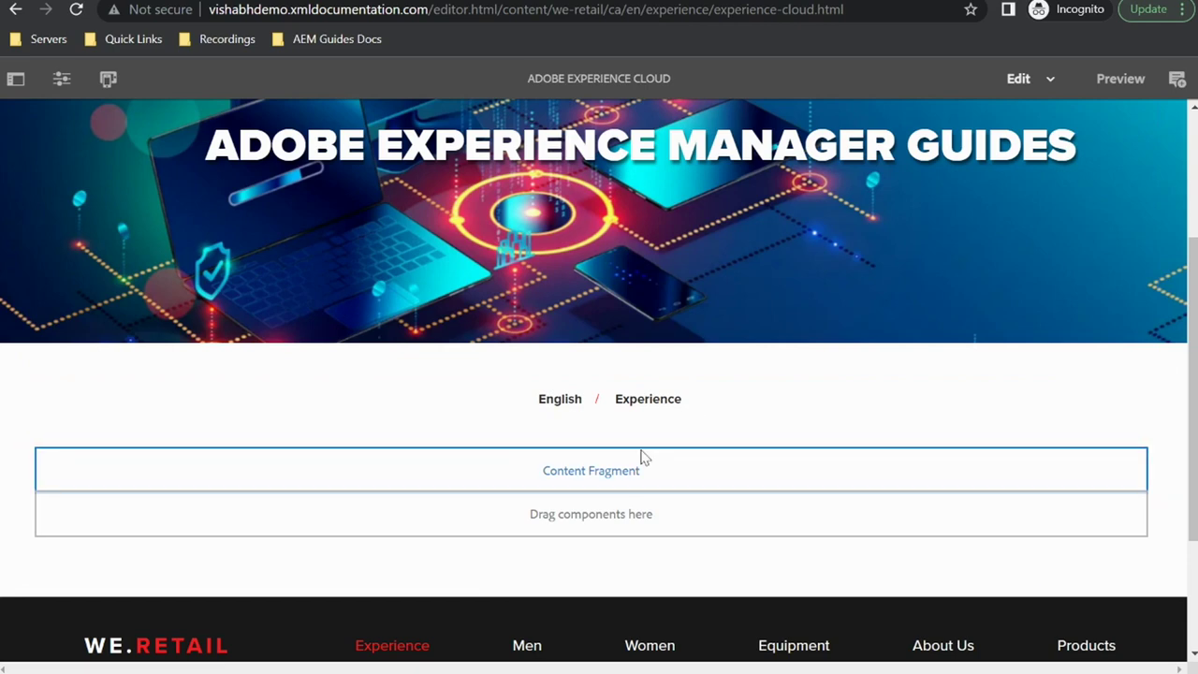
click(519, 474)
click(177, 426)
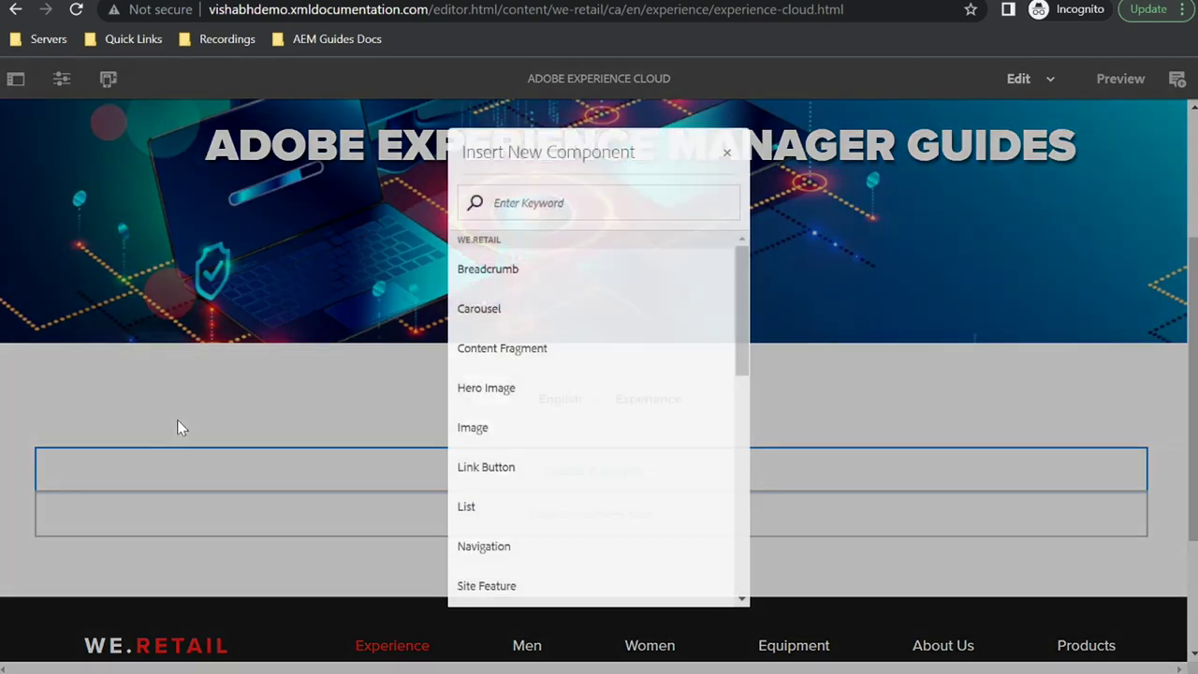
text(Expe)
click(516, 271)
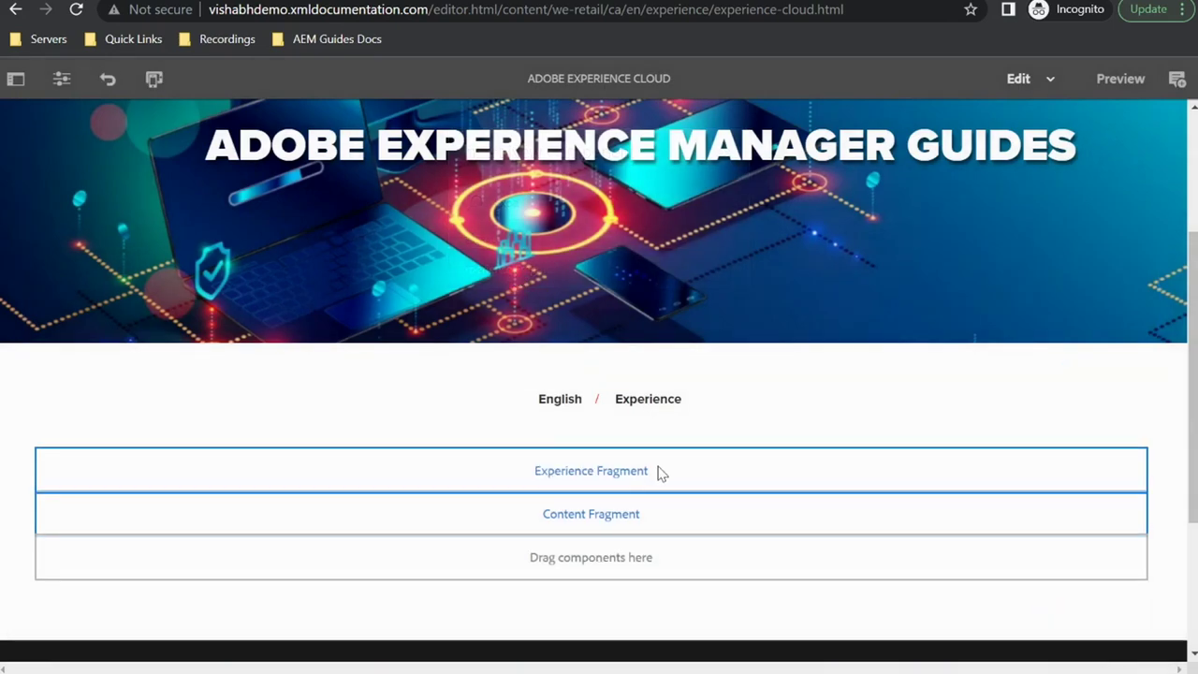
Configure the new Experience Fragment component to use the VGMulticolumnExperienceFragment variation under AEM Product Page, and save it
double_click(659, 470)
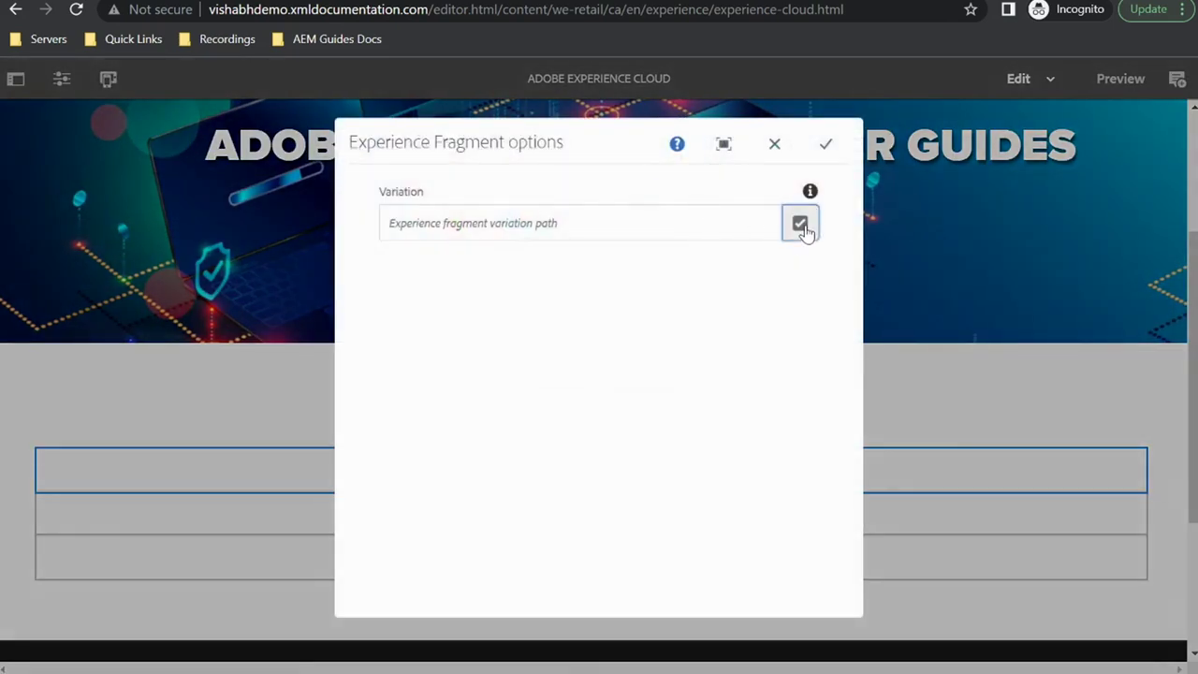
click(801, 226)
scroll(275, 543, down, 3)
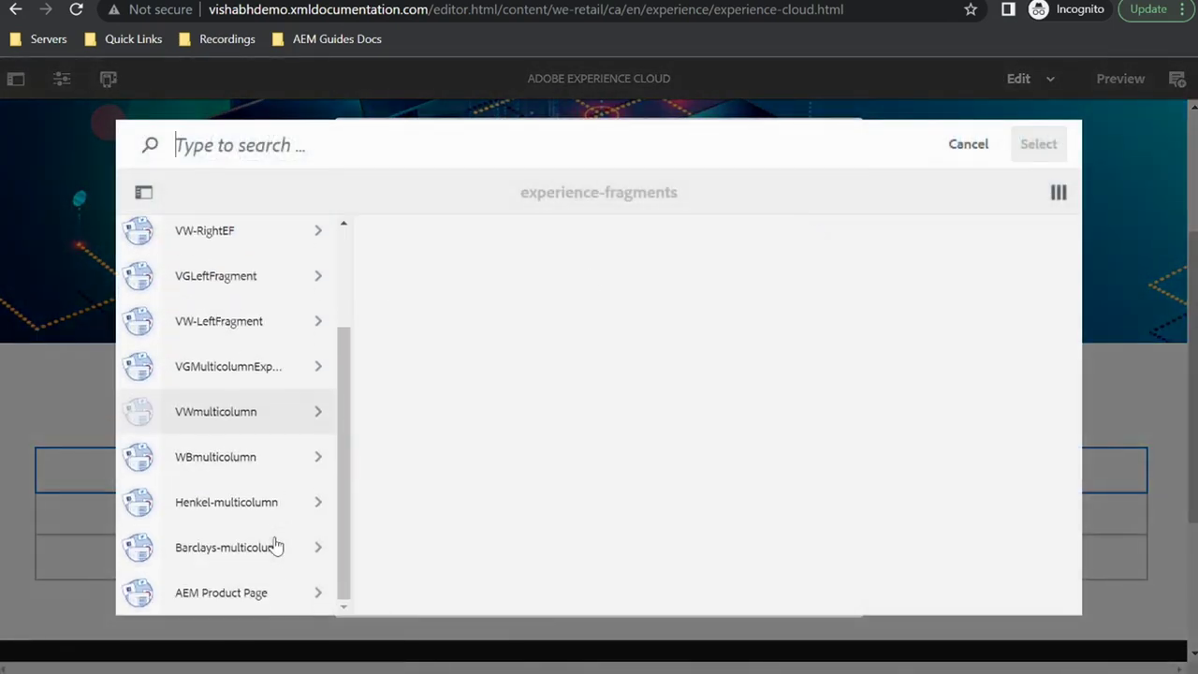
scroll(275, 543, up, 3)
click(225, 235)
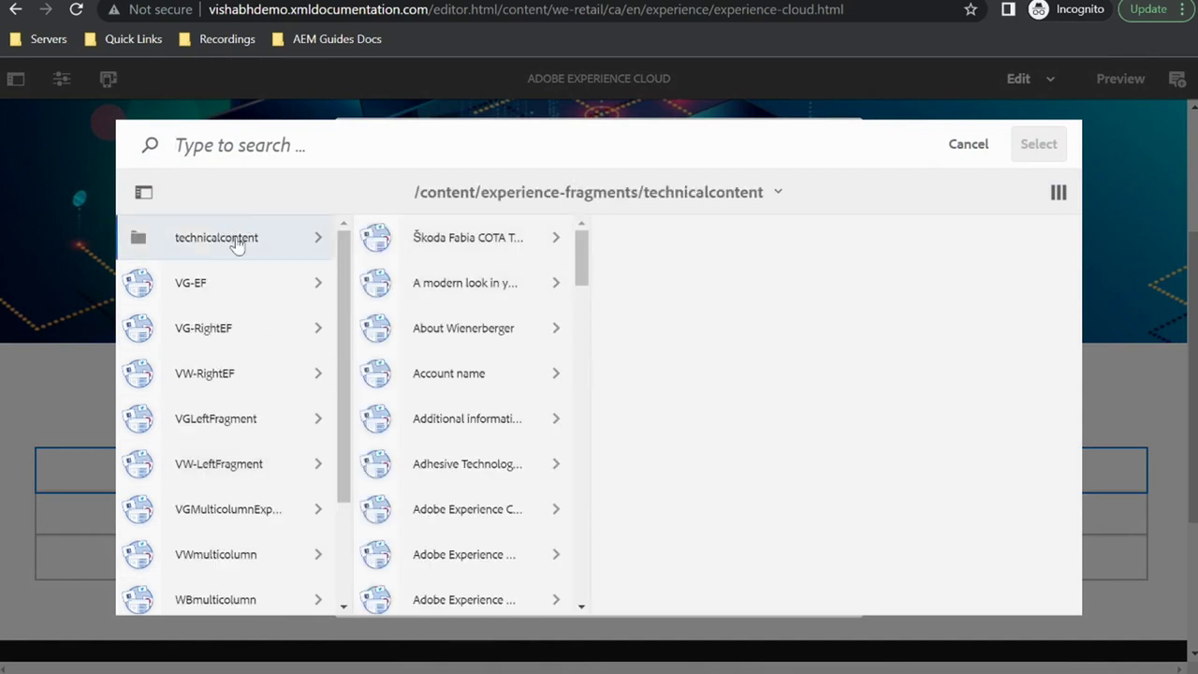
scroll(236, 319, down, 3)
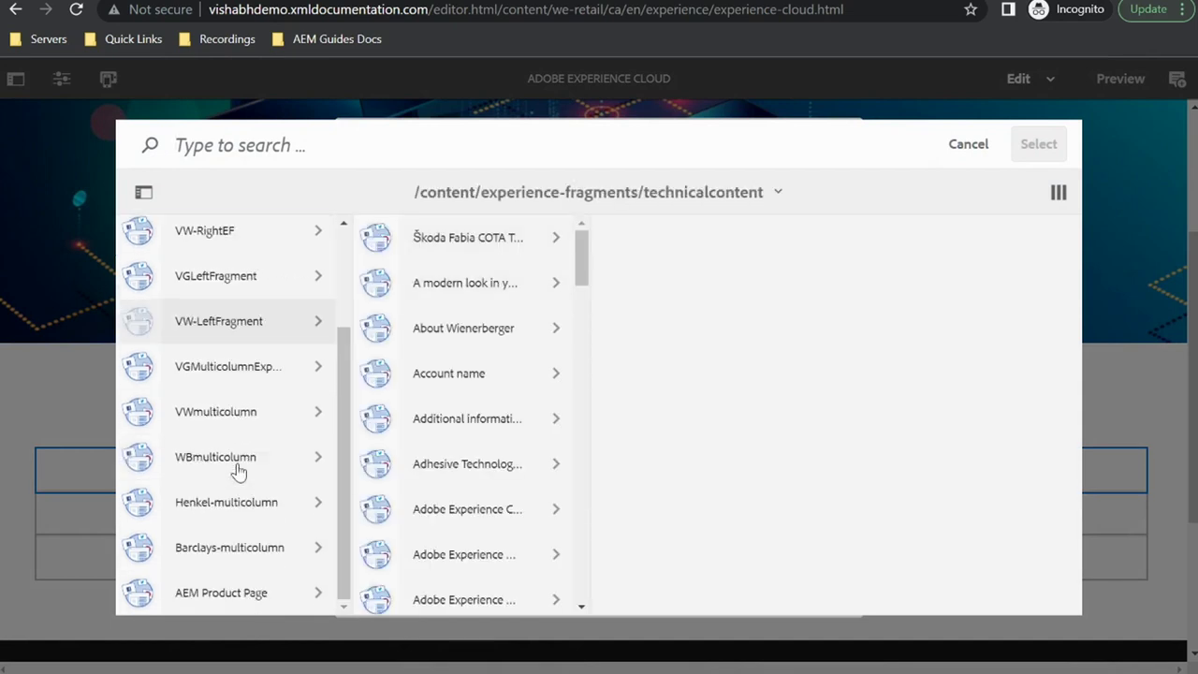
click(215, 600)
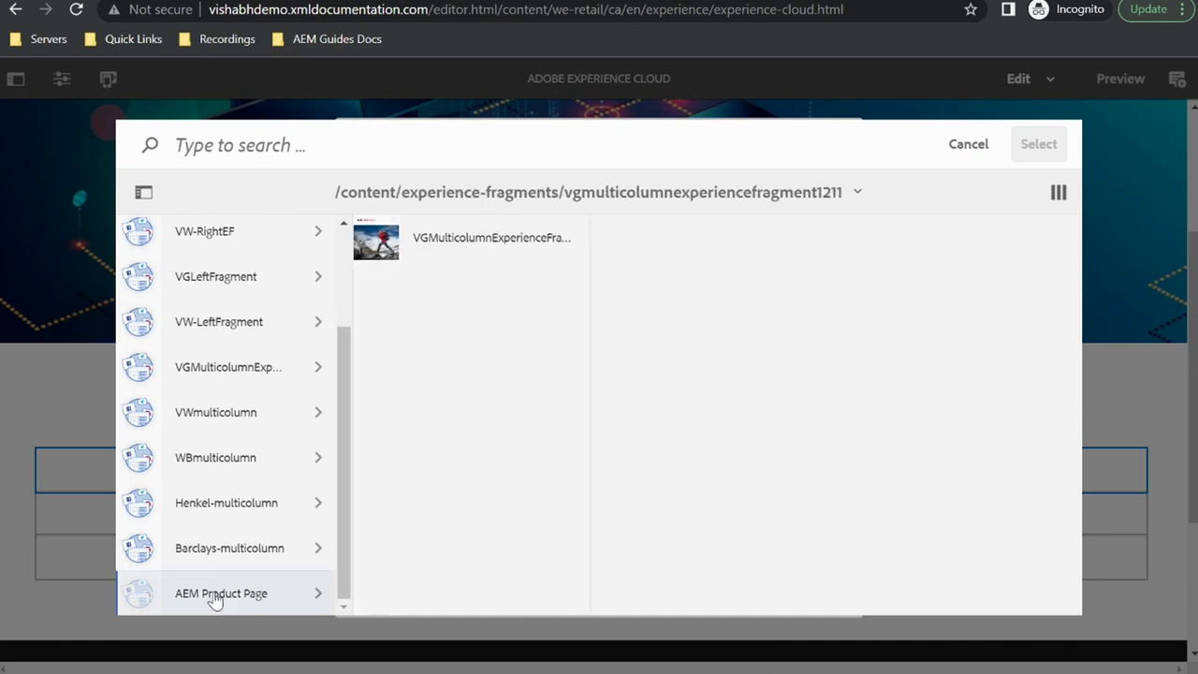
click(375, 238)
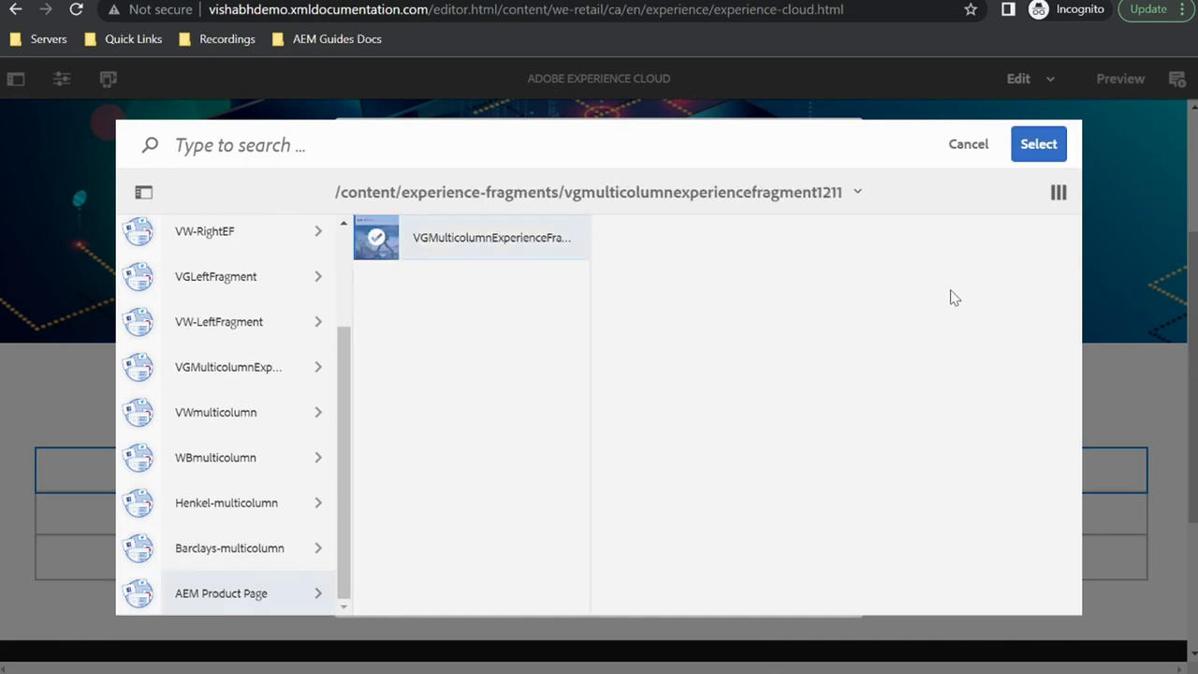
click(1037, 145)
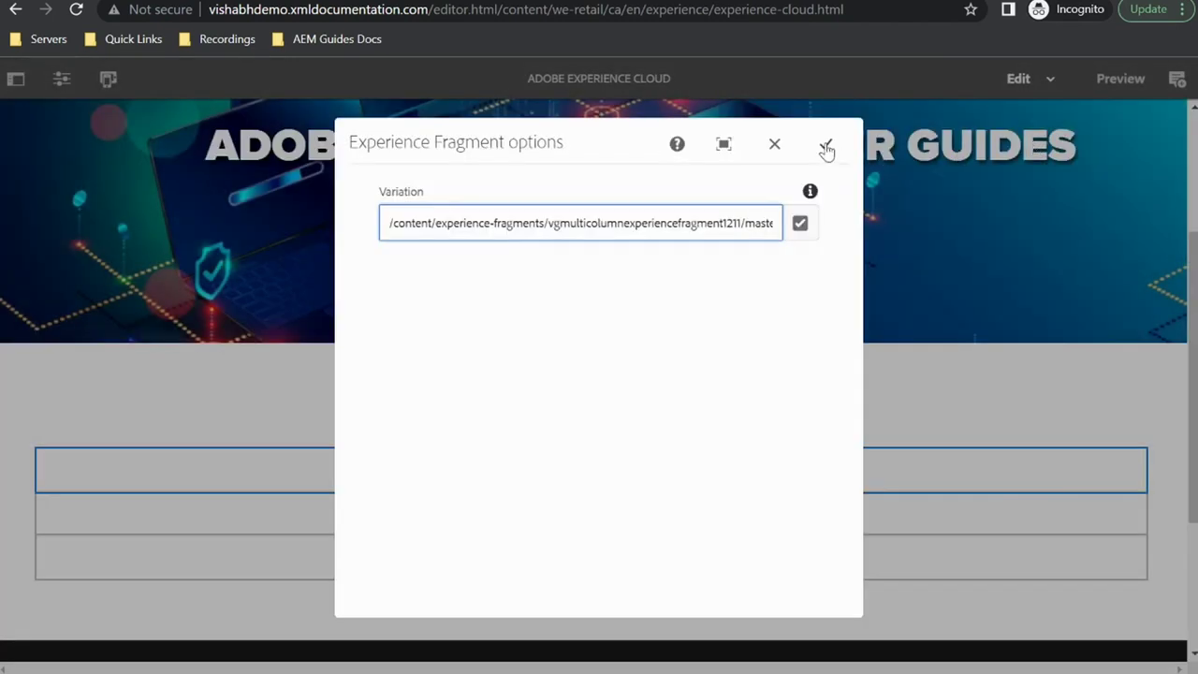
click(825, 148)
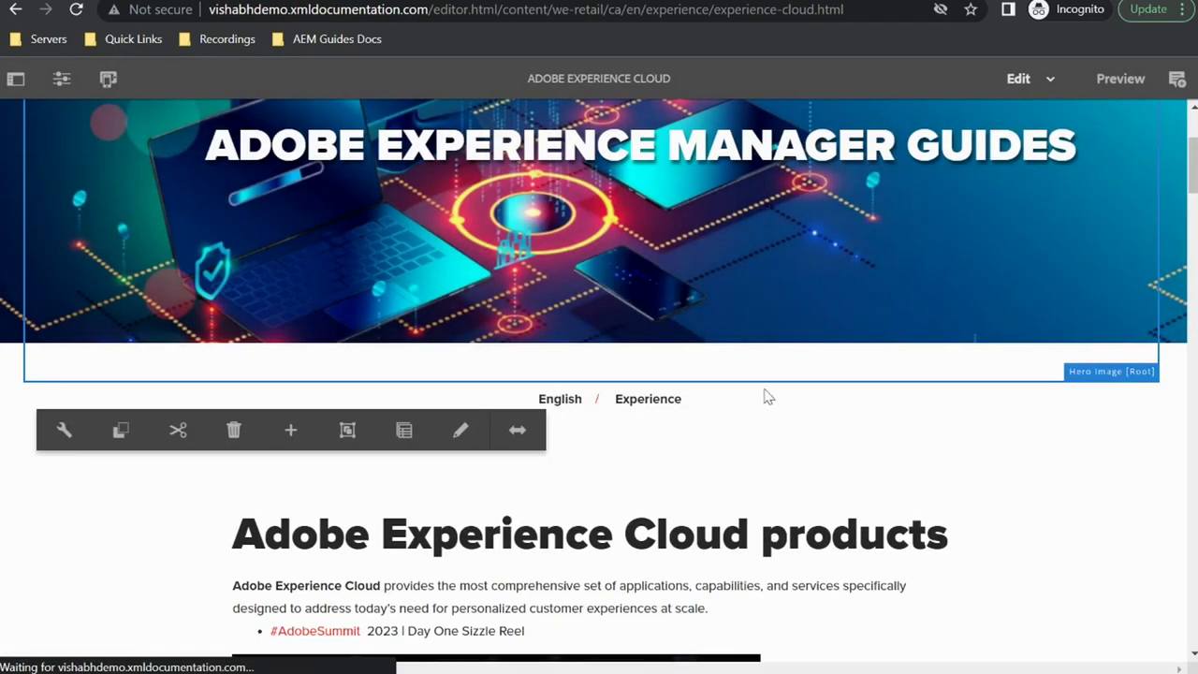
Review the inserted fragment's Adobe Experience Cloud products section, including its introduction and Adobe Summit video
scroll(758, 466, down, 2)
scroll(758, 466, down, 2)
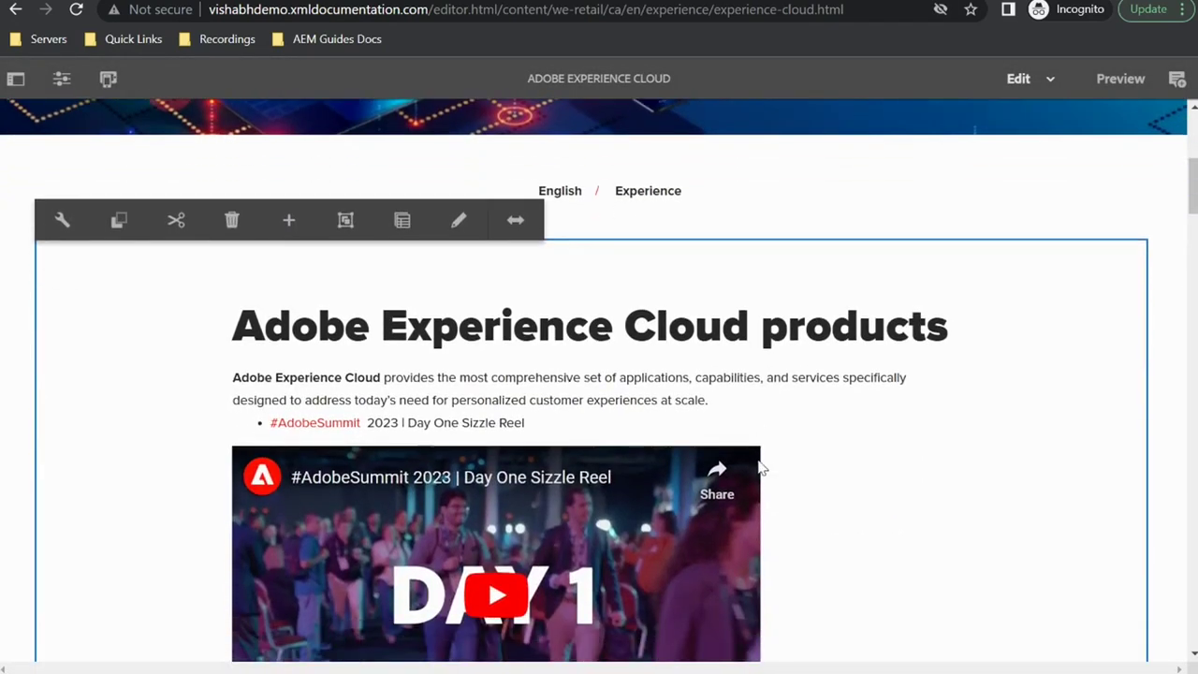
scroll(760, 468, down, 2)
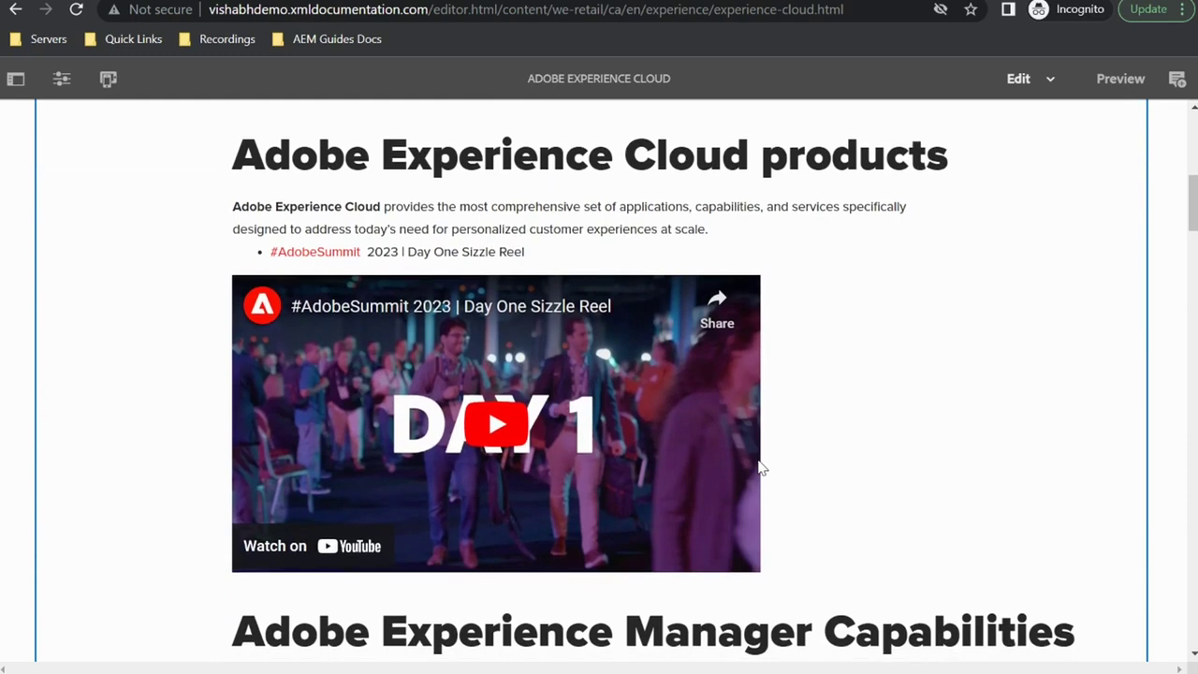
scroll(760, 468, down, 2)
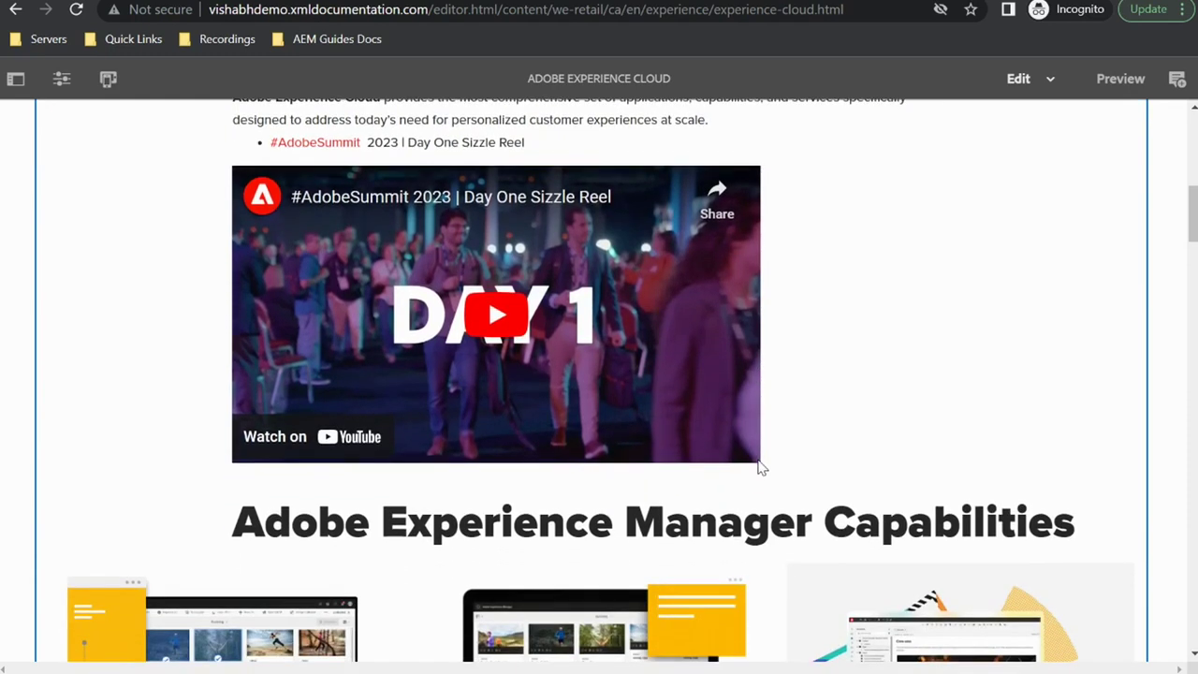
scroll(760, 467, down, 2)
scroll(760, 468, up, 4)
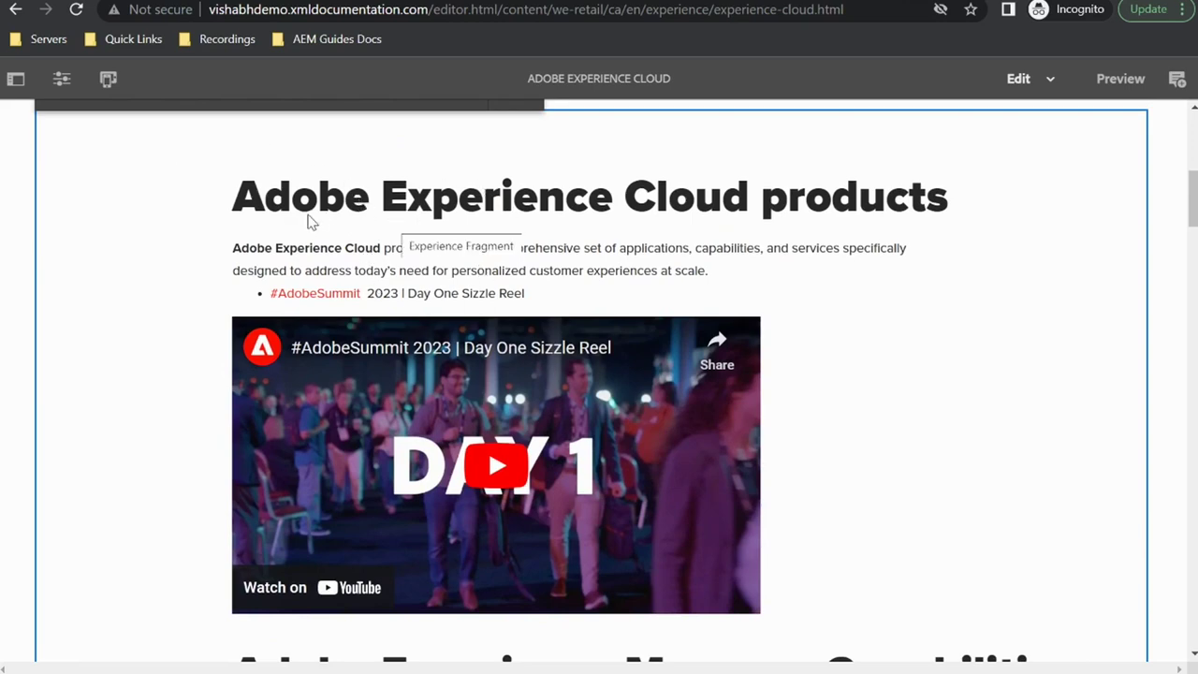
scroll(632, 456, down, 4)
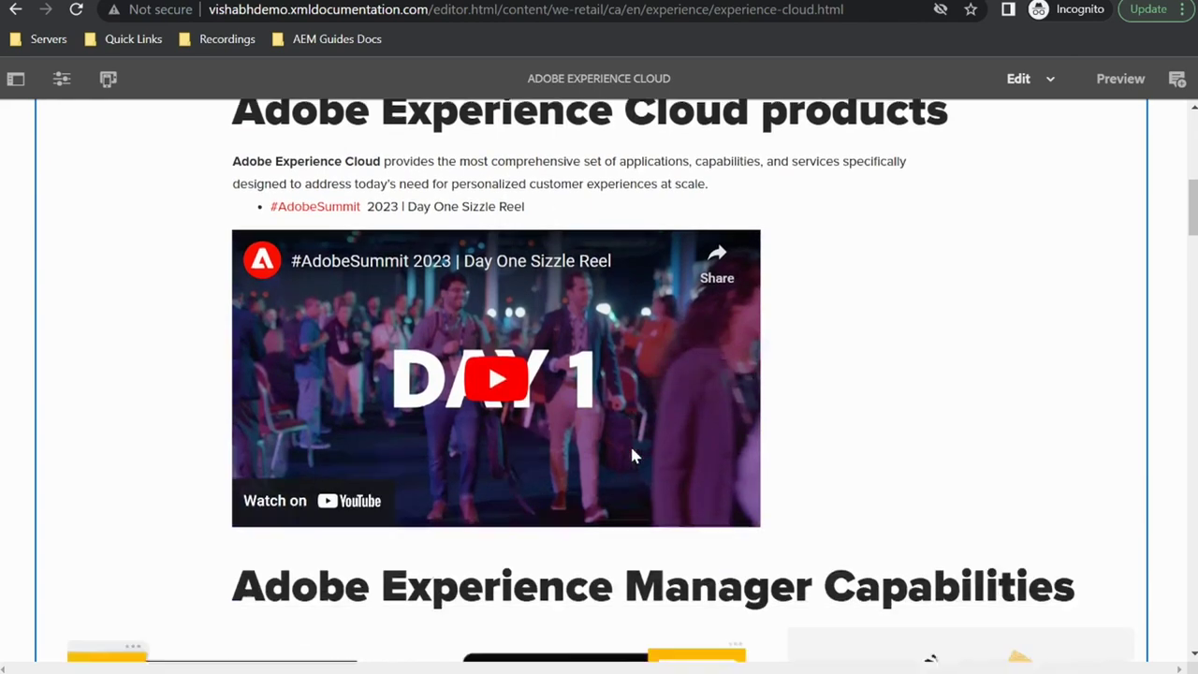
scroll(632, 455, up, 4)
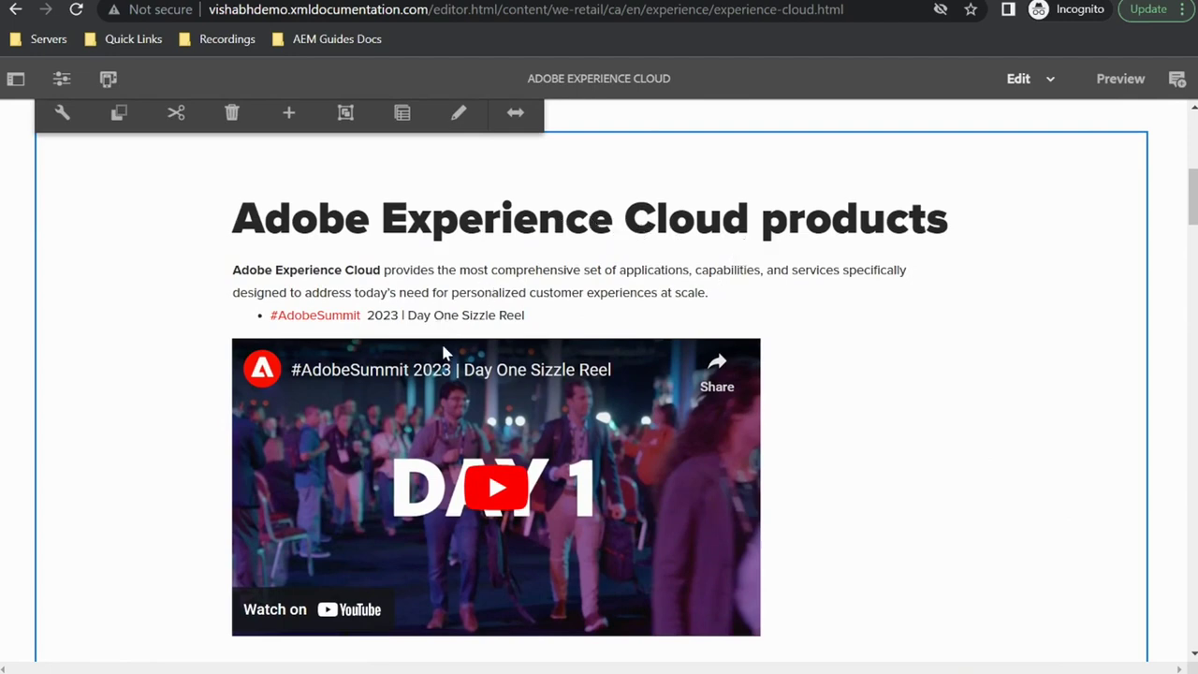
Examine the fragment's Adobe Experience Manager Capabilities columns and the Assets, Sites and Guides sections with their generative AI content
scroll(513, 486, down, 10)
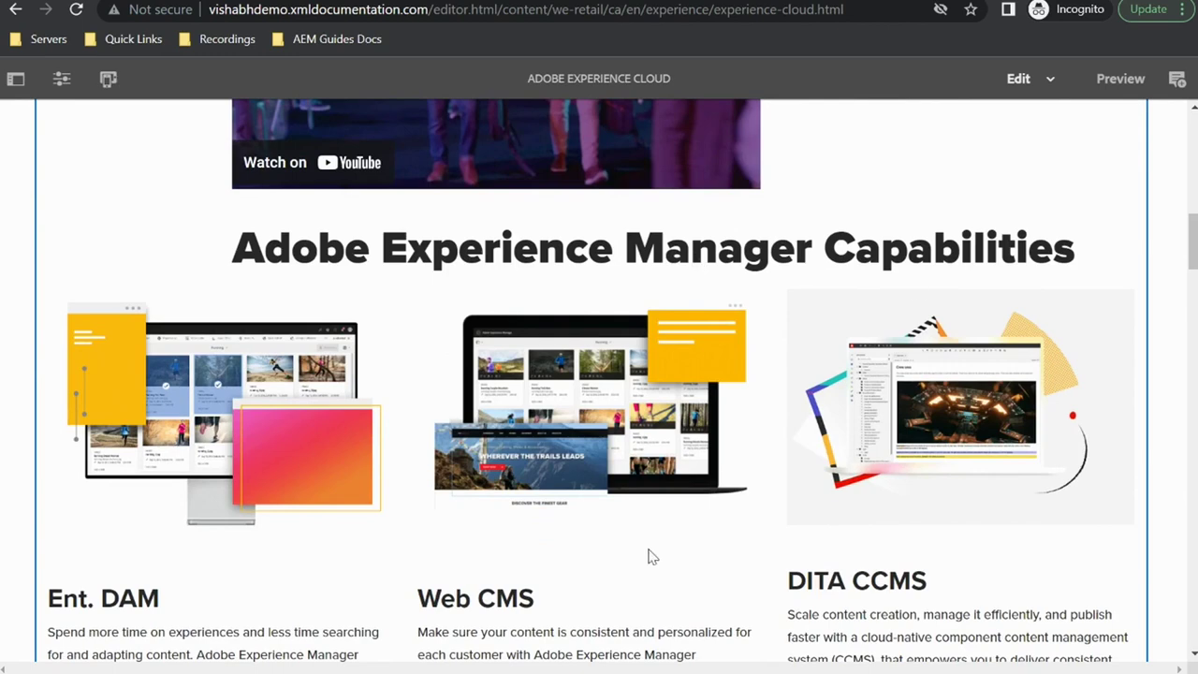
scroll(653, 557, down, 4)
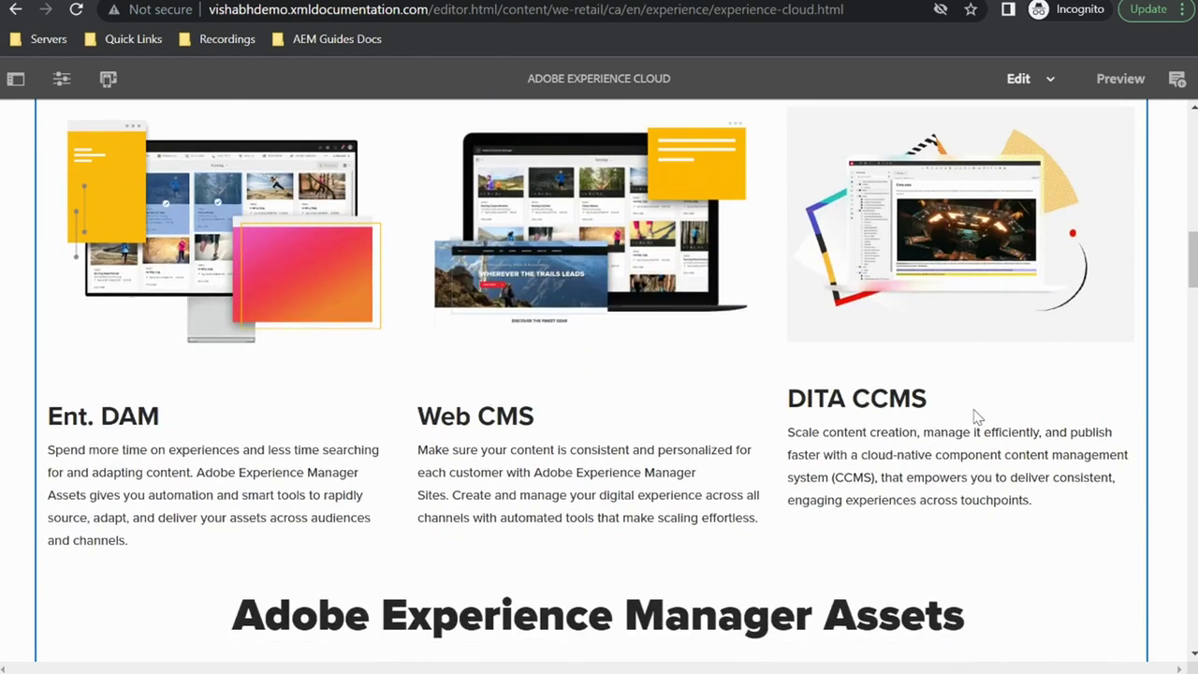
scroll(976, 416, down, 10)
scroll(976, 418, down, 9)
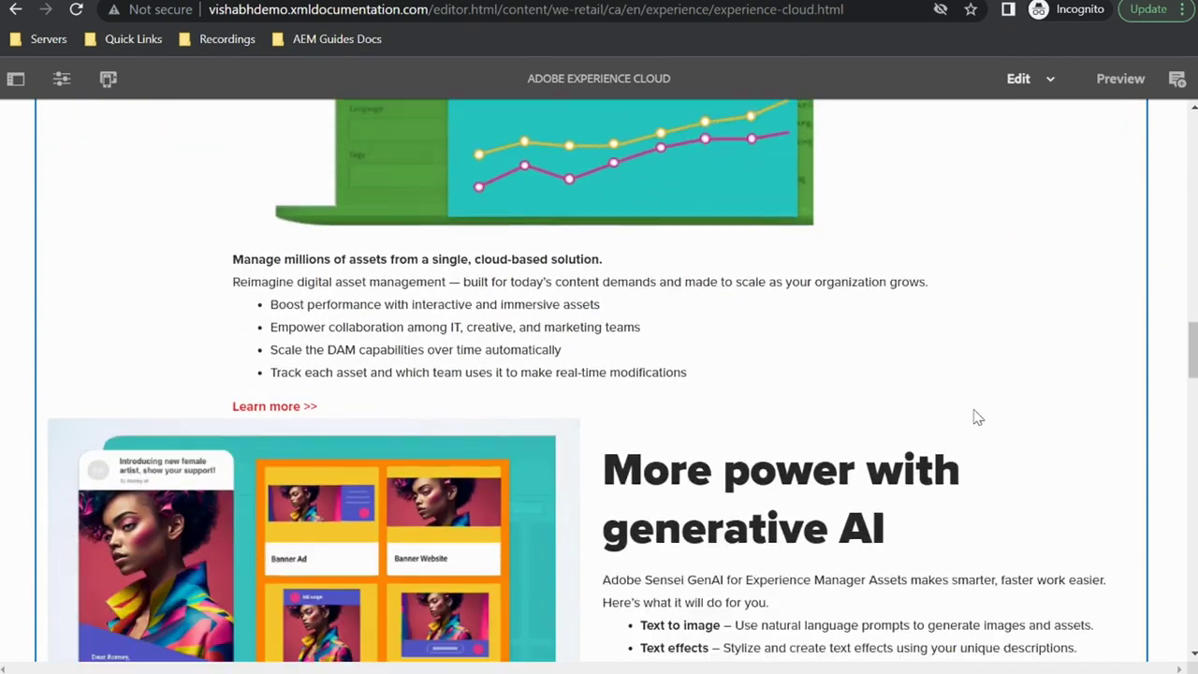
scroll(976, 417, down, 10)
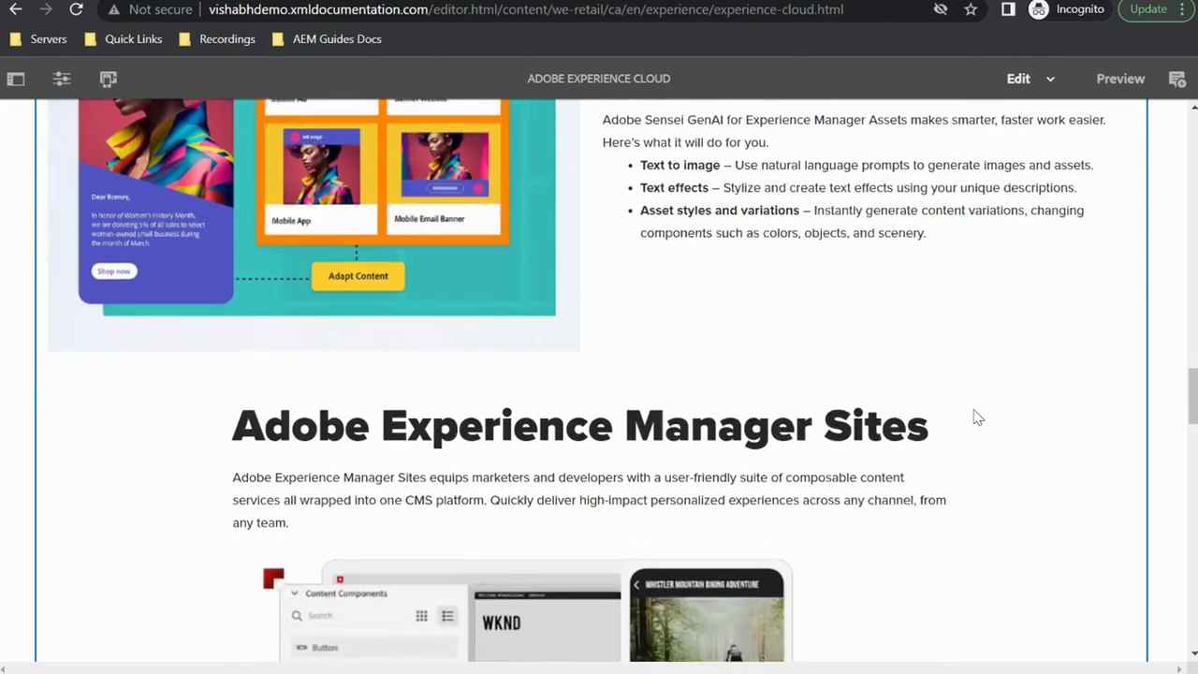
scroll(976, 418, down, 5)
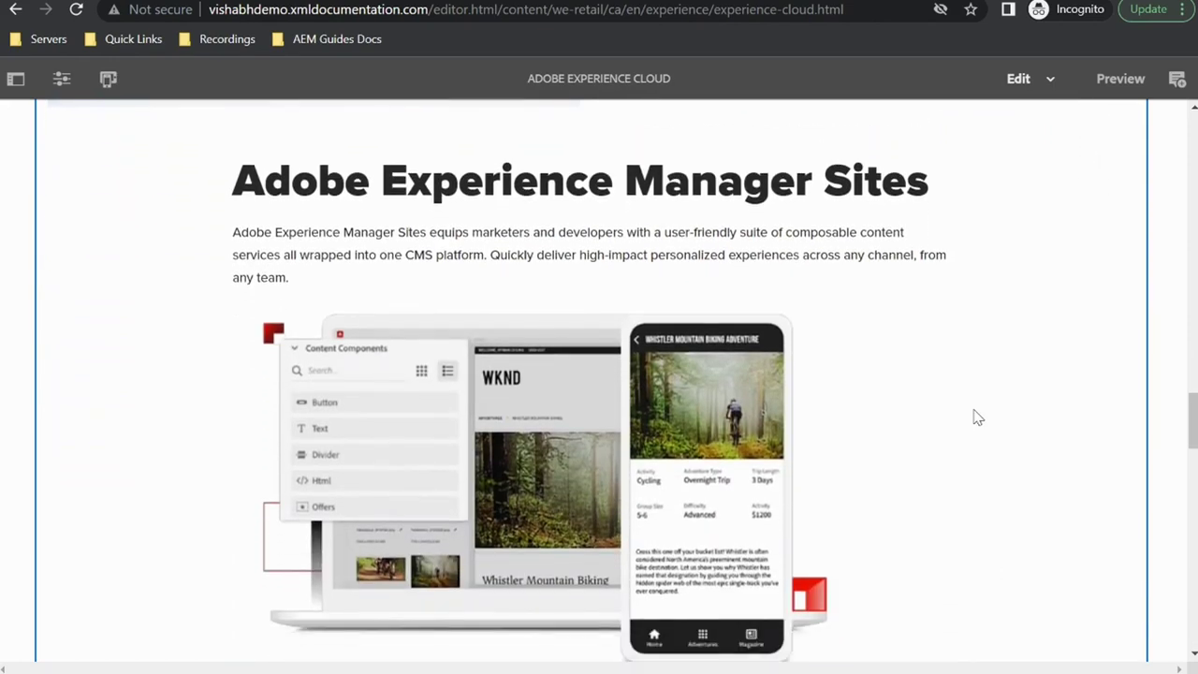
scroll(976, 417, down, 13)
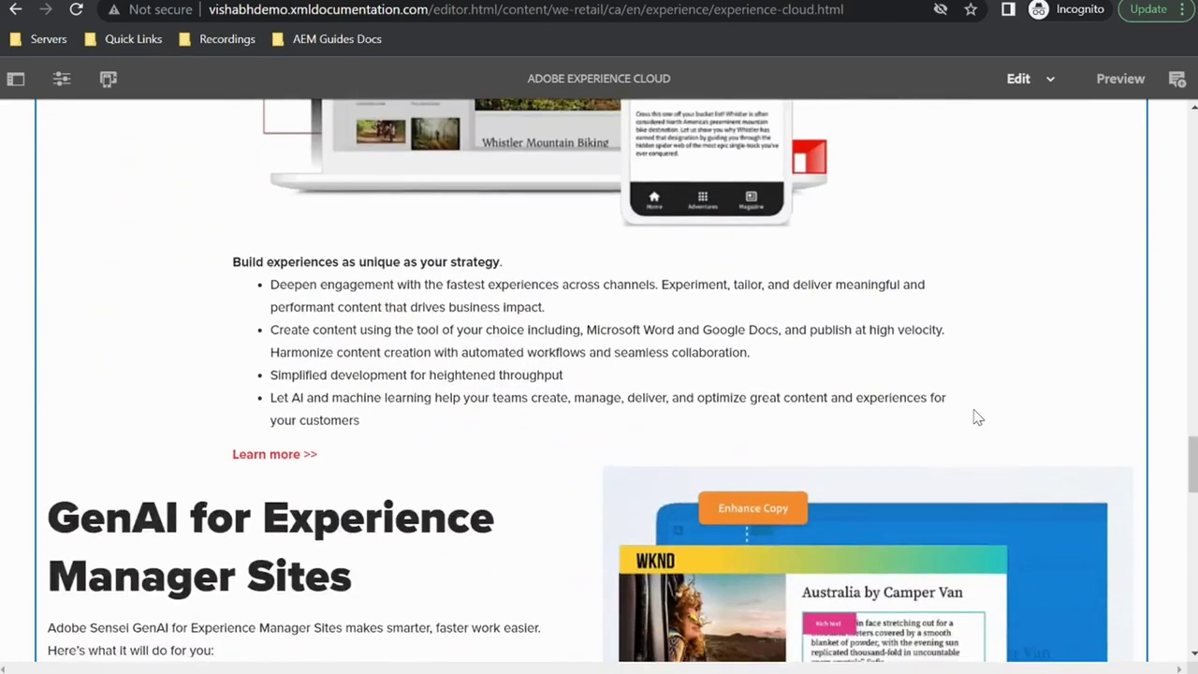
scroll(976, 417, down, 15)
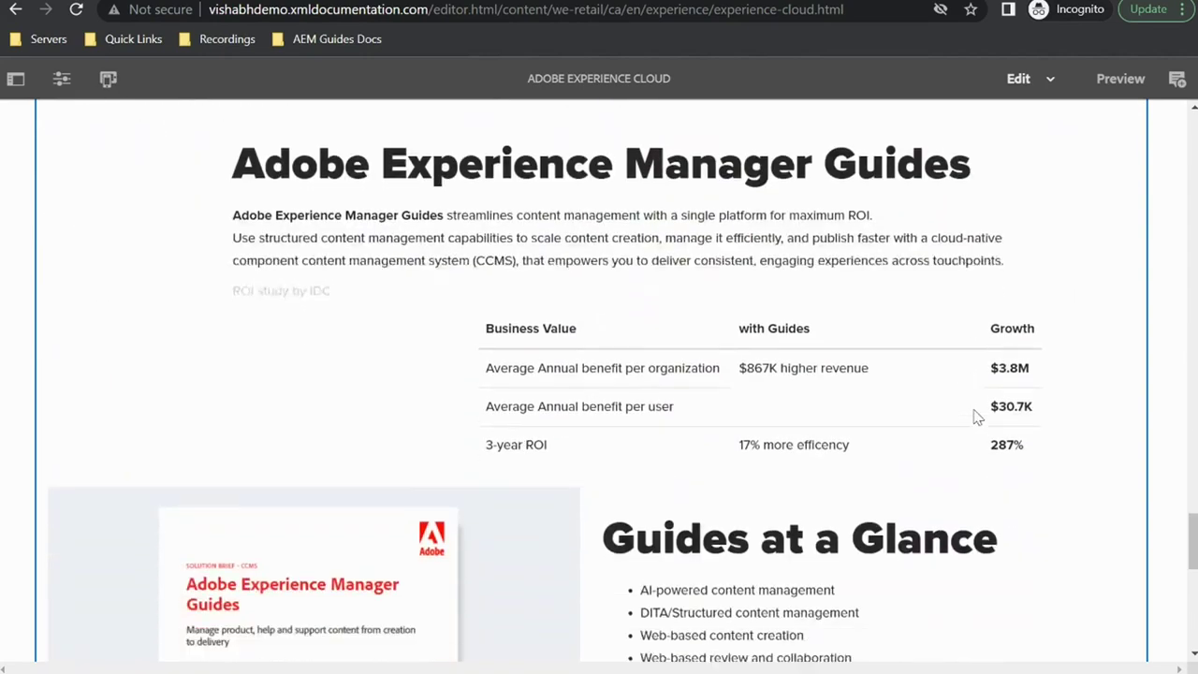
scroll(976, 418, down, 6)
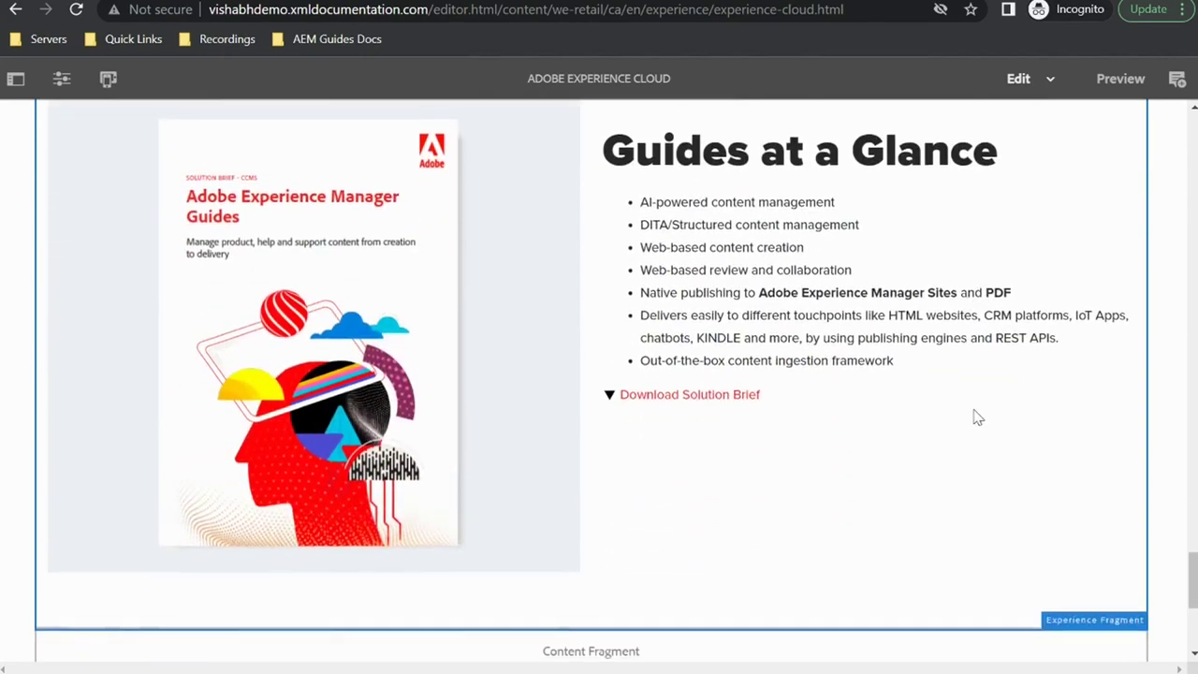
scroll(976, 417, up, 4)
scroll(976, 417, up, 20)
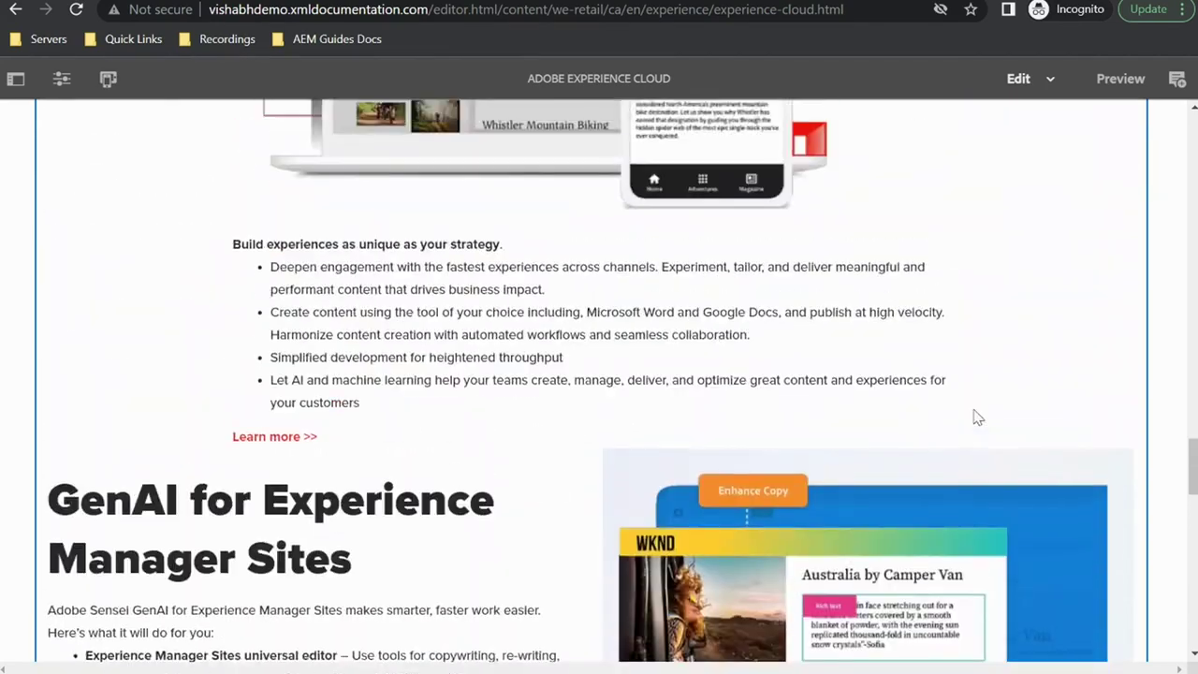
scroll(981, 433, up, 20)
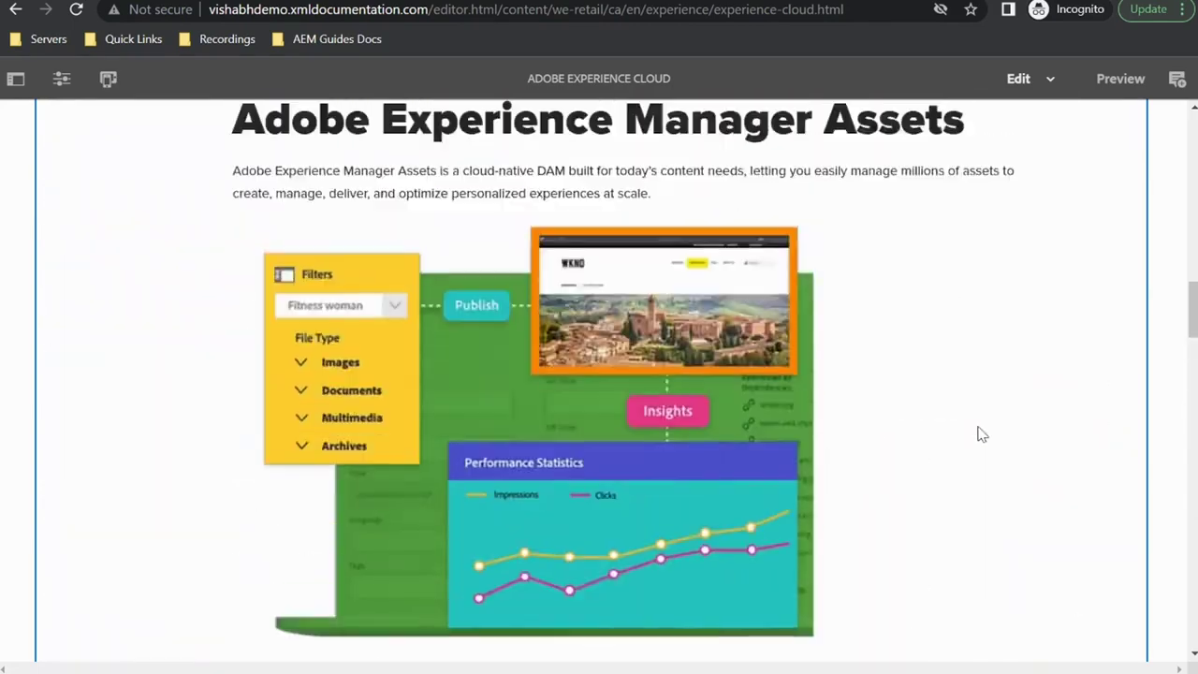
Preview the Adobe Experience Cloud page, and open its live version by removing editor.html/ from the page address
scroll(981, 434, up, 20)
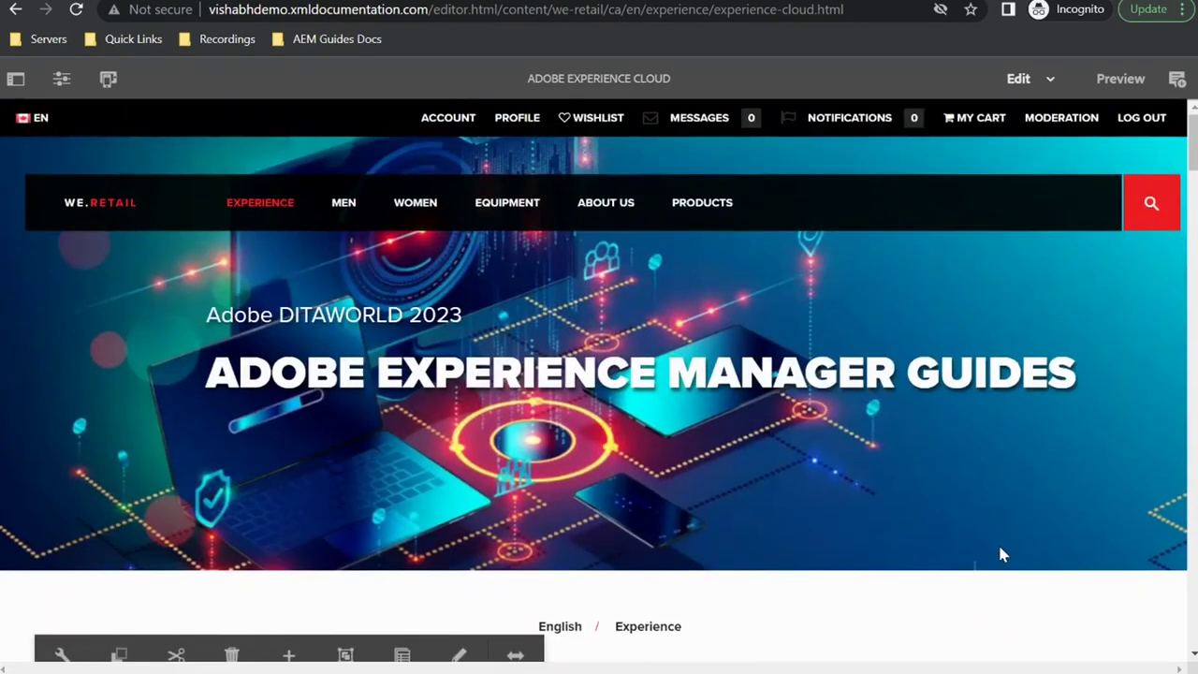
click(1120, 81)
mouse_move(268, 214)
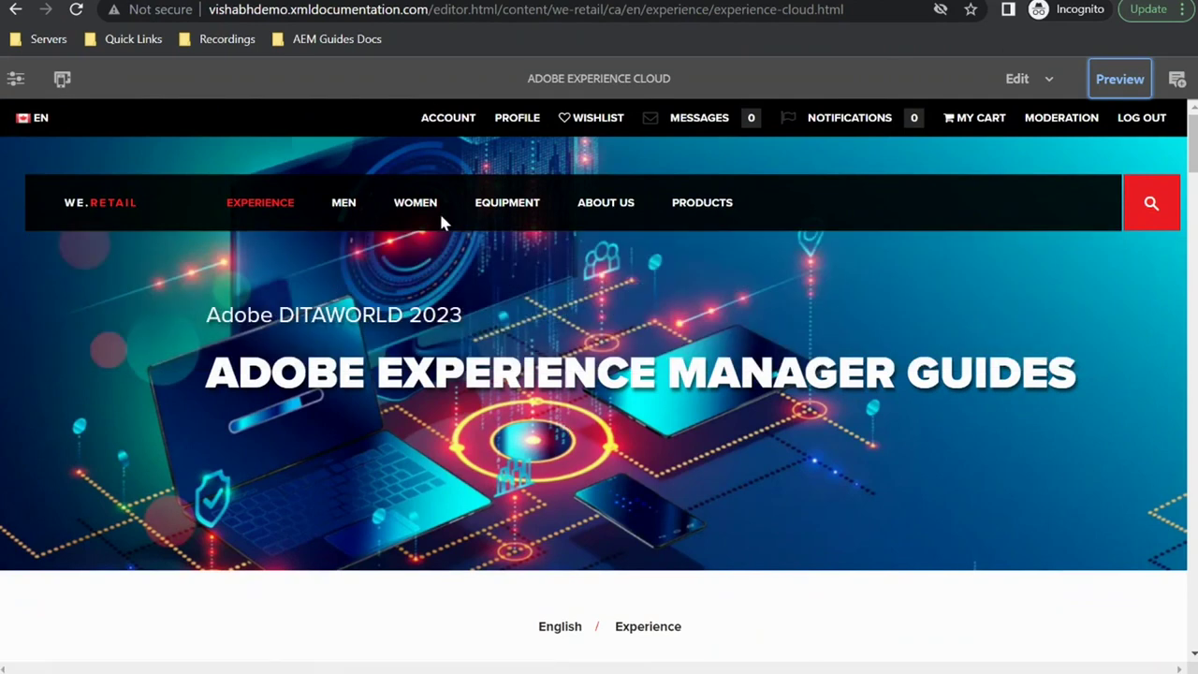
drag(433, 10, 503, 12)
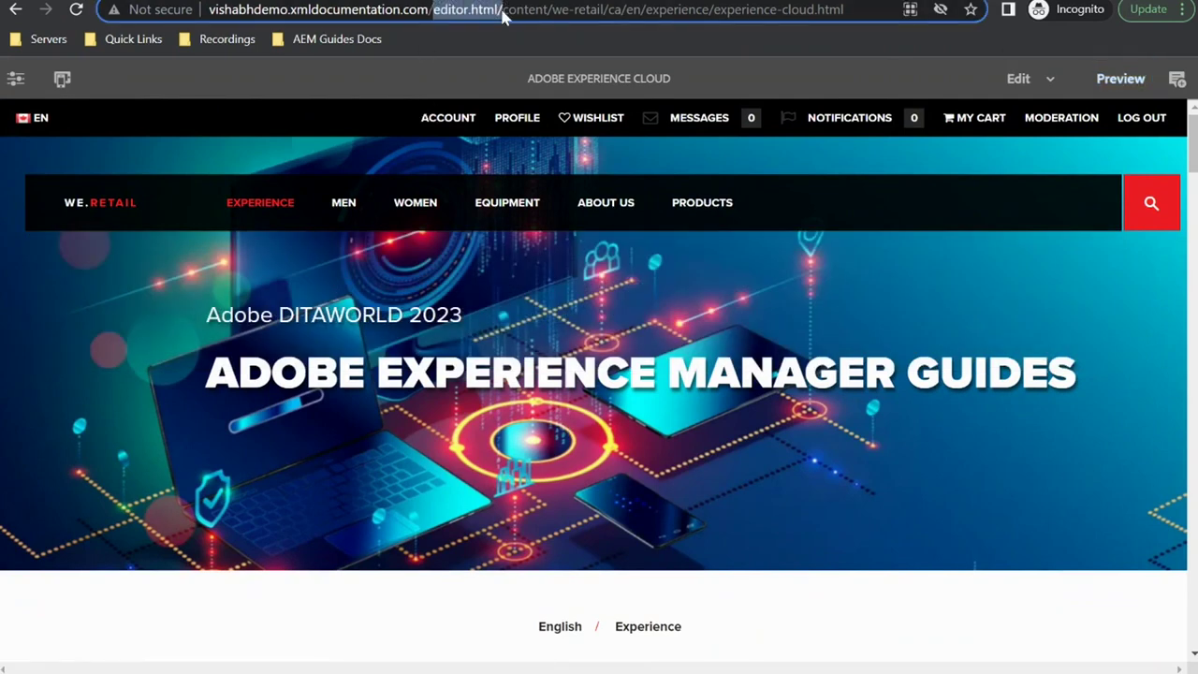
key(BackSpace)
key(Return)
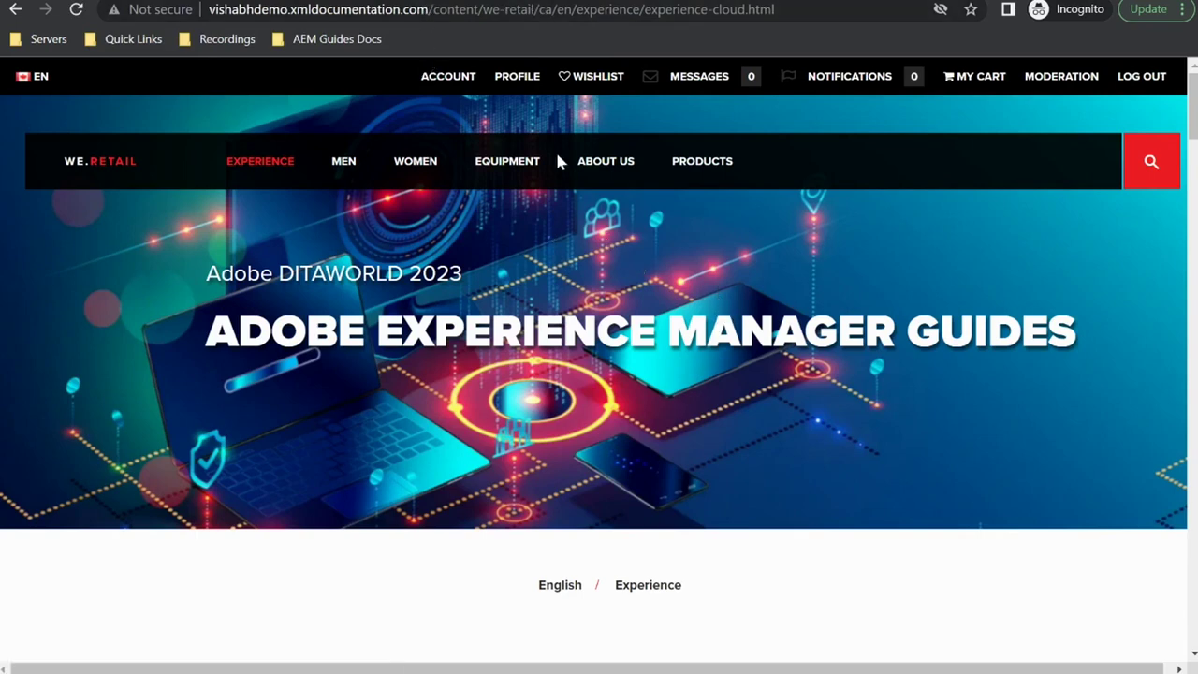
scroll(590, 332, down, 2)
scroll(422, 262, up, 2)
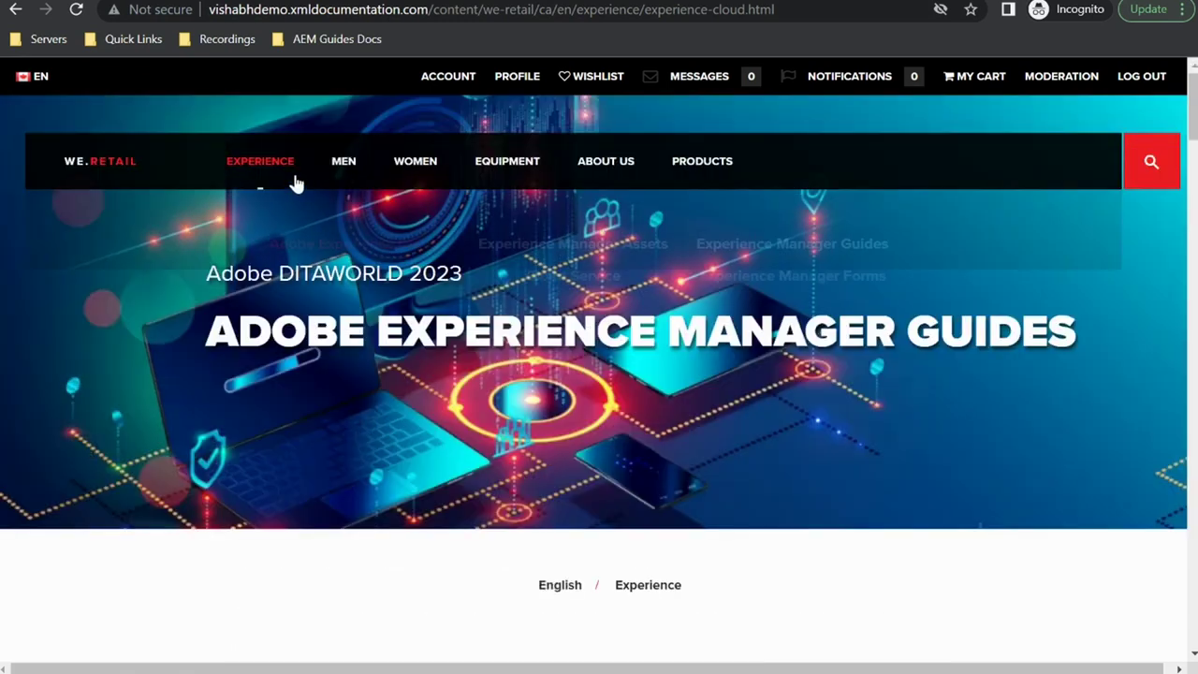
Open the Experience Manager Sites page from the site navigation and review its introduction, feature list and GenAI section
mouse_move(263, 175)
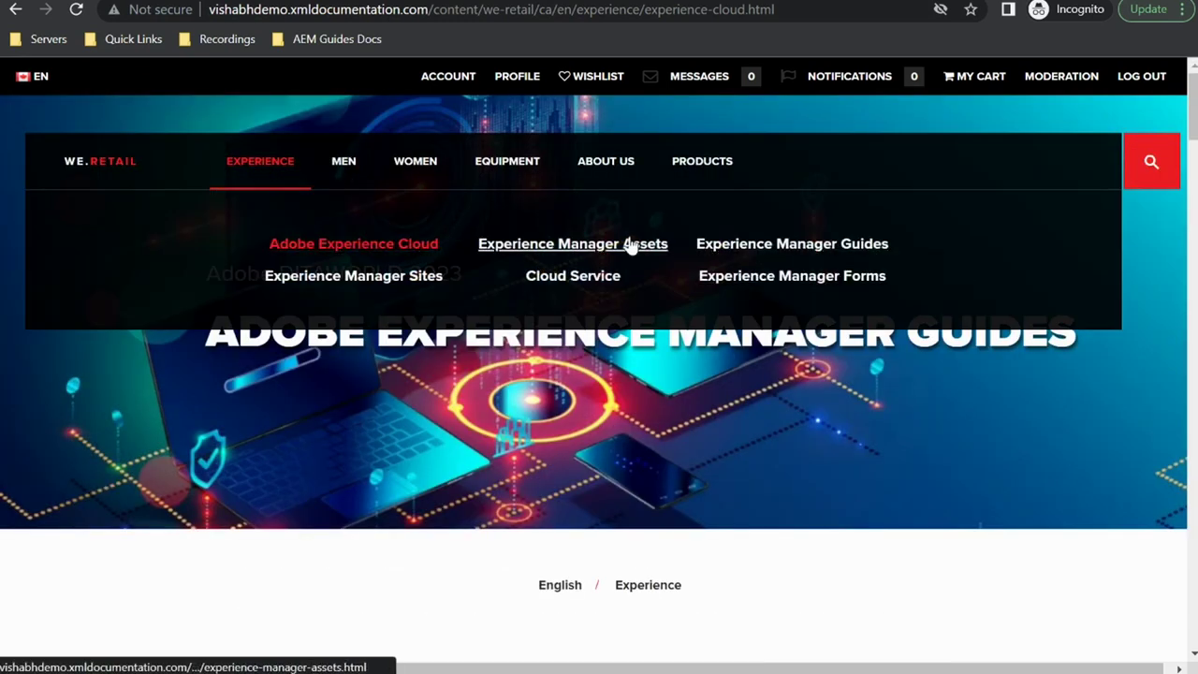
click(419, 281)
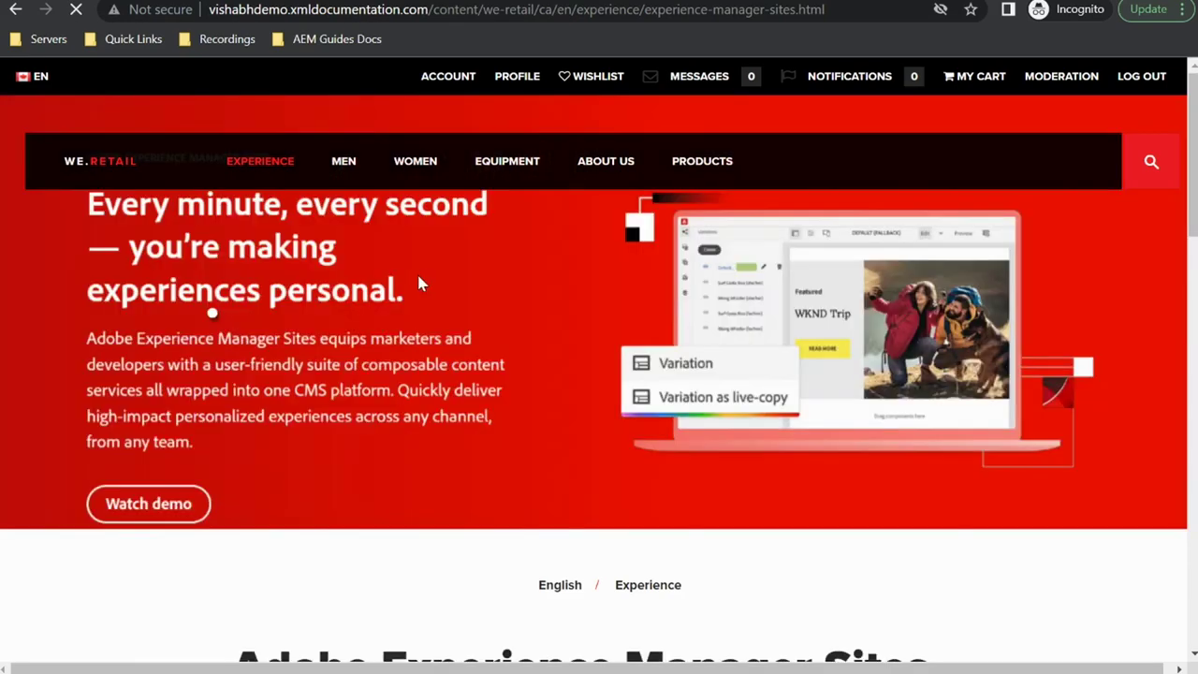
scroll(608, 428, down, 3)
scroll(634, 558, down, 8)
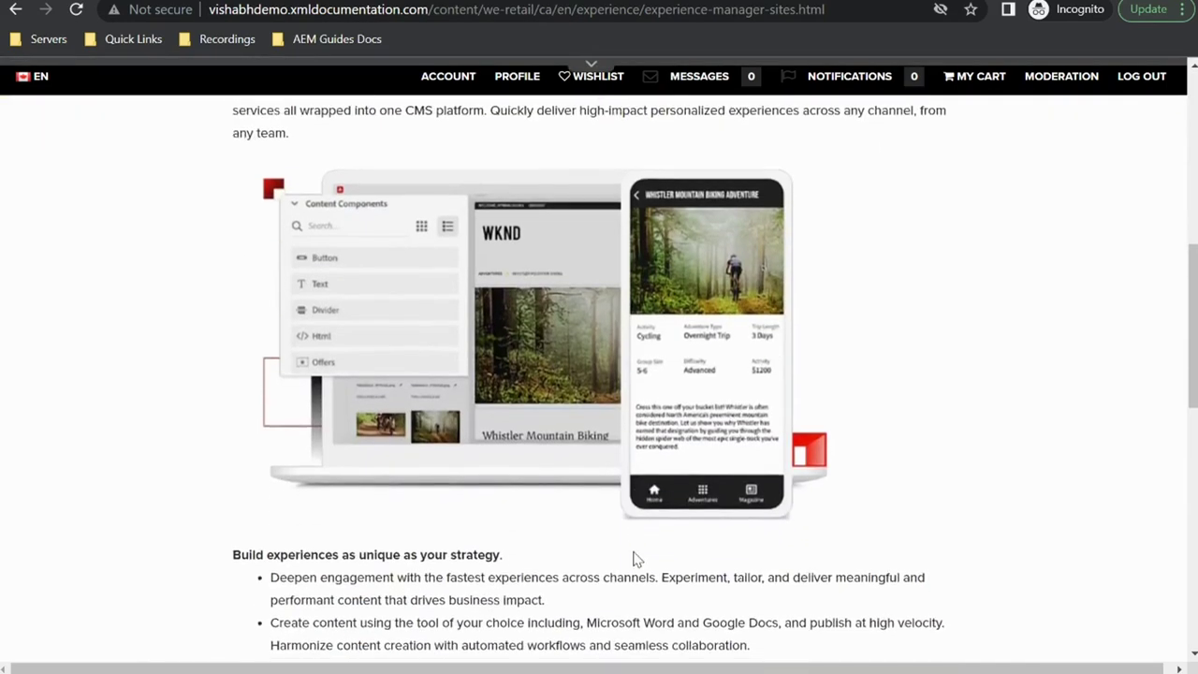
scroll(634, 558, up, 10)
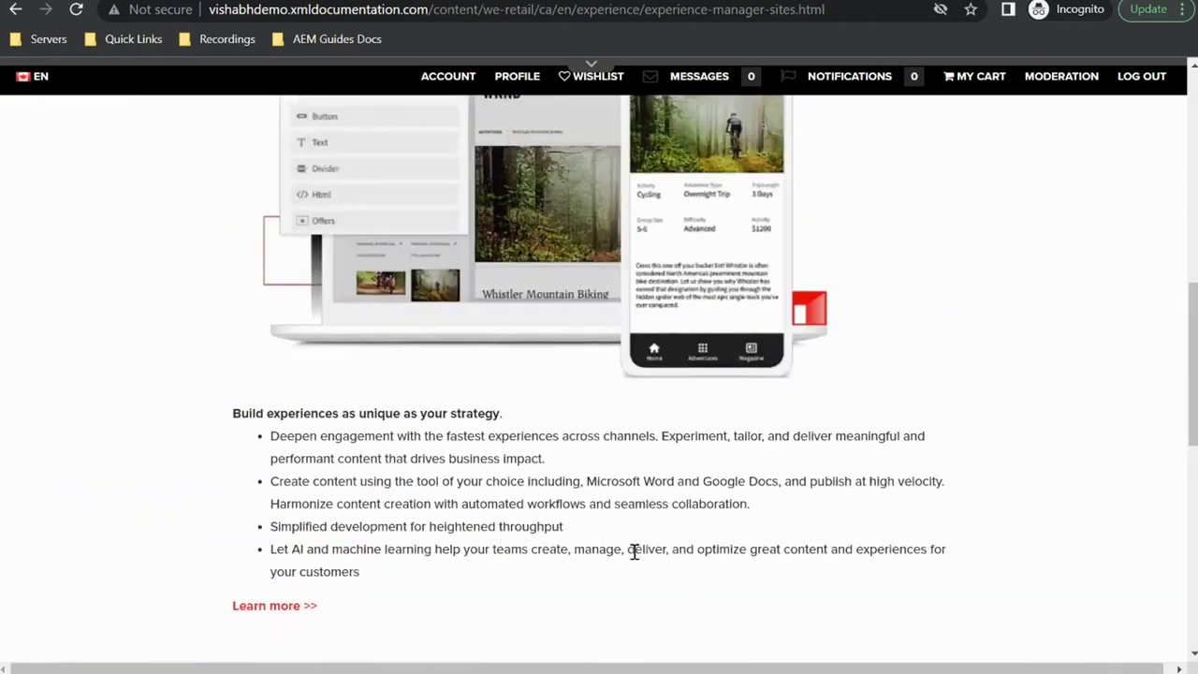
scroll(634, 558, down, 6)
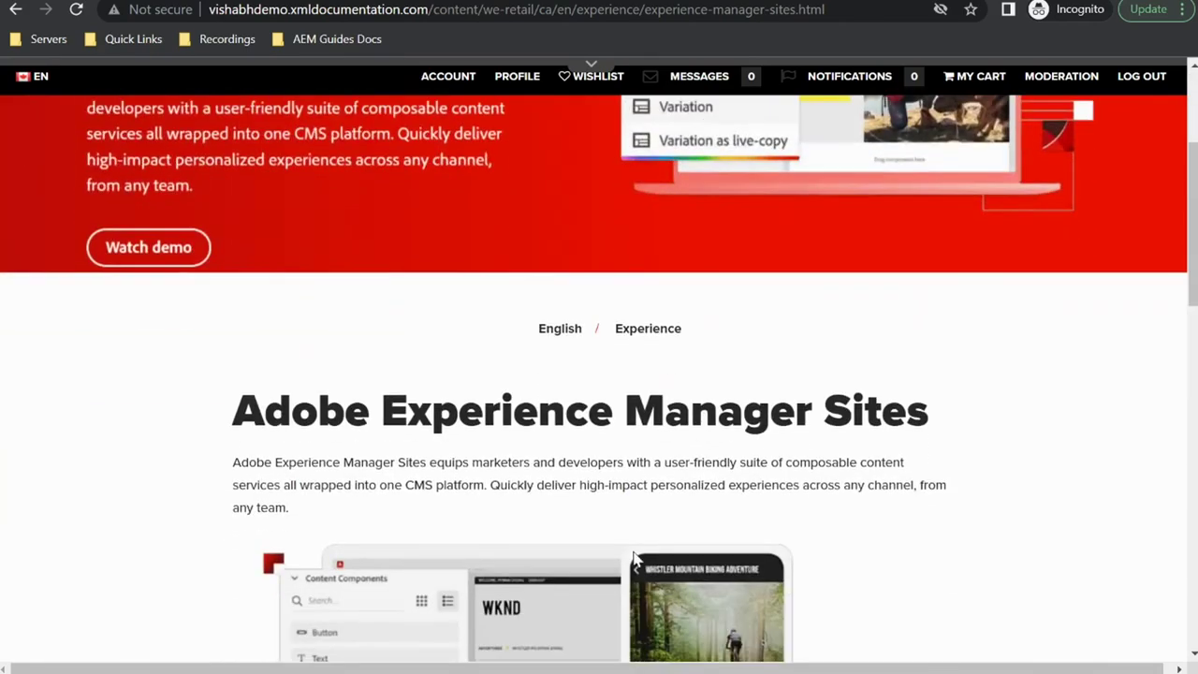
scroll(635, 559, down, 4)
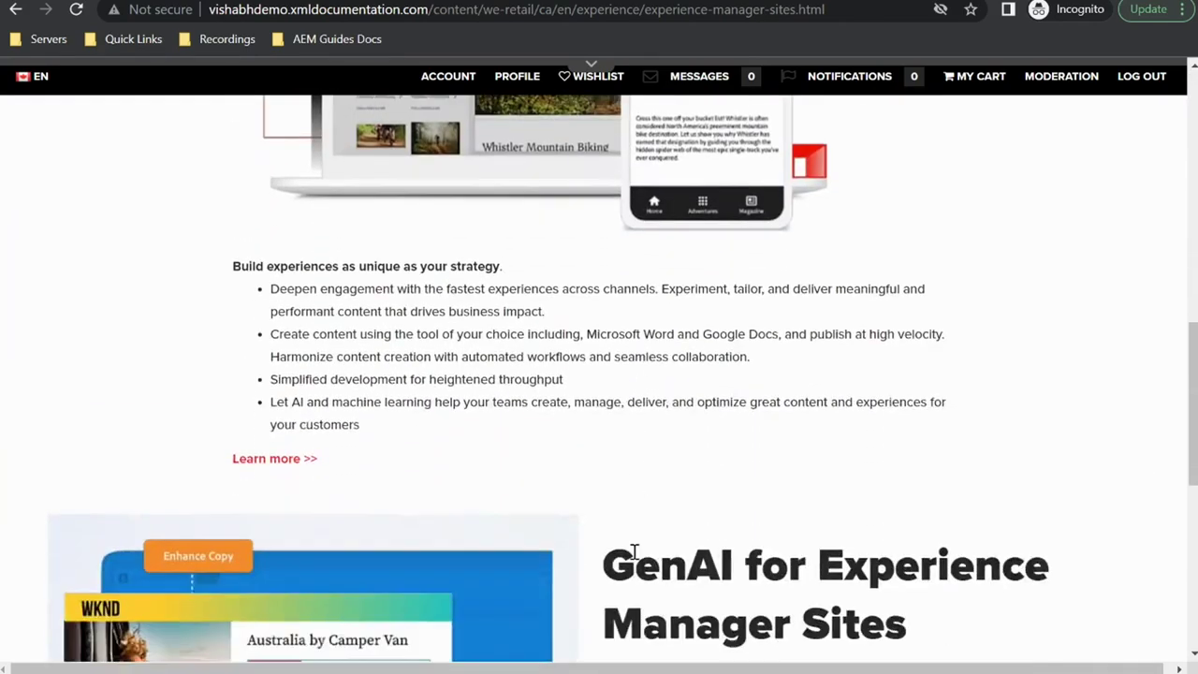
scroll(633, 553, up, 9)
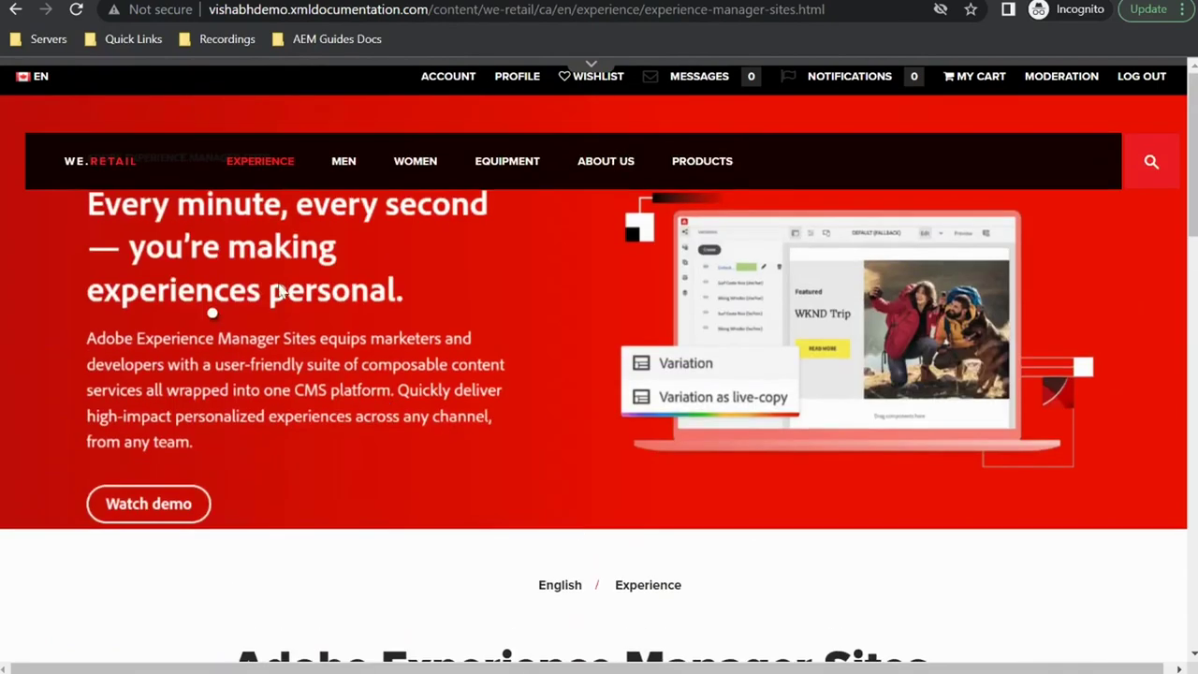
Return to the live Adobe Experience Cloud page and review its products introduction, Adobe Summit video and Adobe Experience Manager Capabilities columns
mouse_move(308, 165)
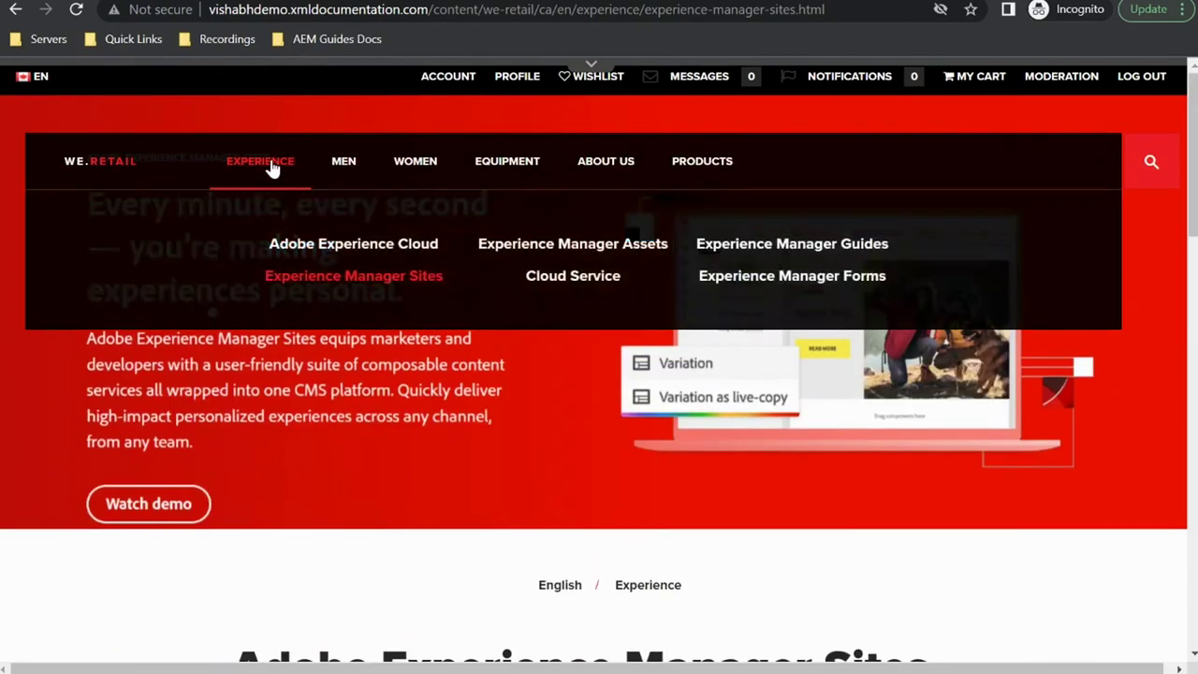
click(406, 248)
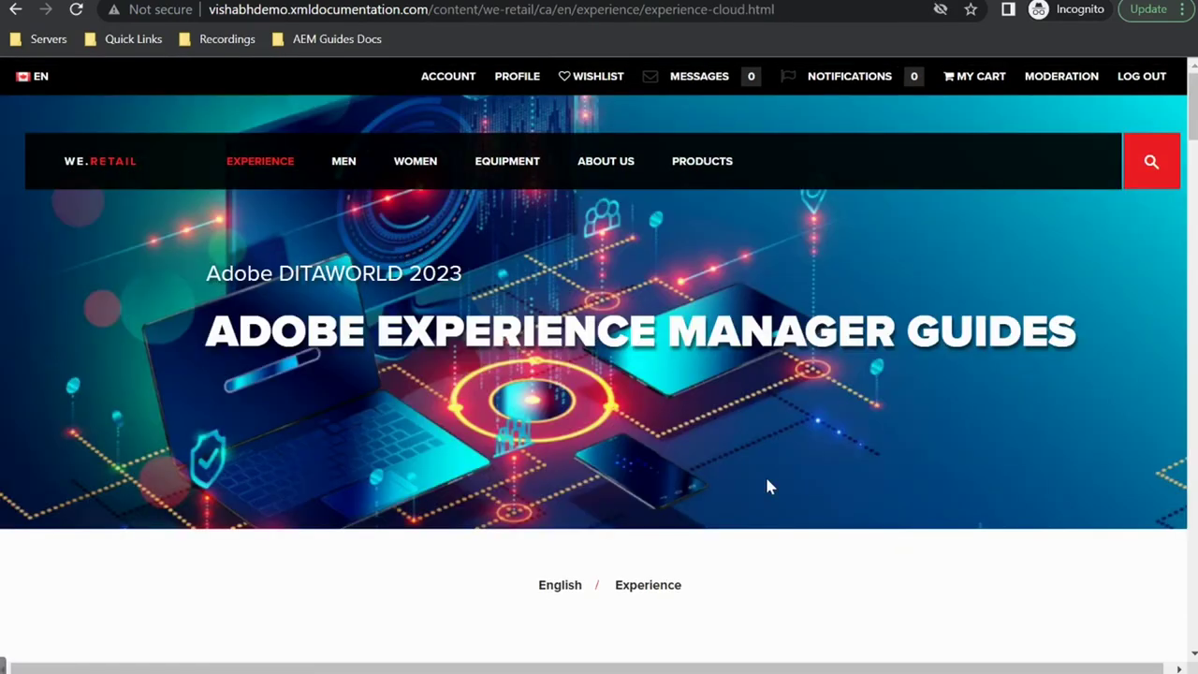
scroll(774, 506, down, 3)
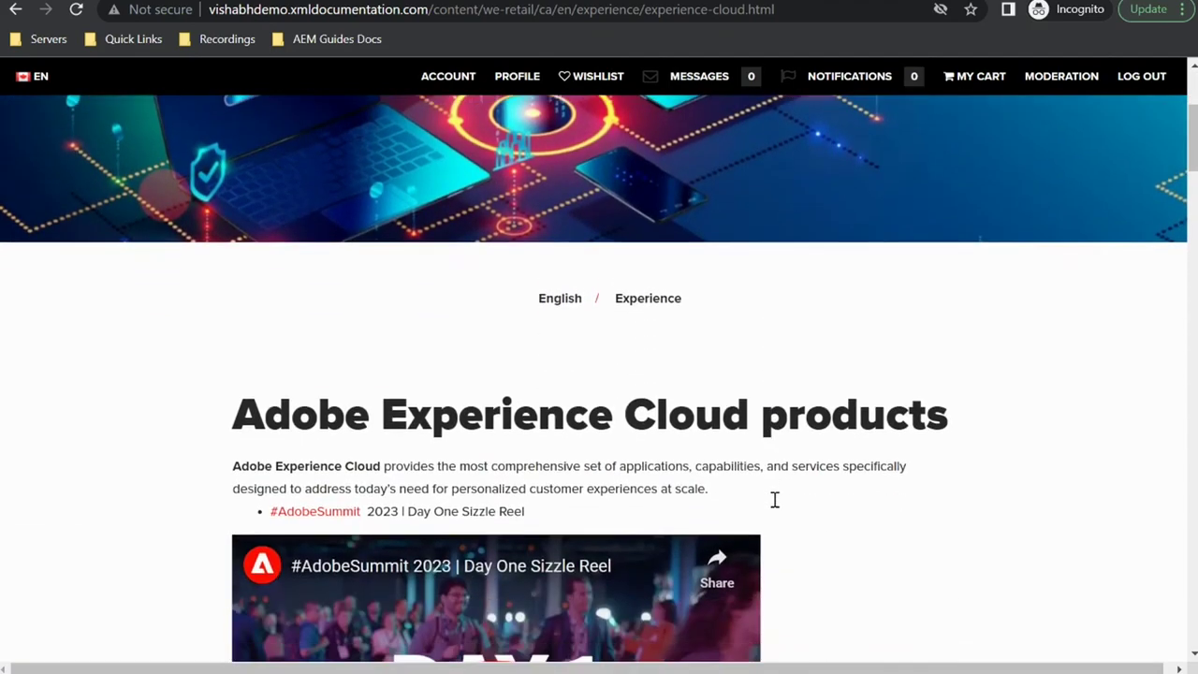
scroll(774, 506, down, 3)
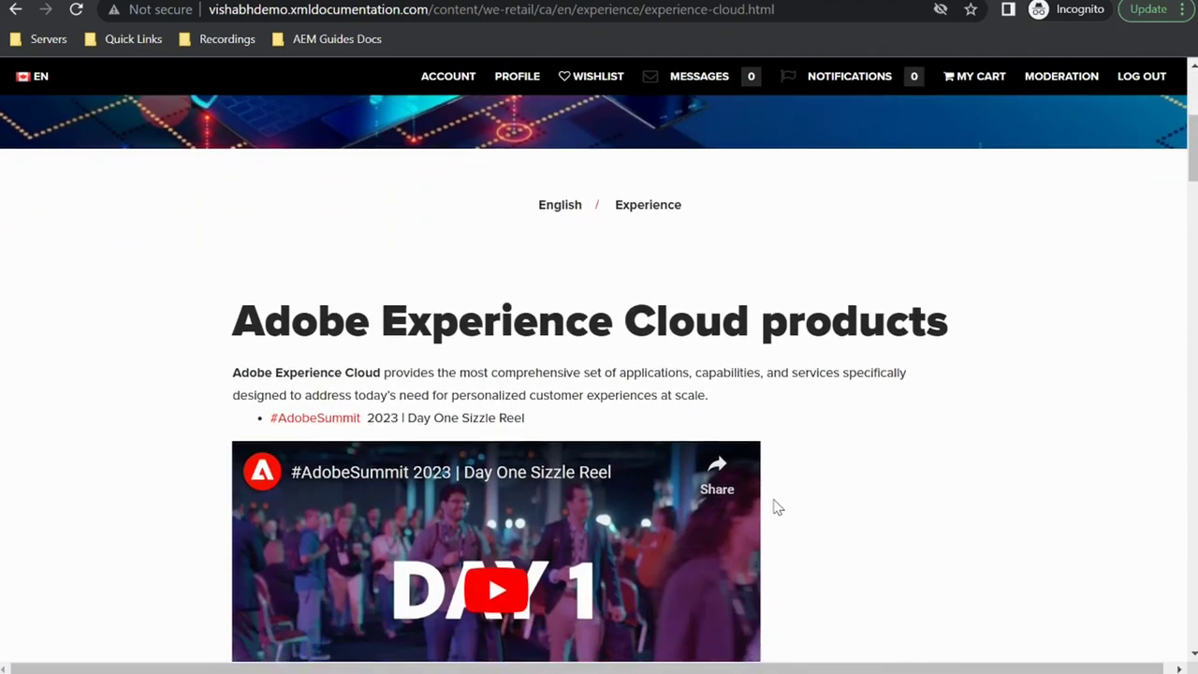
scroll(774, 507, down, 2)
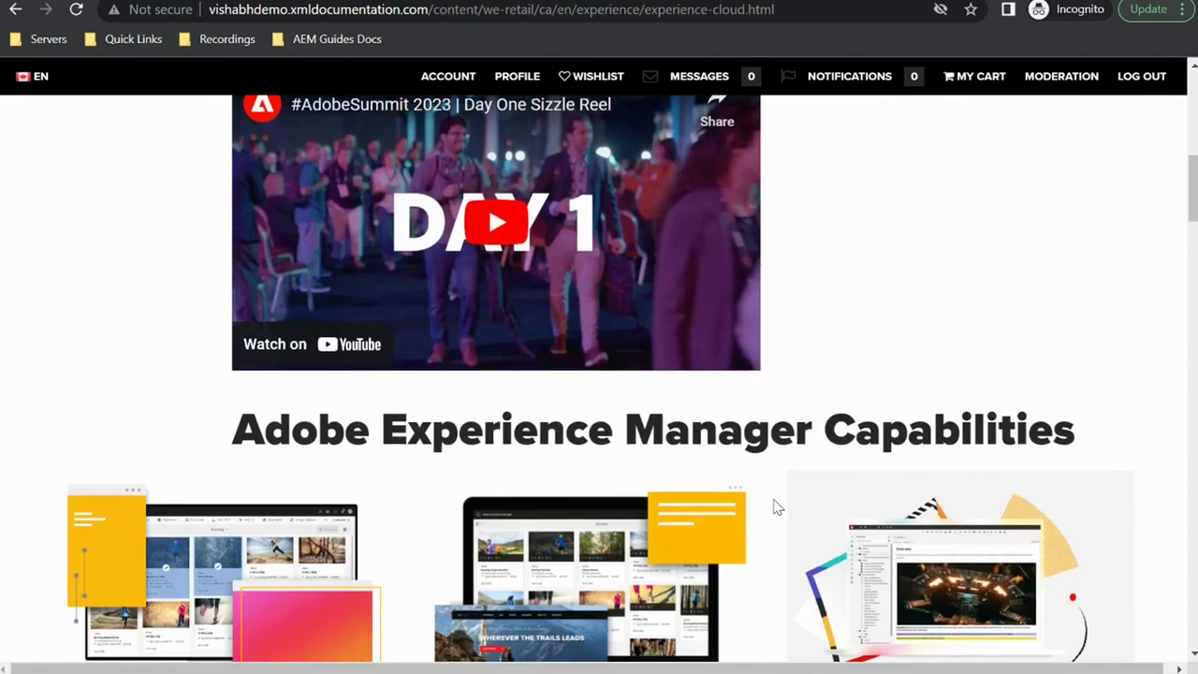
scroll(774, 507, down, 3)
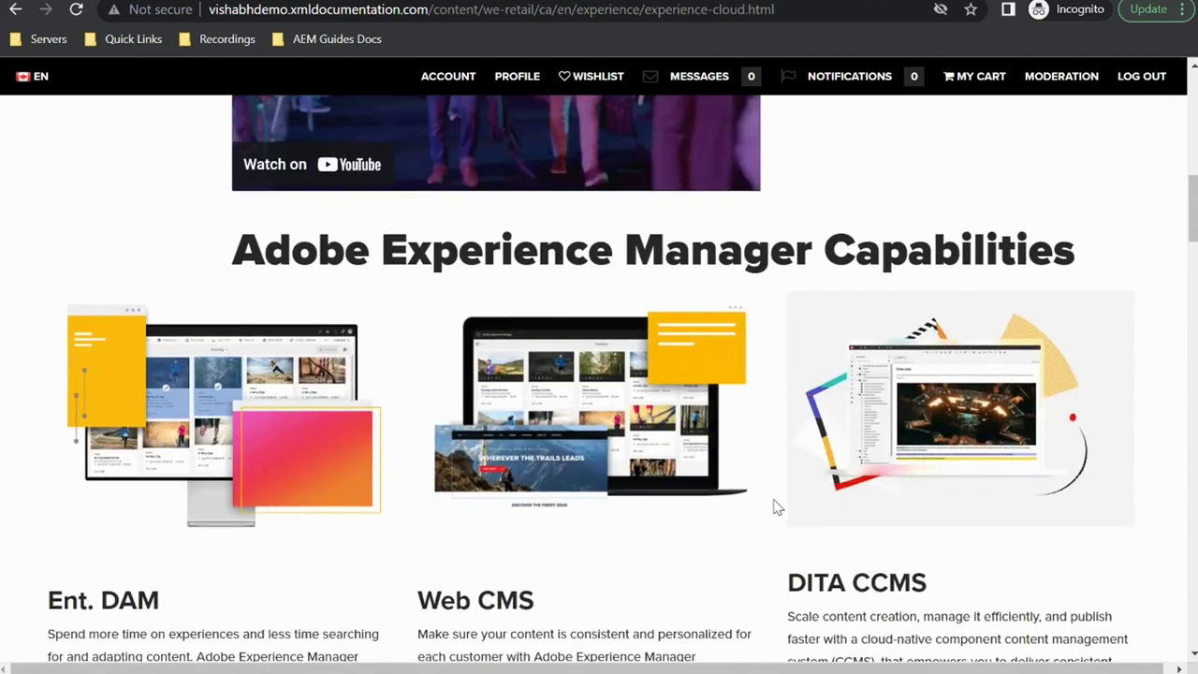
scroll(774, 506, down, 2)
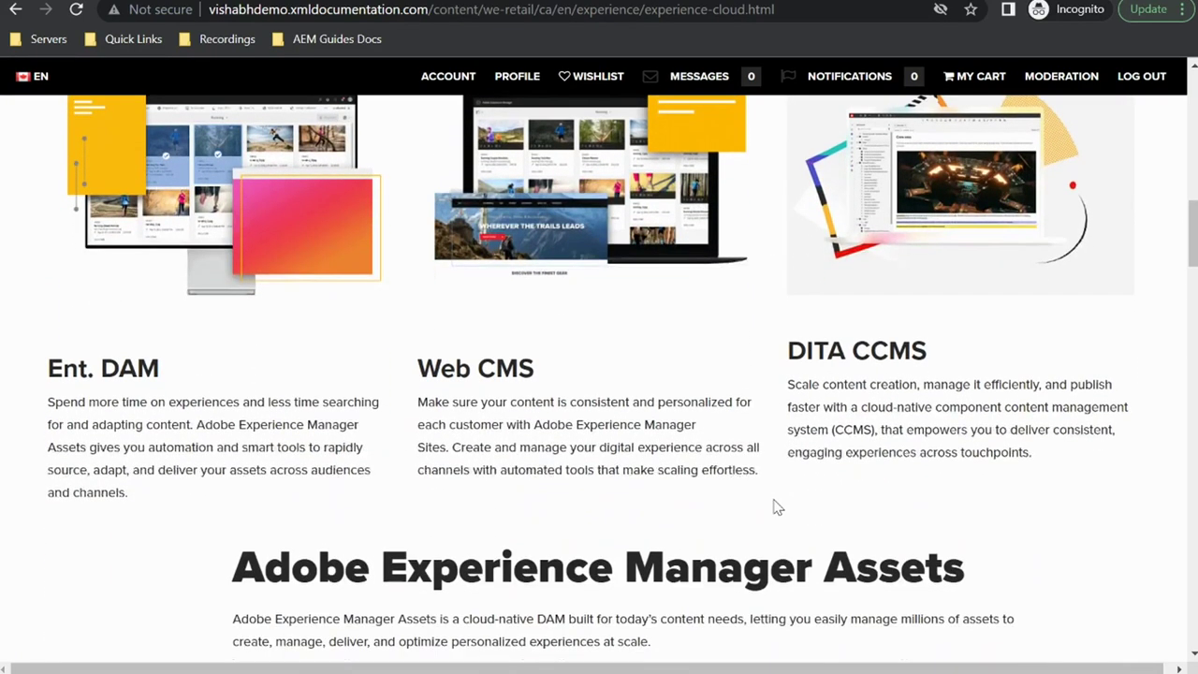
Examine the live page's Assets, generative AI, Sites and Guides sections down to Guides at a Glance
scroll(774, 506, down, 5)
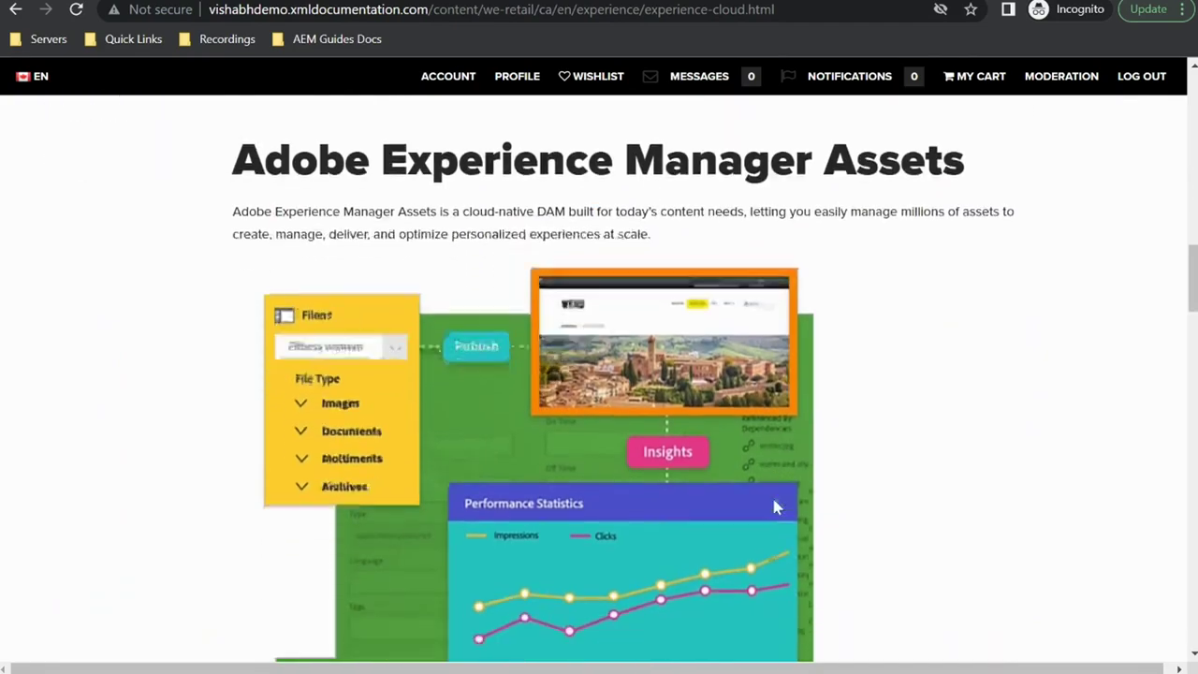
scroll(774, 500, down, 7)
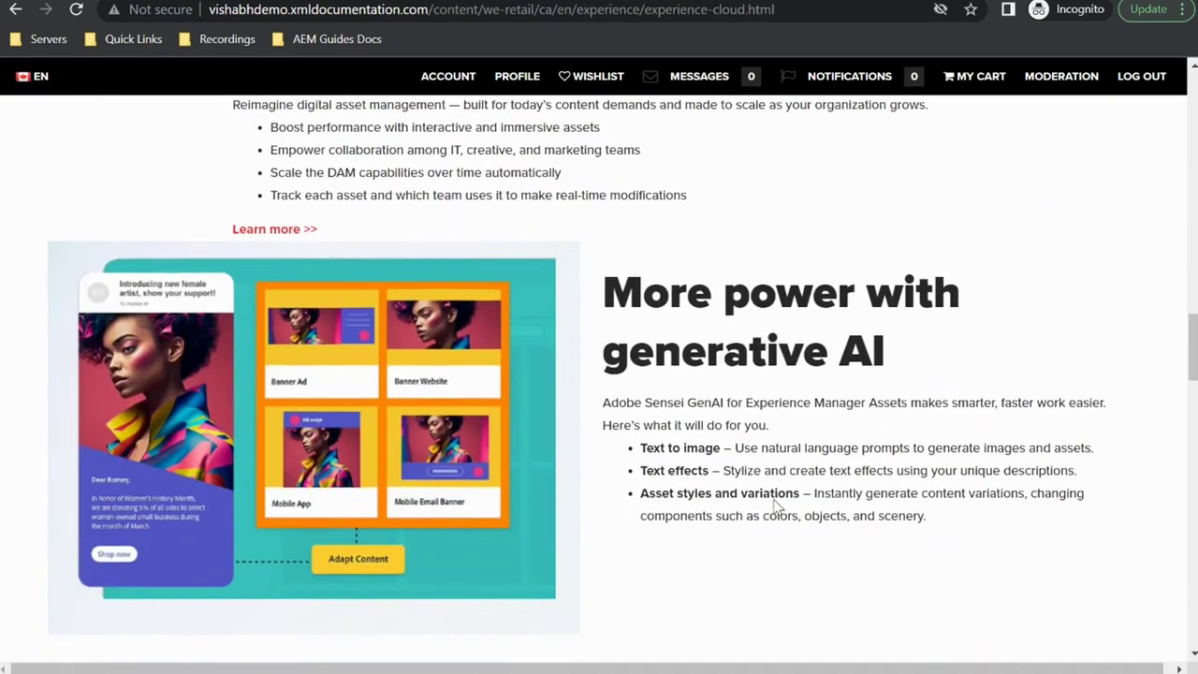
scroll(774, 506, down, 15)
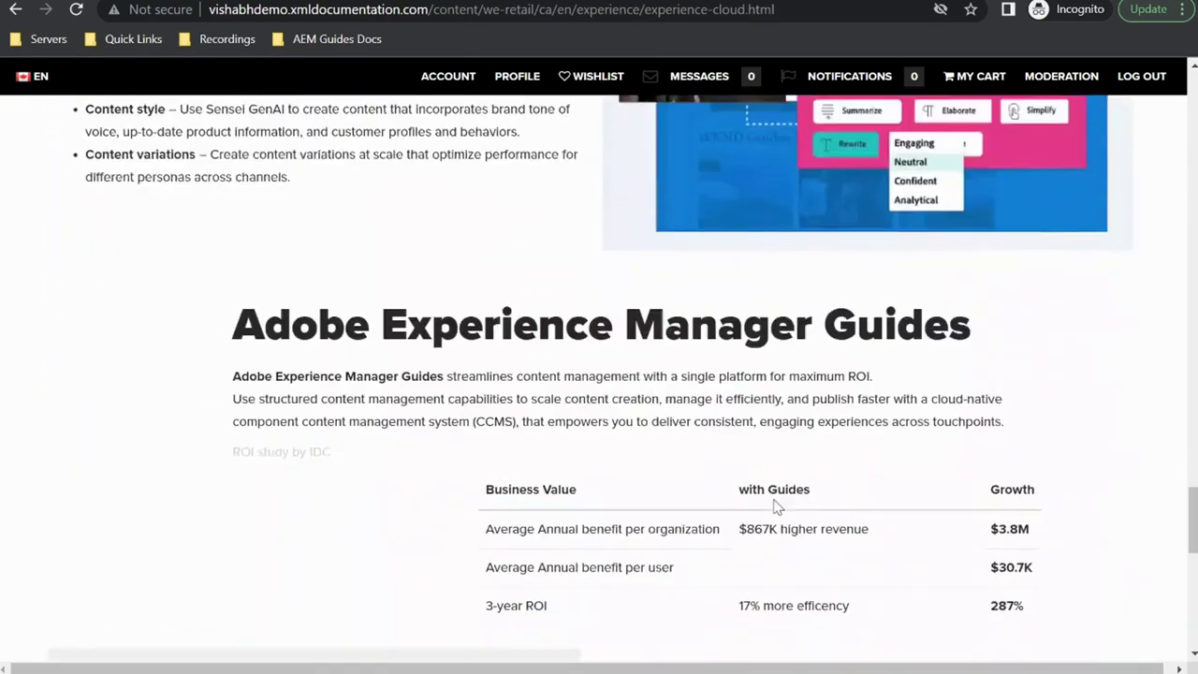
scroll(774, 506, down, 3)
scroll(774, 506, up, 3)
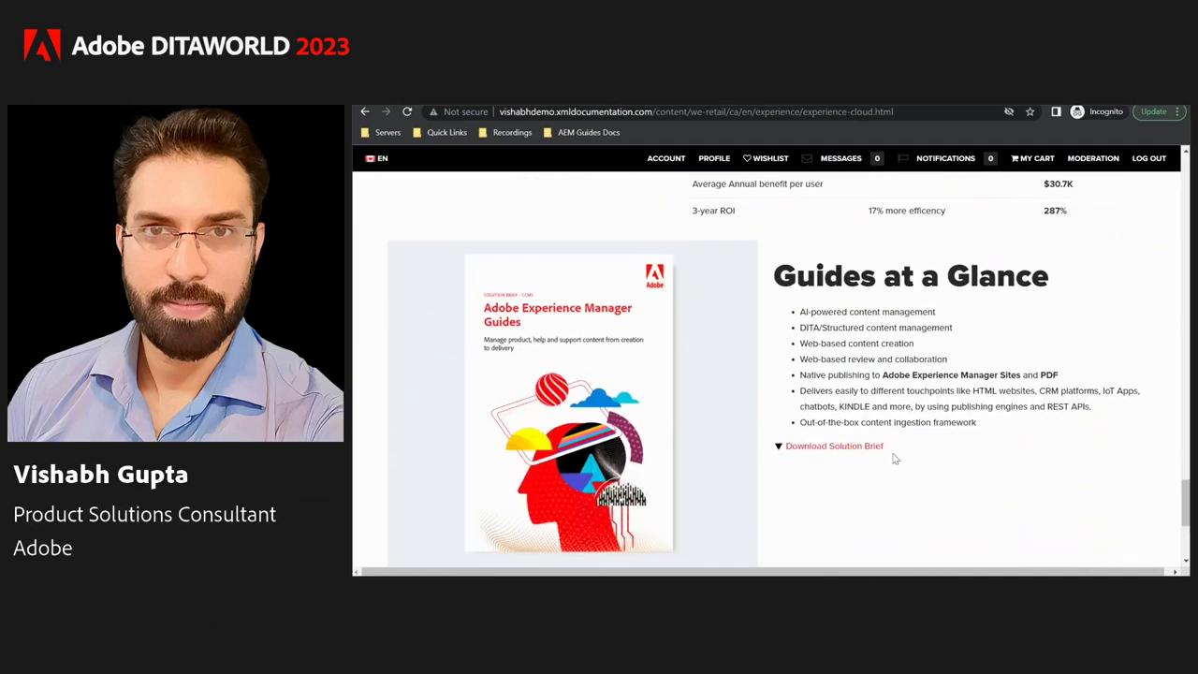
Play the embedded #AdobeSummit 2023 Day One Sizzle Reel in the Adobe Experience Cloud products section and pause it
scroll(895, 459, up, 5)
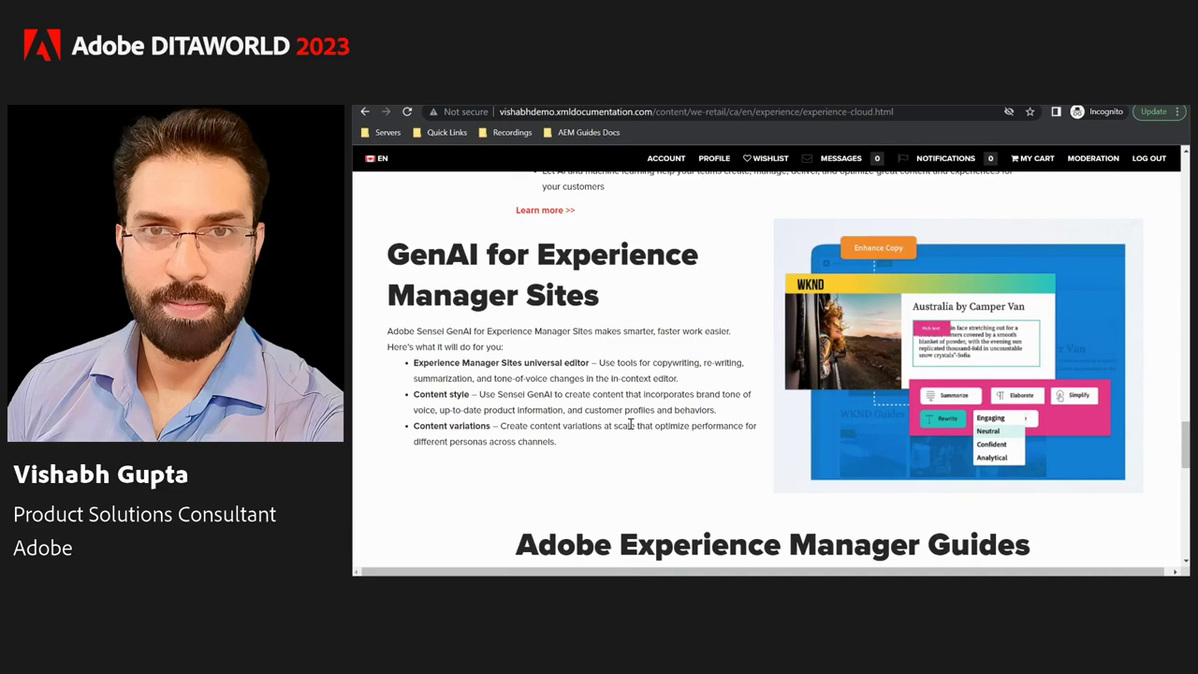
scroll(631, 424, up, 10)
scroll(631, 477, up, 8)
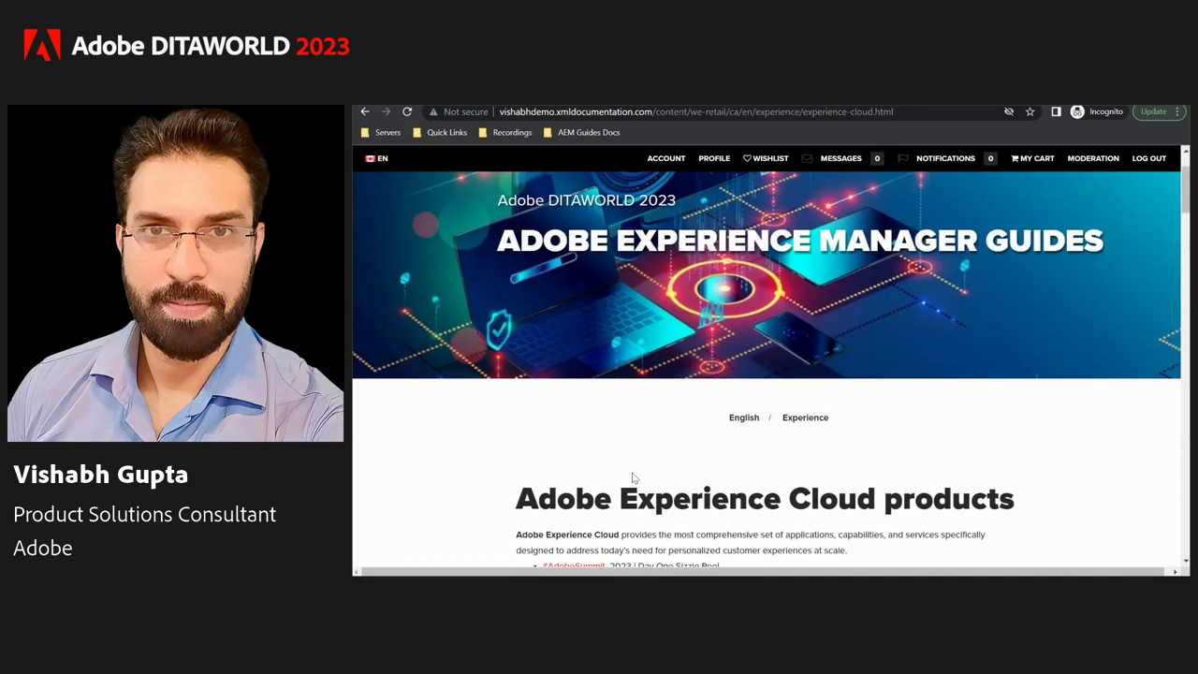
scroll(631, 474, down, 3)
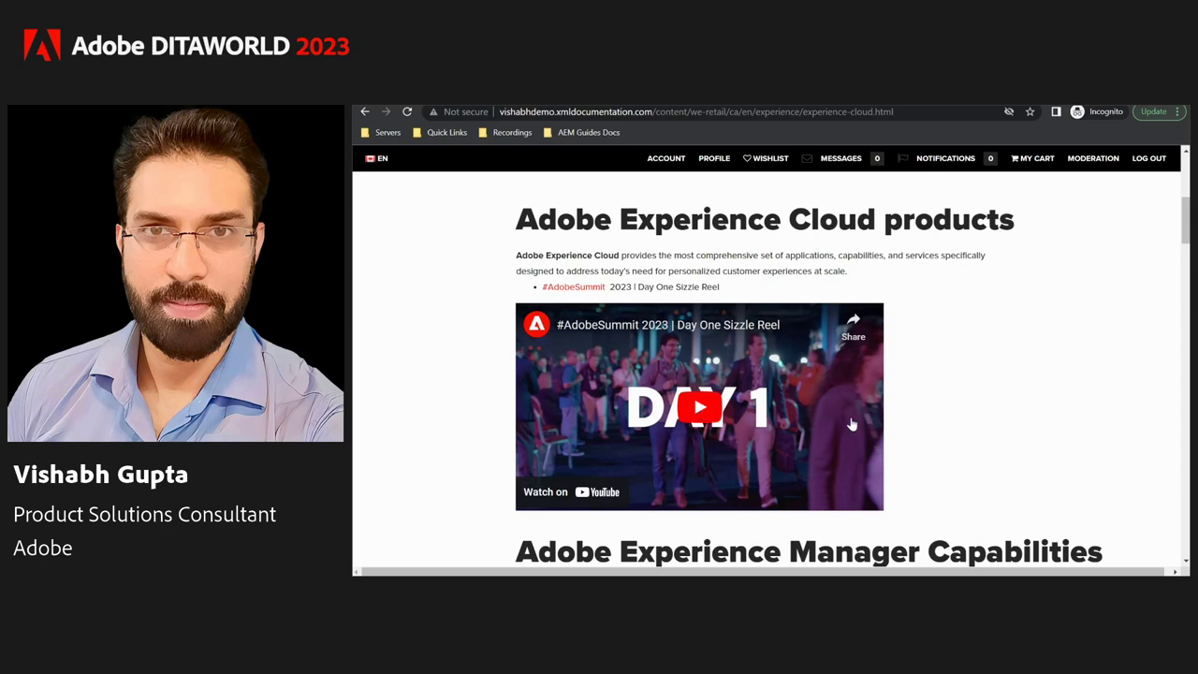
scroll(833, 421, down, 1)
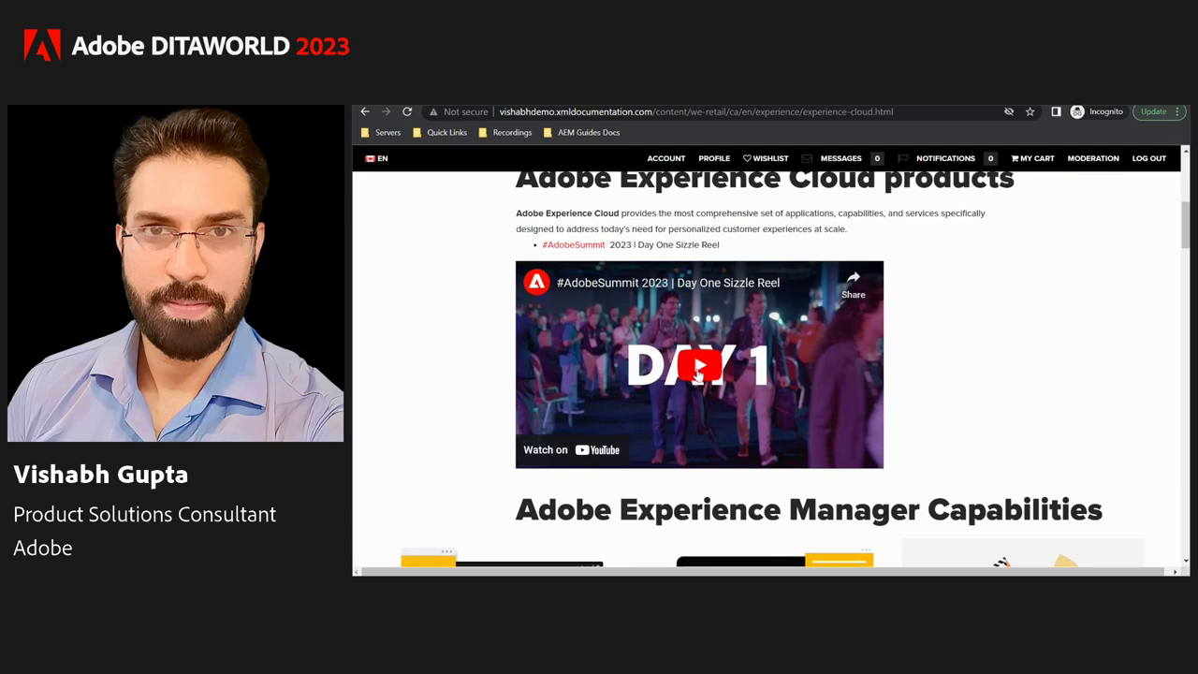
click(698, 369)
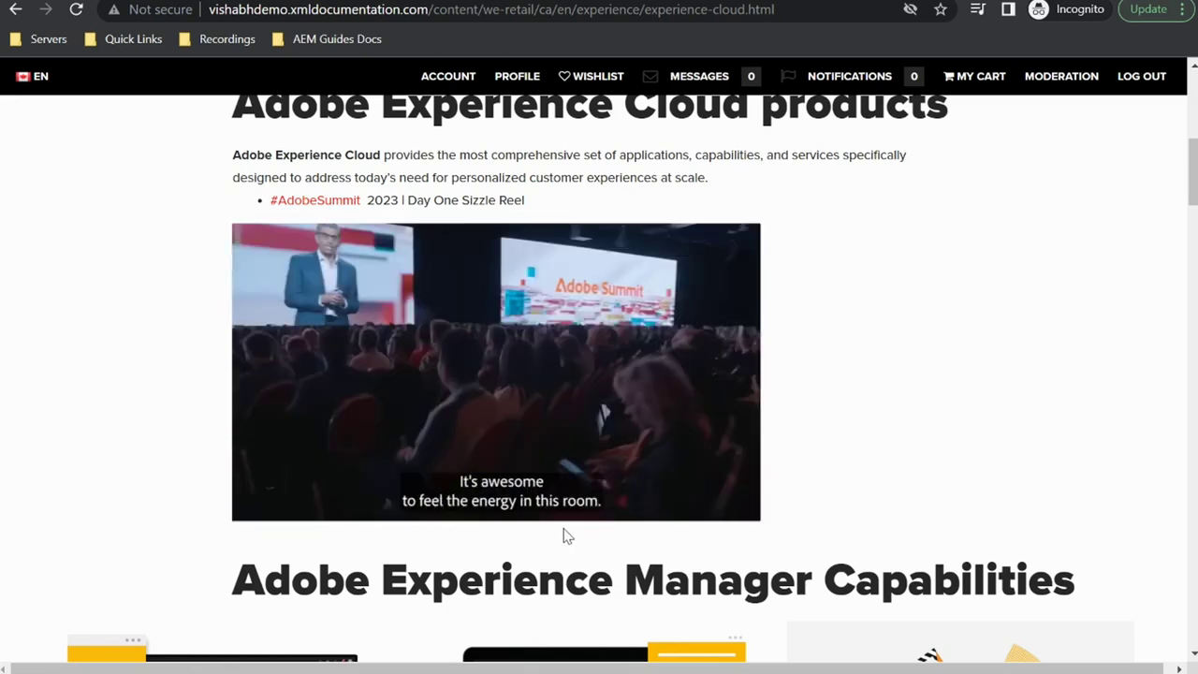
click(315, 482)
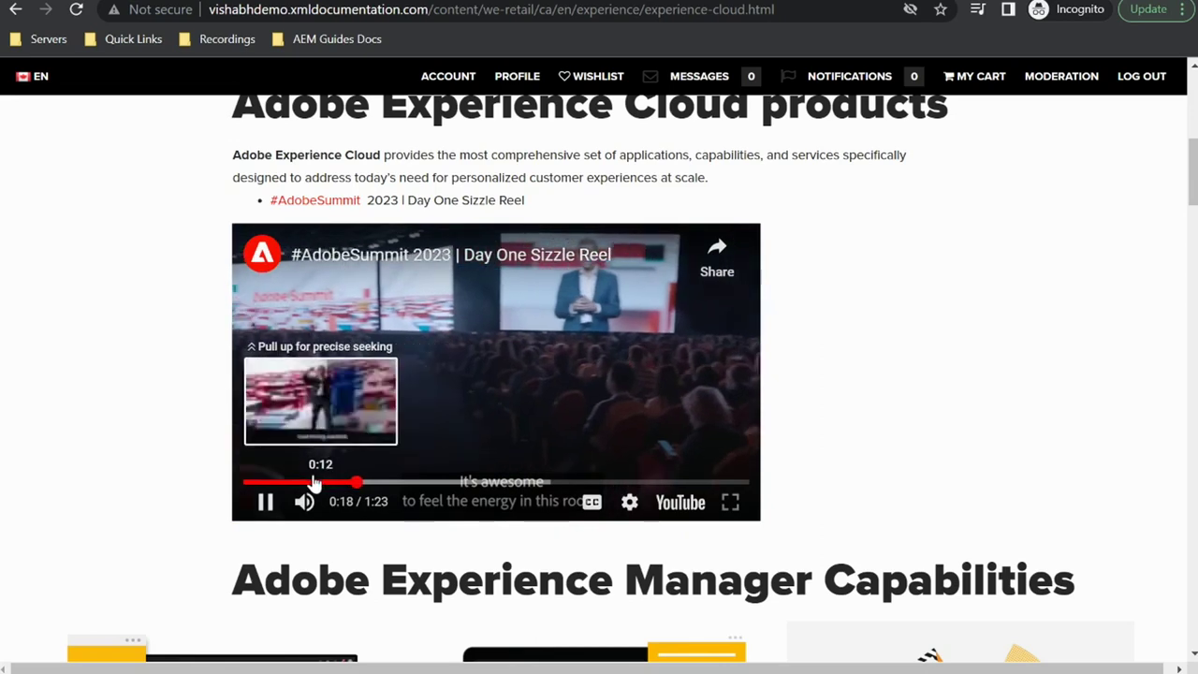
click(266, 502)
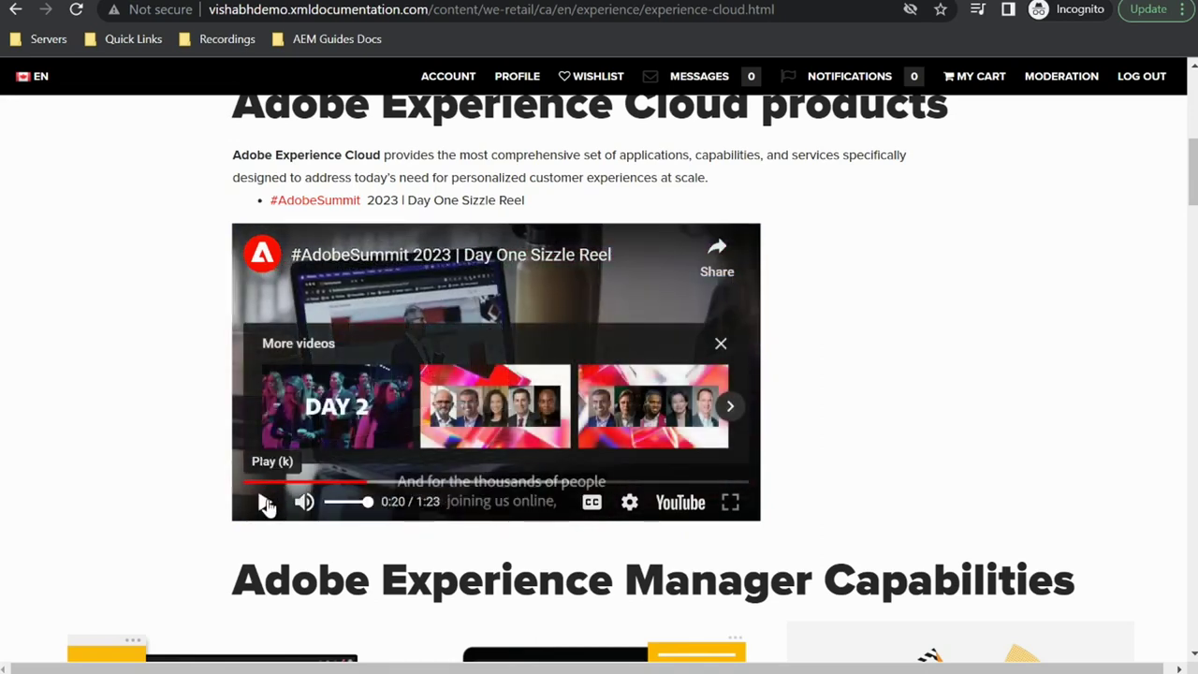
Check the embedded player's suggested Day Two video and its additional sharing options, closing each YouTube page that opens
click(360, 401)
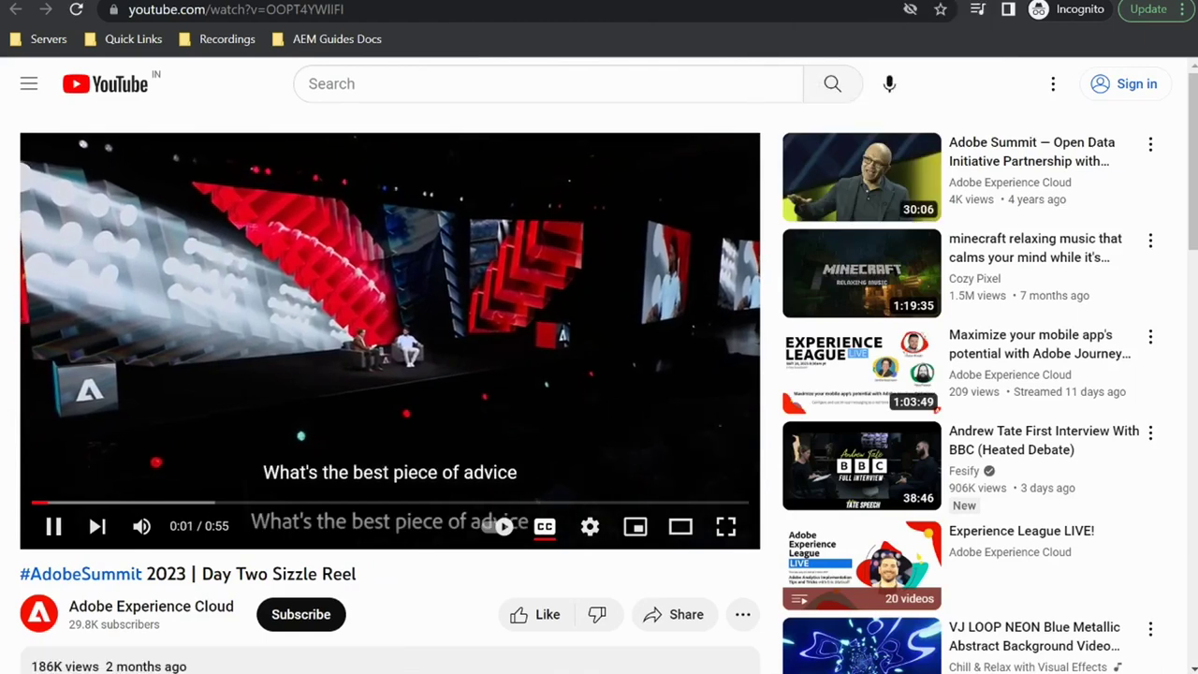
key(ctrl+w)
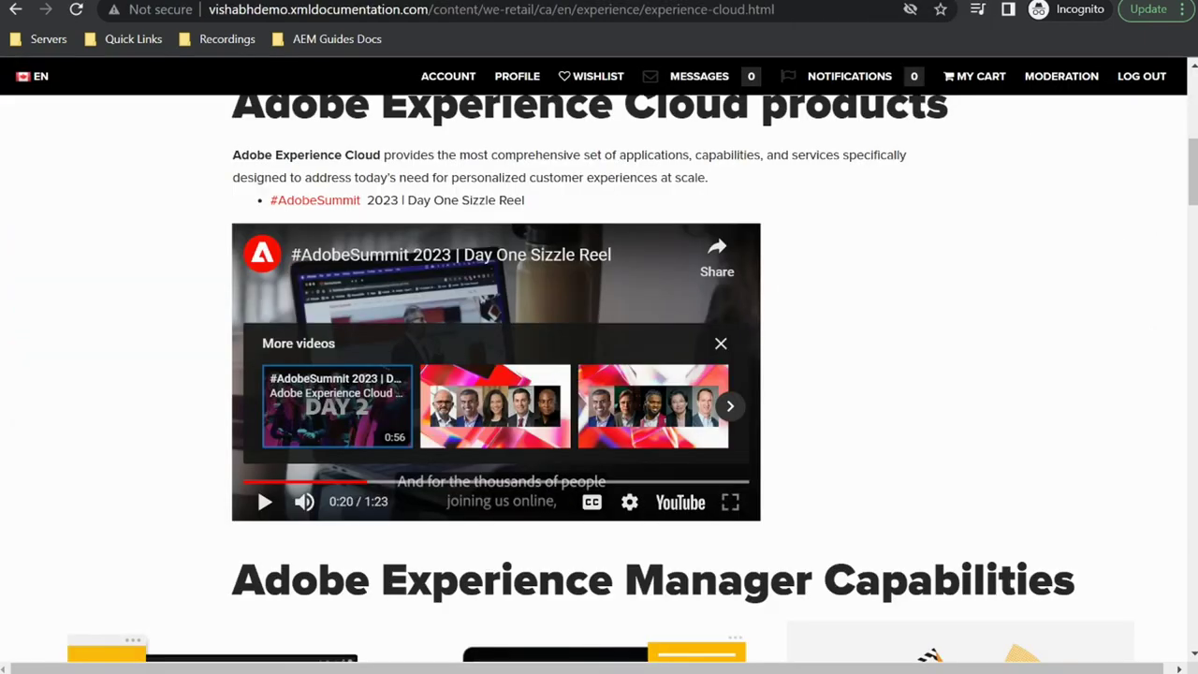
click(718, 256)
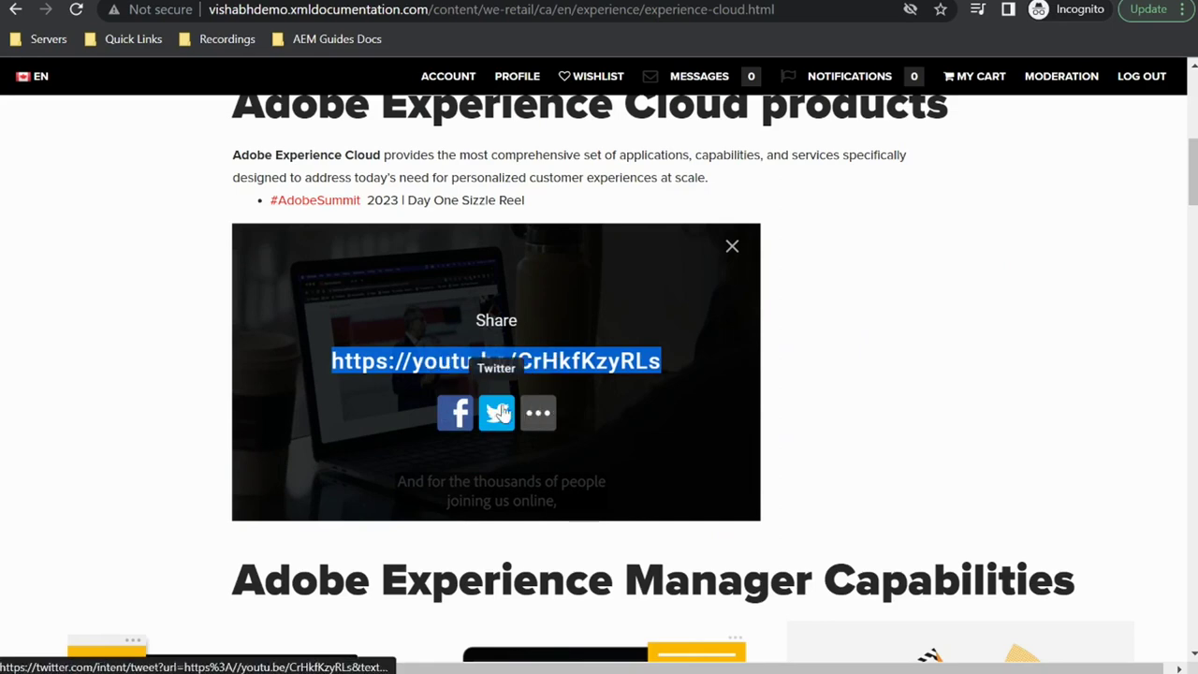
click(538, 418)
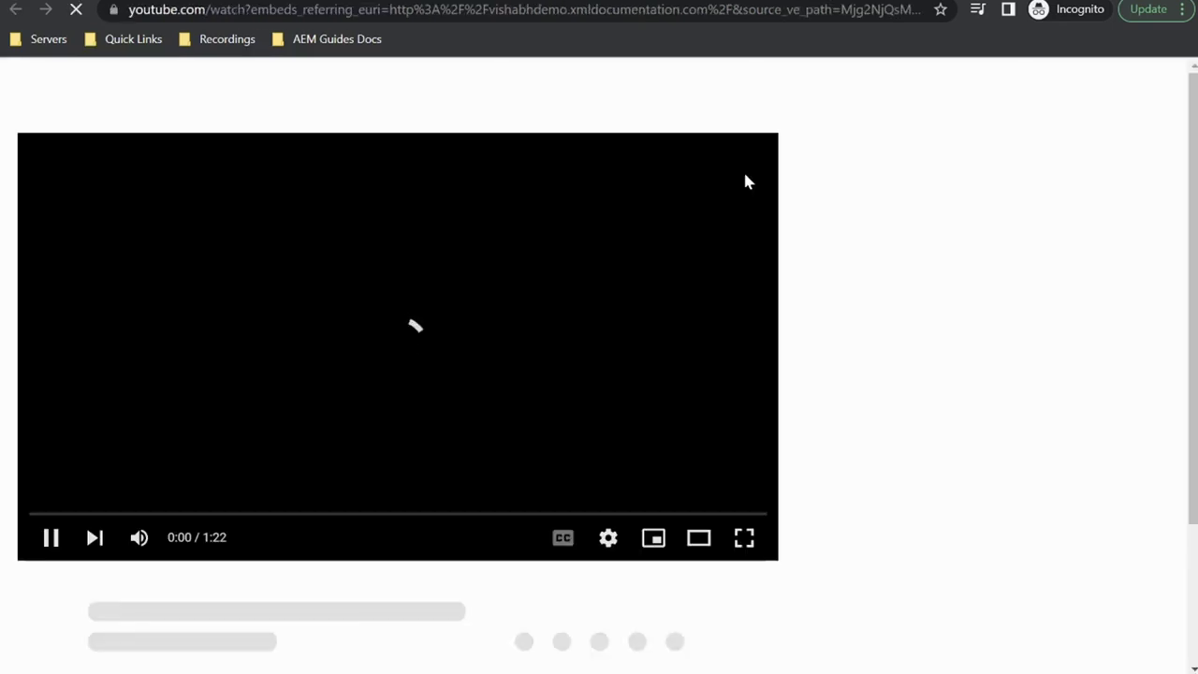
key(ctrl+w)
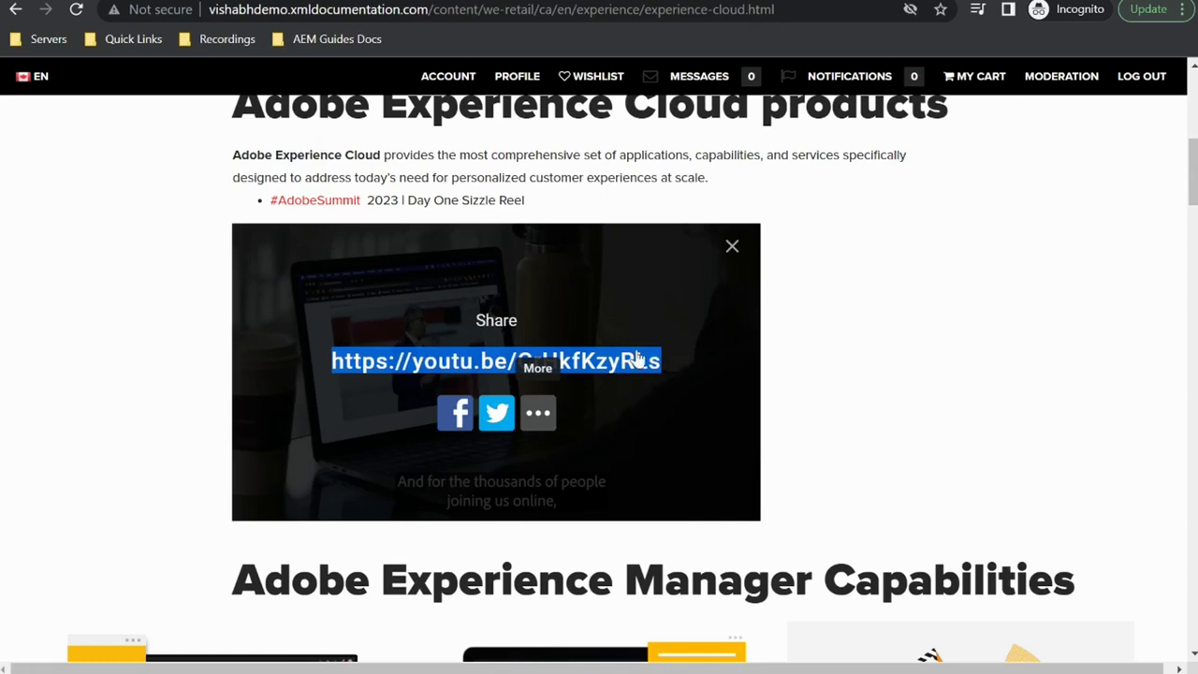
Close the embedded video's sharing overlay and open the Learn more link below the digital asset management bullet list in a new tab
click(729, 248)
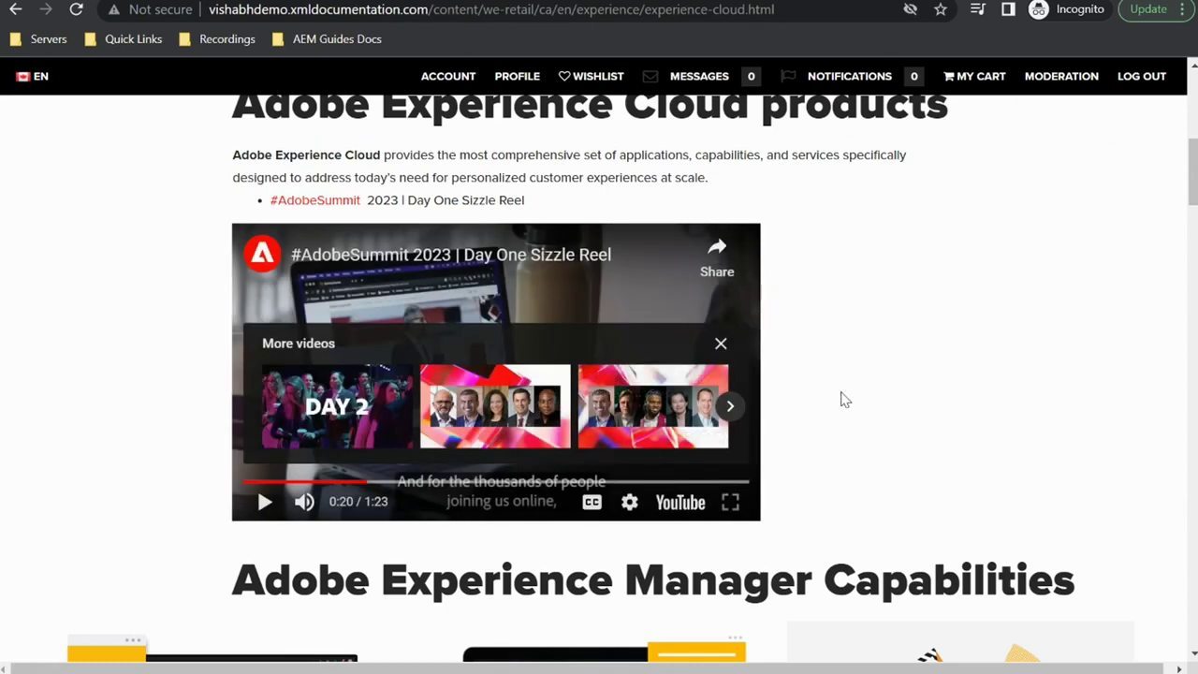
scroll(842, 400, down, 8)
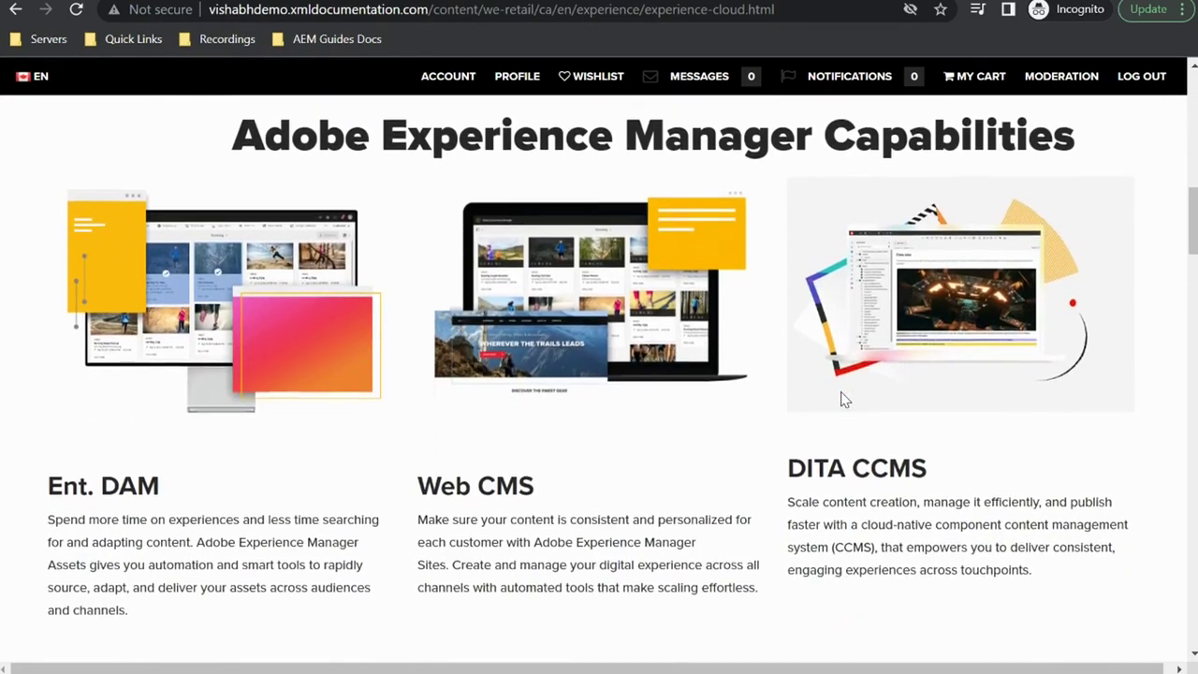
scroll(841, 400, down, 7)
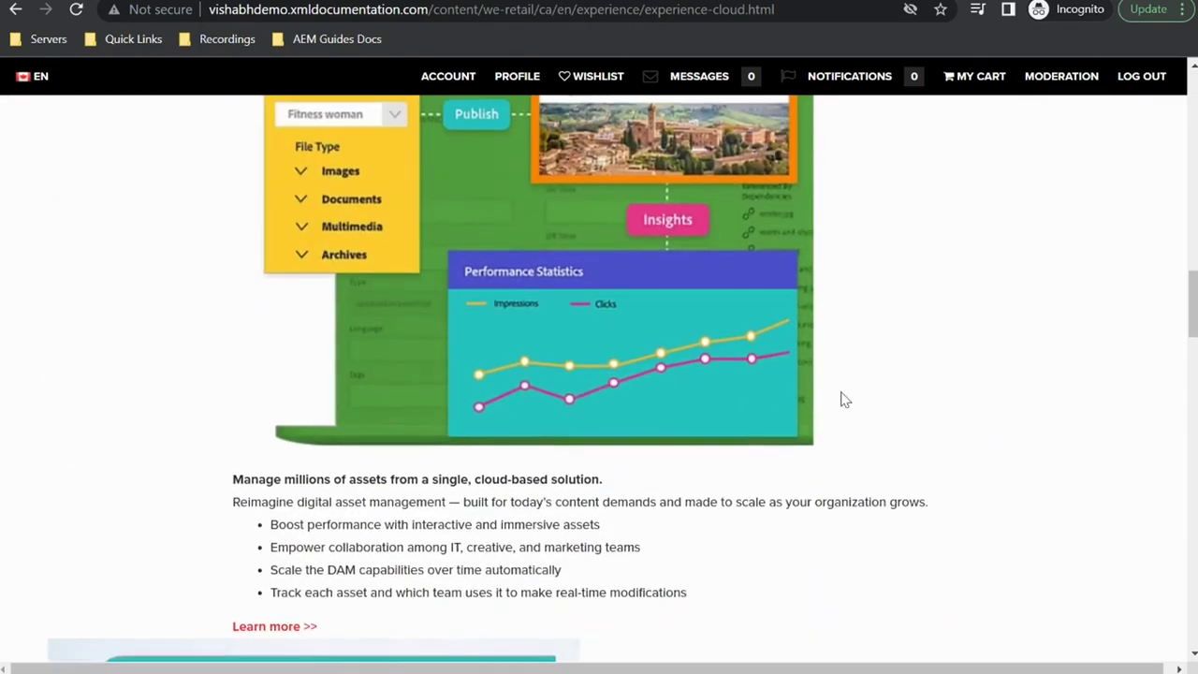
scroll(841, 399, down, 2)
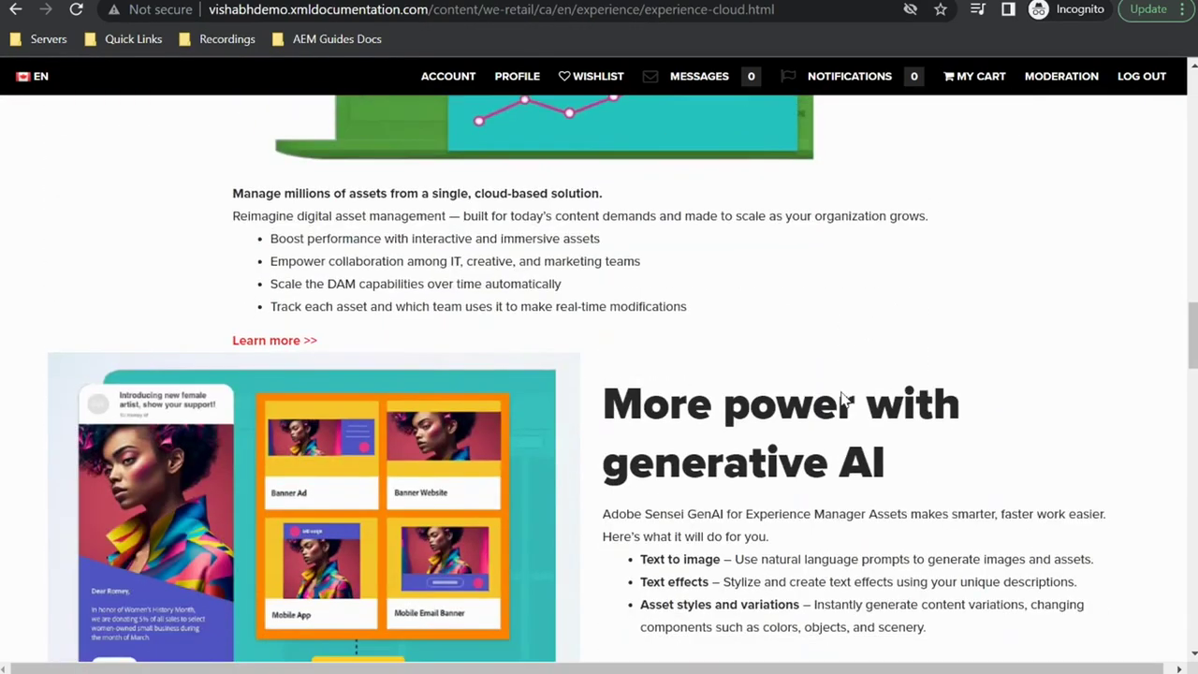
right_click(265, 345)
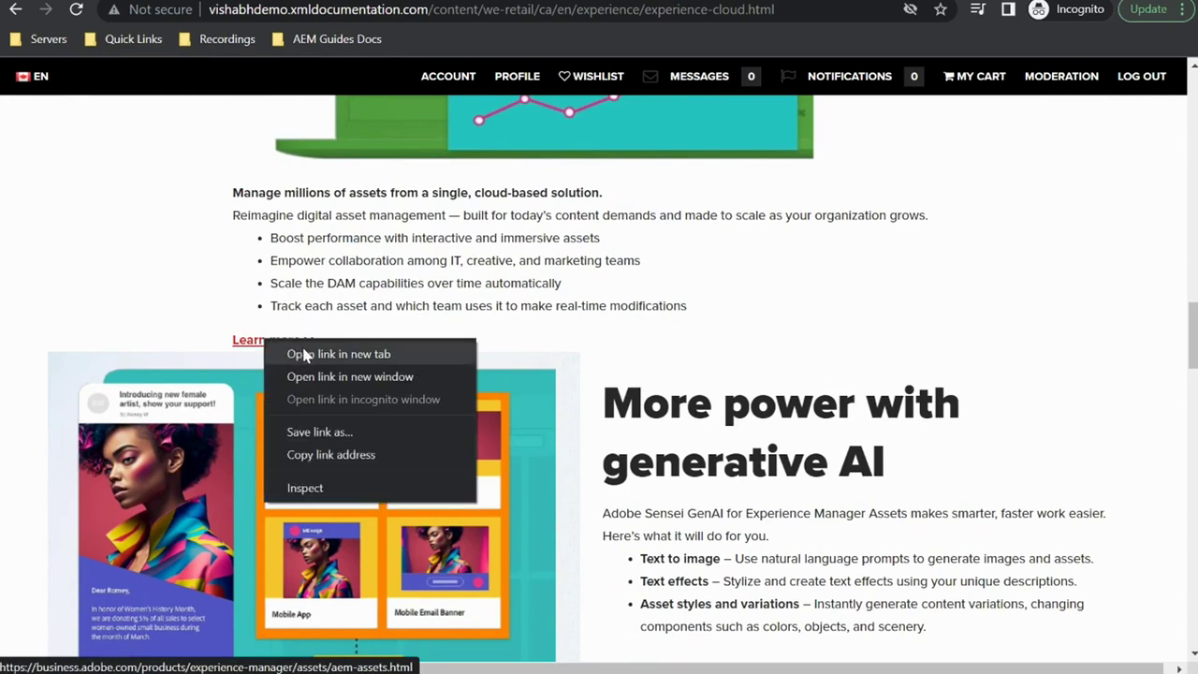
click(307, 355)
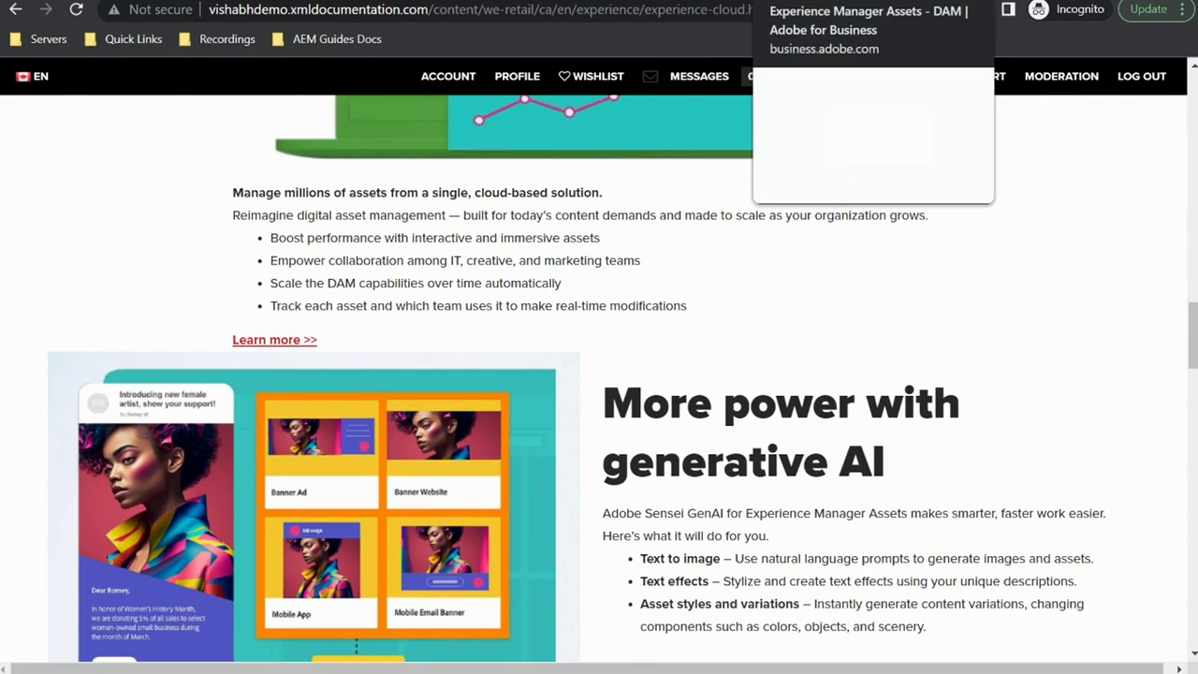
View the Experience Manager Assets product page, dismissing its location prompt, and return to the published Experience Cloud page
key(ctrl+Tab)
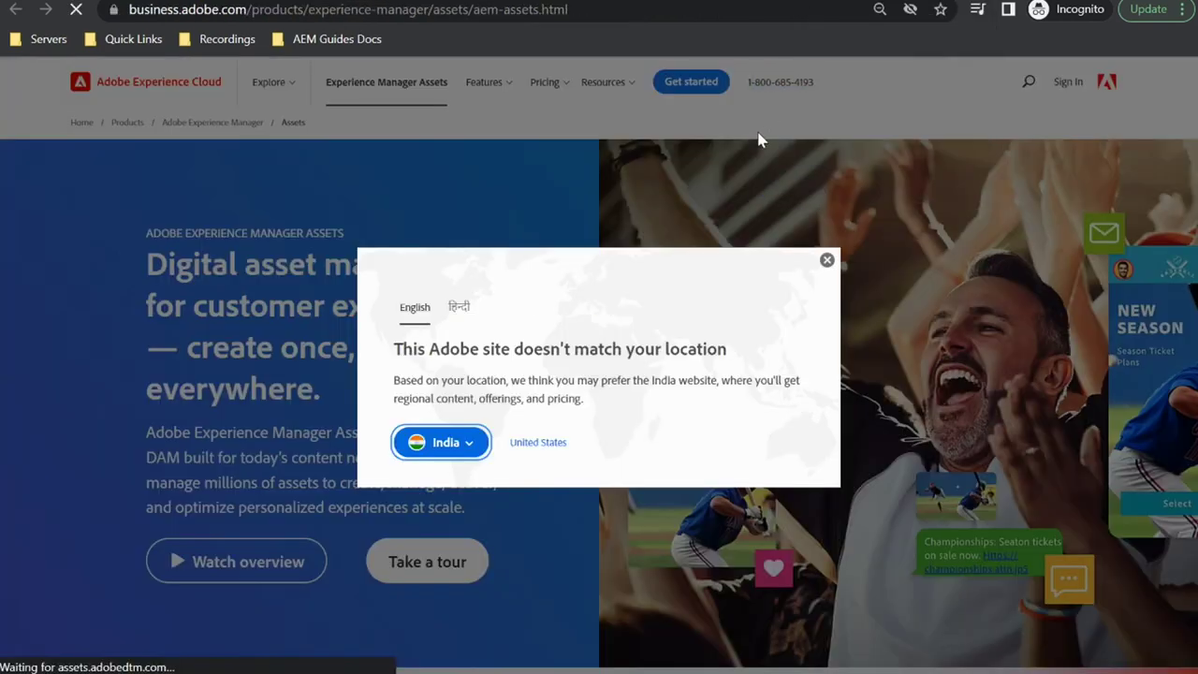
click(827, 260)
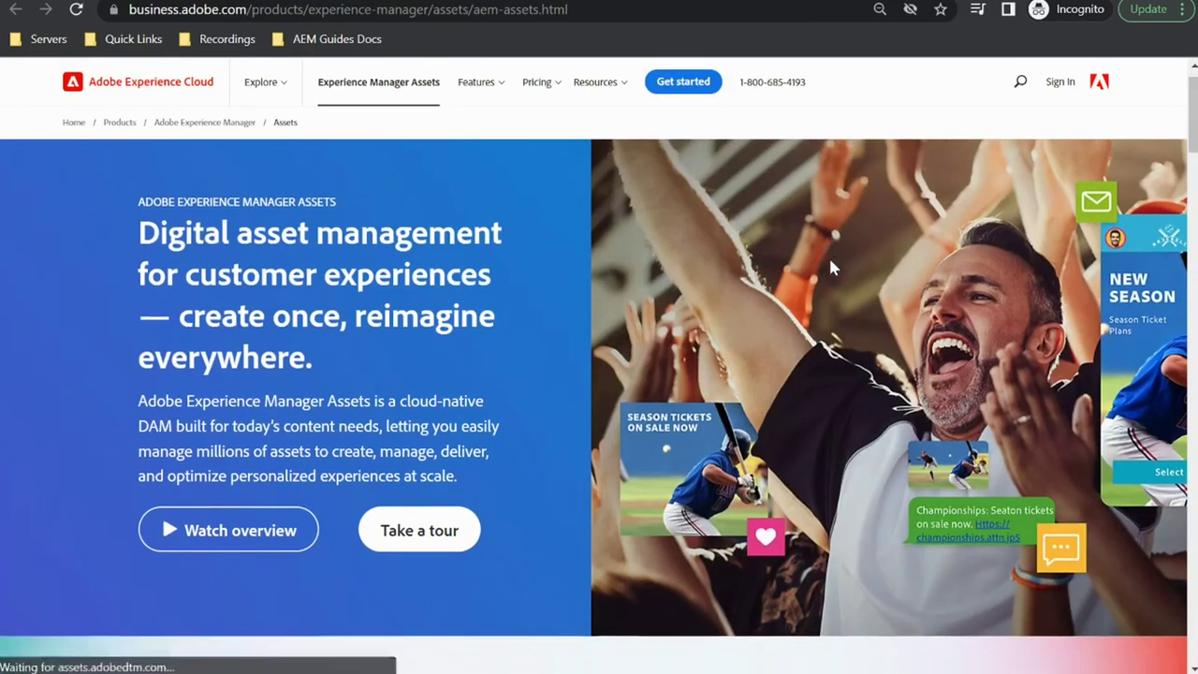
scroll(833, 267, down, 5)
scroll(829, 268, down, 3)
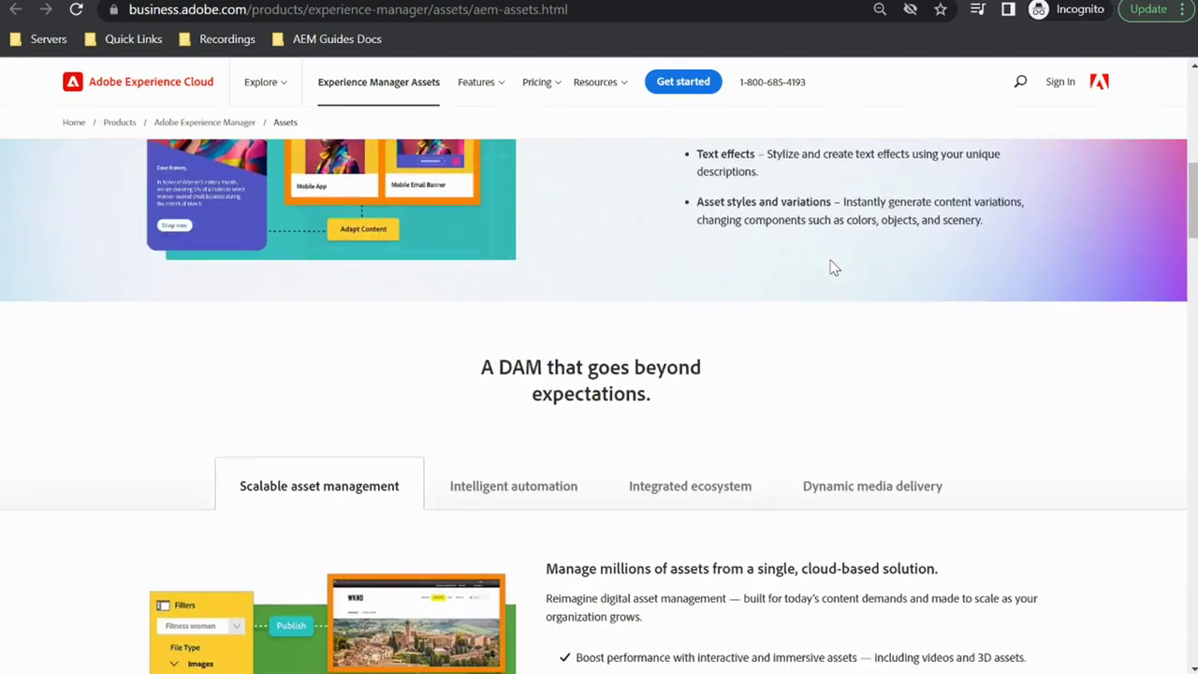
scroll(829, 268, up, 5)
key(ctrl+Tab)
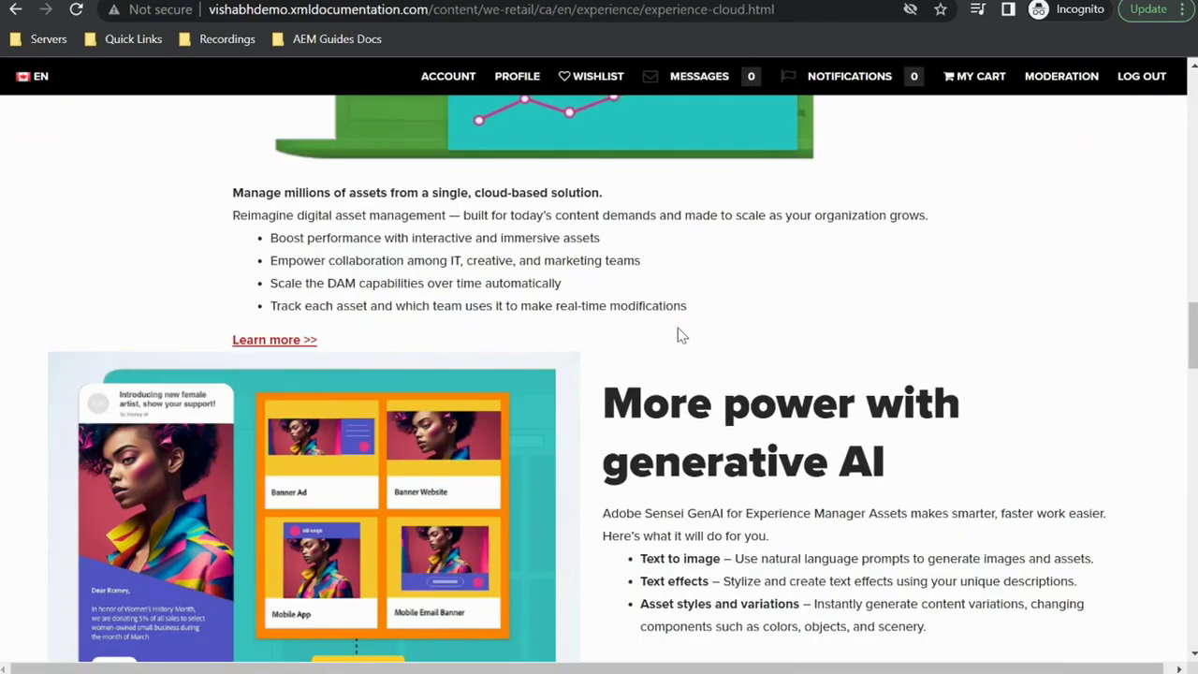
Download the solution brief from the Guides at a Glance section of the published page
scroll(678, 327, down, 15)
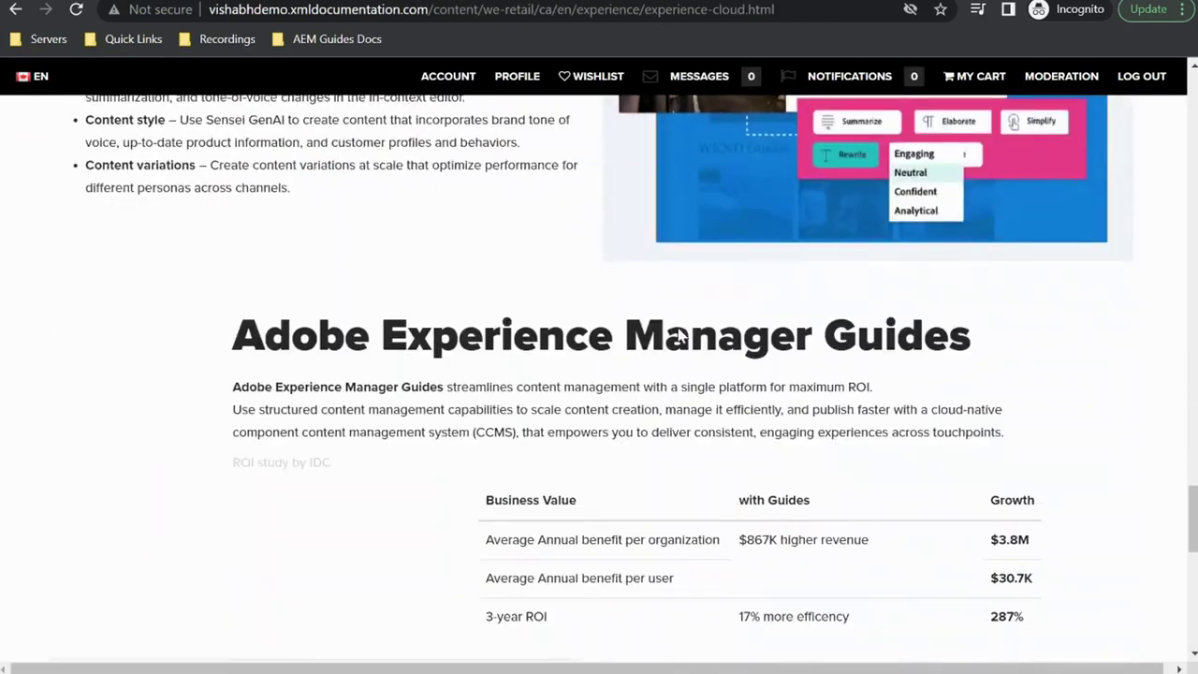
scroll(679, 337, down, 6)
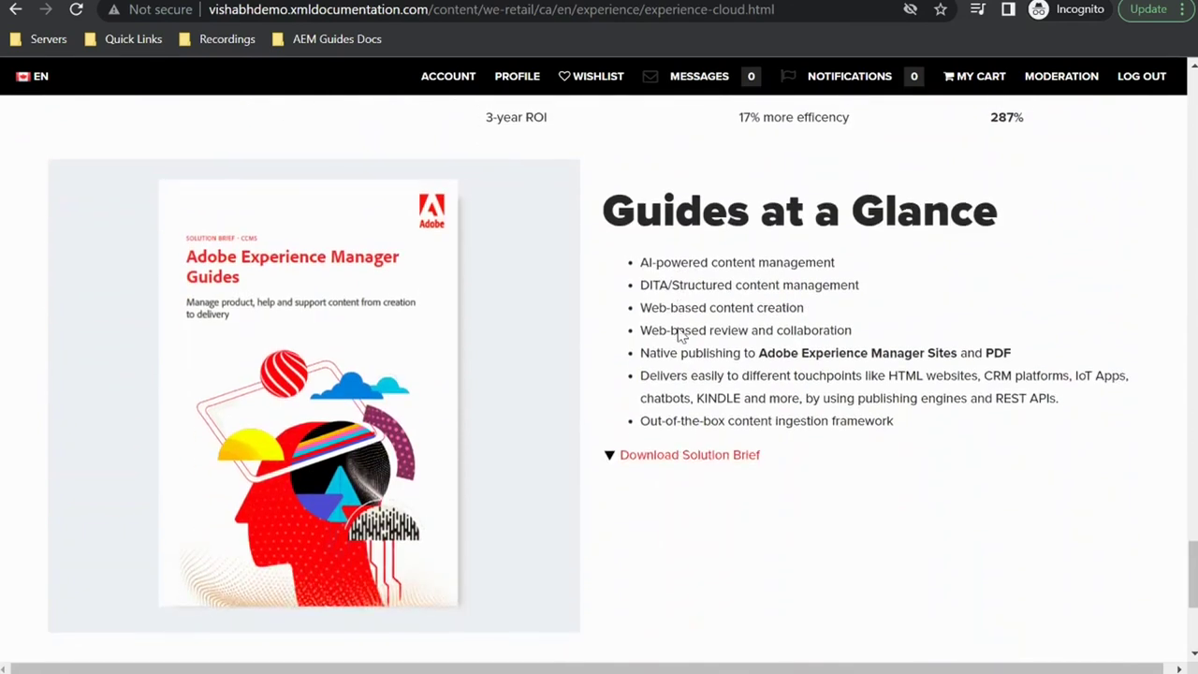
click(668, 457)
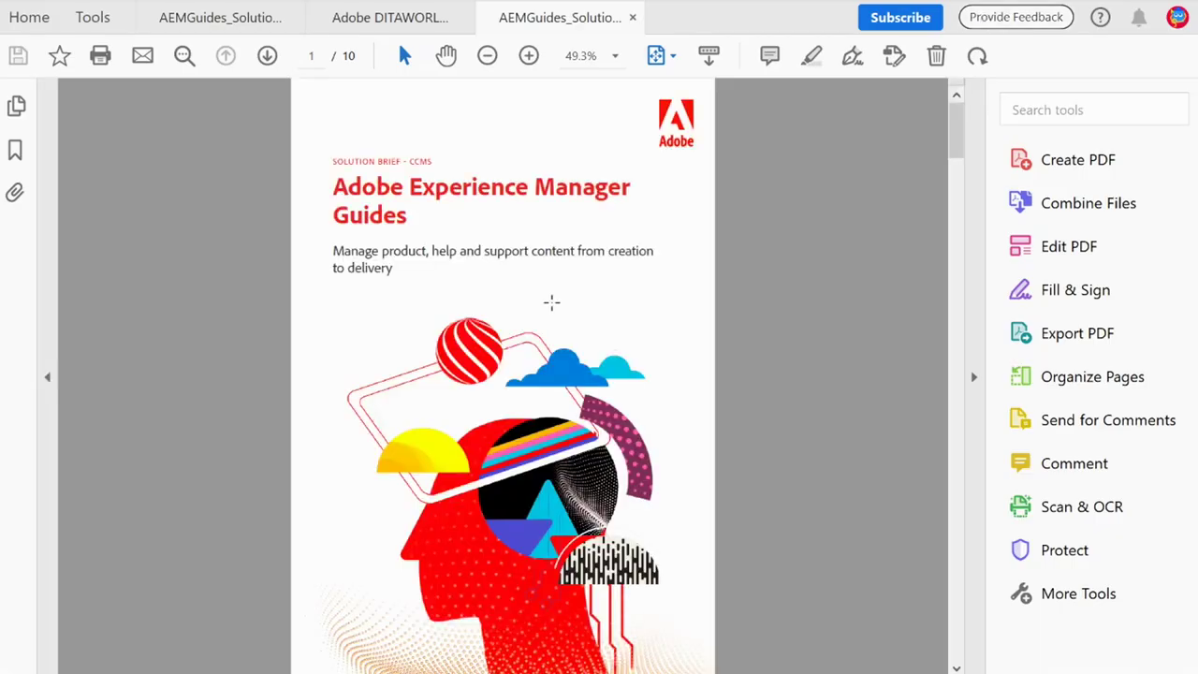
Skim the downloaded Adobe Experience Manager Guides solution brief in Acrobat, and return to the published page in the browser
scroll(552, 301, down, 20)
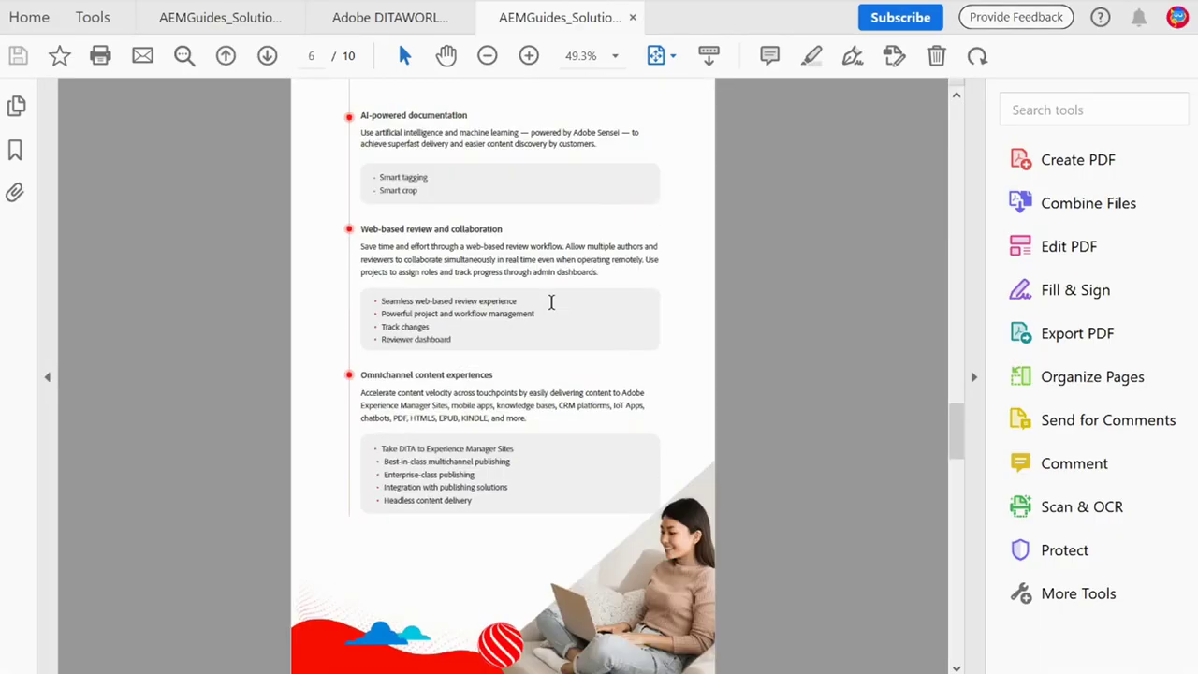
scroll(551, 301, up, 20)
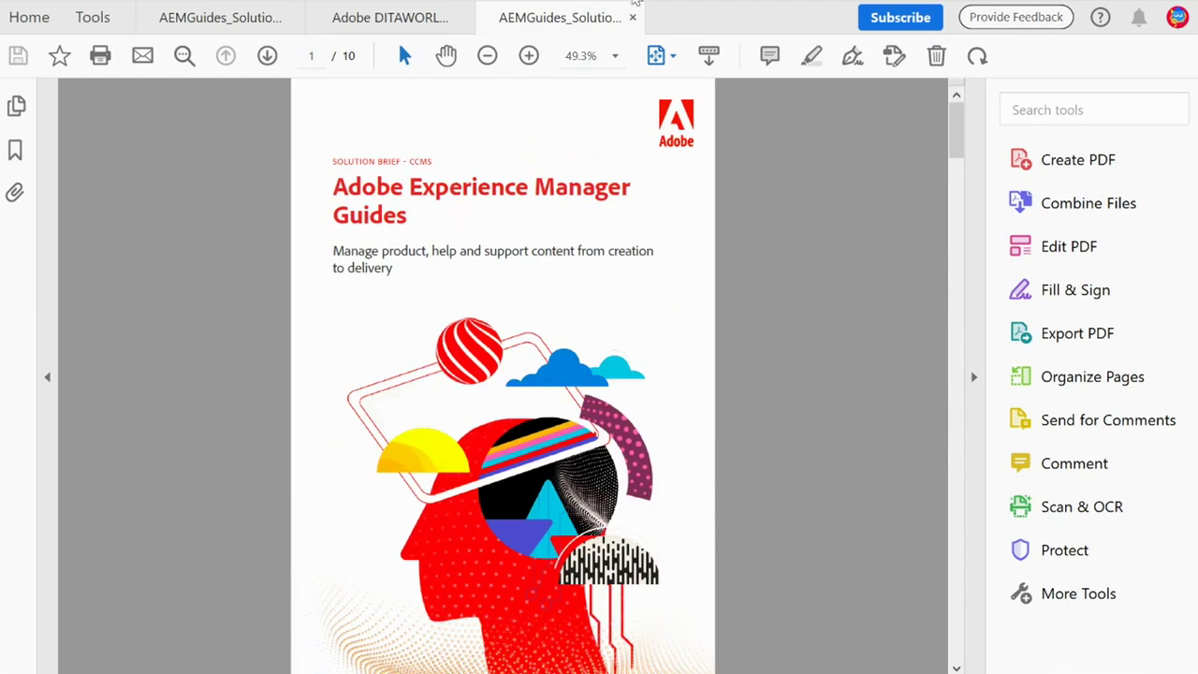
key(alt+Tab)
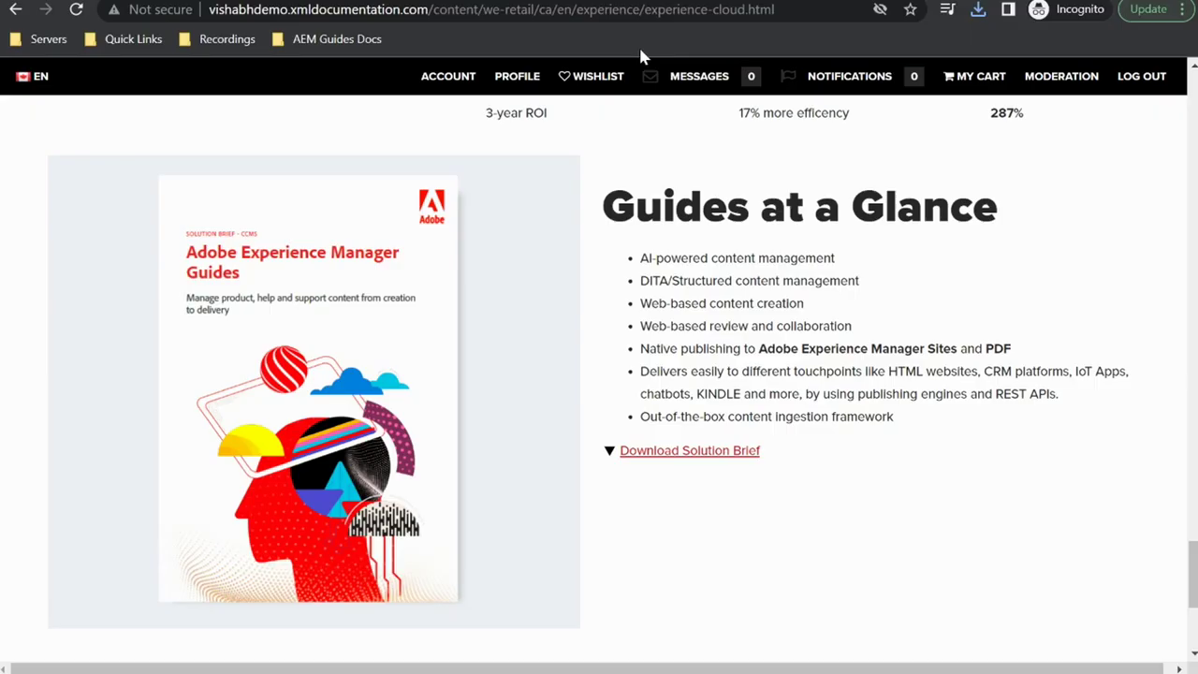
scroll(802, 303, up, 13)
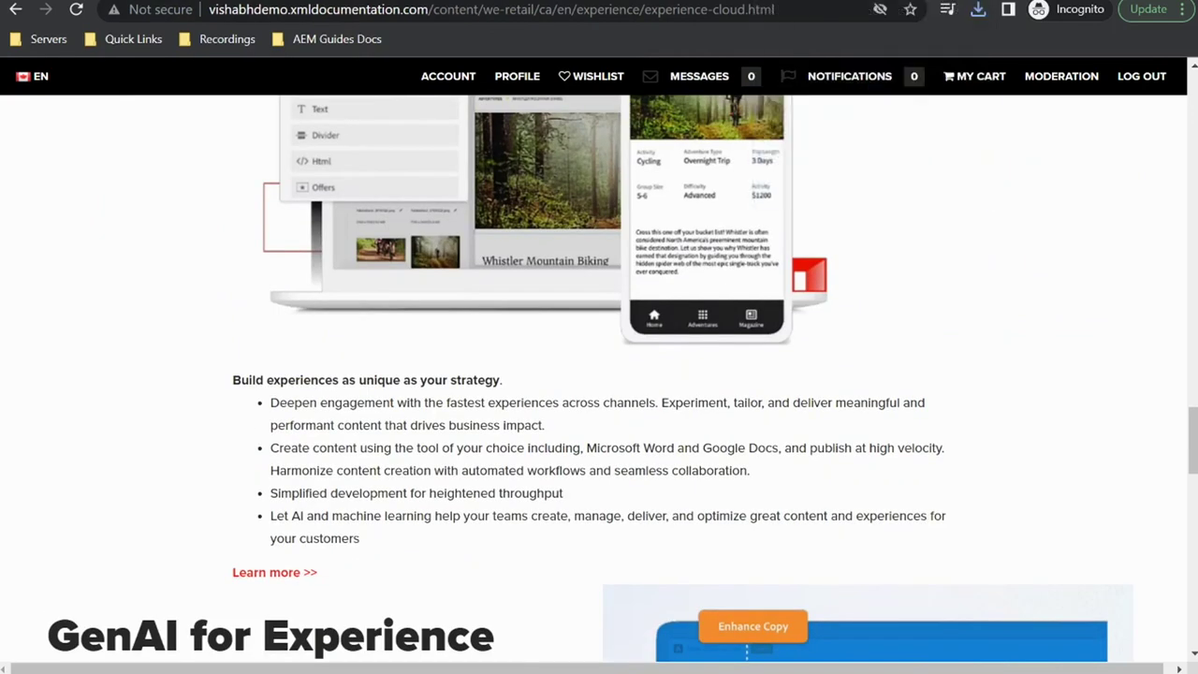
Return to the Guides editor, close the Adobe Experience Manager Assets topic and show the Adobe Experience Manager Products map in Author view
click(253, 3)
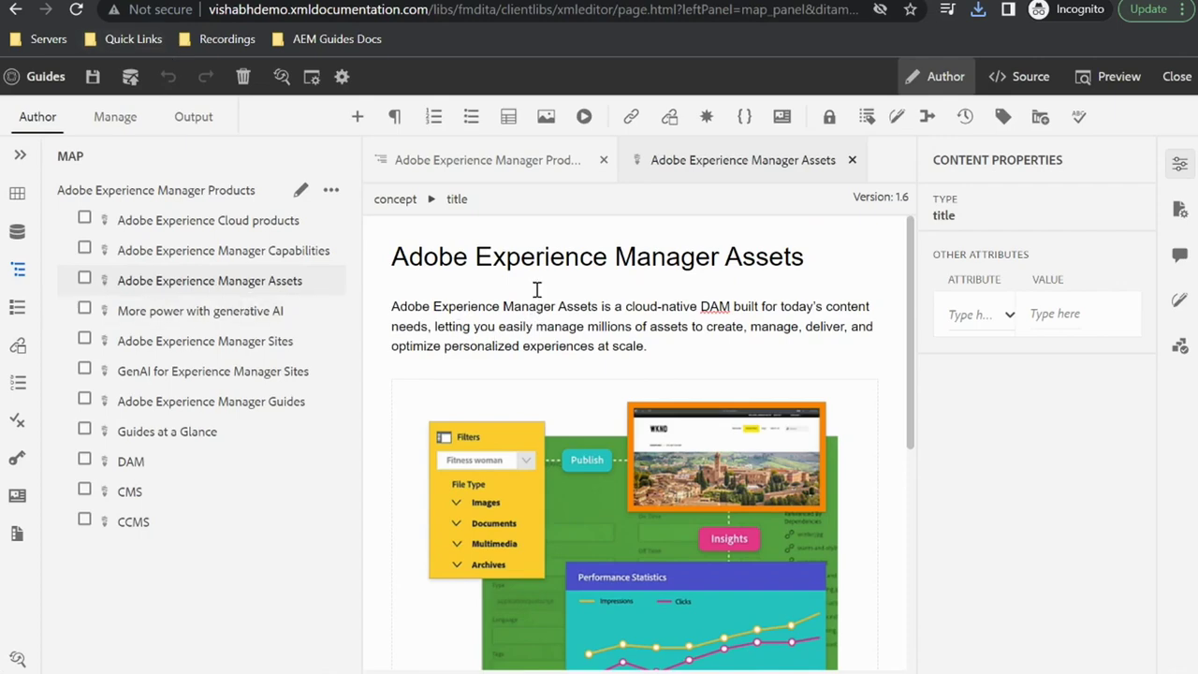
click(853, 165)
click(551, 451)
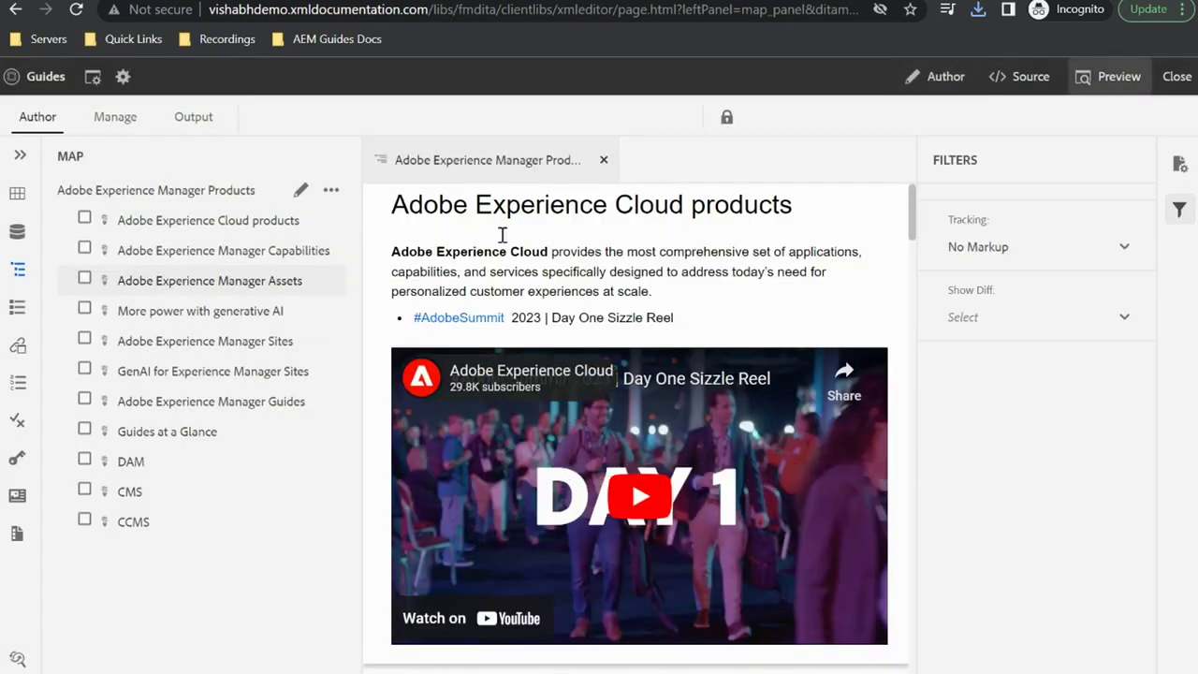
click(936, 77)
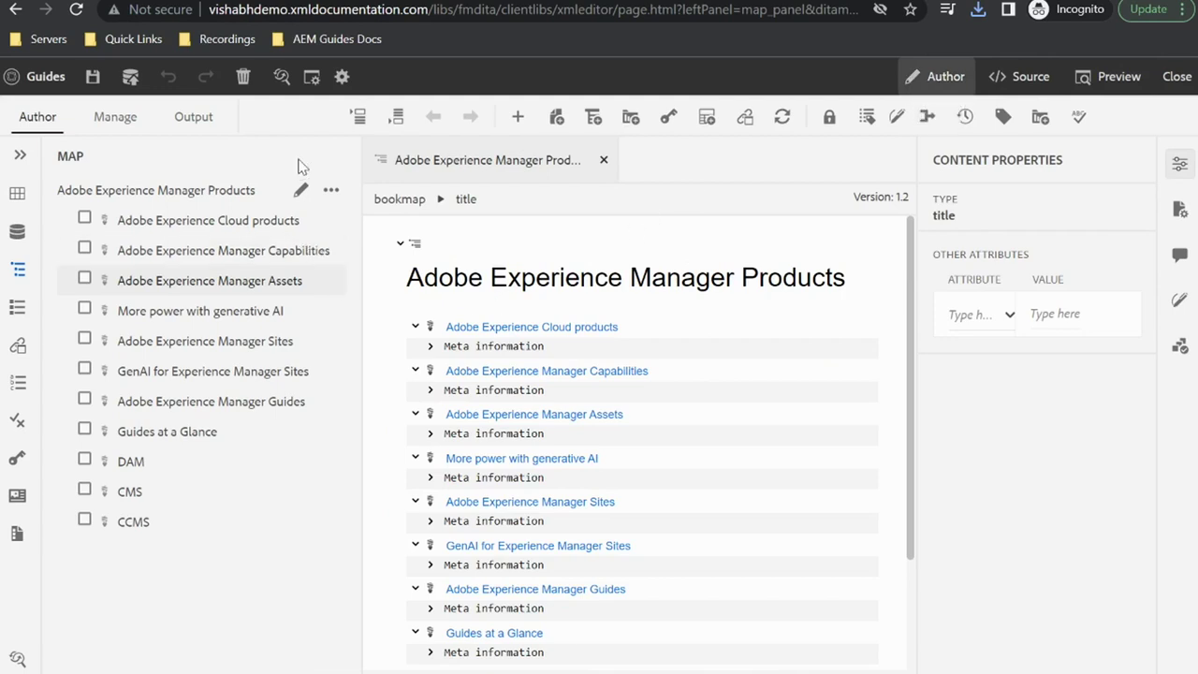
Generate the PDF output of the map with the Adobe DITAWORLD 2023 preset
click(192, 118)
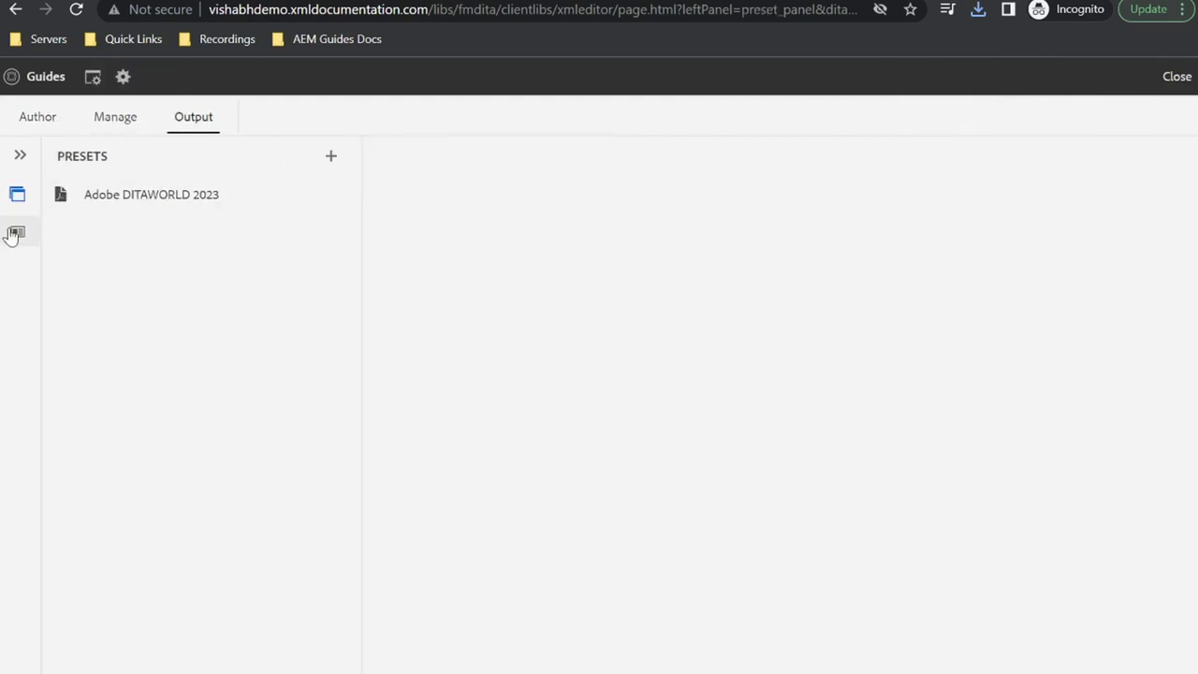
click(138, 196)
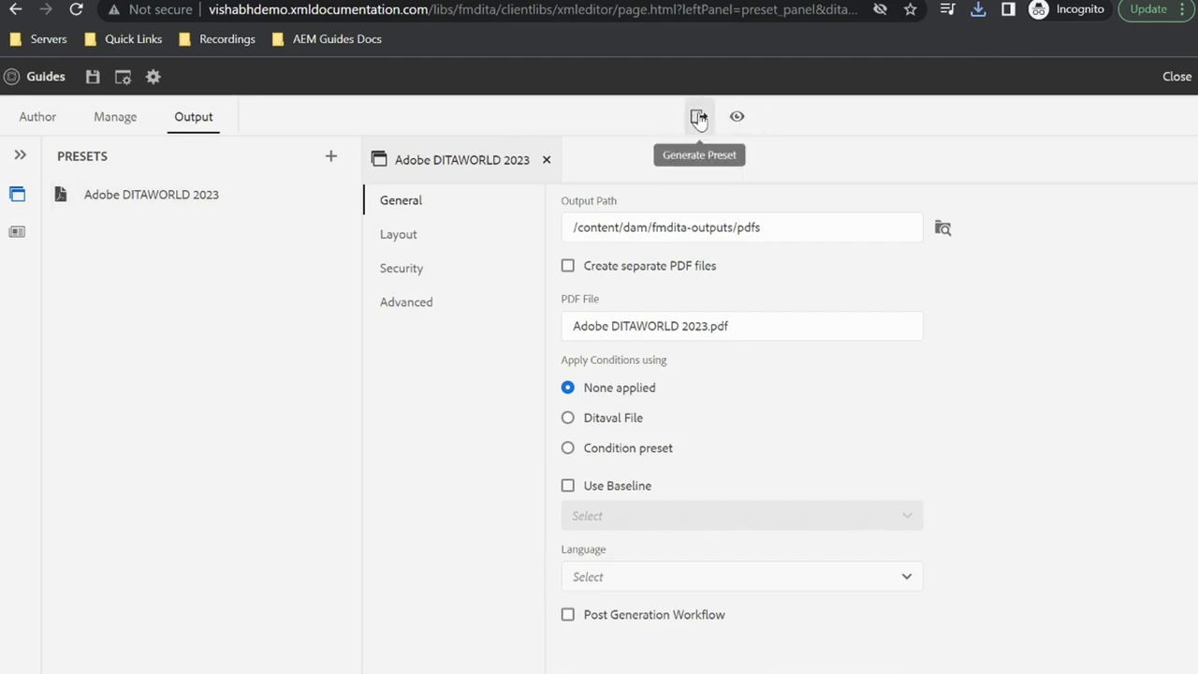
click(698, 118)
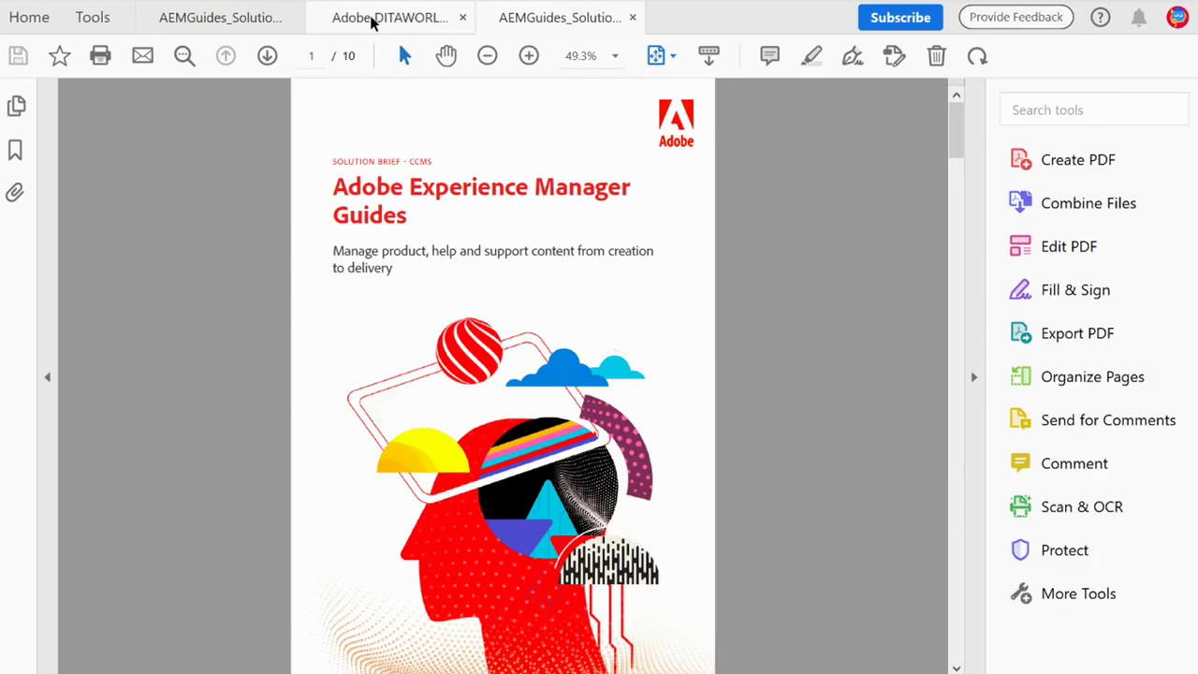
Review the Adobe DITAWORLD 2023 PDF in Acrobat, from the Adobe Experience Manager Assets bookmark through the Guides page and back to the cover
click(372, 23)
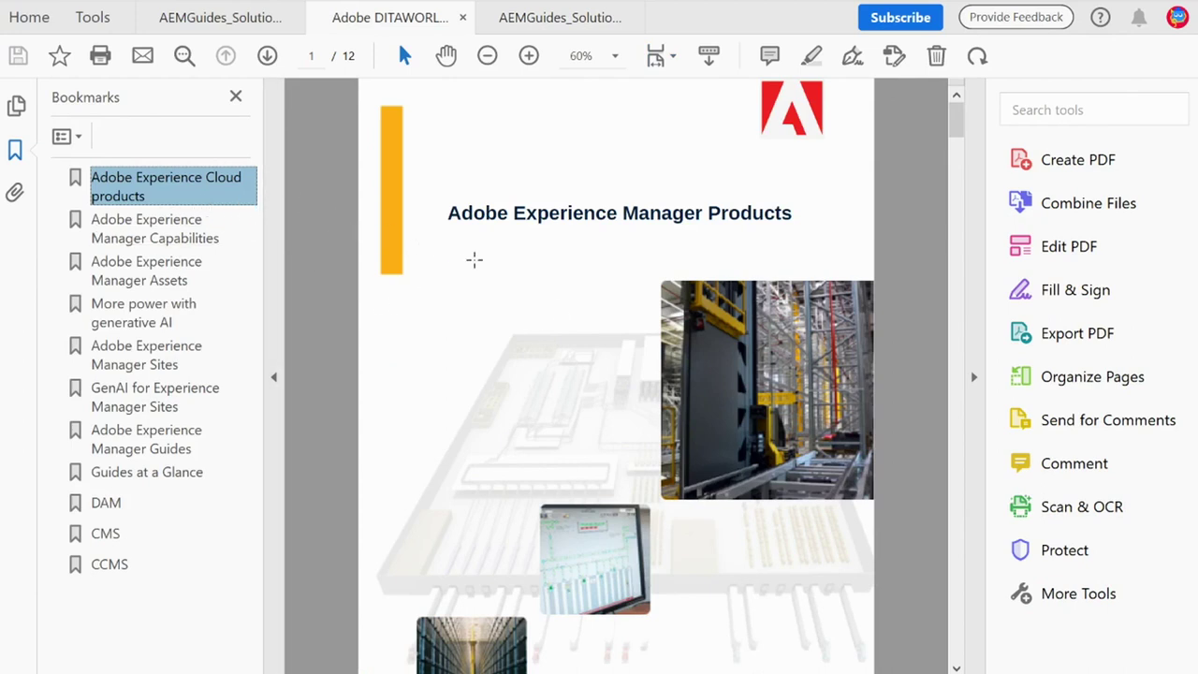
click(158, 285)
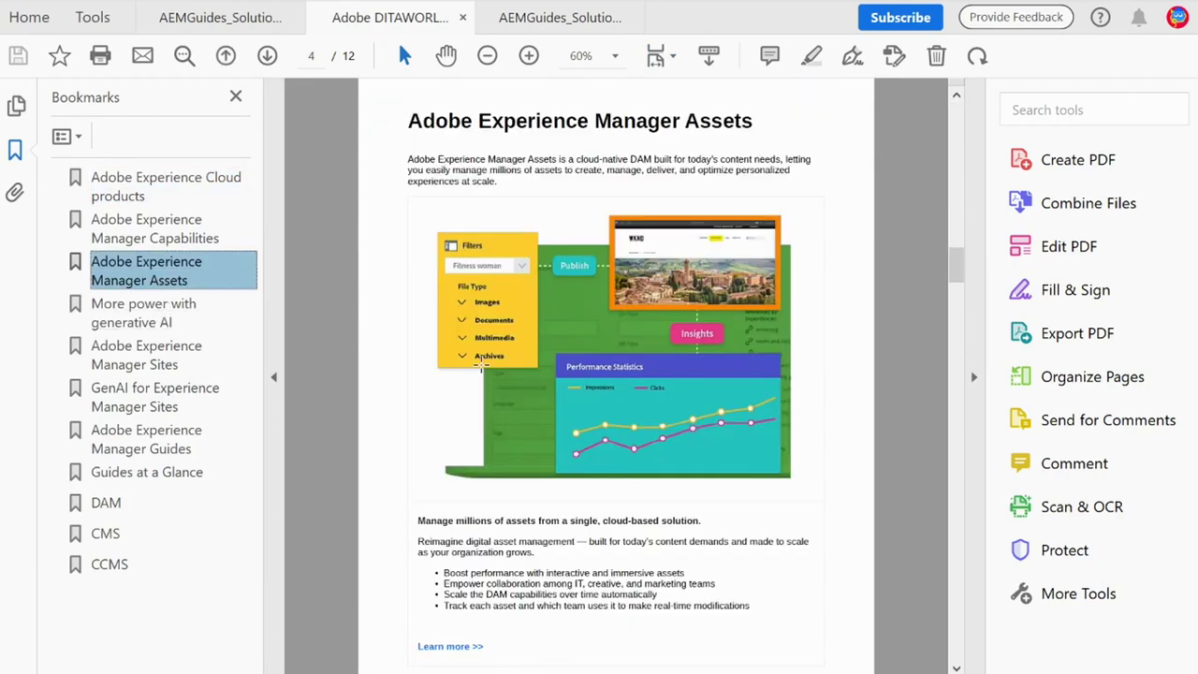
scroll(584, 453, down, 10)
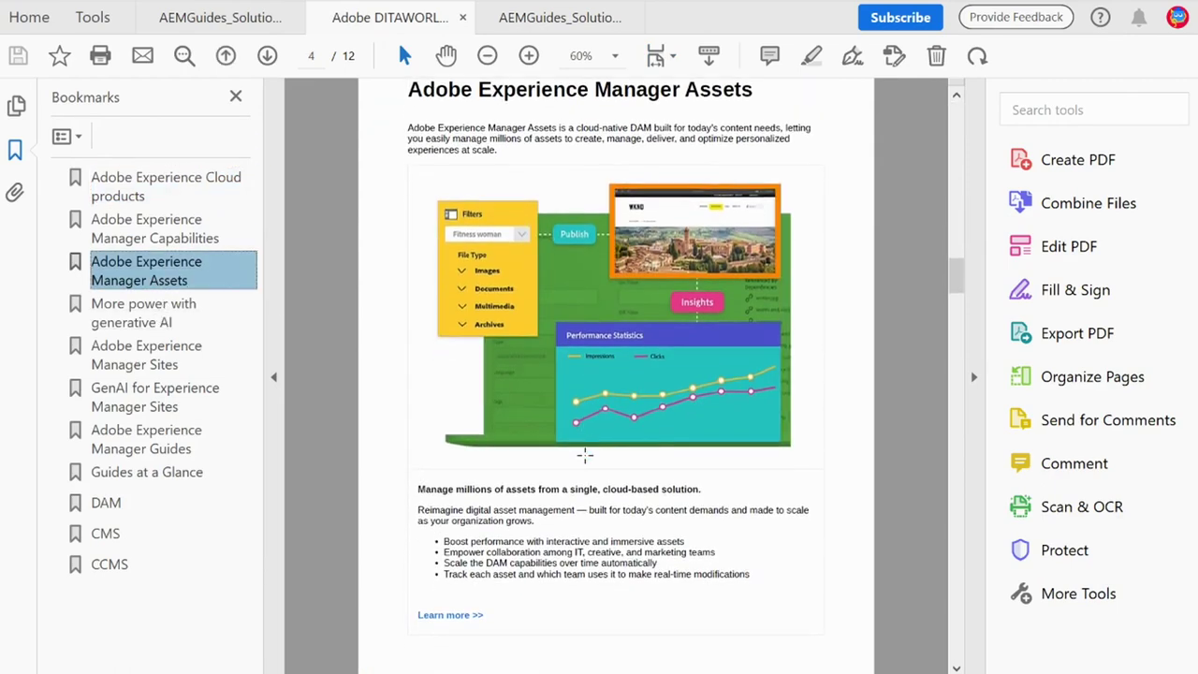
scroll(584, 454, down, 20)
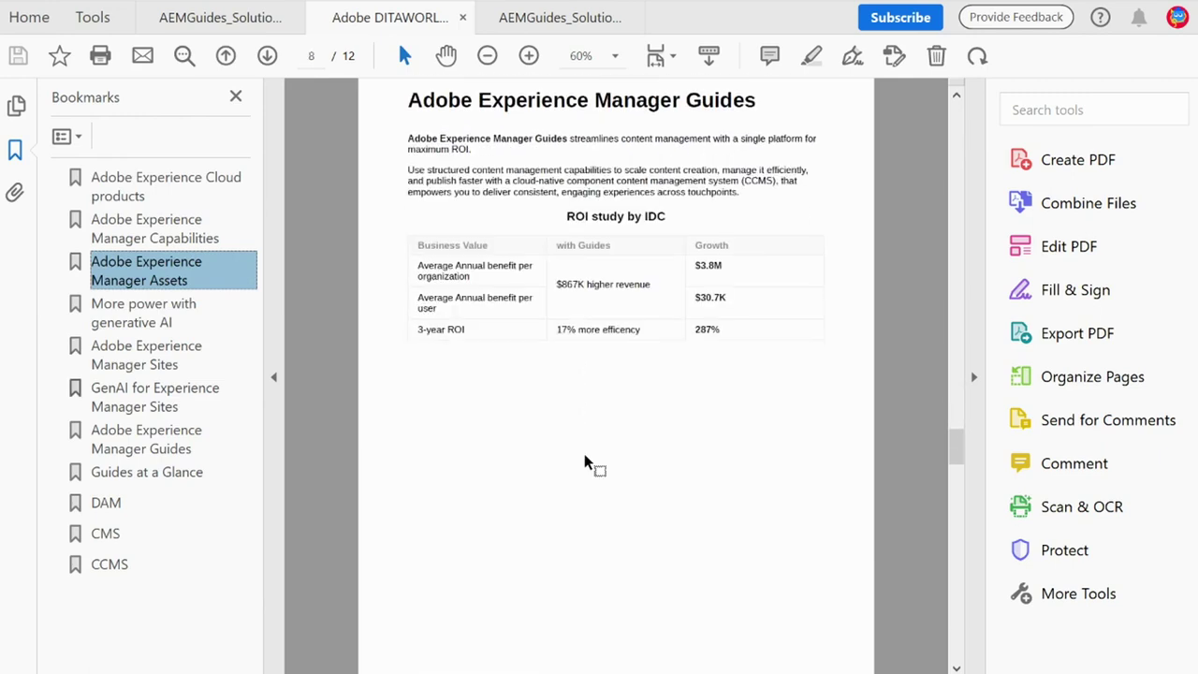
scroll(584, 462, down, 3)
scroll(583, 462, up, 15)
scroll(584, 461, up, 20)
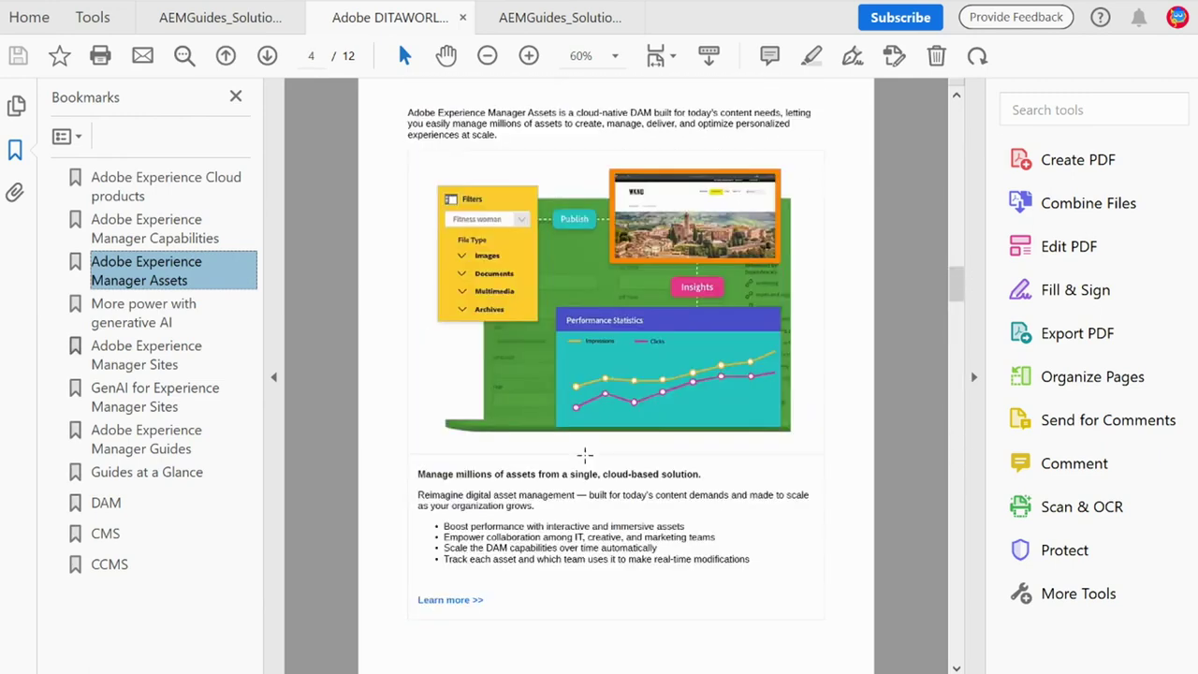
scroll(584, 461, up, 8)
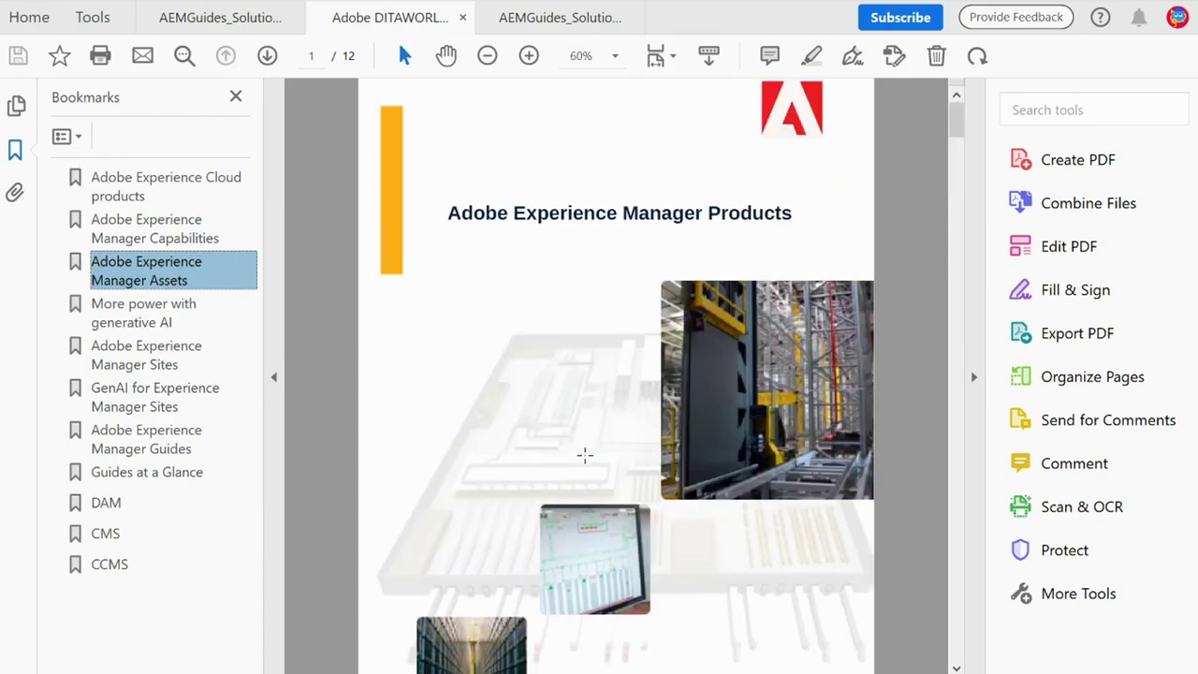
Switch back to the browser, dismiss the PDF generation message and open the Adobe Experience Manager Assets topic from the map for authoring
key(alt+Tab)
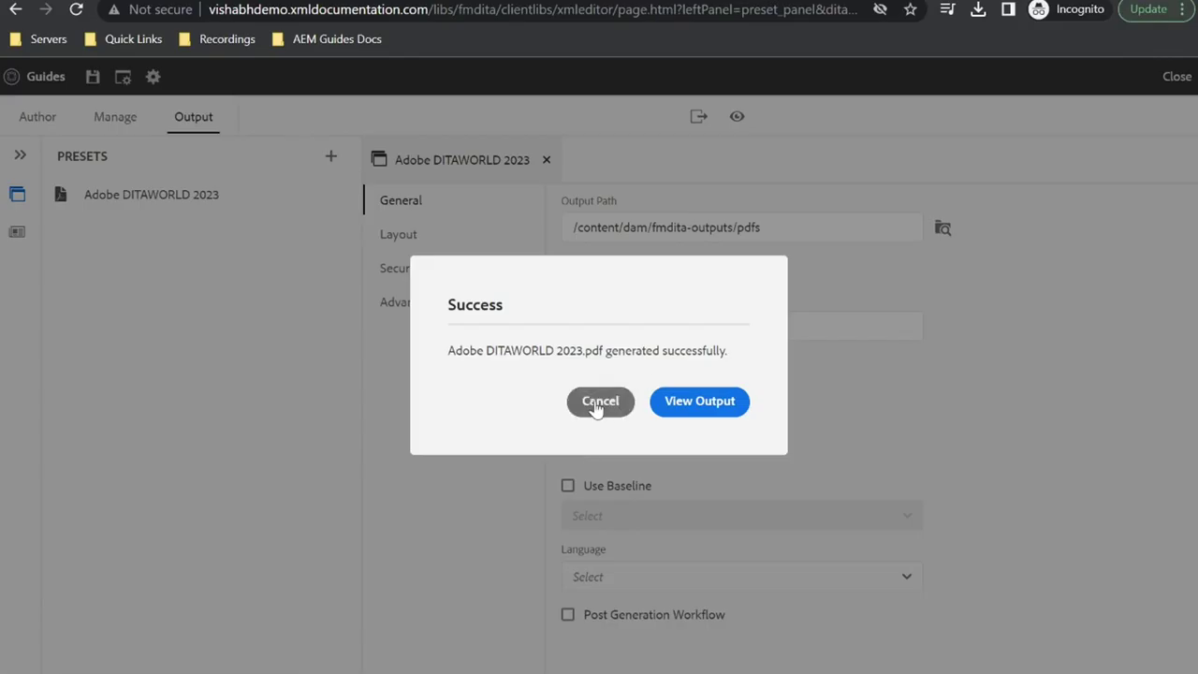
click(599, 400)
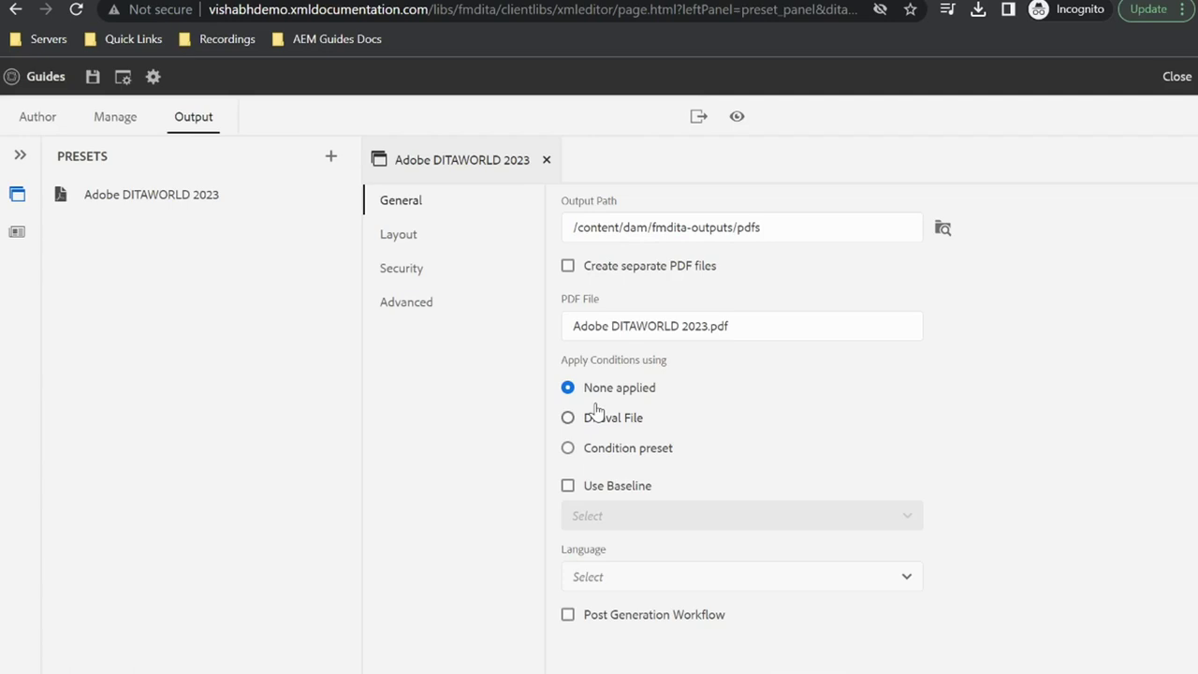
click(37, 117)
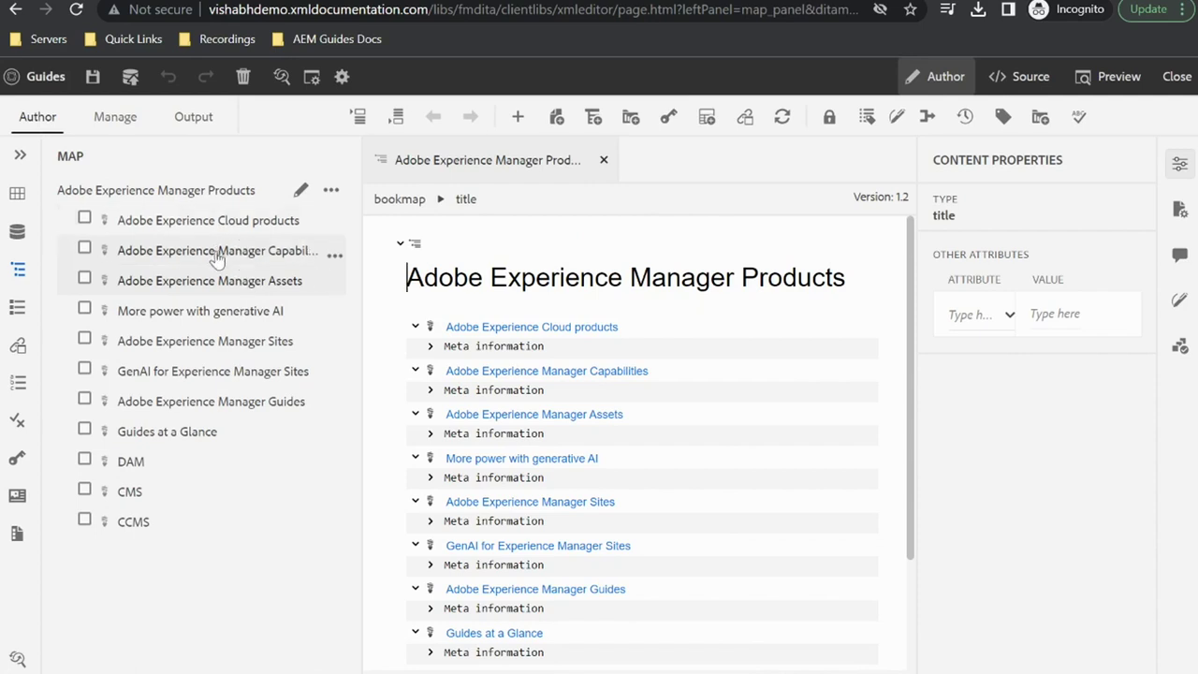
double_click(208, 283)
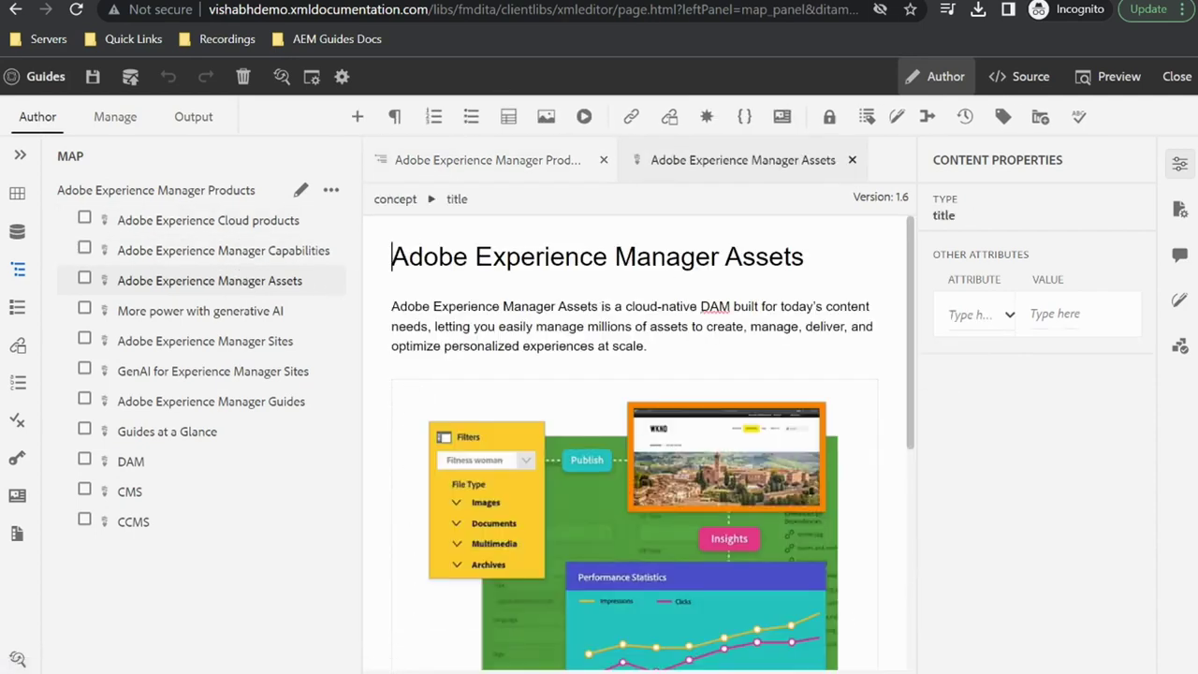
Examine the published Experience Cloud page, including its DITAWORLD banner, Experience Cloud products video and Capabilities section
click(739, 0)
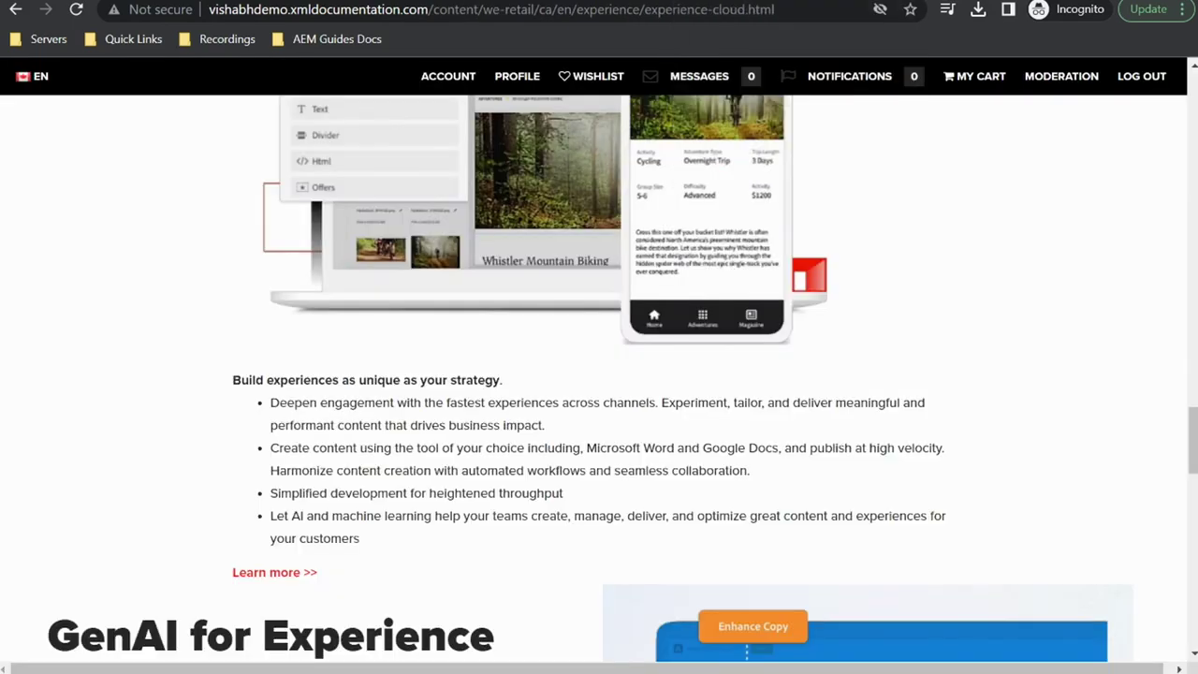
scroll(698, 404, up, 20)
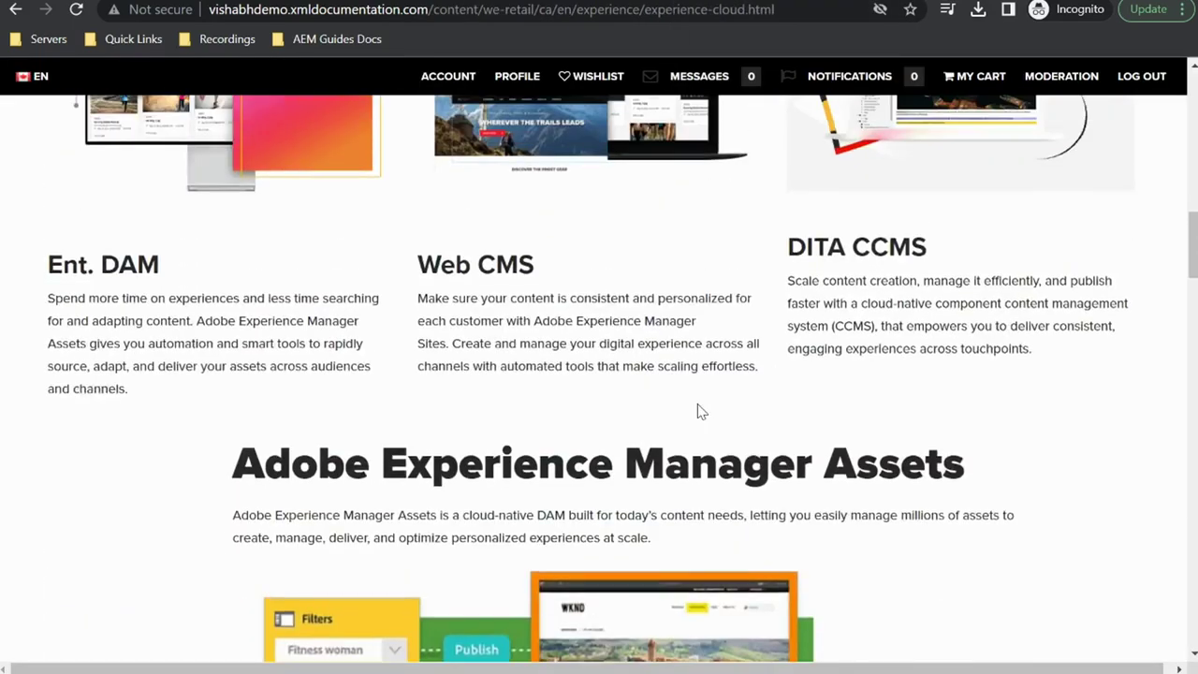
scroll(698, 403, up, 8)
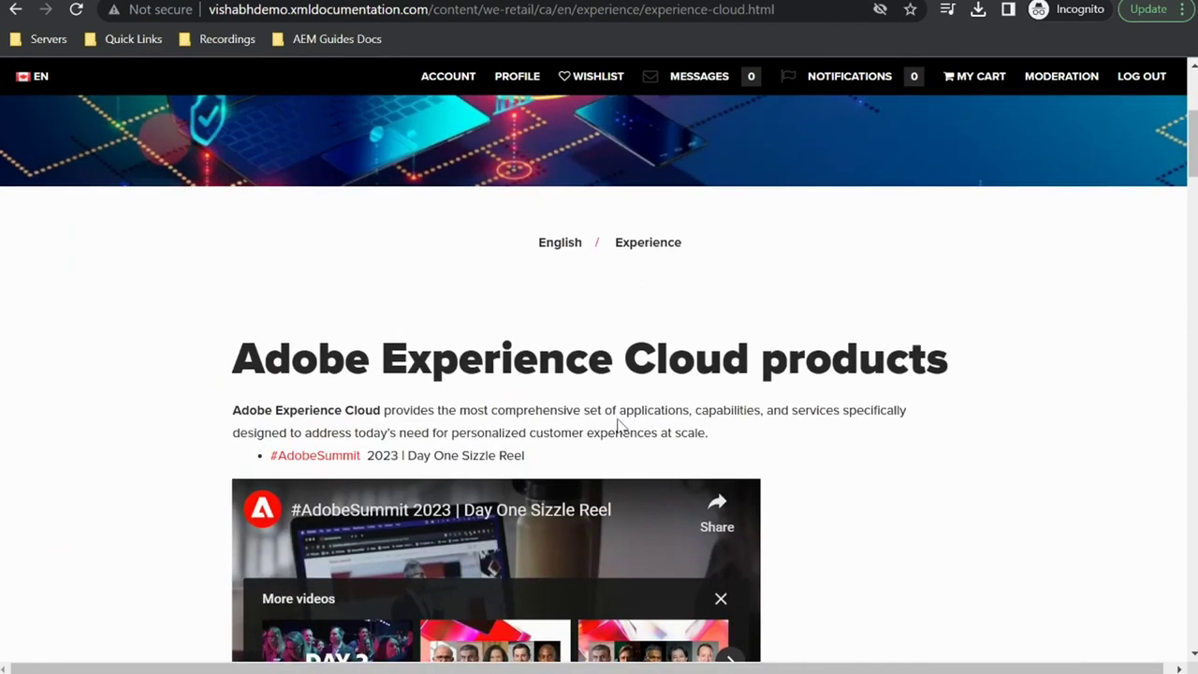
scroll(618, 425, down, 1)
scroll(617, 423, up, 3)
scroll(617, 423, up, 2)
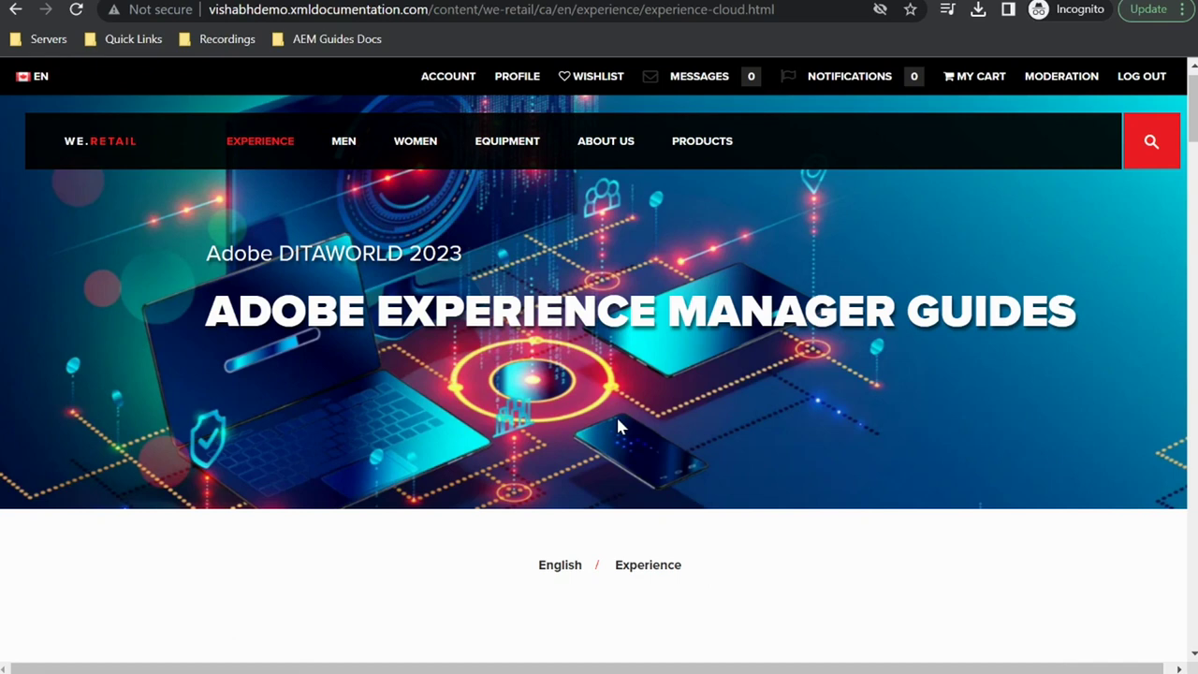
scroll(618, 427, down, 2)
scroll(617, 427, down, 3)
scroll(618, 423, up, 3)
scroll(618, 423, down, 3)
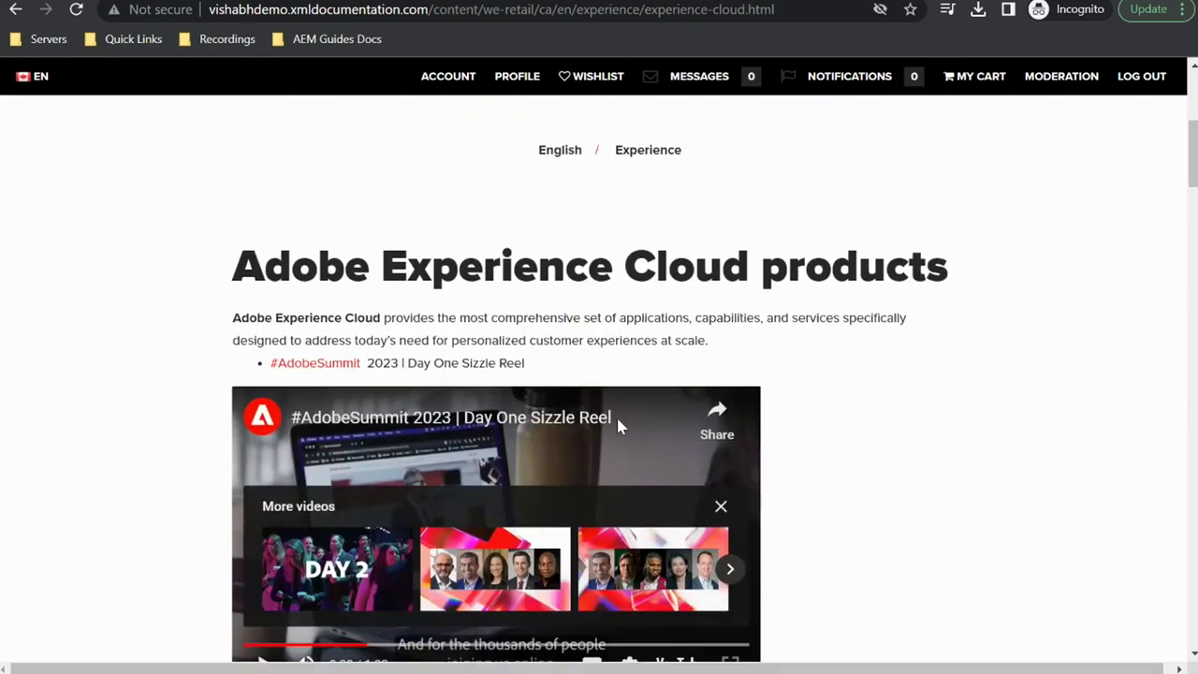
scroll(617, 427, down, 2)
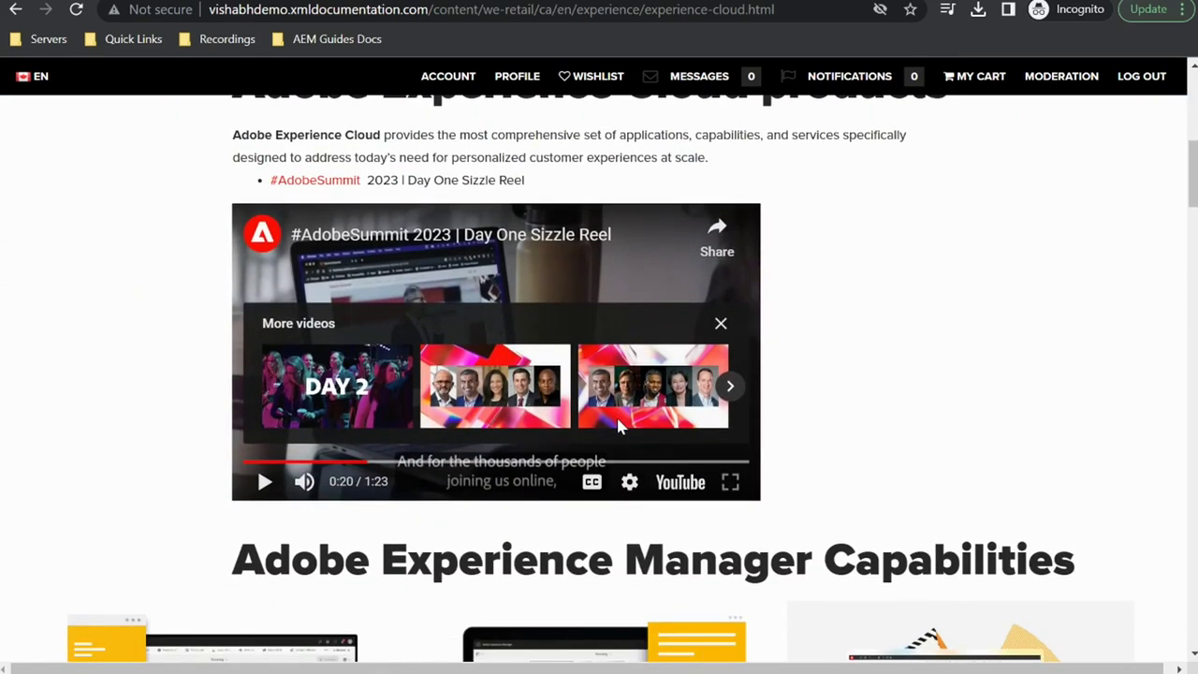
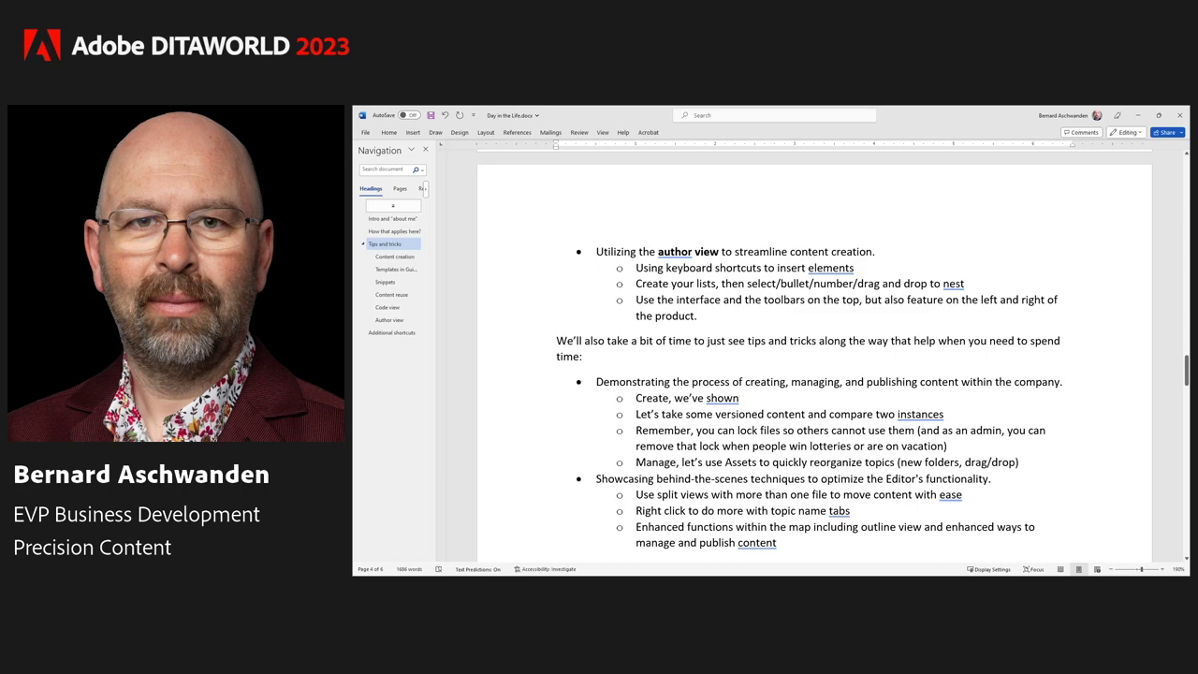
Read the Tips and tricks section on content creation and Templates in Guides in the Day in the Life Word document
scroll(814, 356, down, 10)
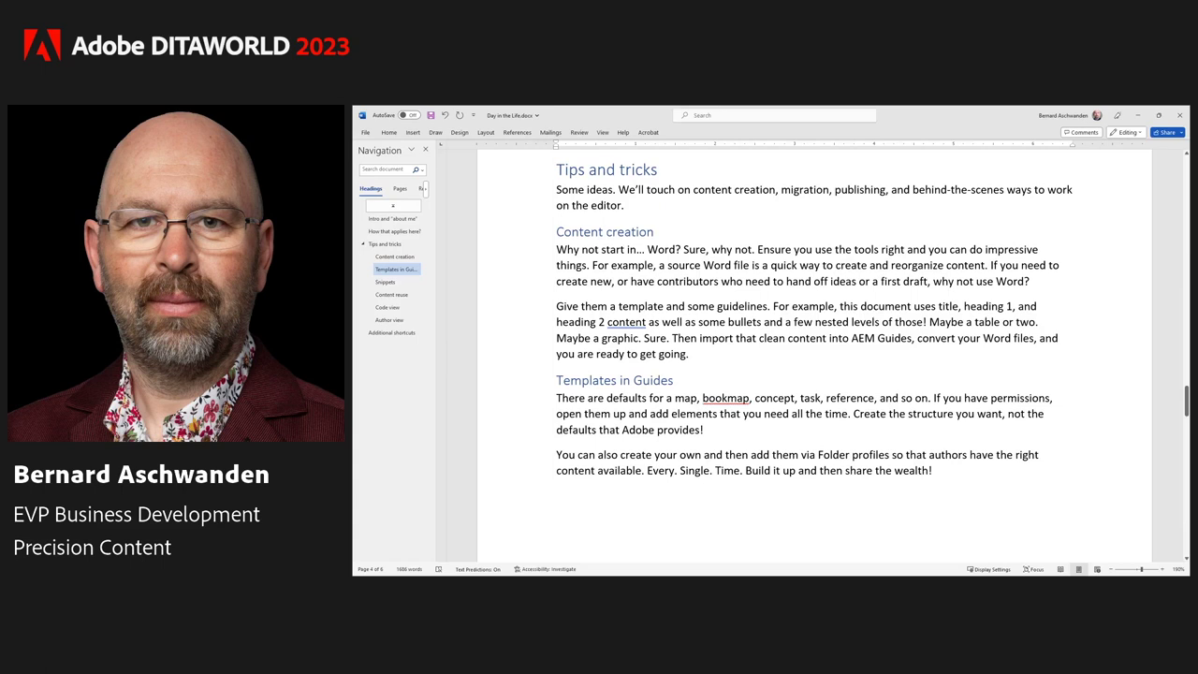
Read the remaining tips on Snippets, Content reuse, Code view, Author view and Additional shortcuts in the Word document
scroll(814, 356, down, 5)
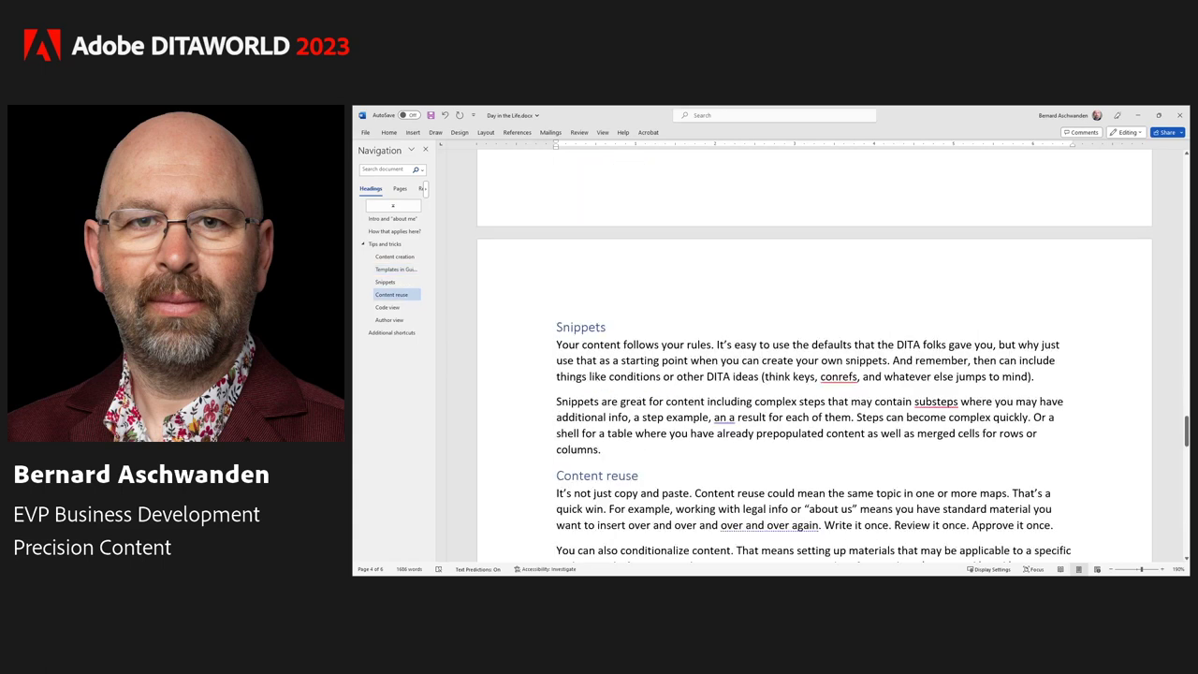
scroll(814, 355, down, 6)
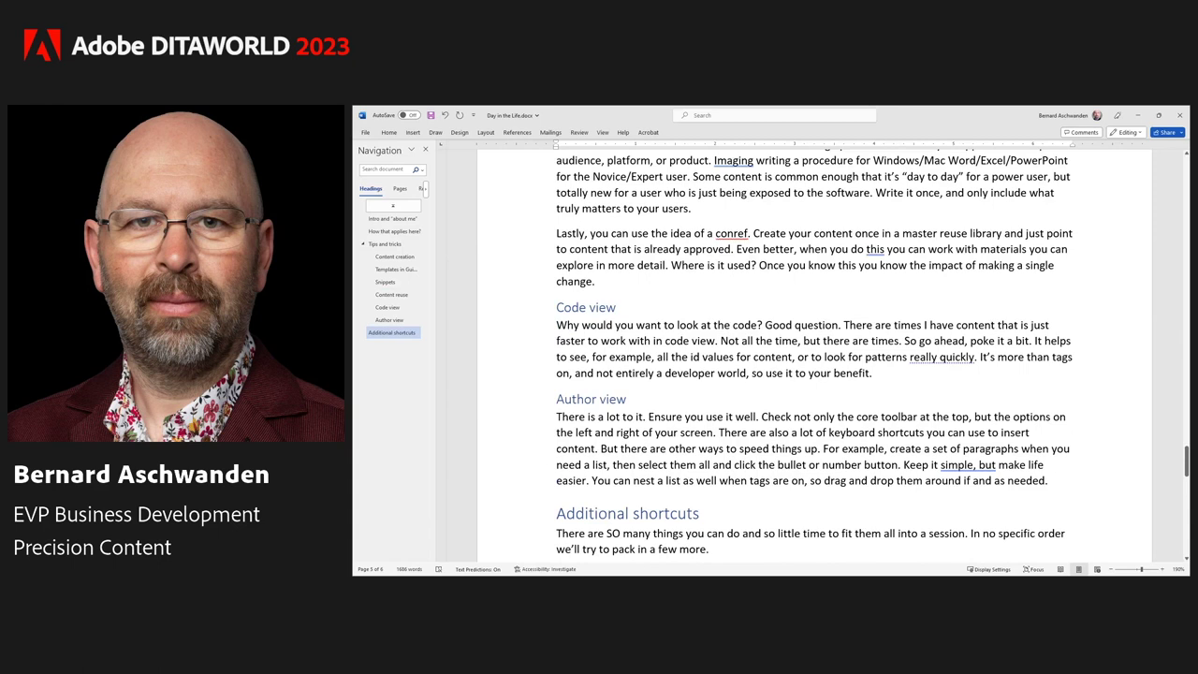
scroll(814, 356, down, 10)
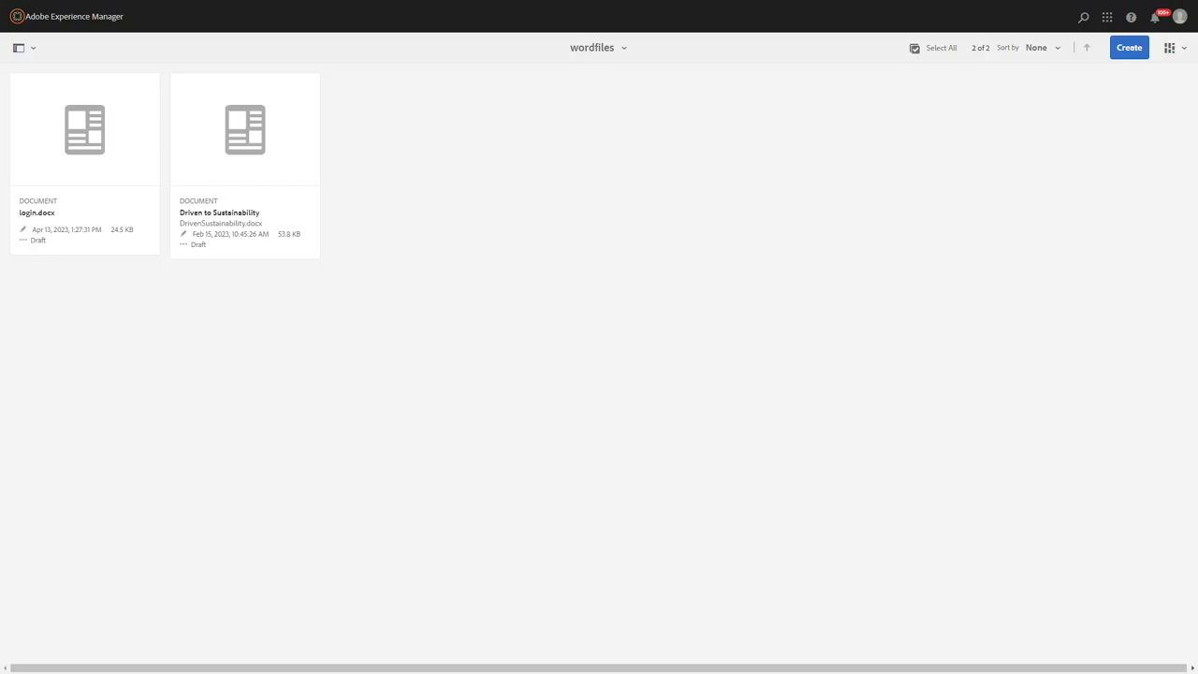
Switch to the day-in-the-life folder in File Explorer and upload DayInTheLife.docx to the wordfiles folder in Adobe Experience Manager
key(alt+Tab)
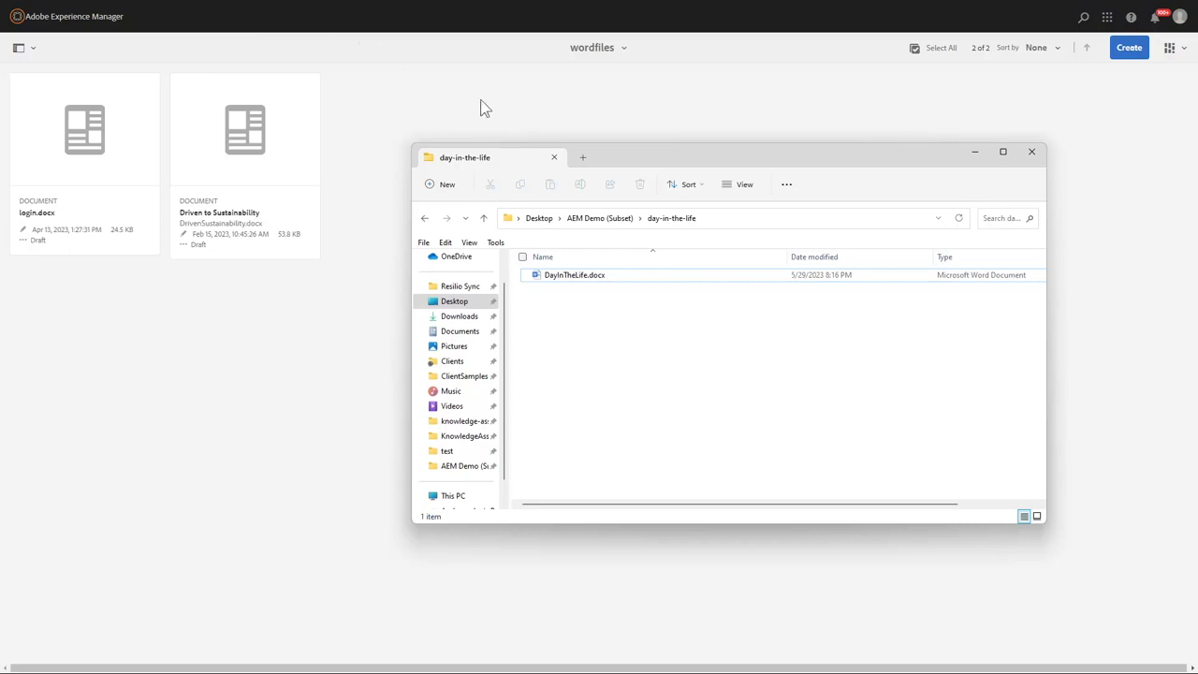
click(571, 275)
drag(574, 275, 300, 356)
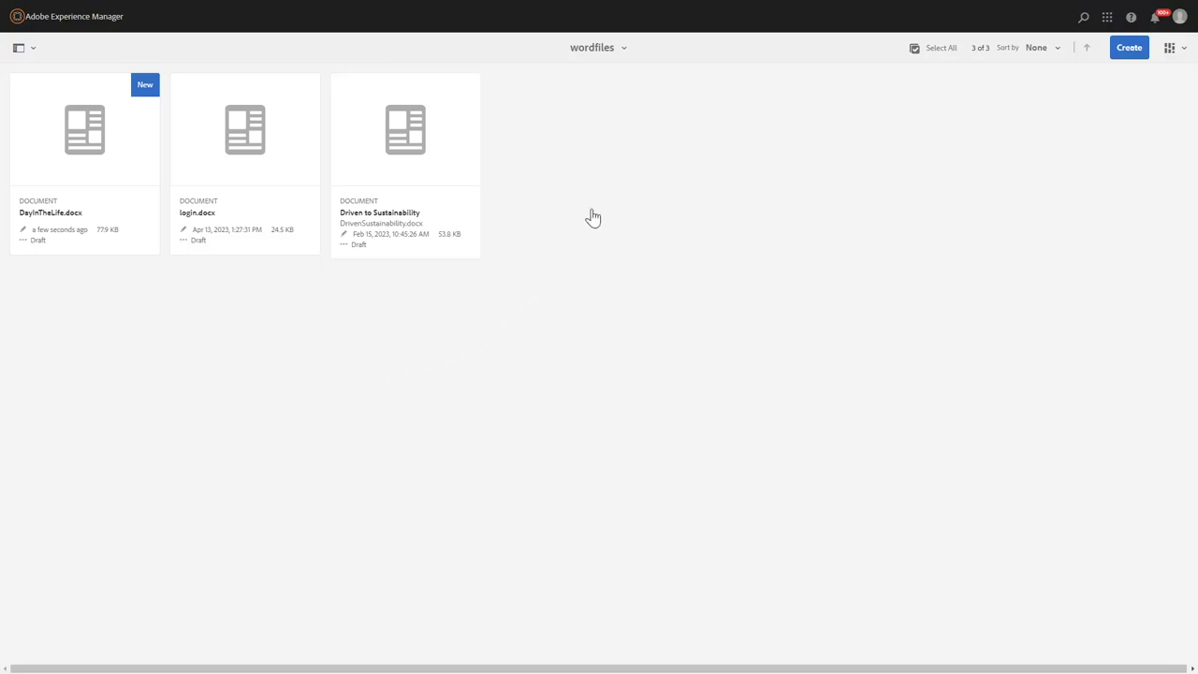
Open the Day in the Life map from the DayInTheLife folder under w2d in Assets and load it for editing
click(621, 48)
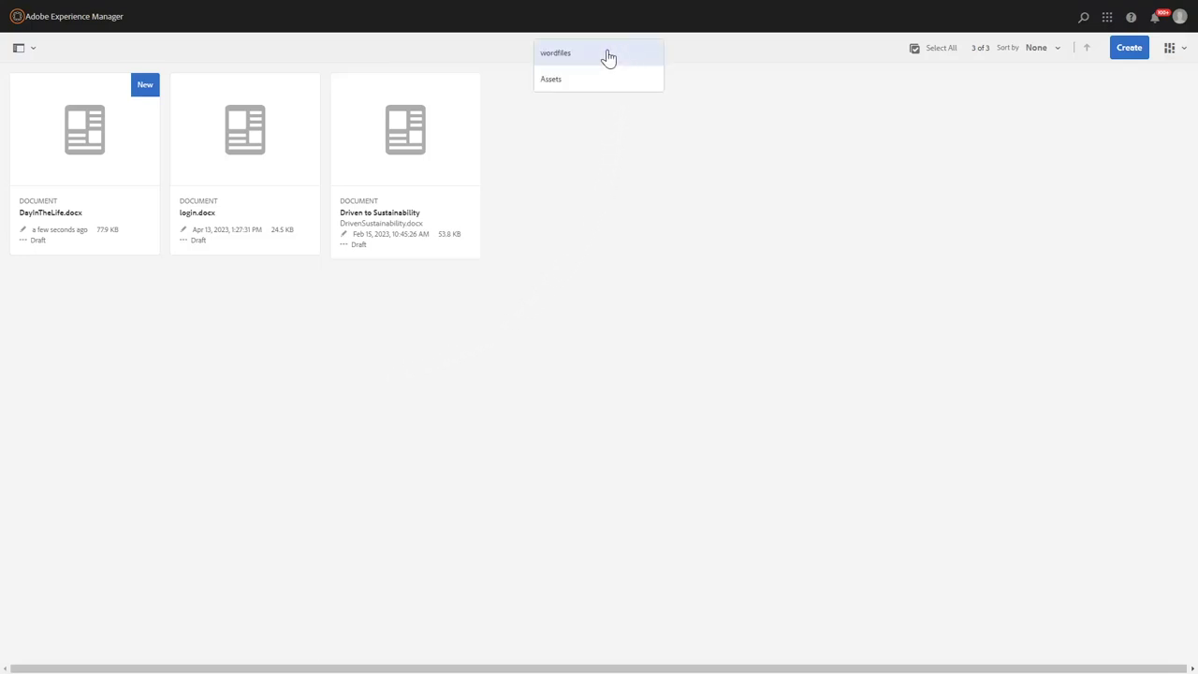
click(561, 82)
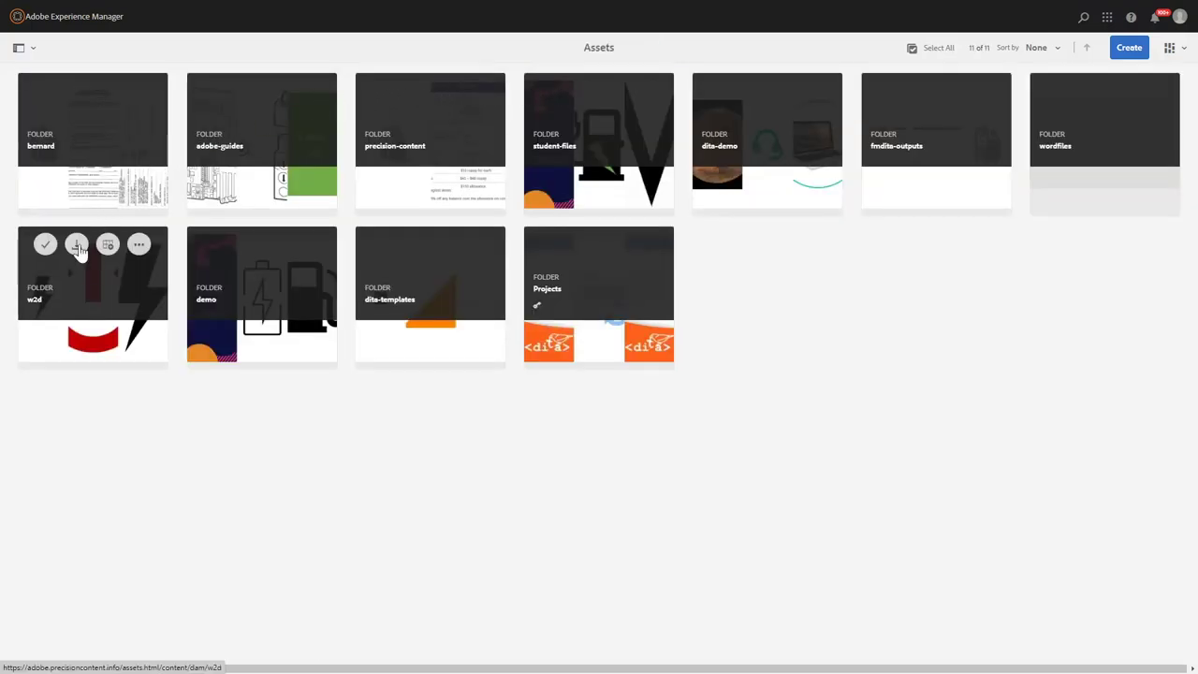
click(73, 297)
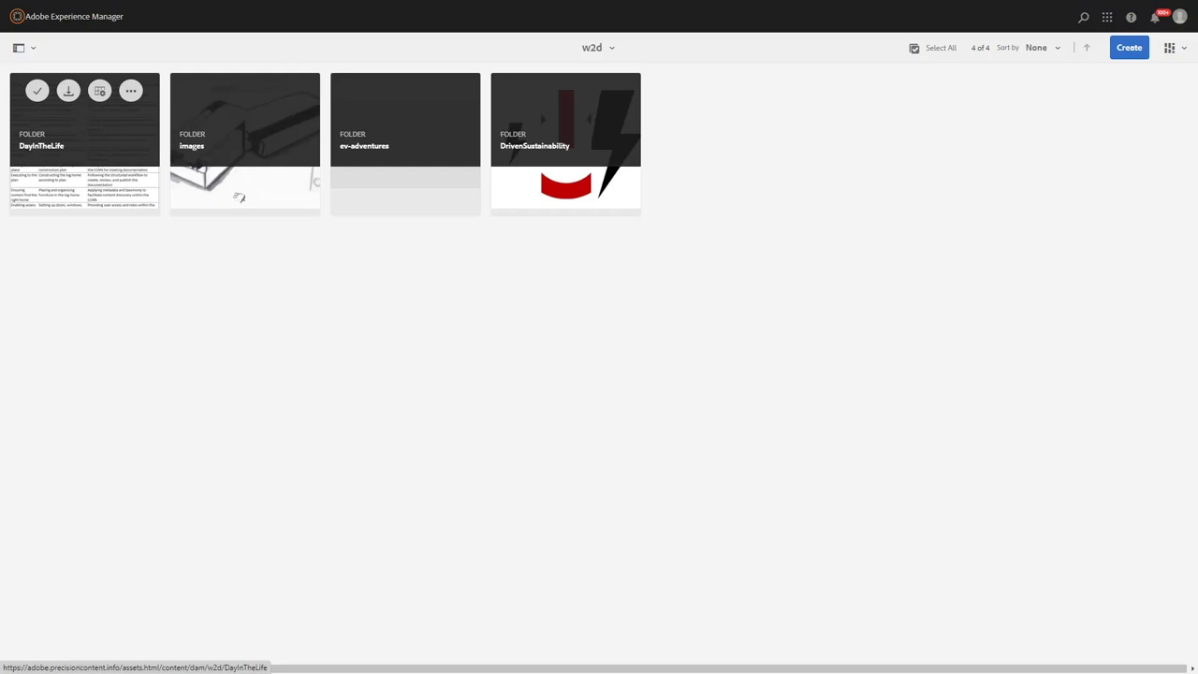
click(75, 150)
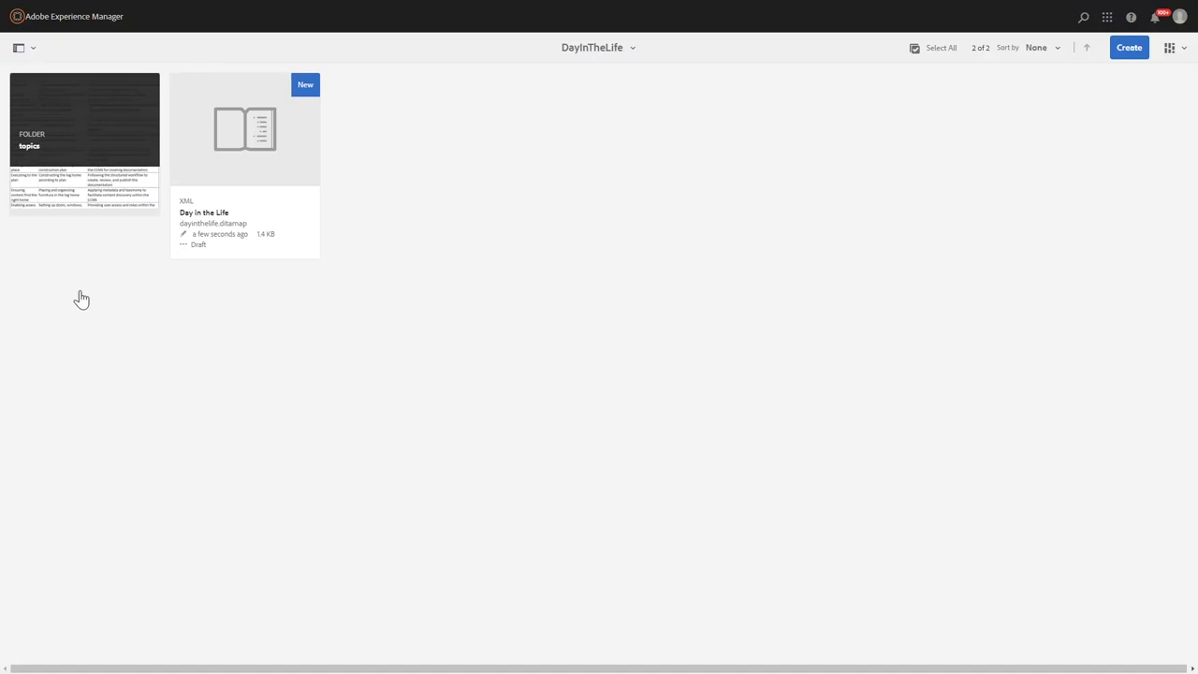
click(200, 114)
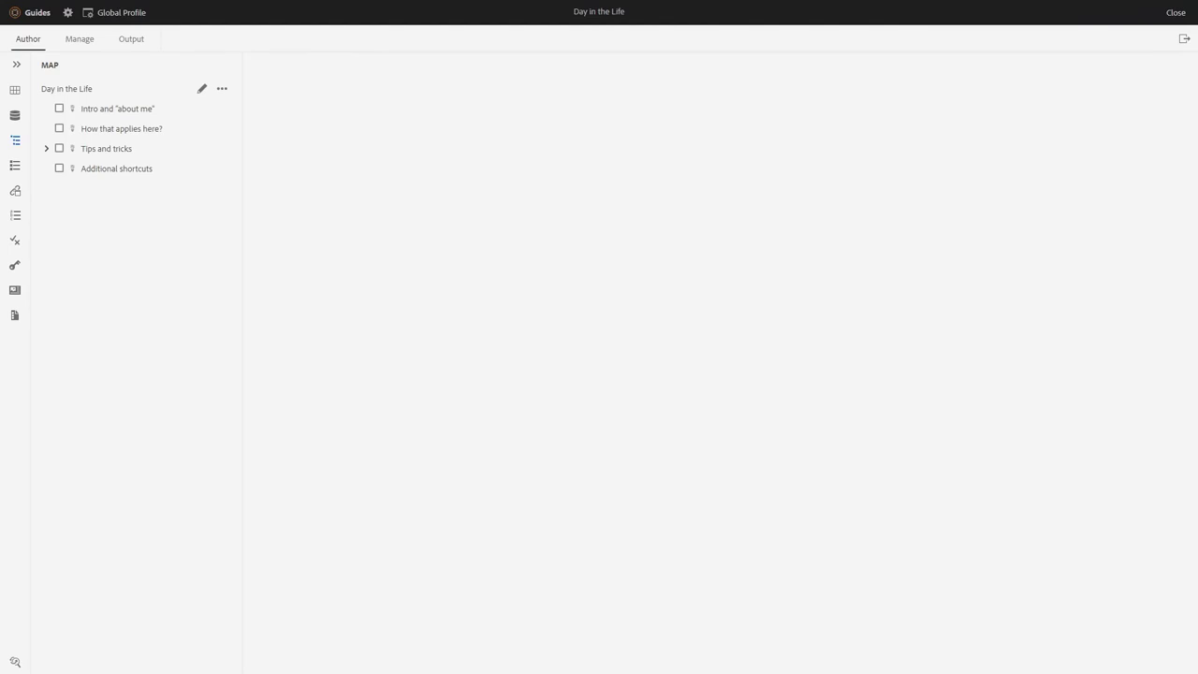
click(201, 91)
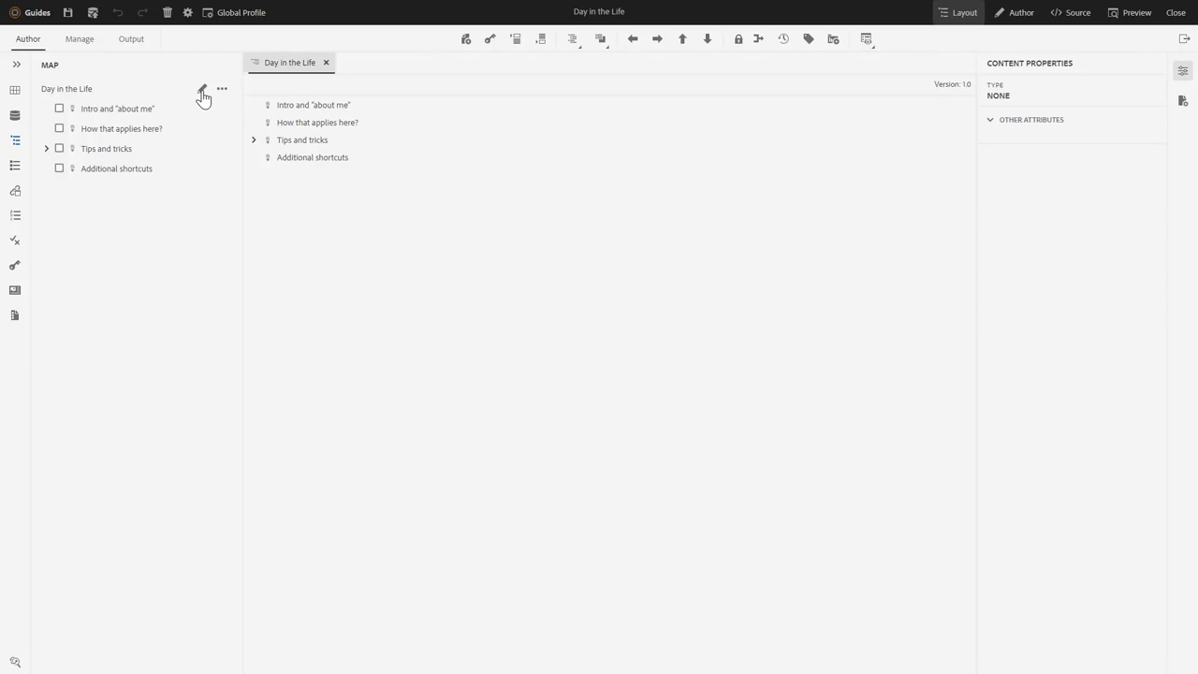
Show line numbers in the map layout and expand the Tips and tricks chapter
click(866, 44)
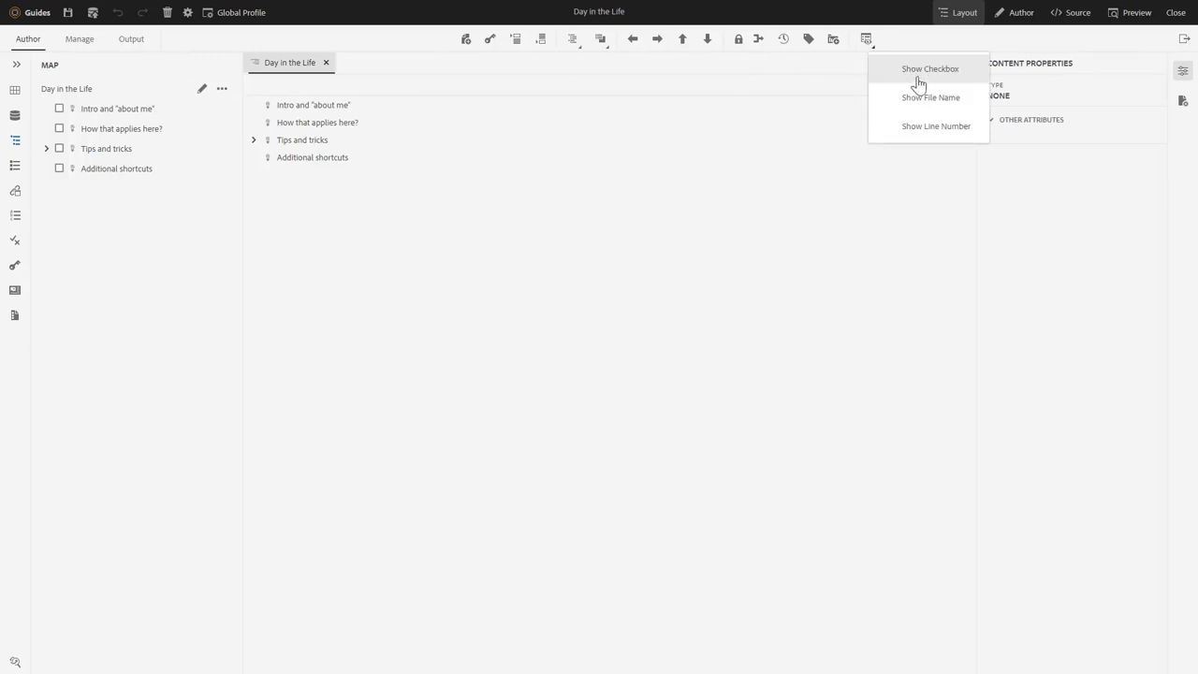
click(929, 126)
click(929, 140)
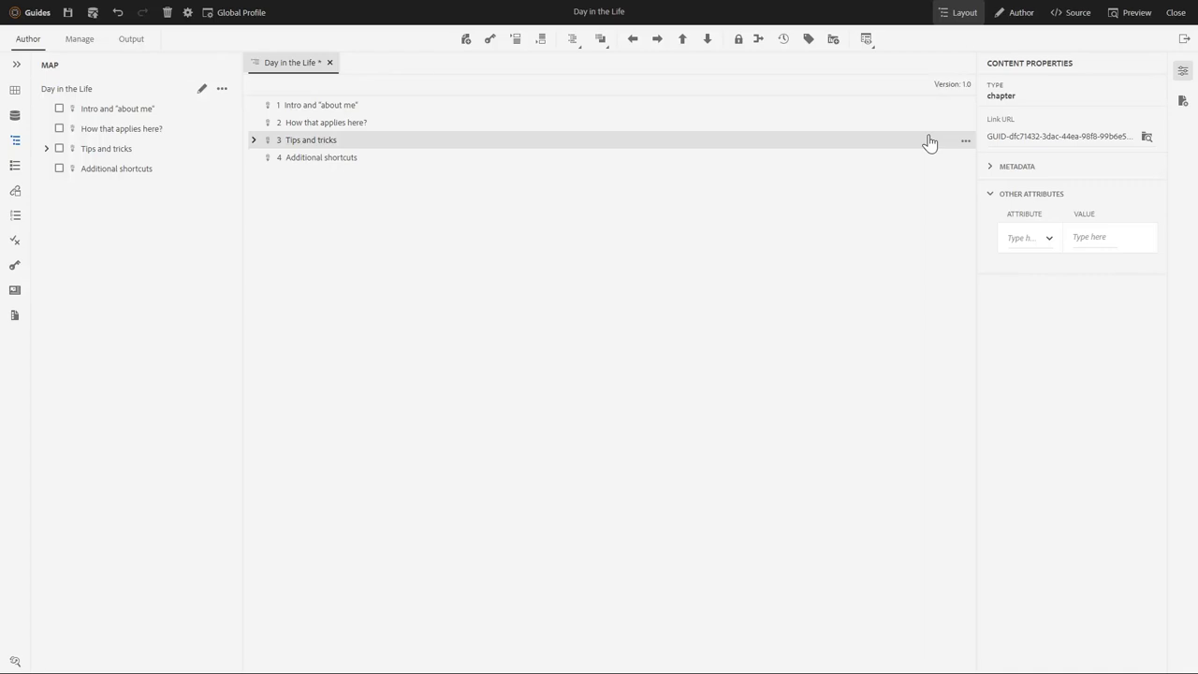
click(253, 141)
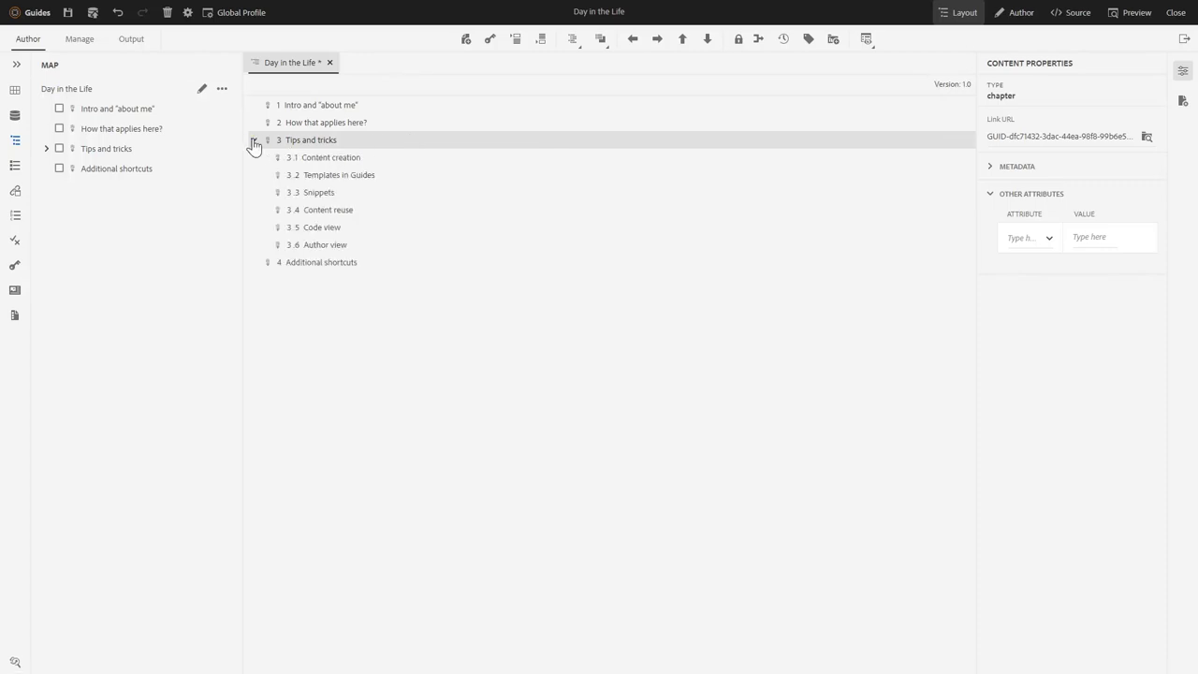
Try moving the Content reuse topic above Snippets, move it back down, and close the map
click(324, 211)
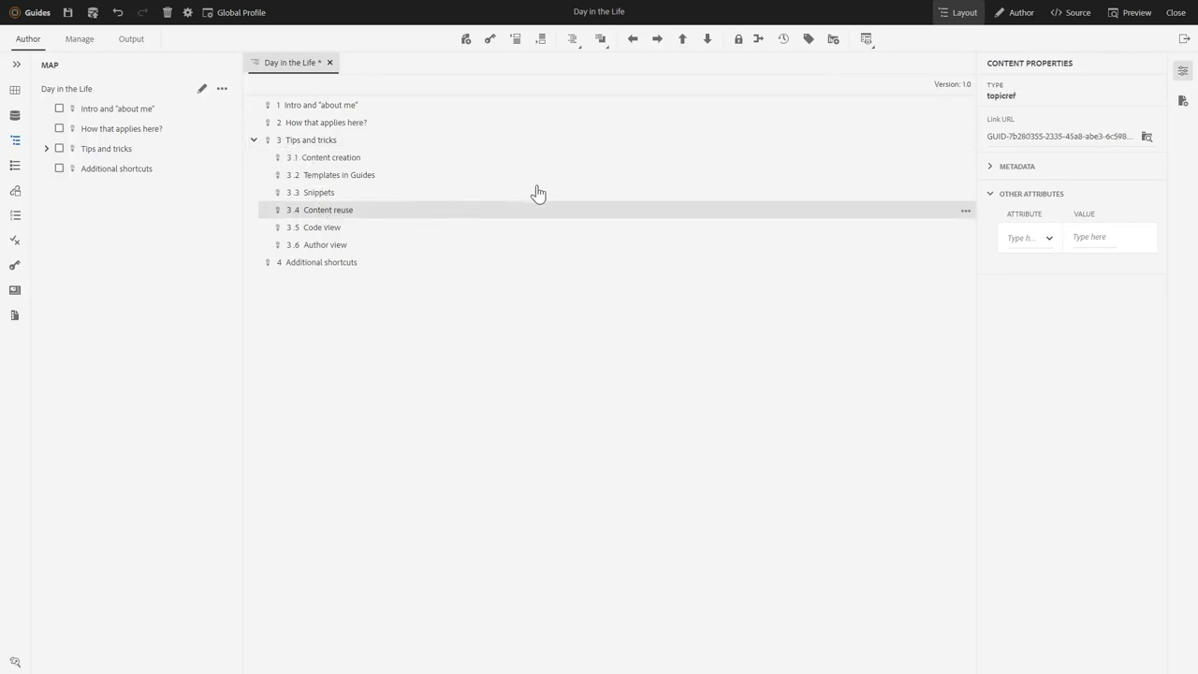
click(683, 41)
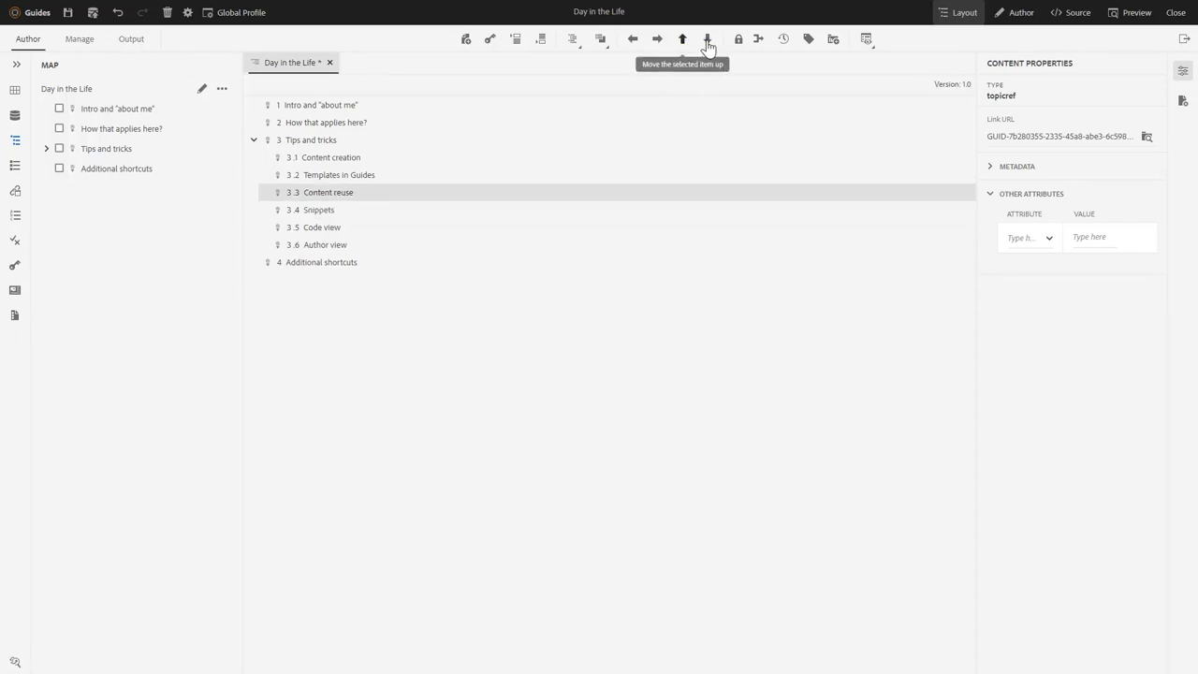
click(707, 42)
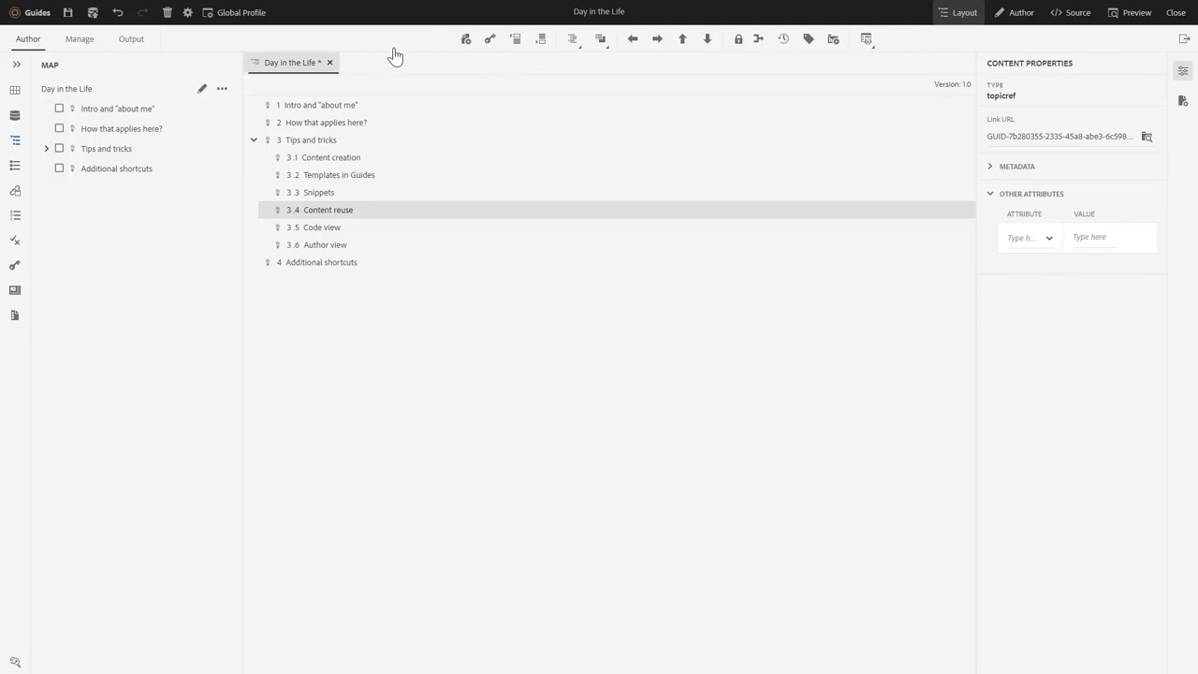
click(329, 63)
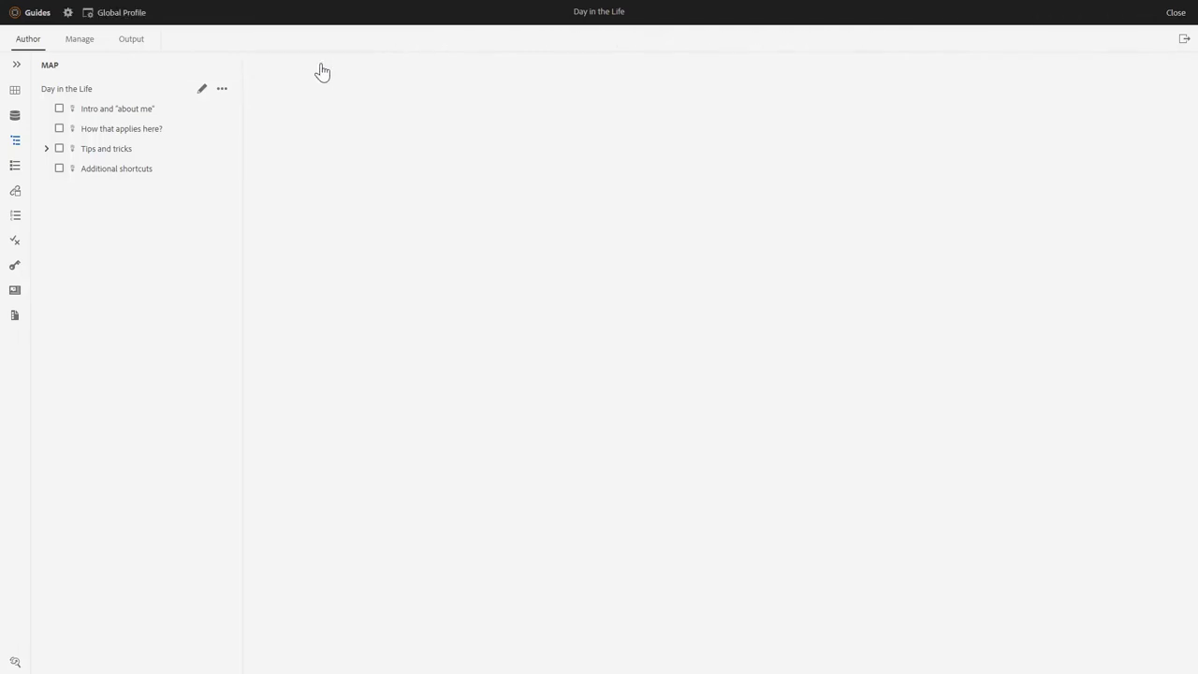
Expand the demo/en/ev/topics folder in the repository
click(14, 116)
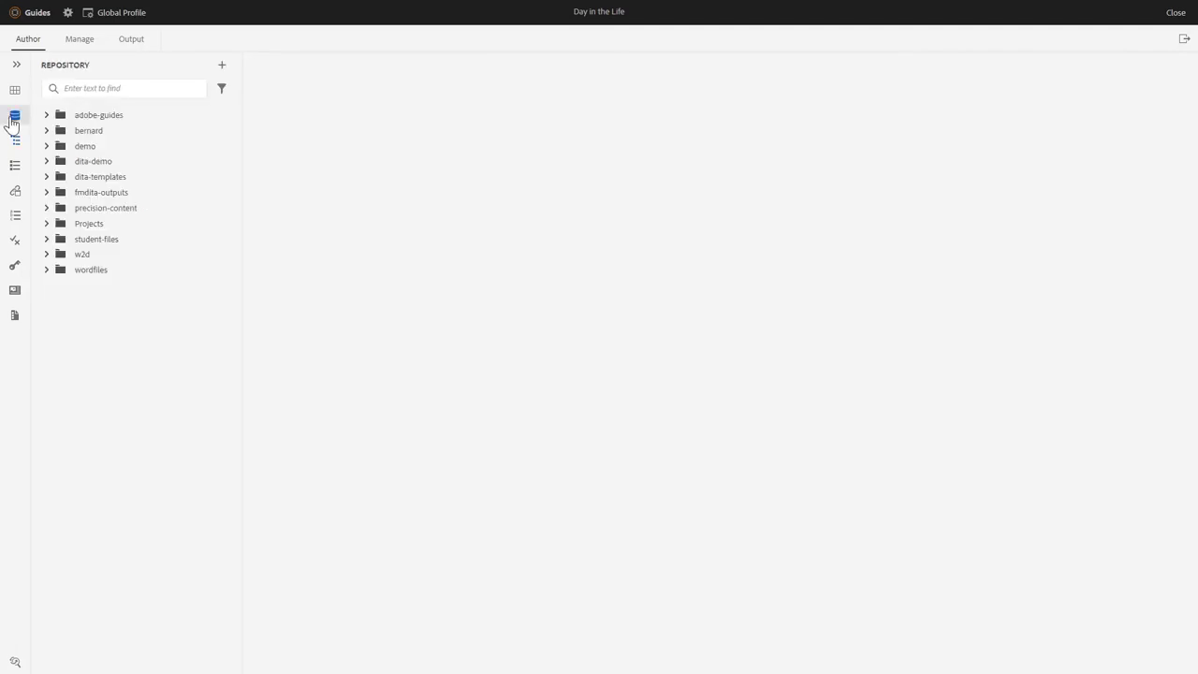
click(47, 147)
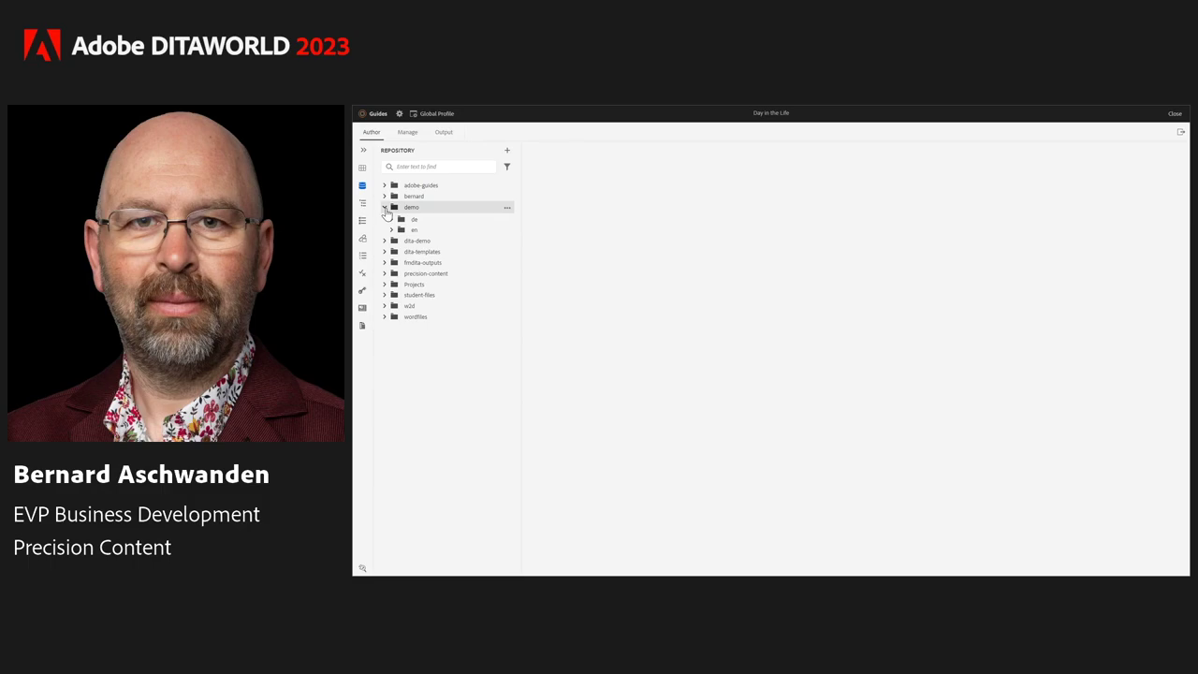
click(391, 230)
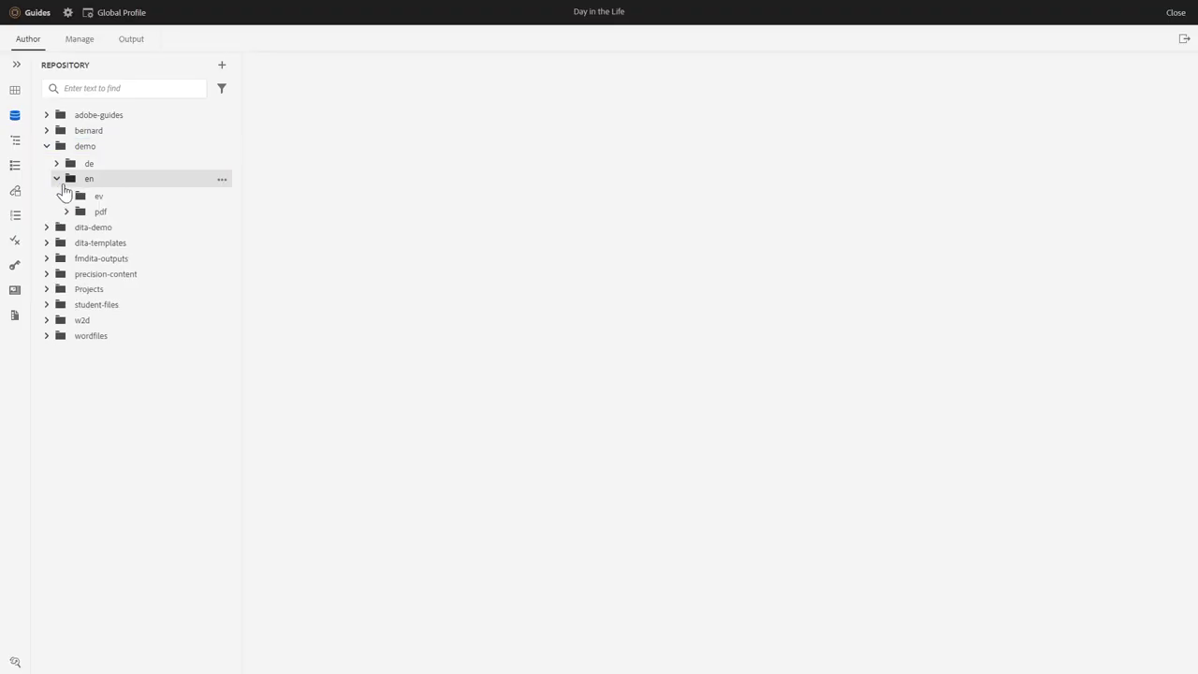
click(66, 197)
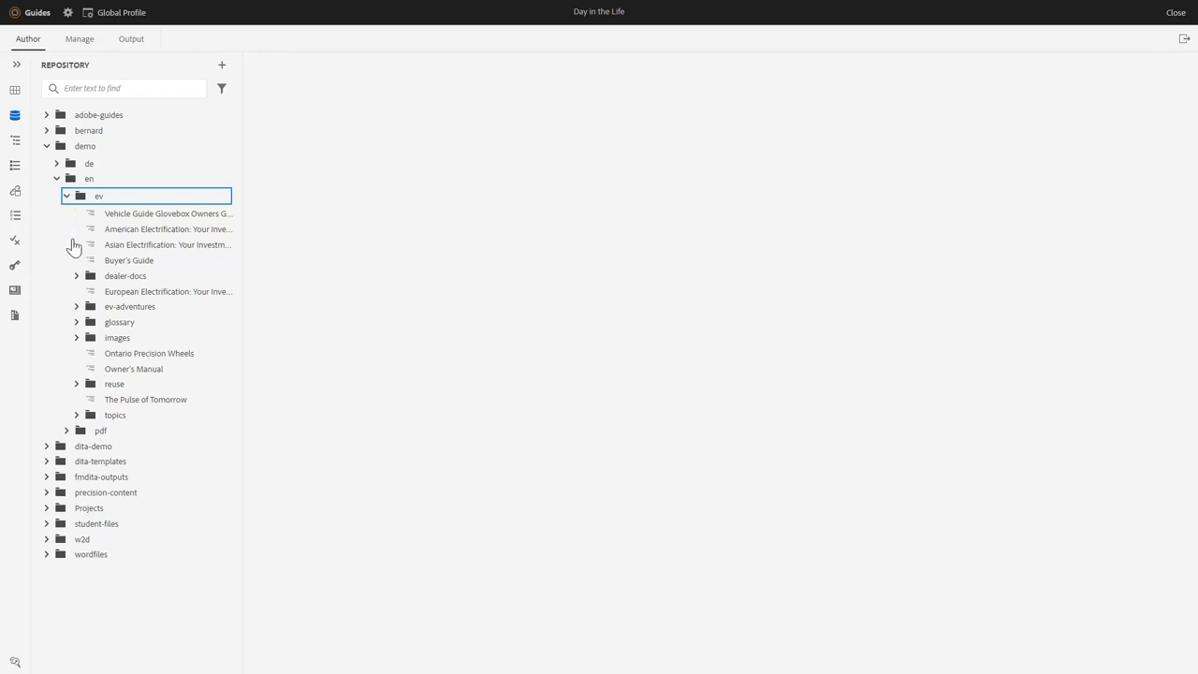
click(77, 414)
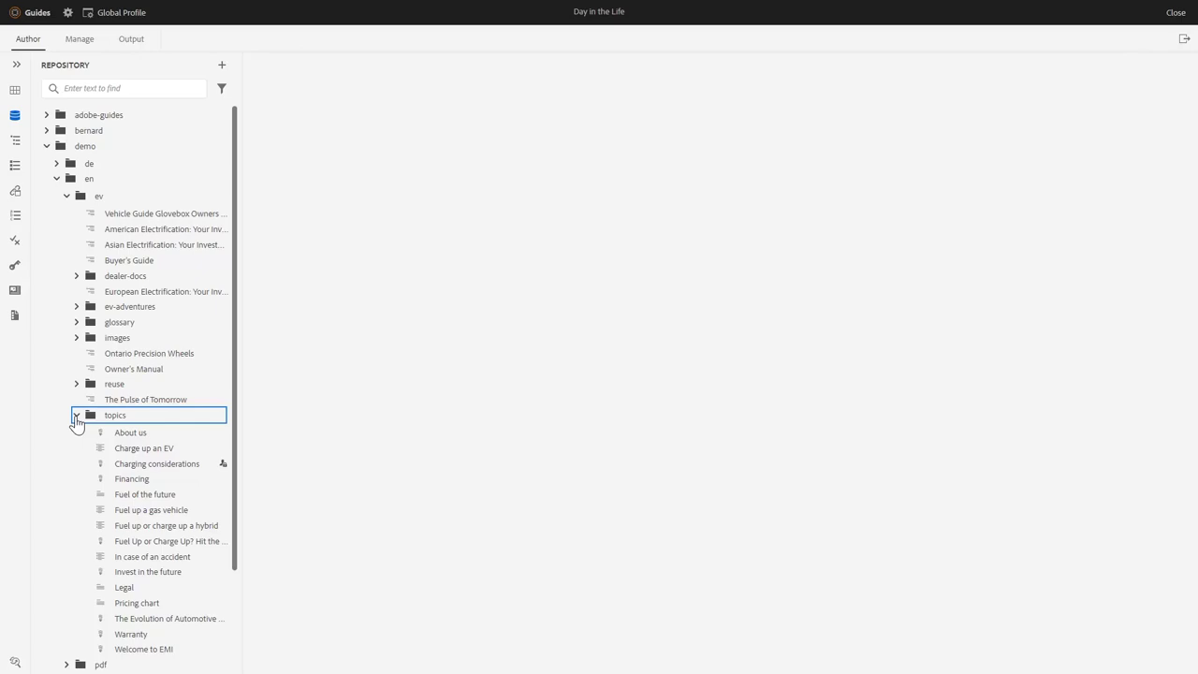
Create a DITA topic titled "Sample concept" in the topics folder, based on the Concept template
right_click(215, 419)
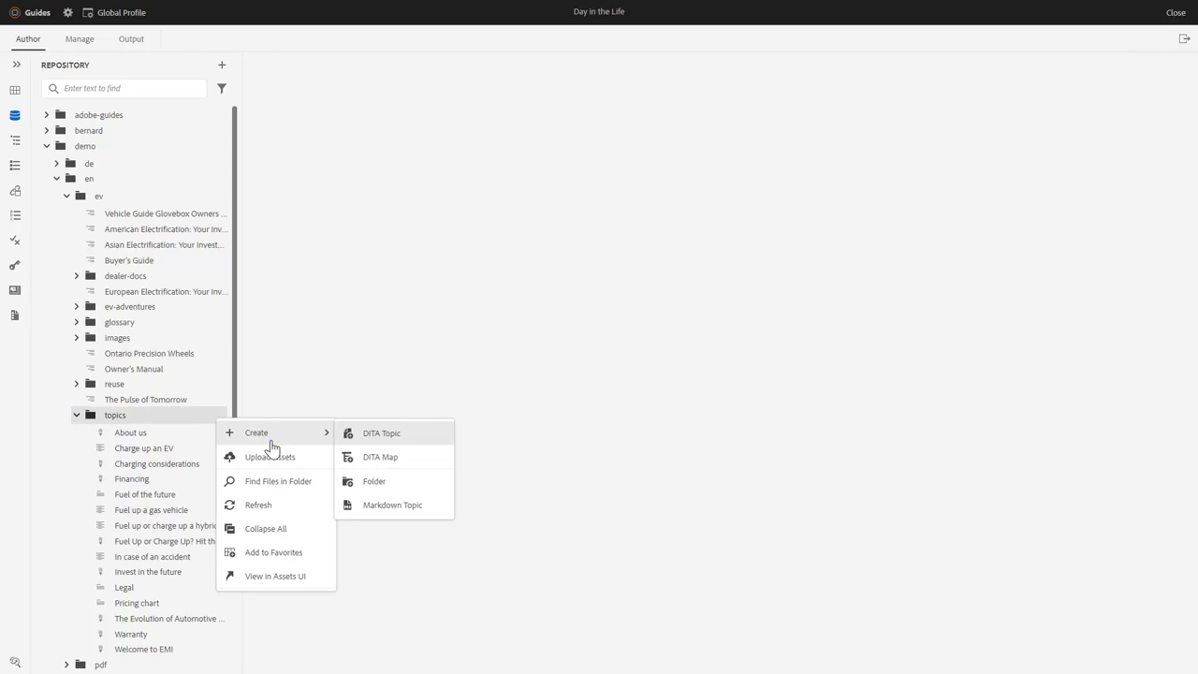
click(397, 440)
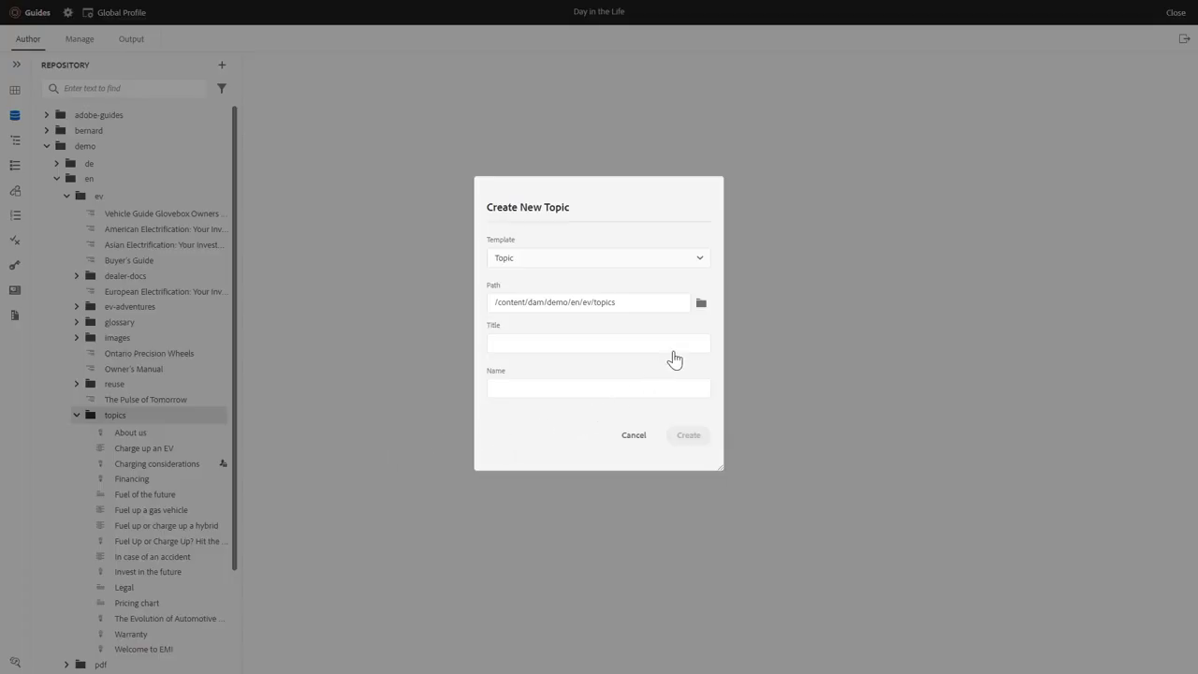
click(702, 266)
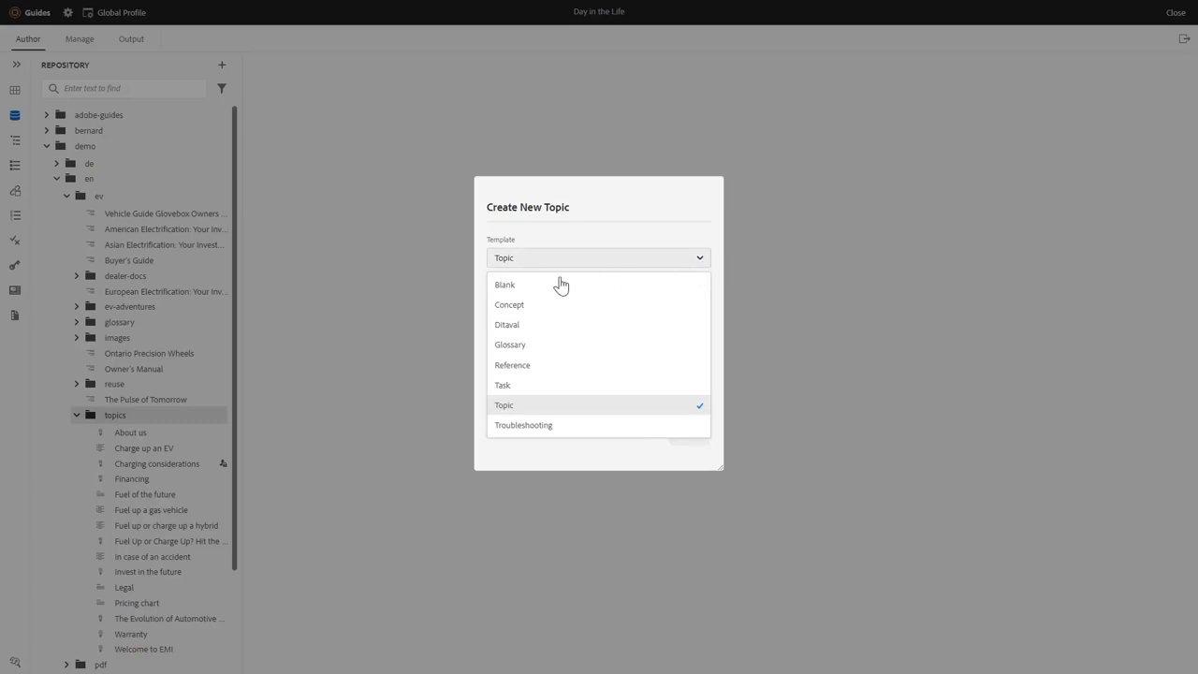
click(528, 306)
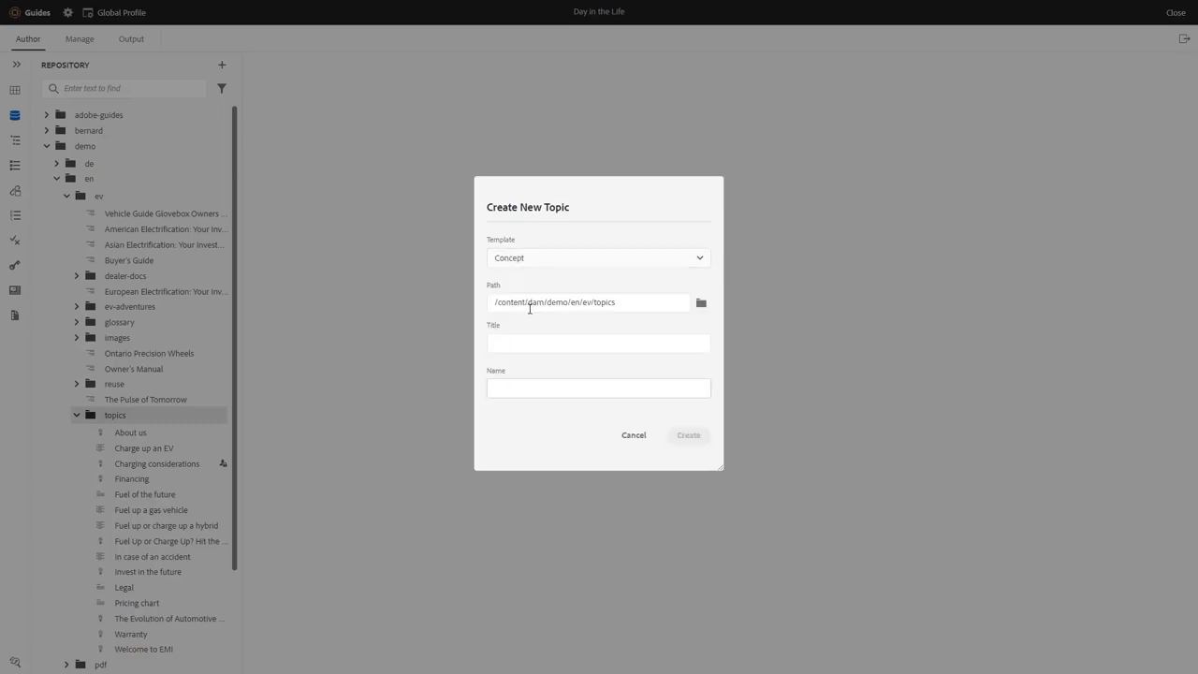
click(590, 343)
text(Sample concept)
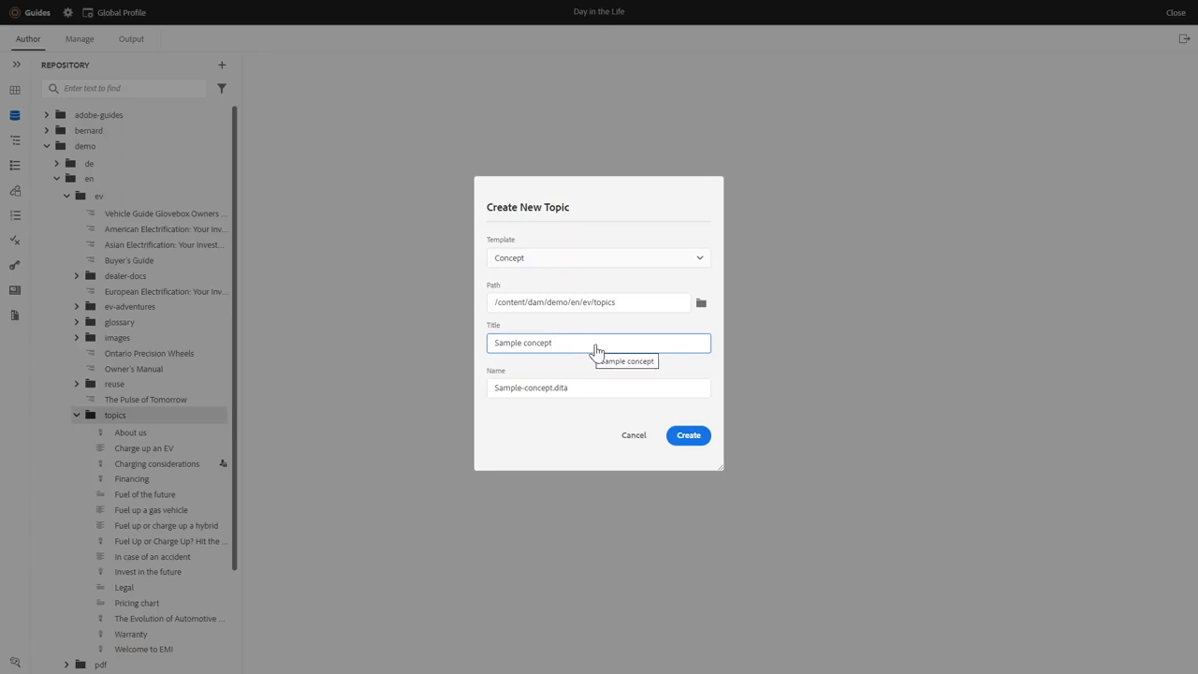
click(688, 436)
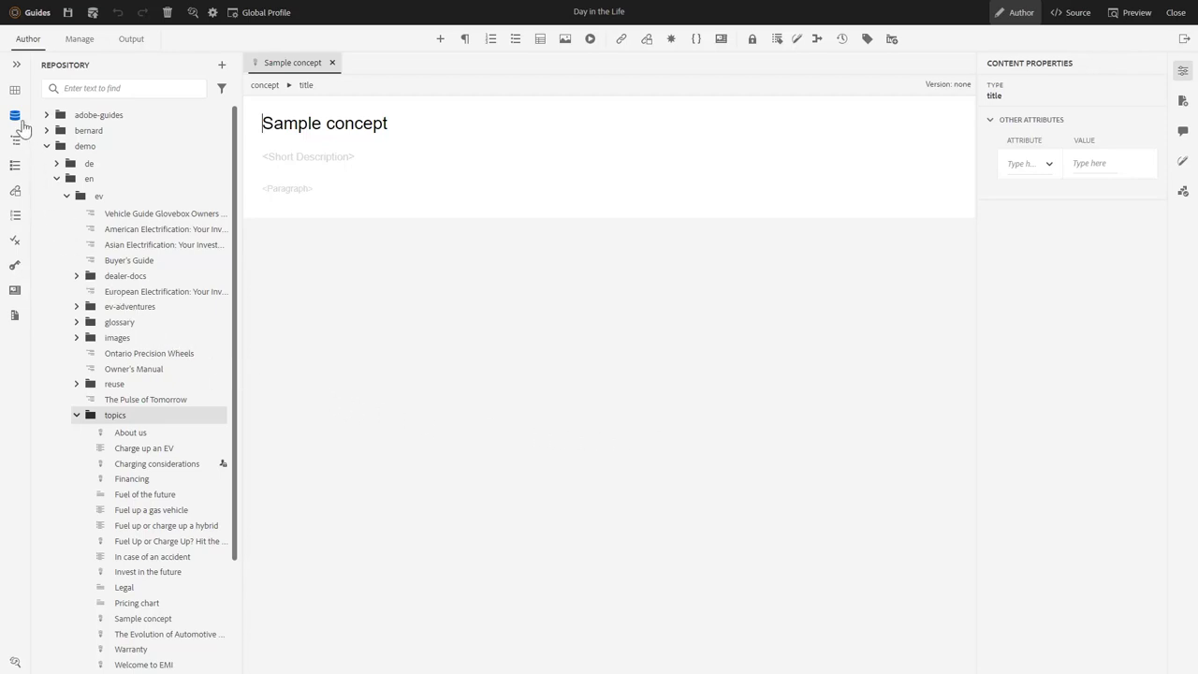
Open the Concept topic template for editing with tags shown, and place the cursor after the paragraph in conbody
click(16, 65)
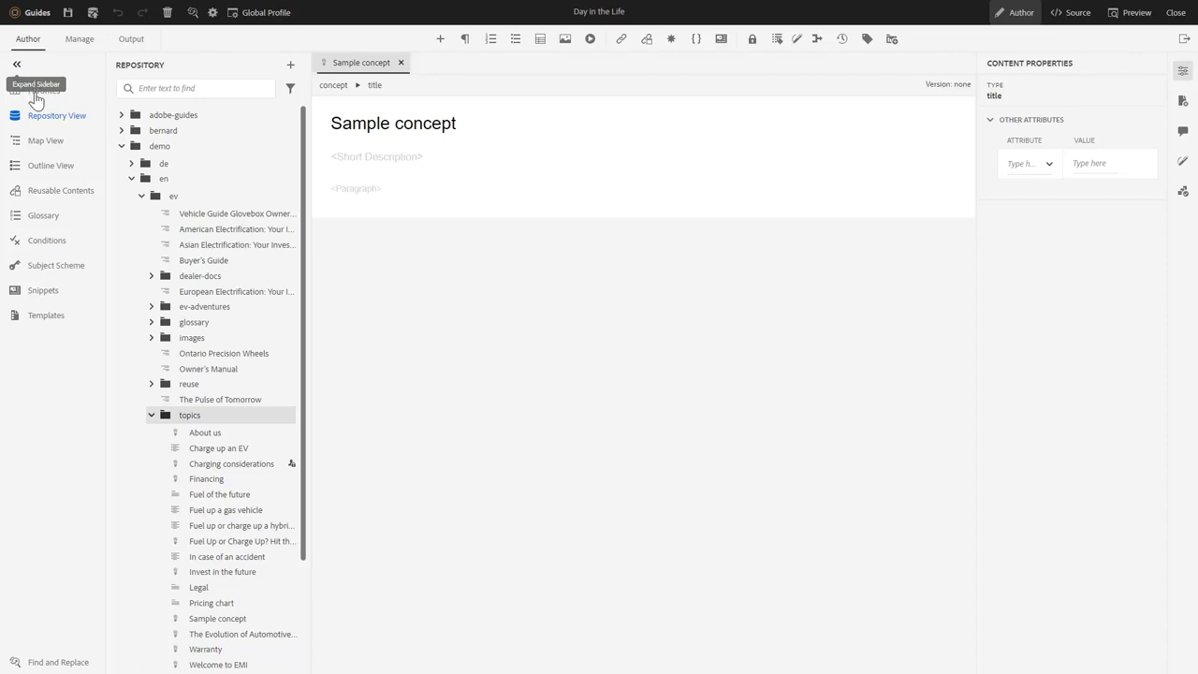
click(46, 318)
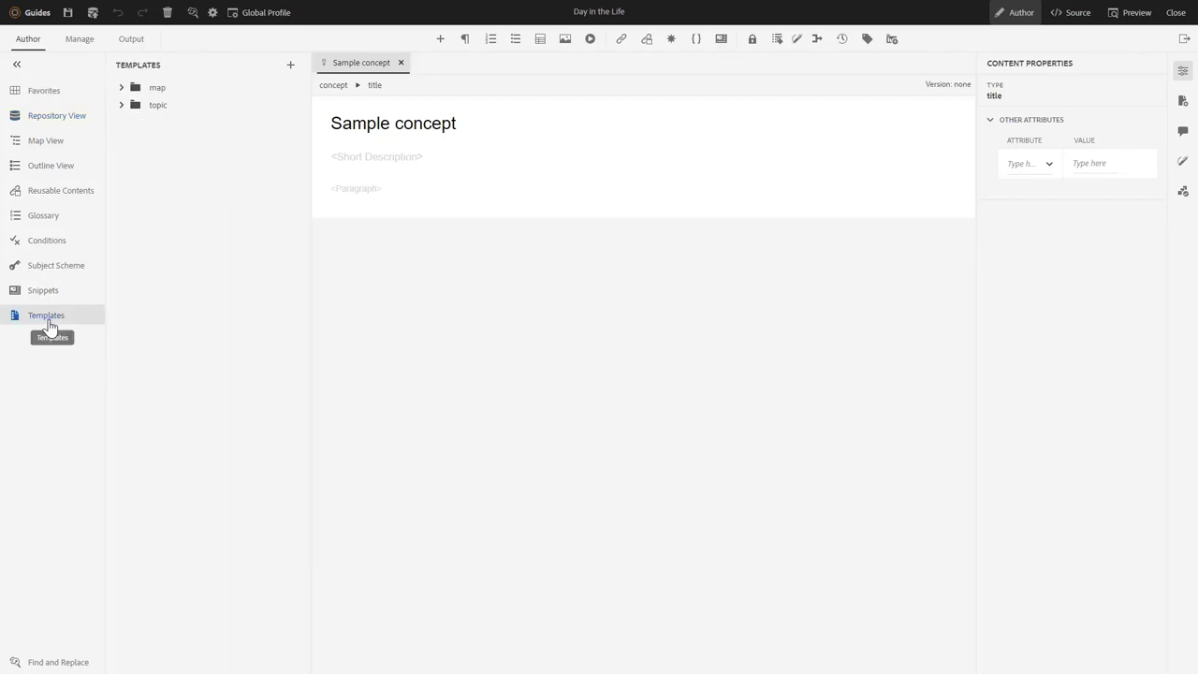
click(121, 106)
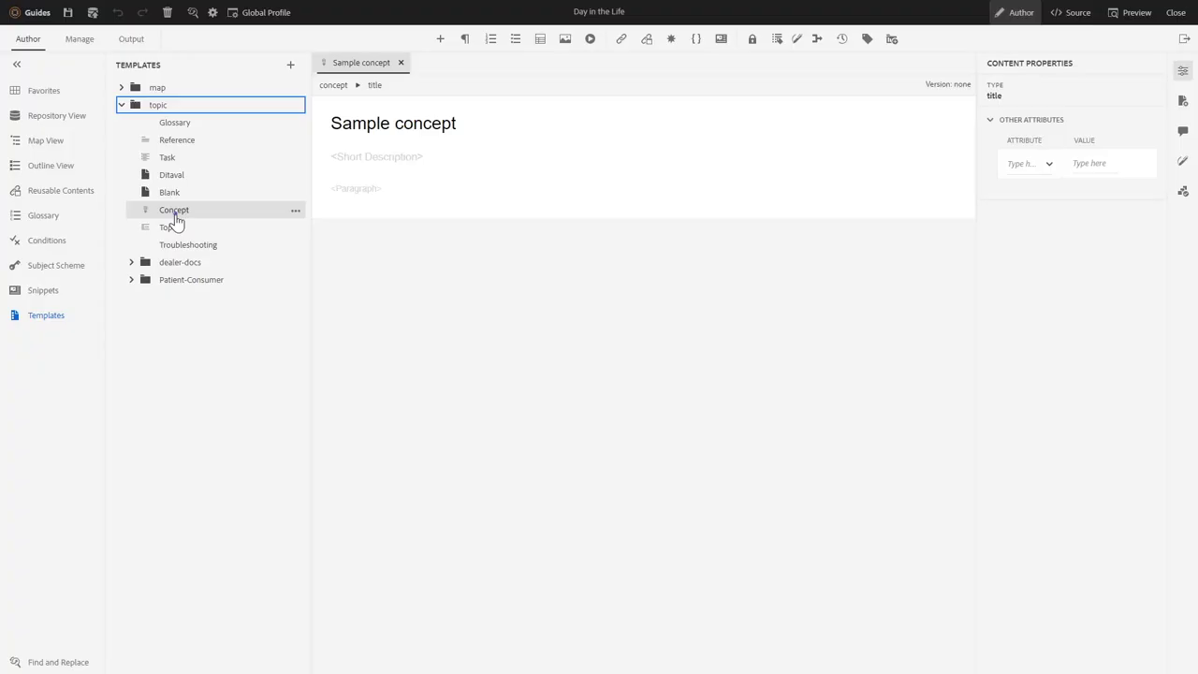
click(175, 213)
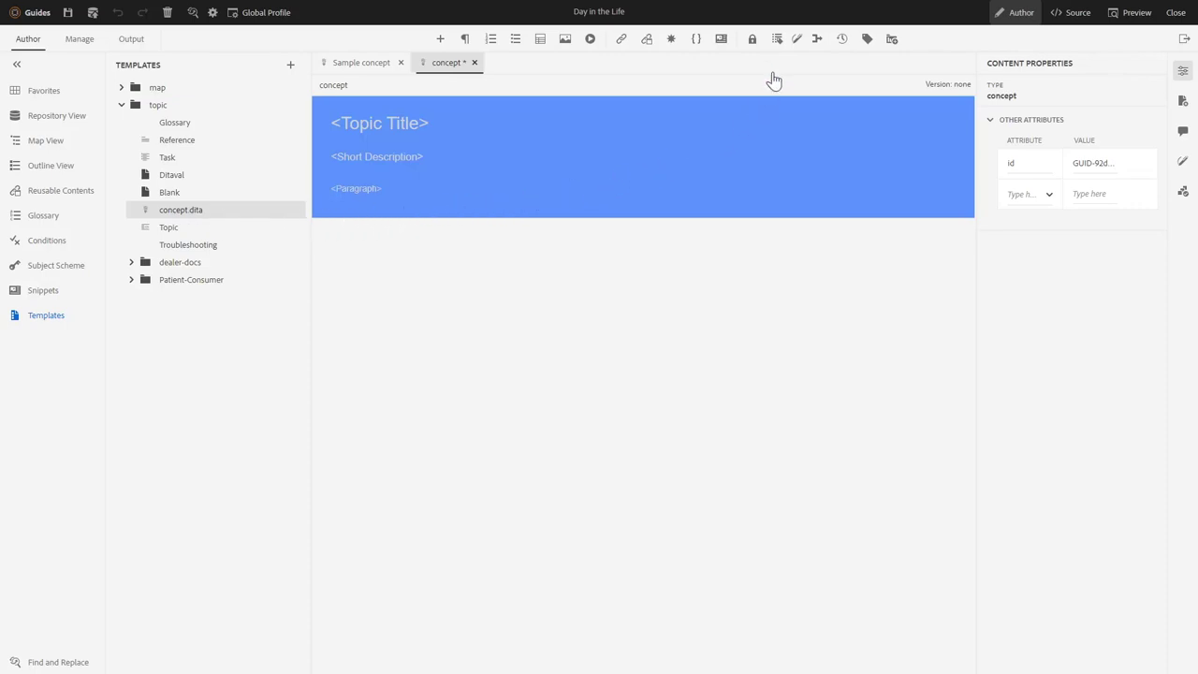
click(777, 38)
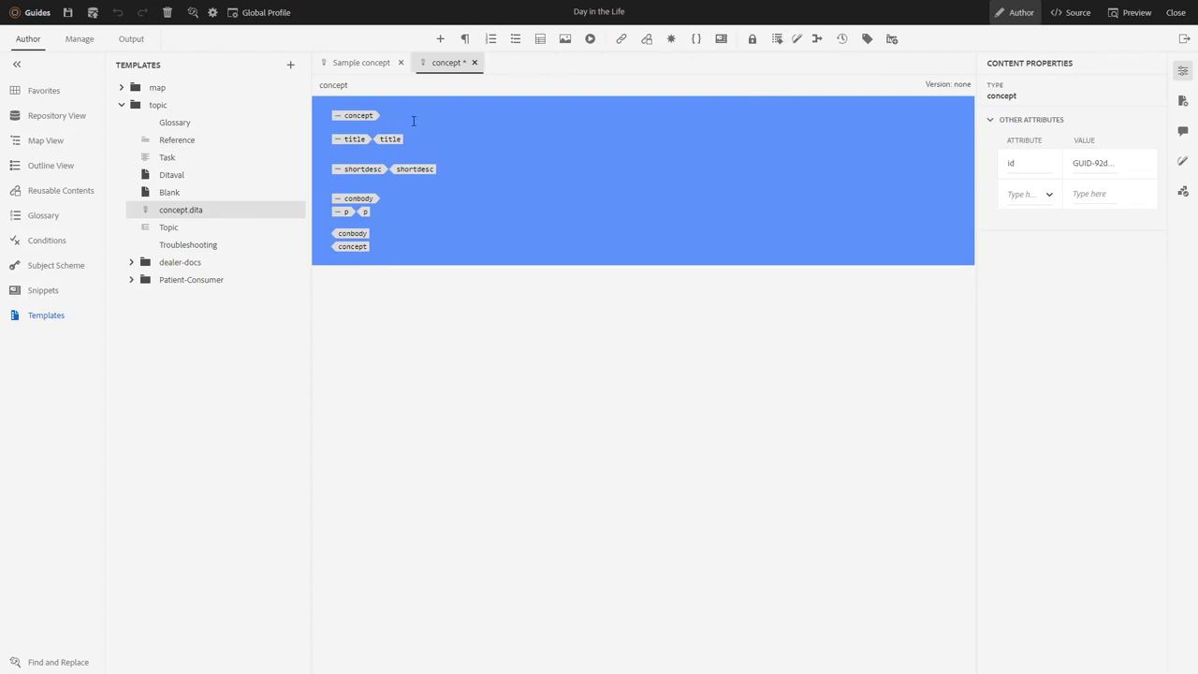
click(374, 212)
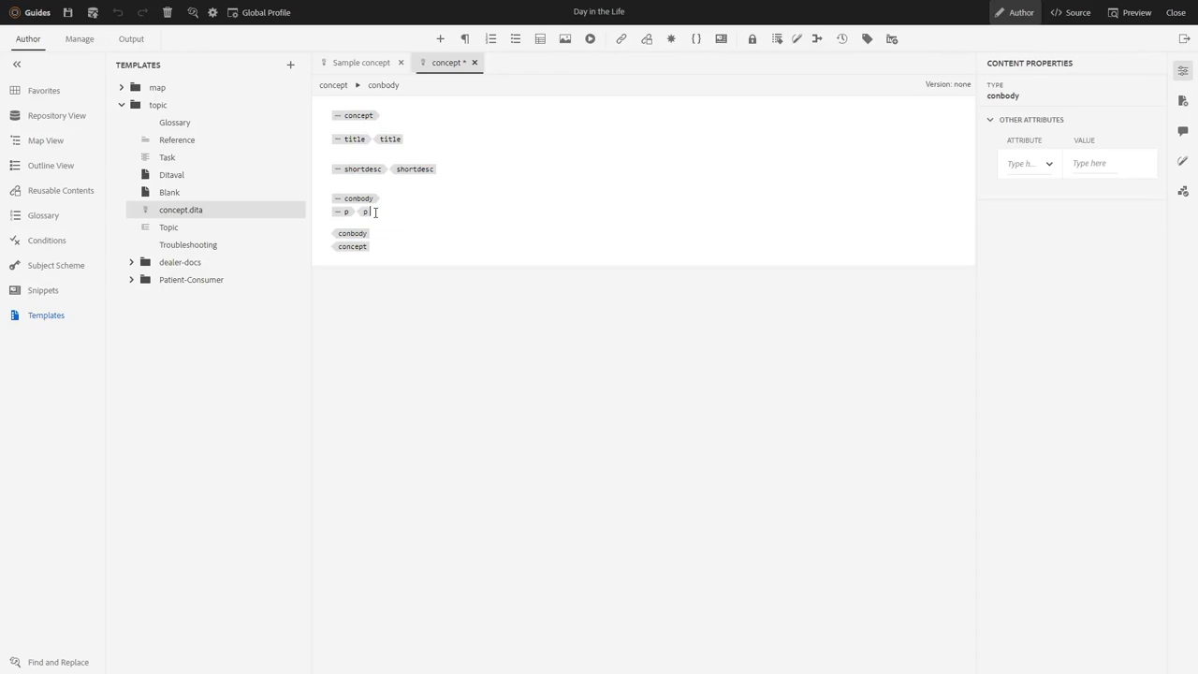
Insert an example element after the paragraph in the Concept template's conbody, and add a title element inside it
text(example)
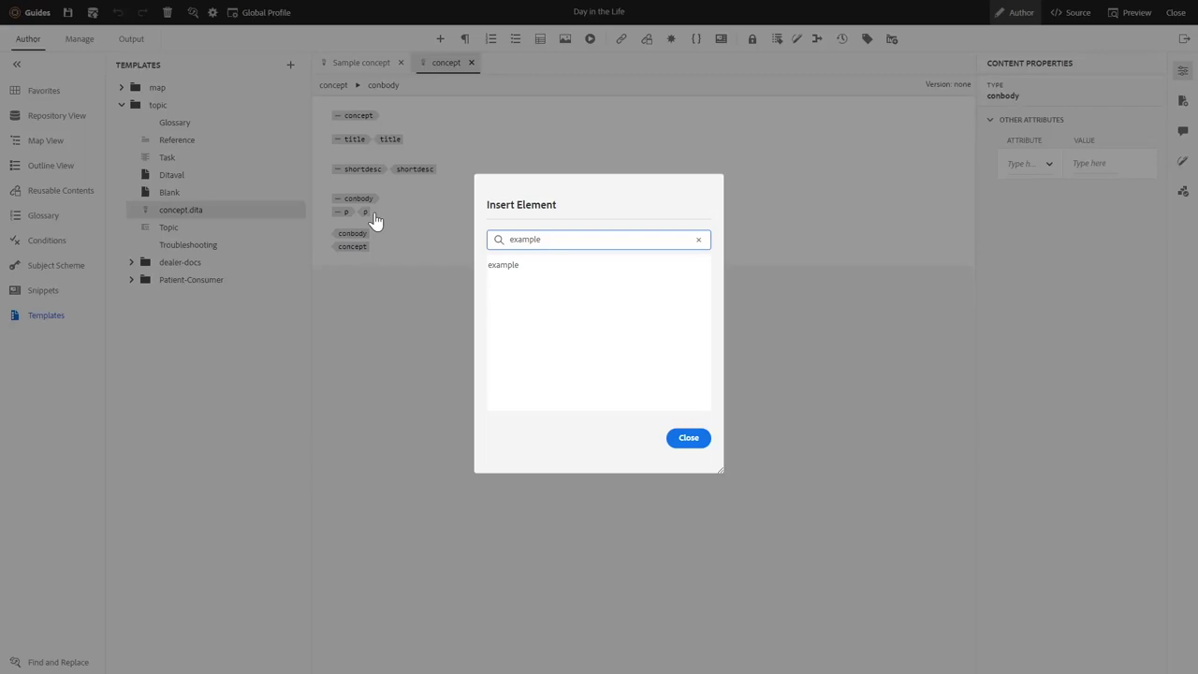
click(517, 265)
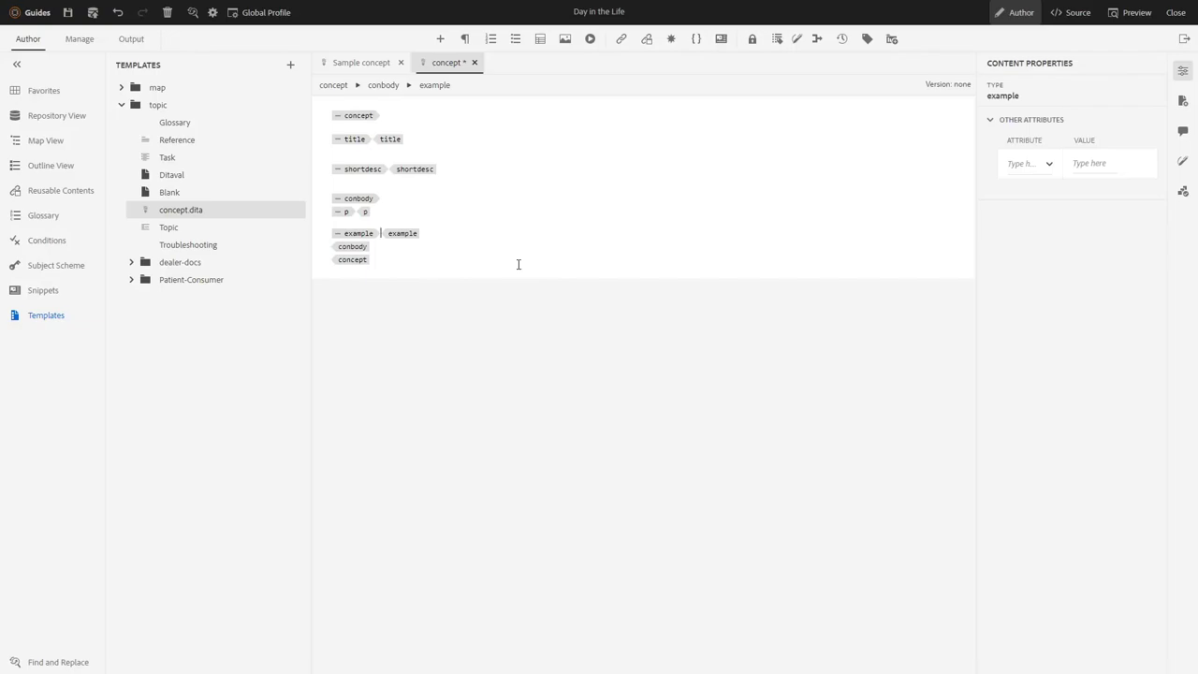
key(alt+Return)
text(title)
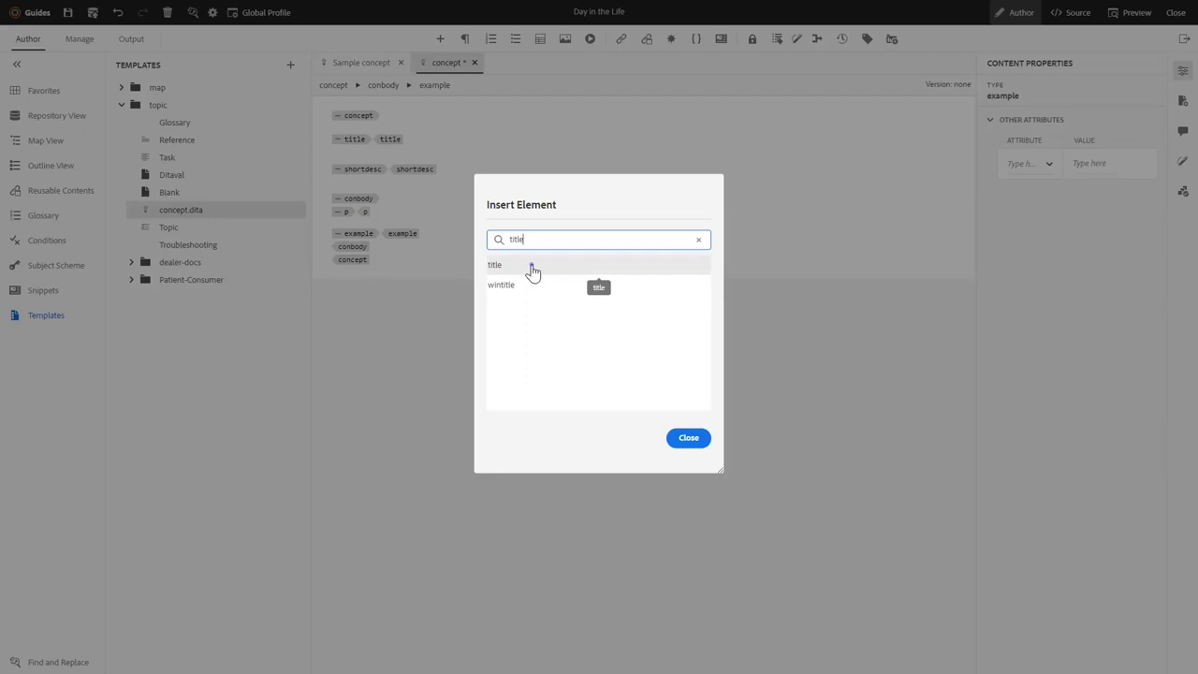
click(531, 267)
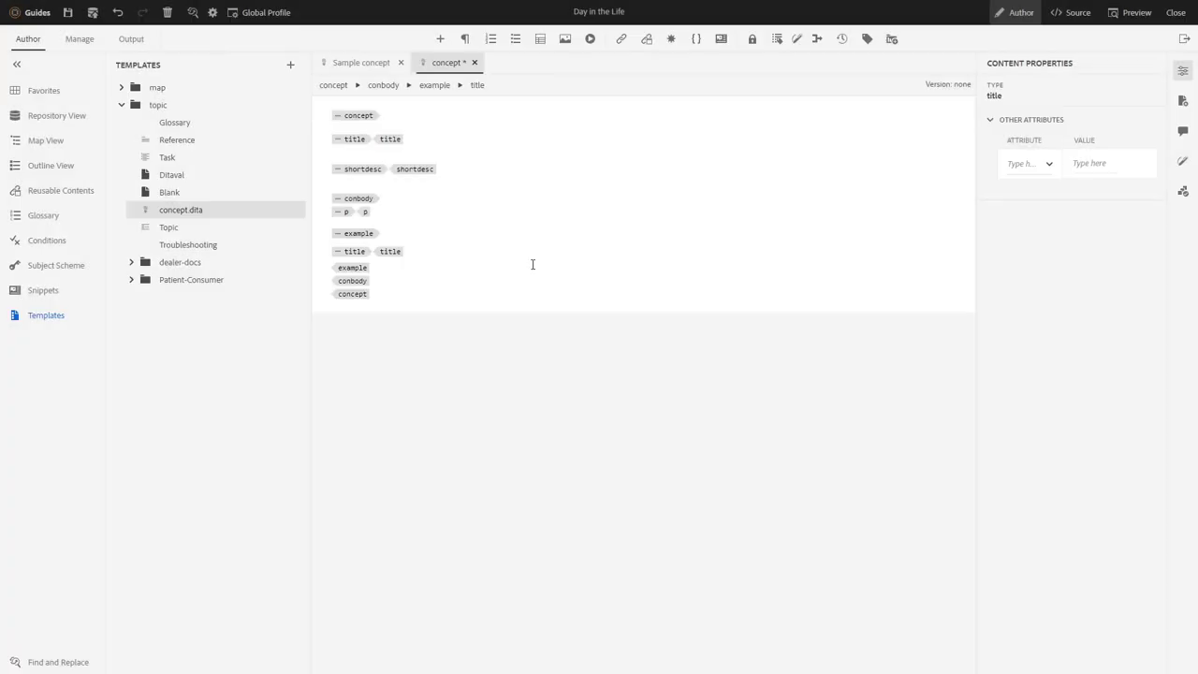
Add a p element after the example's title, then save and close the Concept template
click(474, 255)
key(Return)
text(p)
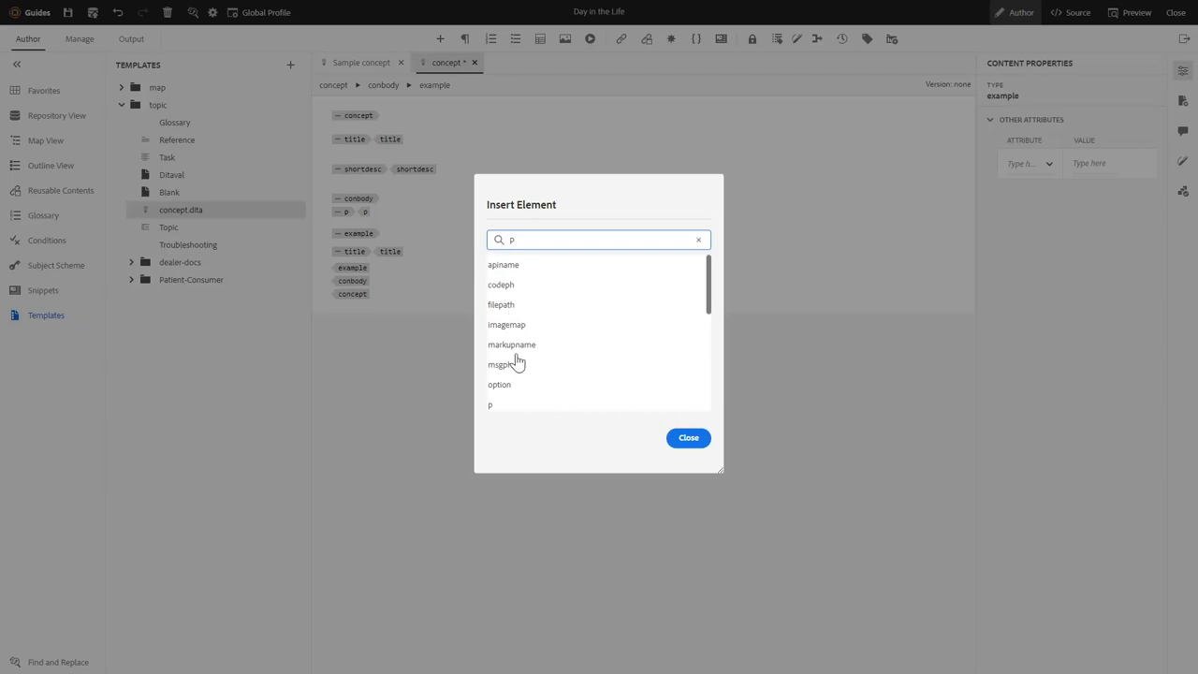
click(516, 406)
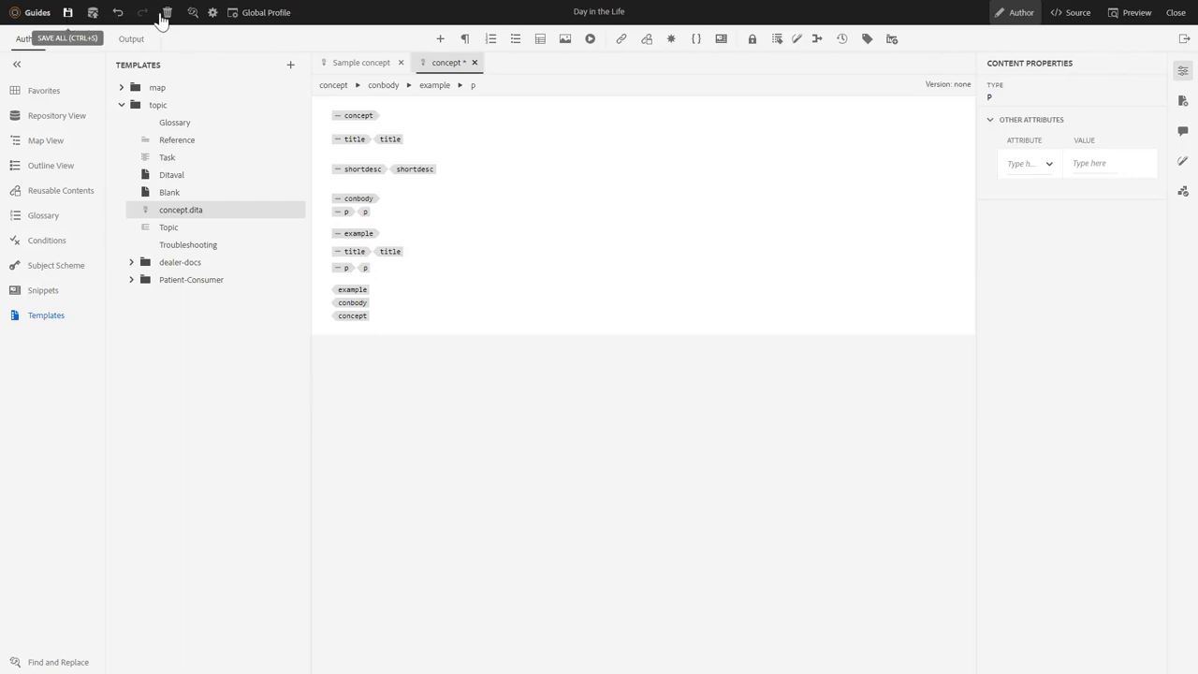
click(473, 63)
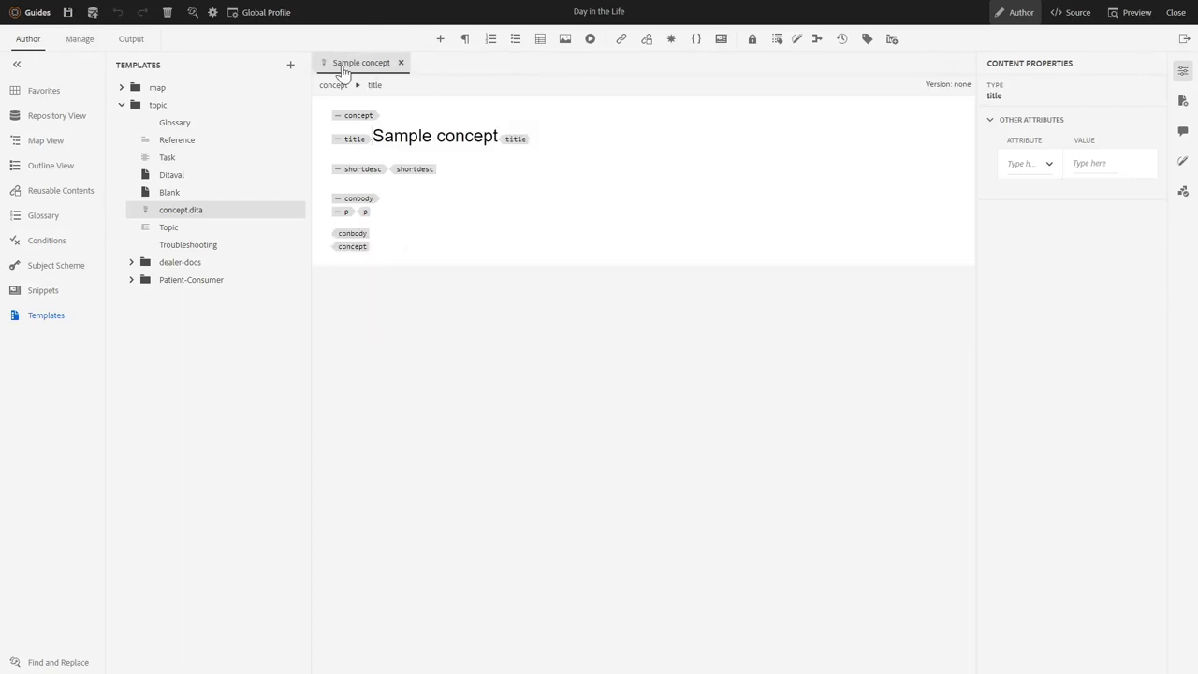
Create a DITA topic titled "Sample content 2" in the demo/en/ev/topics folder, based on the Concept template
click(56, 120)
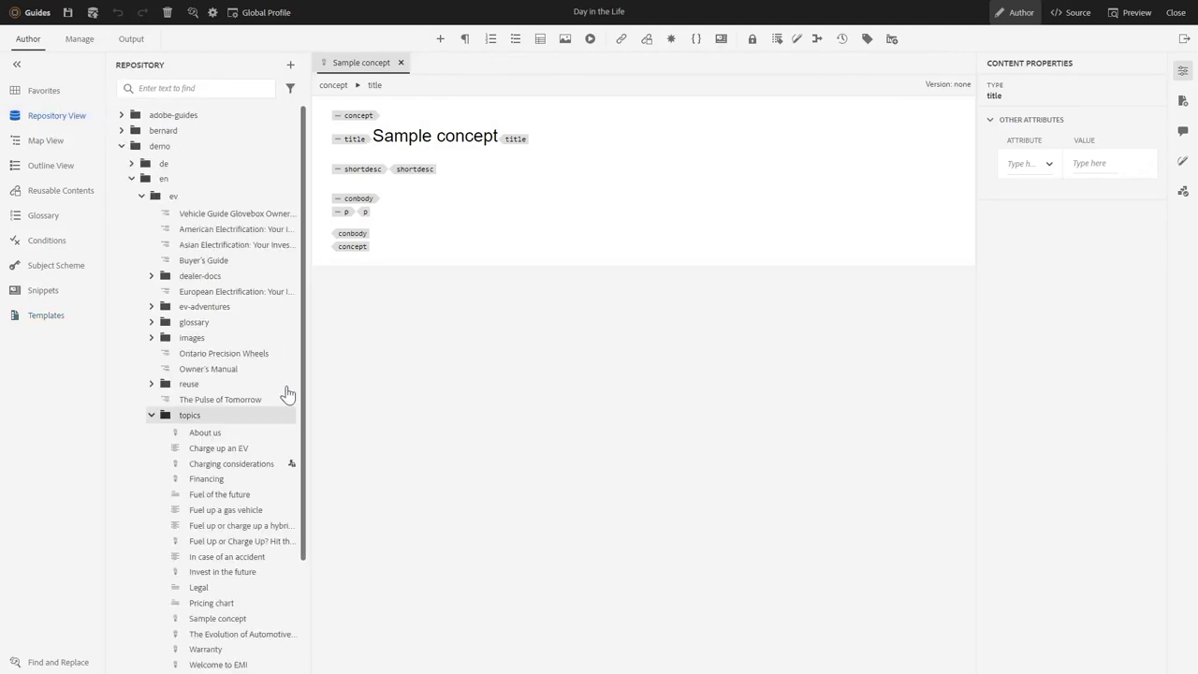
click(288, 423)
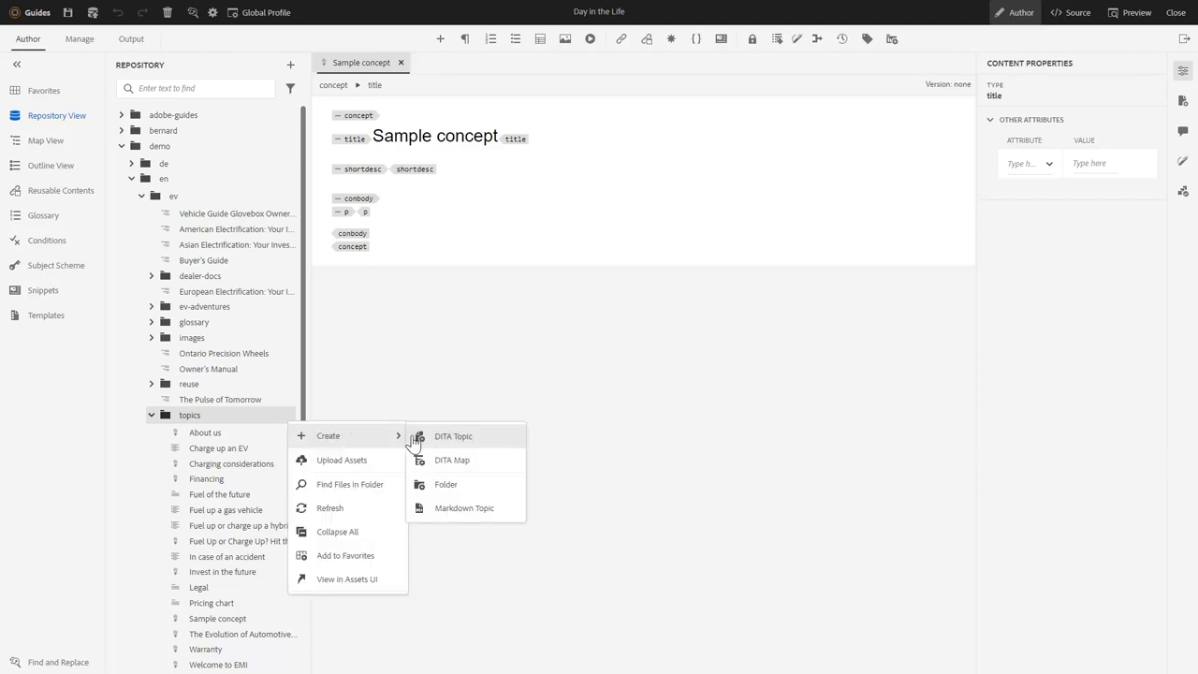
click(448, 442)
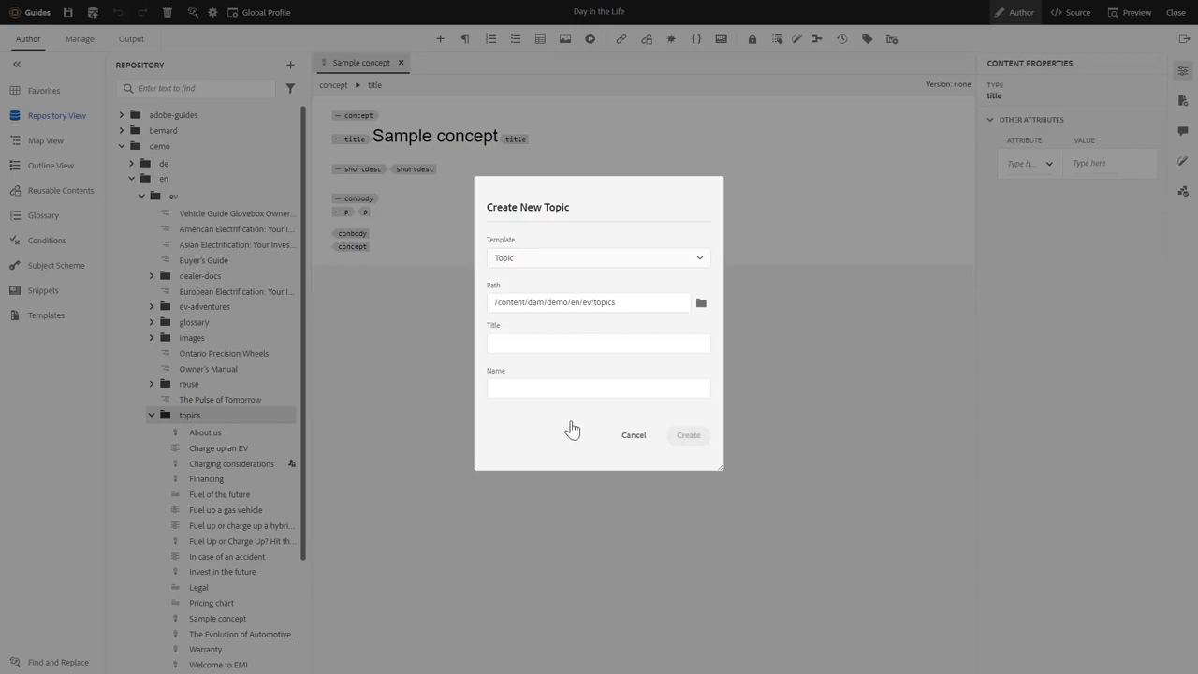
click(701, 260)
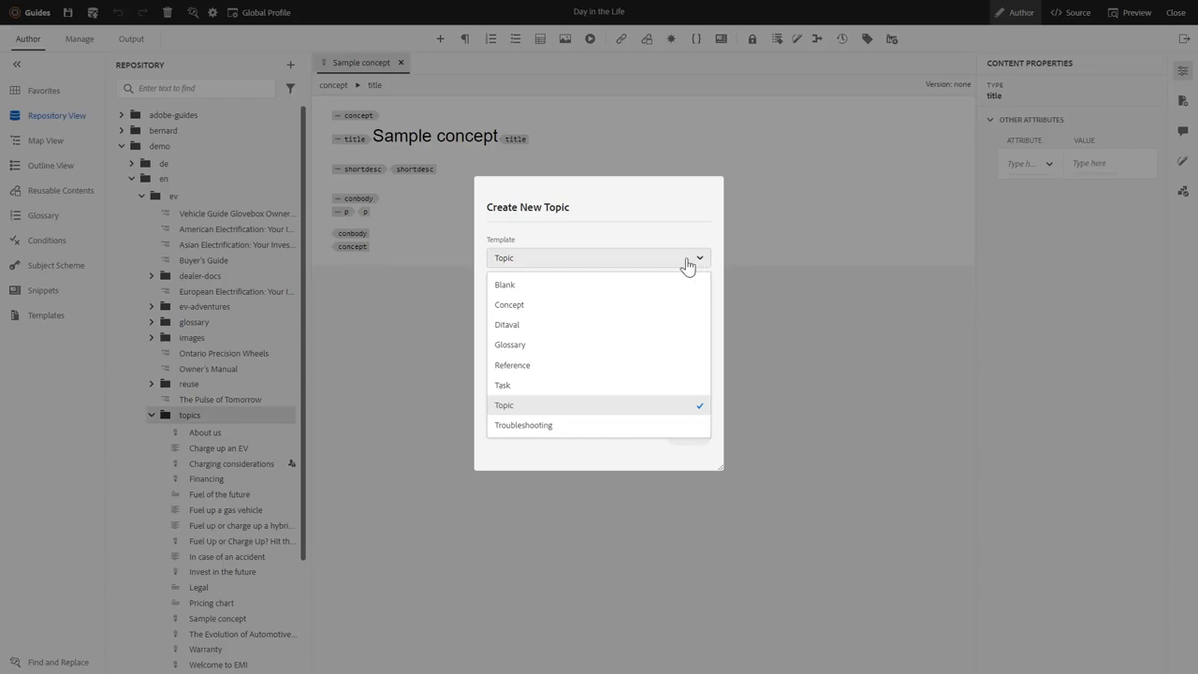
click(567, 308)
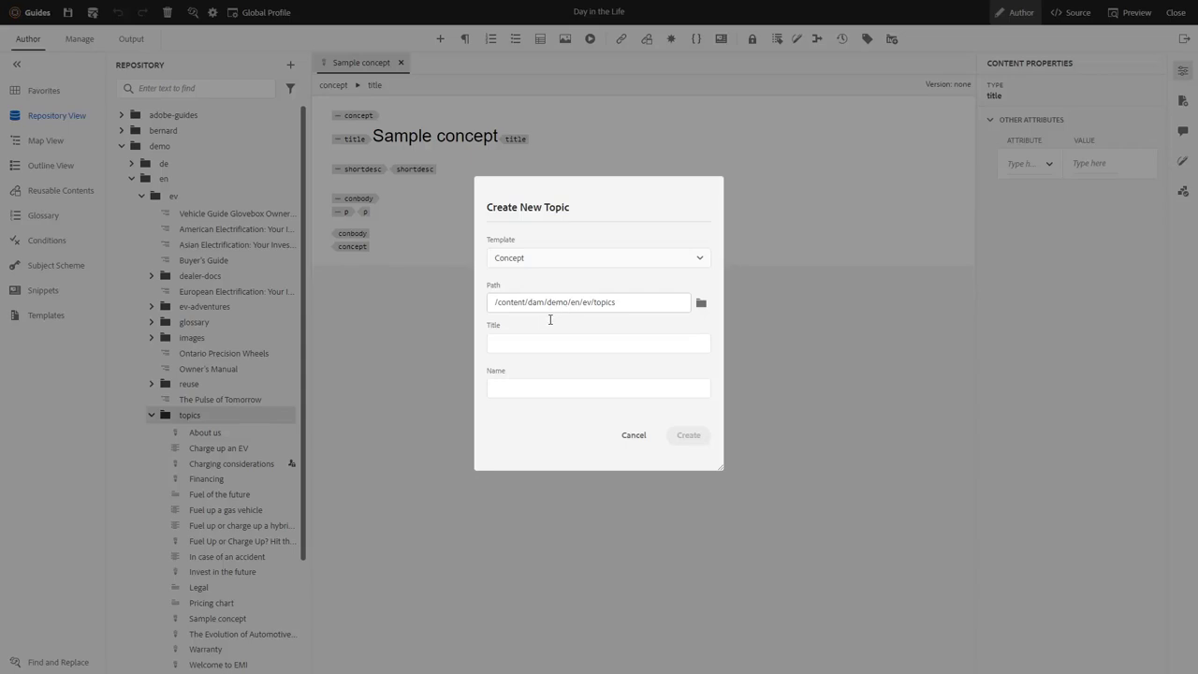
click(548, 344)
text(Sample content 2)
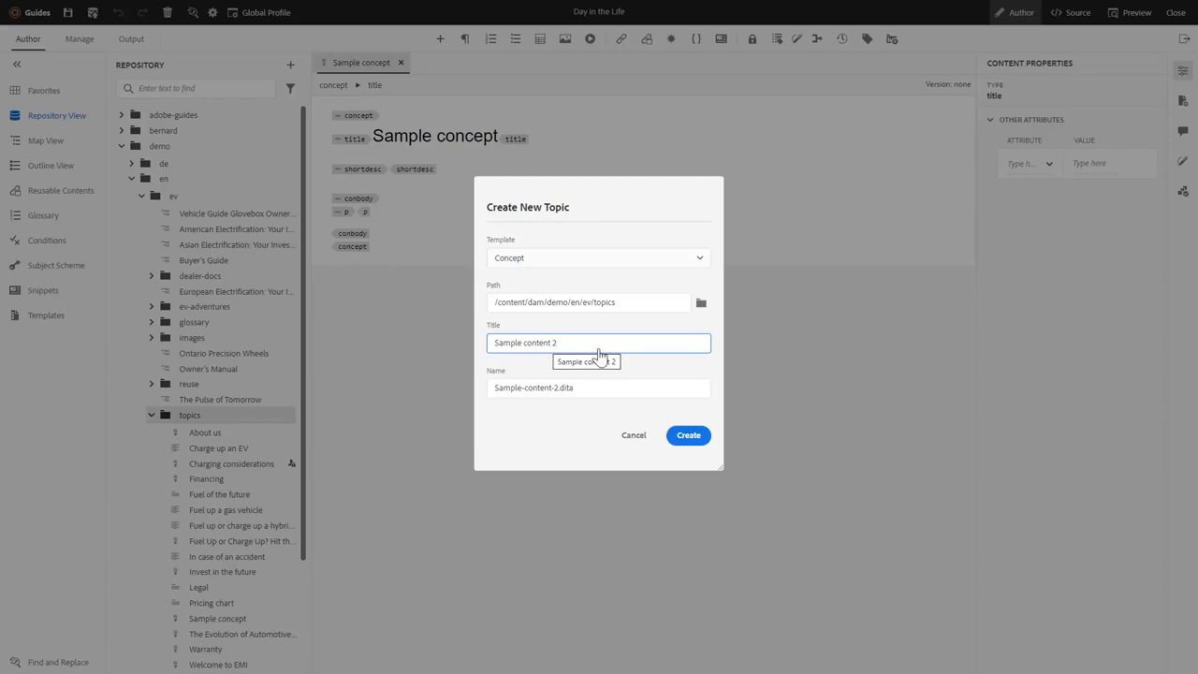
click(688, 435)
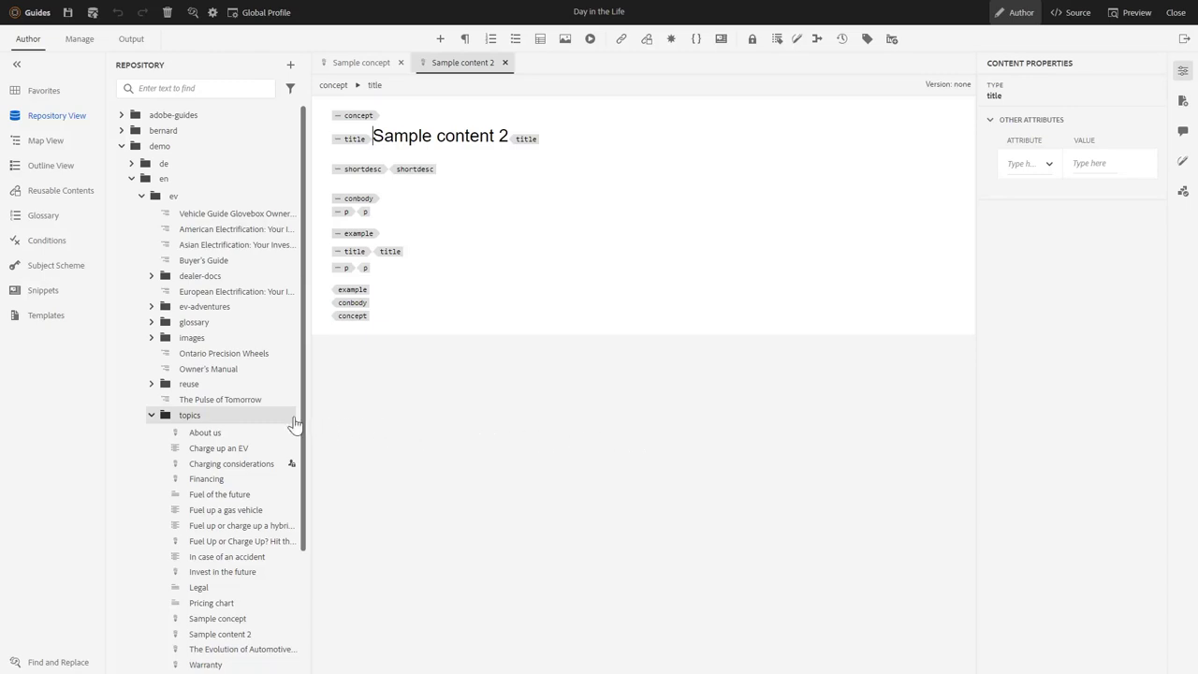
Expand the dealer-docs folder among the topic templates
click(58, 319)
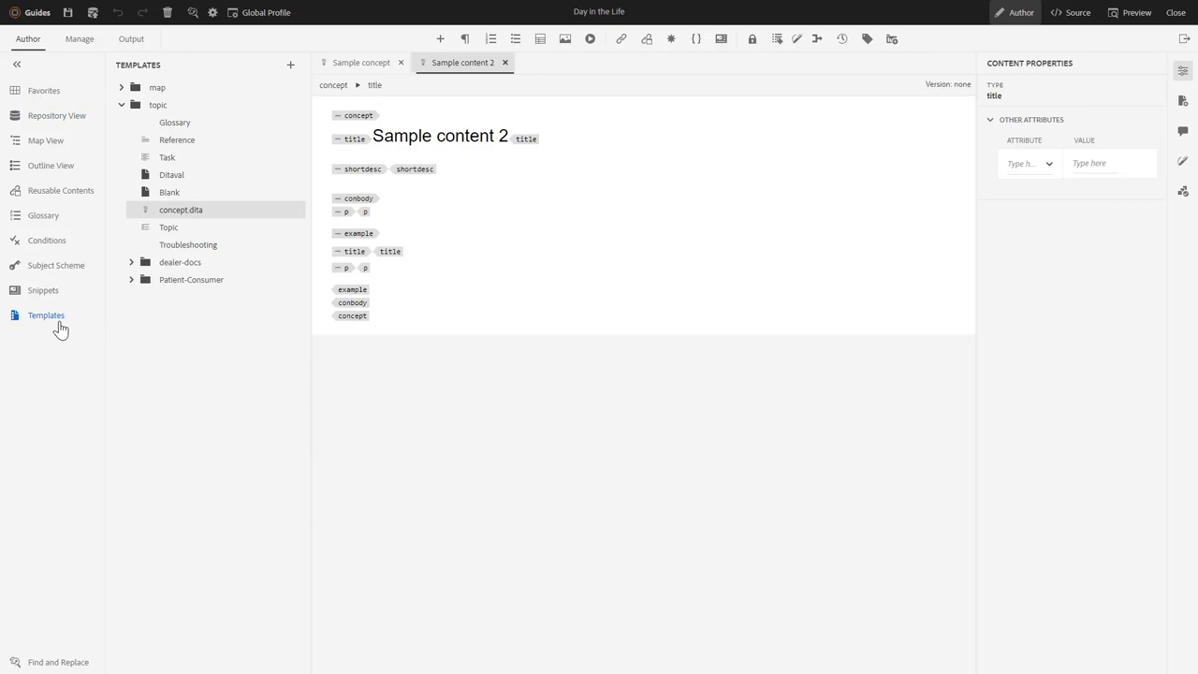
click(131, 263)
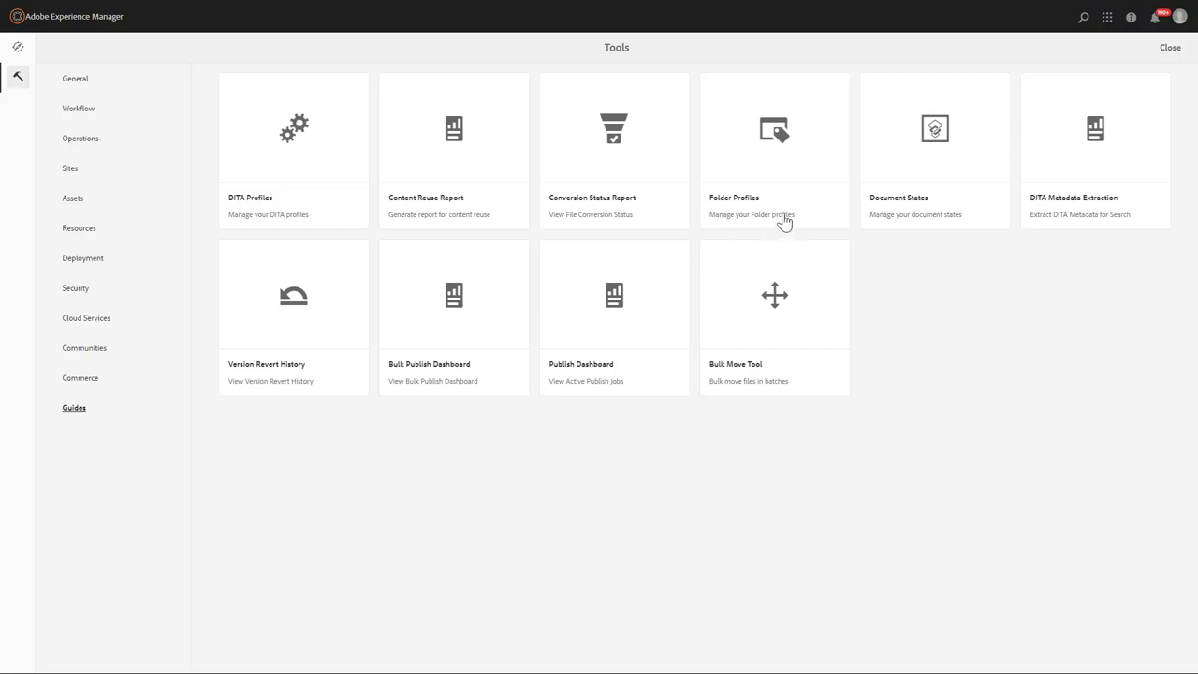
Open the authoring templates of the Global Profile folder profile for editing
click(803, 198)
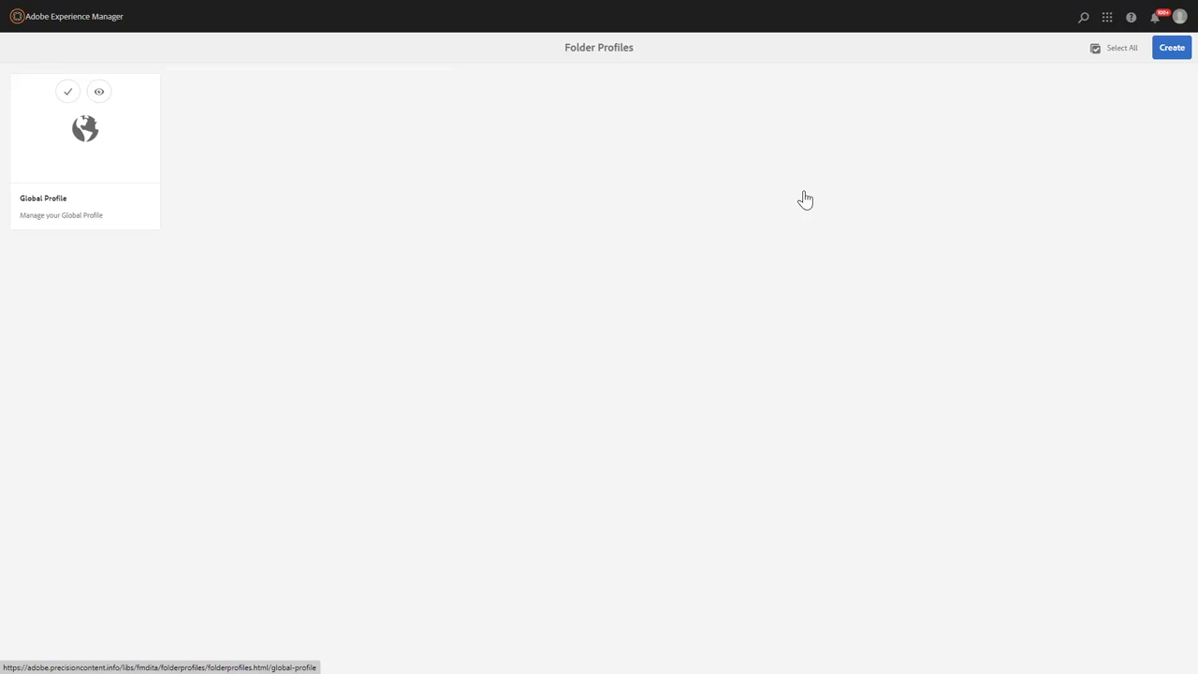
click(110, 171)
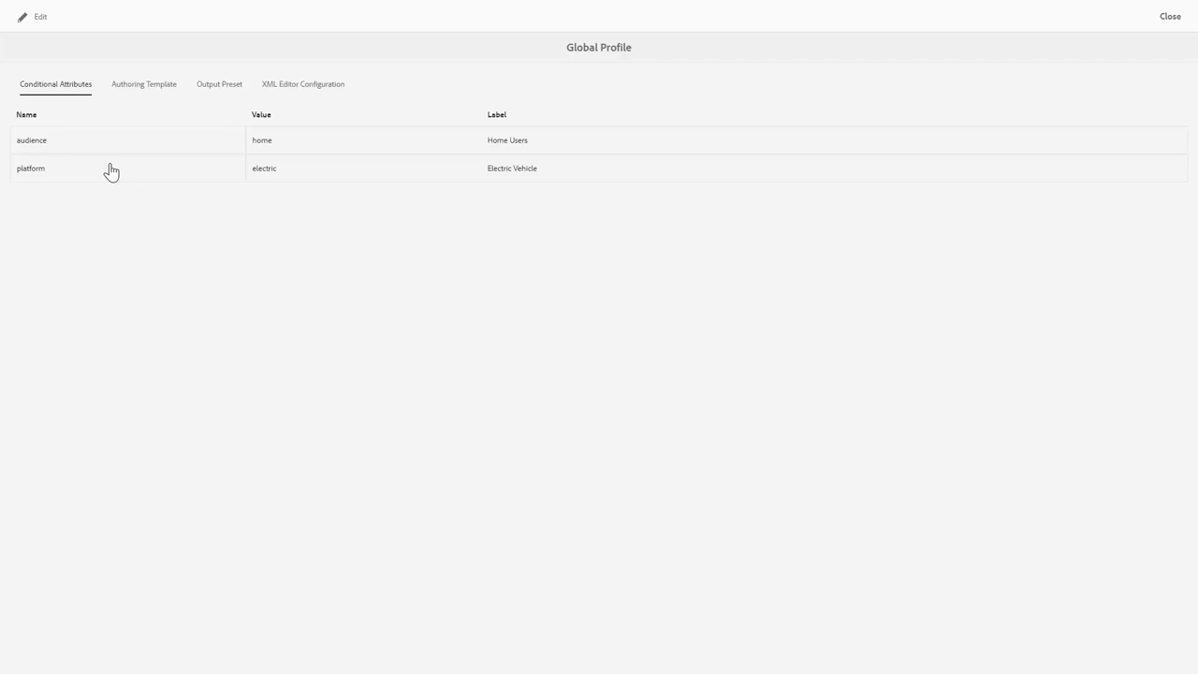
click(136, 94)
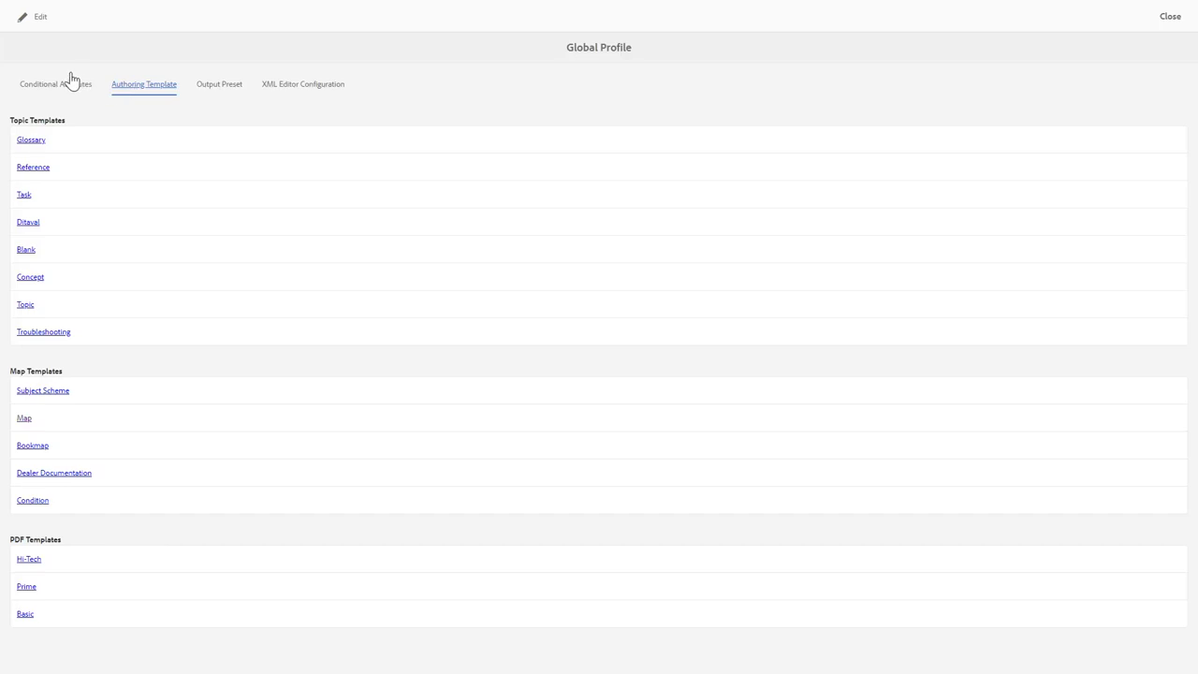
click(41, 25)
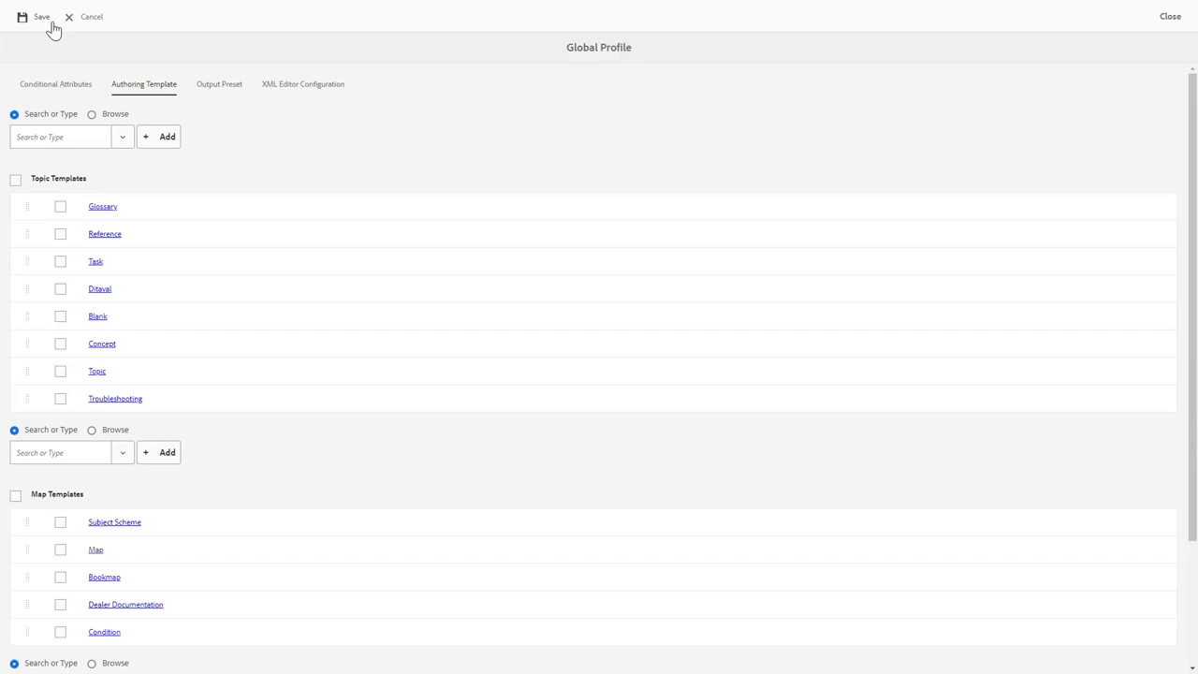
Add the Service Information template to the Global Profile's topic templates and save the profile
click(123, 138)
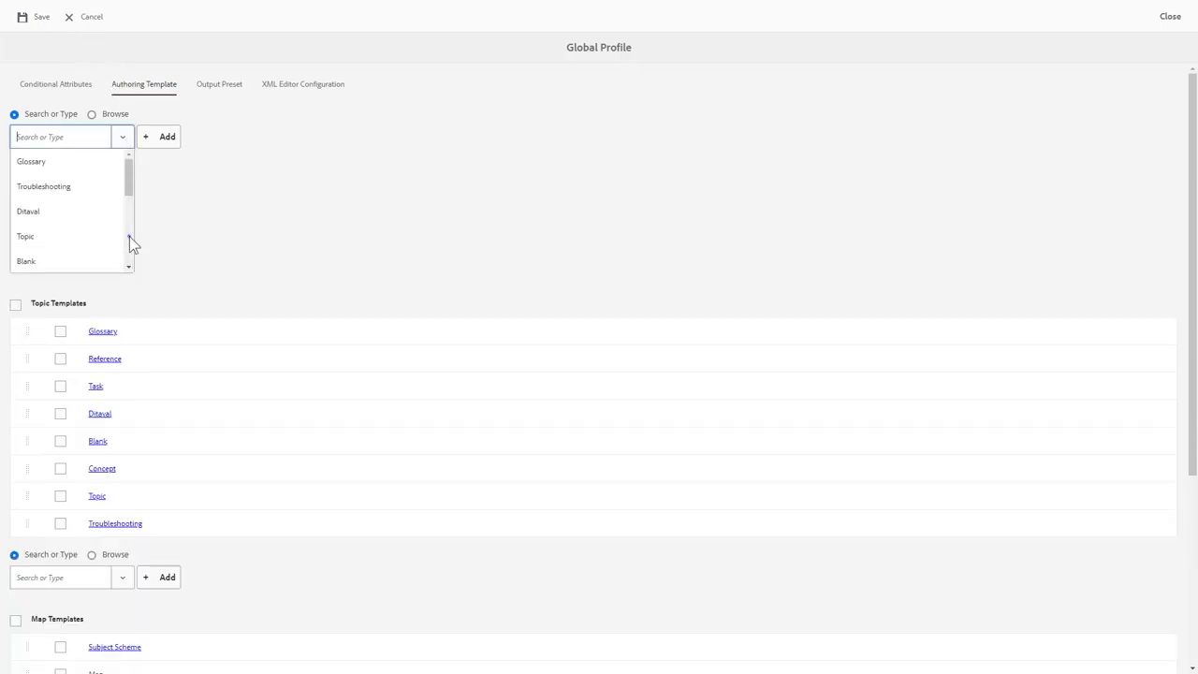
scroll(129, 235, down, 1)
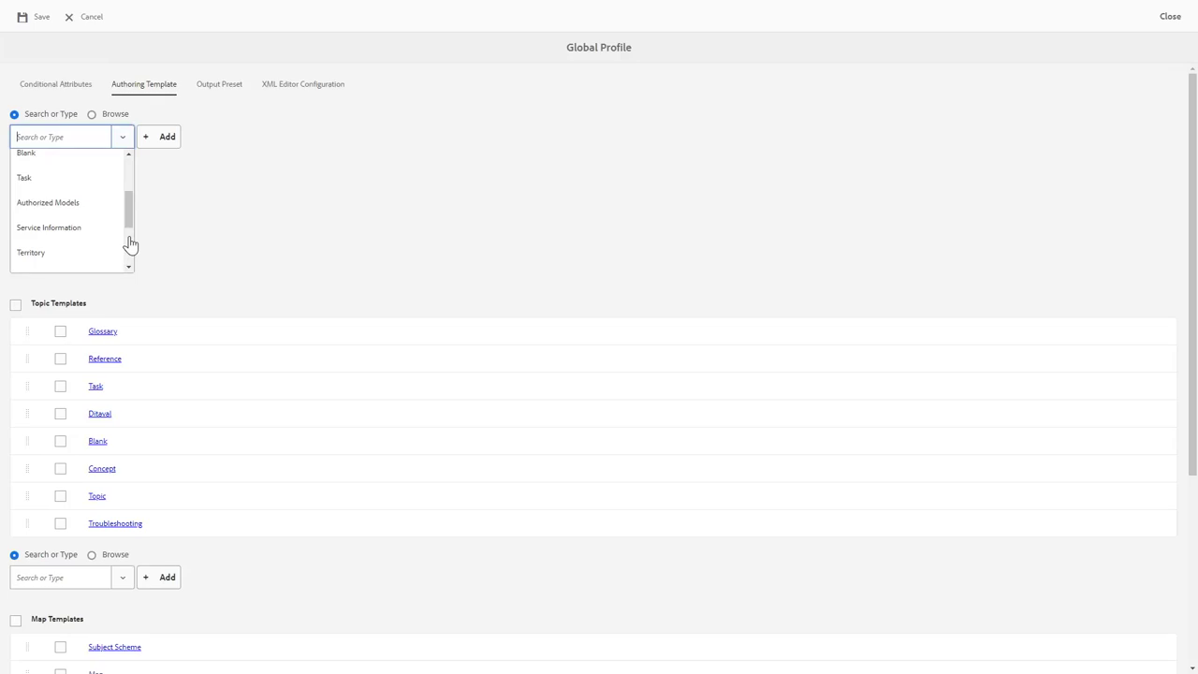
click(49, 229)
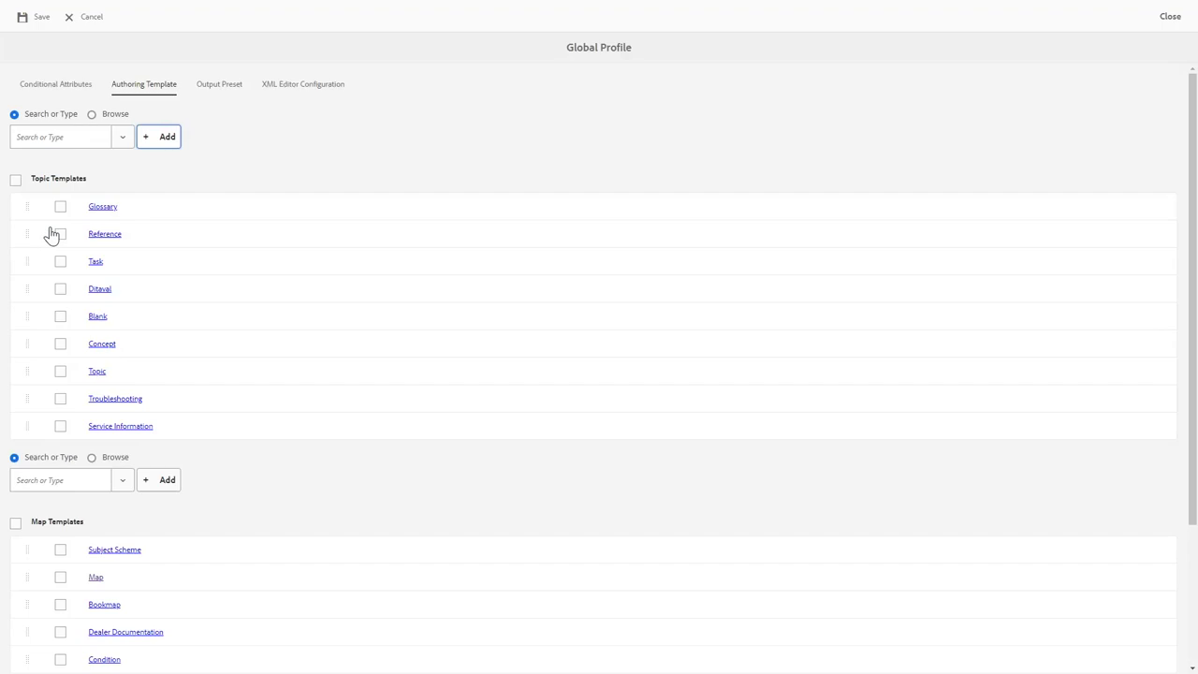
click(40, 24)
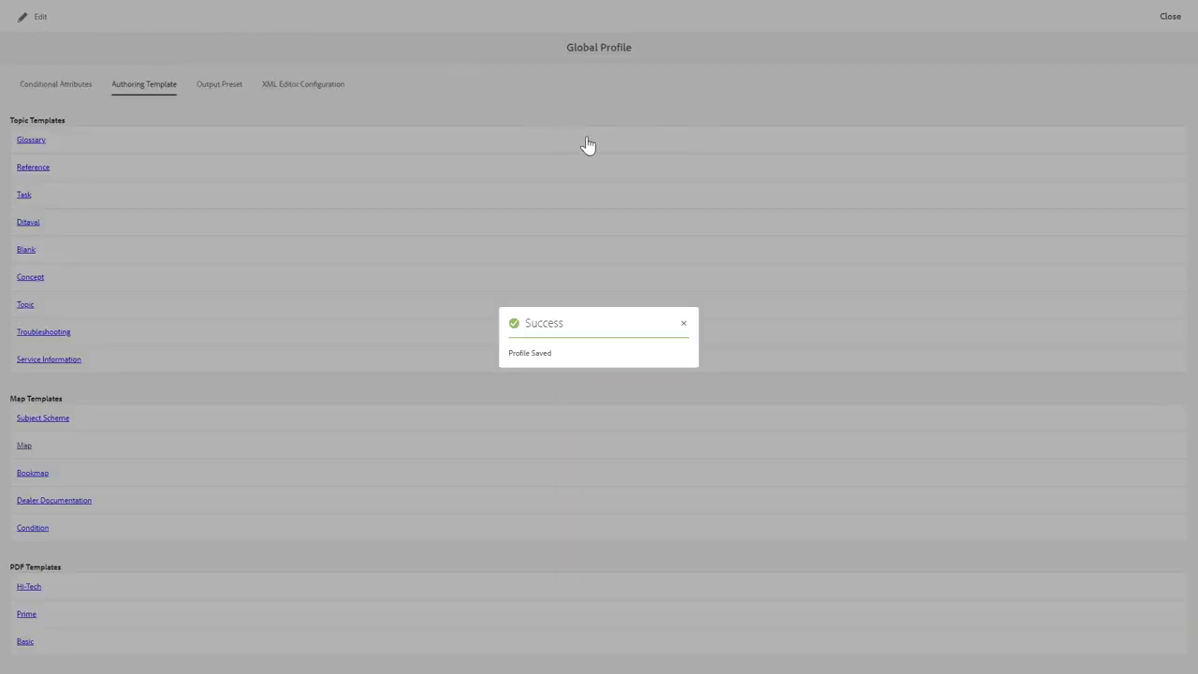
click(683, 327)
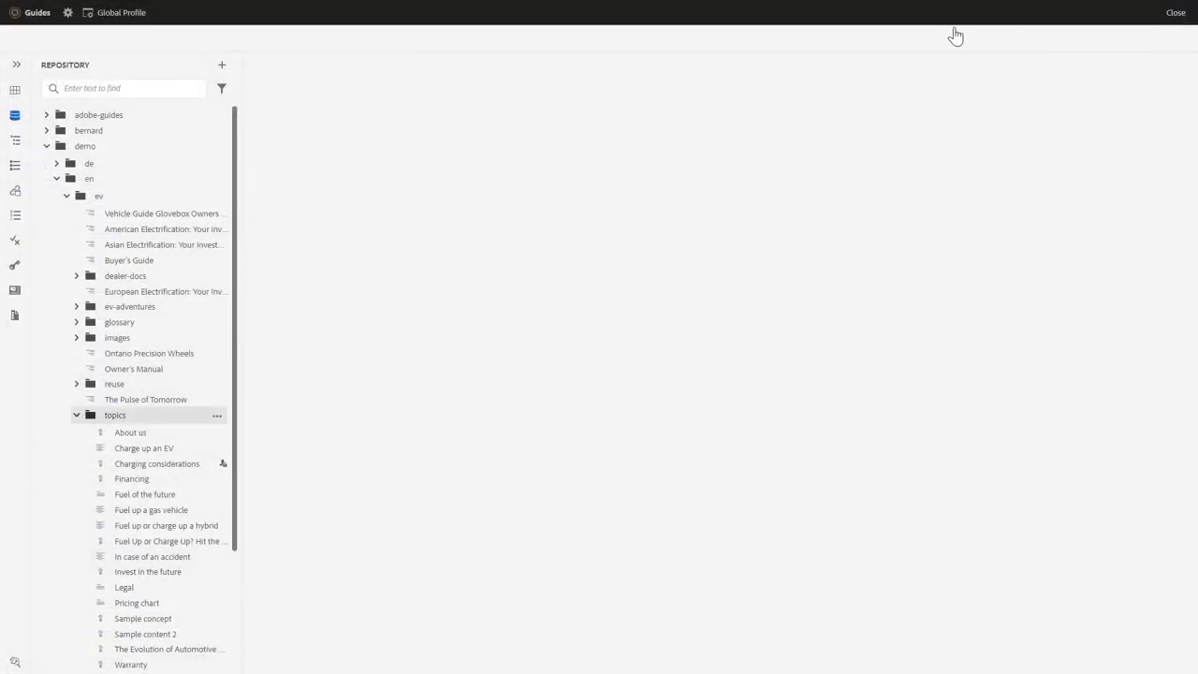
Create a DITA topic titled "Sample service information" in the demo/en/ev/topics folder, based on the Service Information template
click(218, 417)
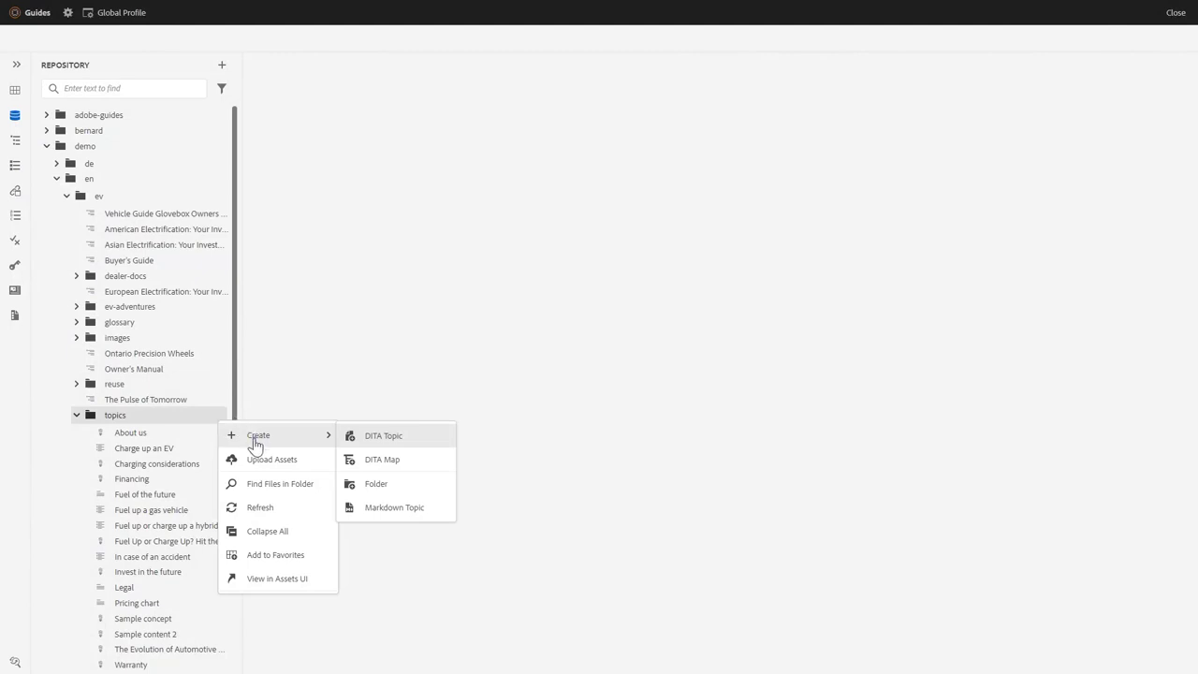
click(399, 437)
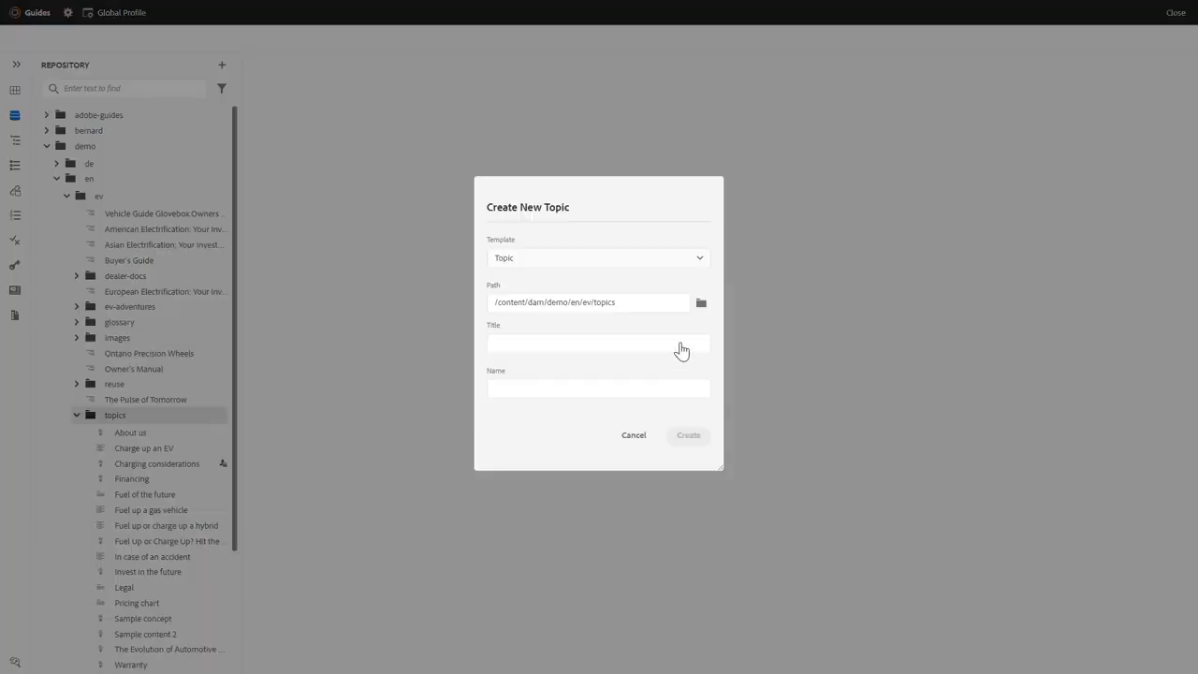
click(699, 259)
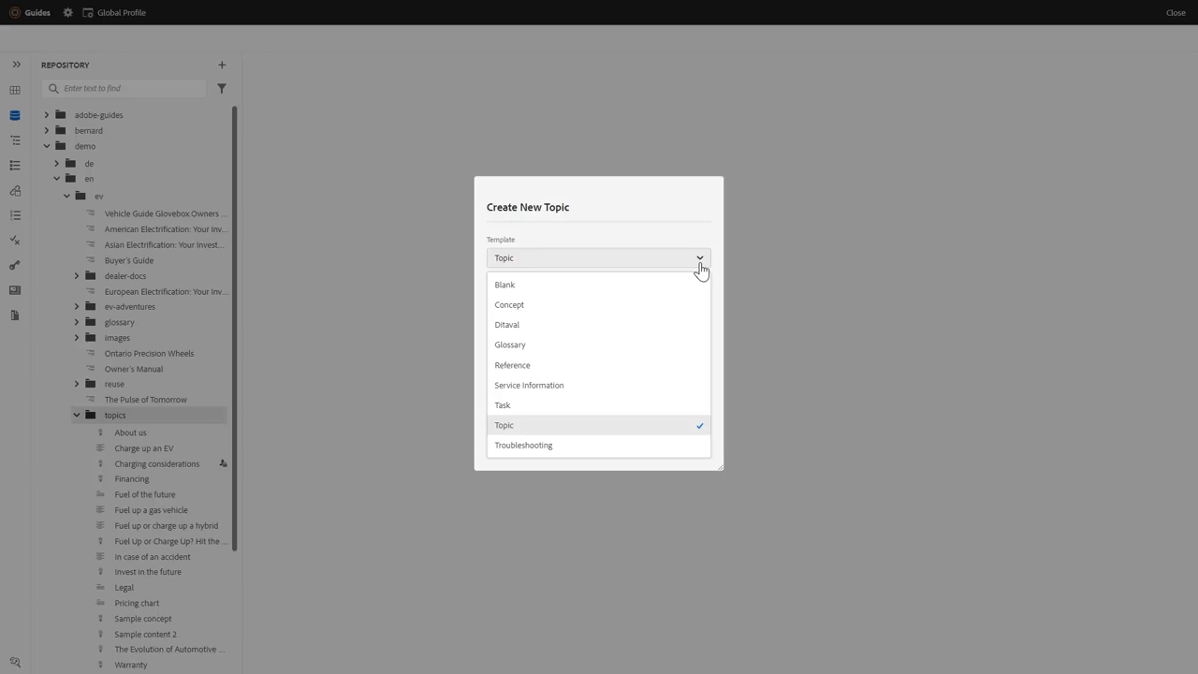
click(547, 386)
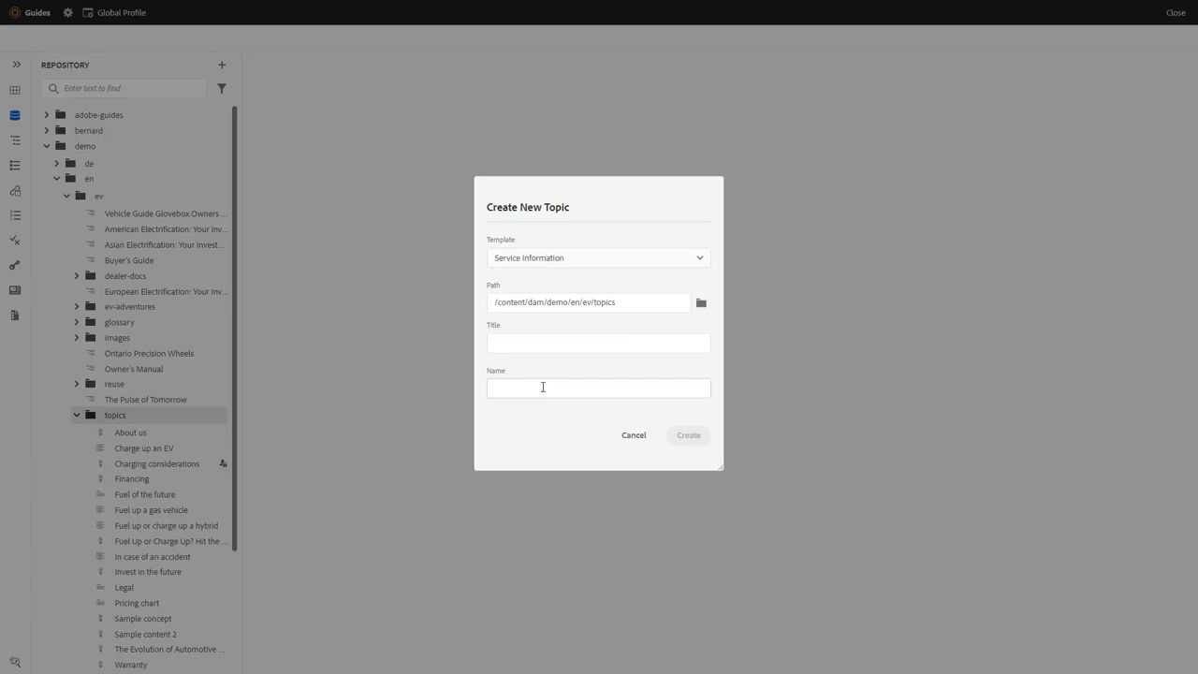
click(527, 344)
text(Sample service information)
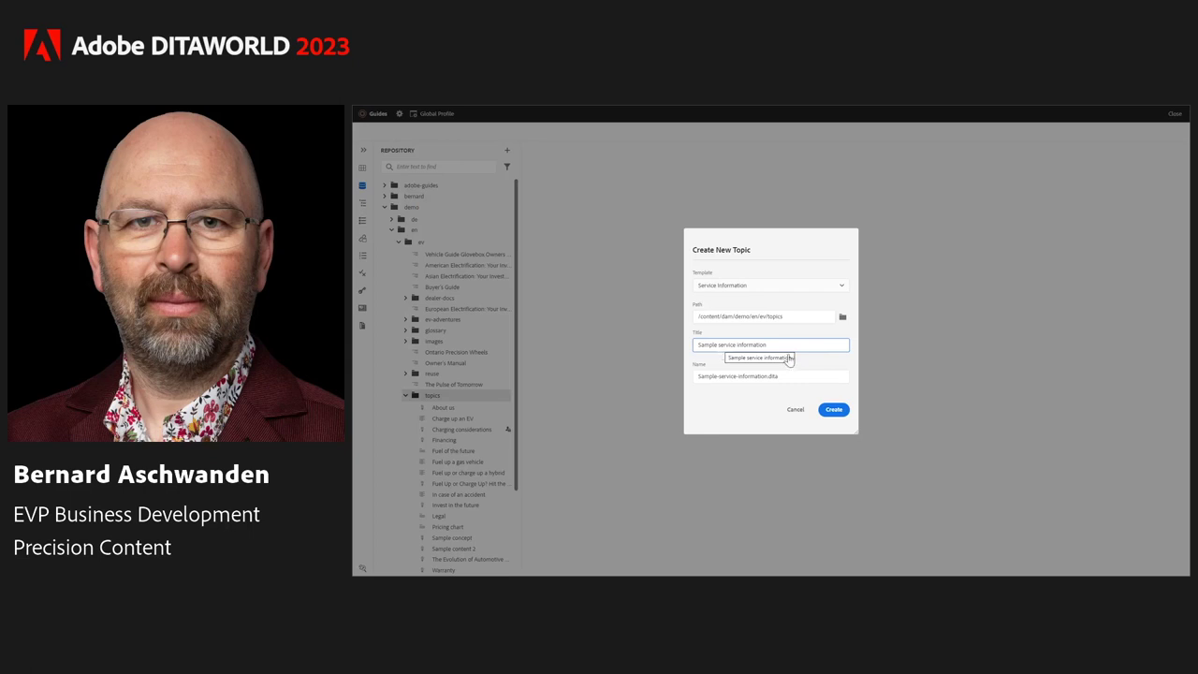
click(834, 410)
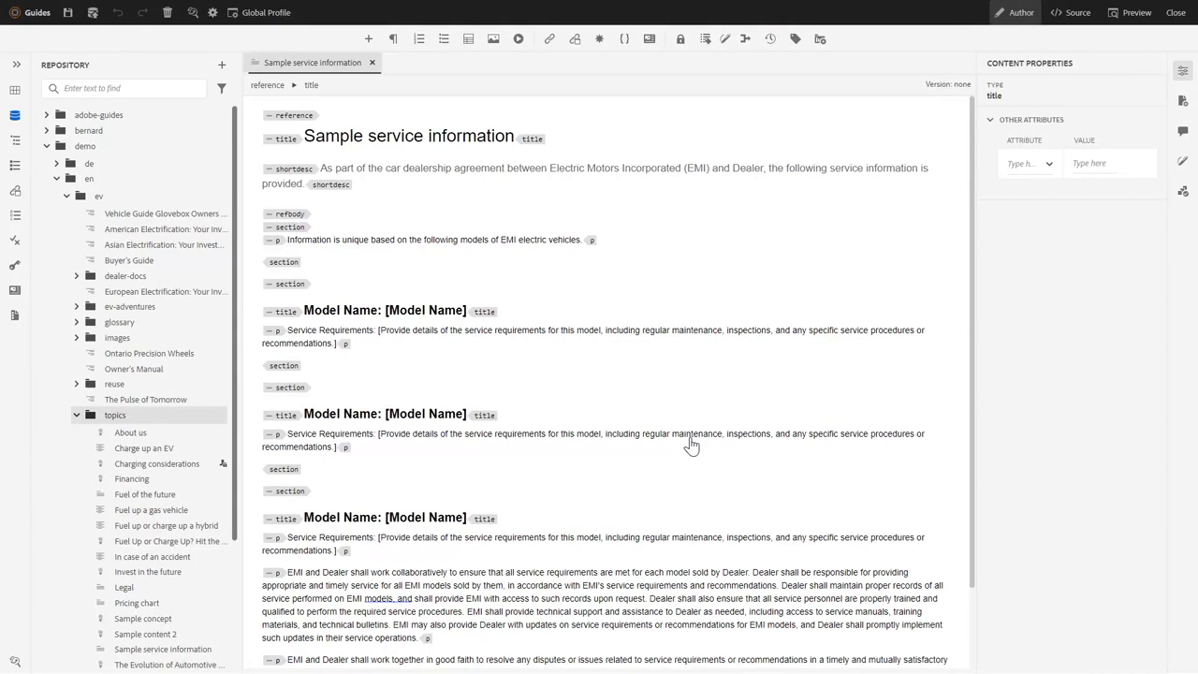
Insert the "Section with title" snippet after the first section in the topic's refbody, and select the inserted section
click(15, 65)
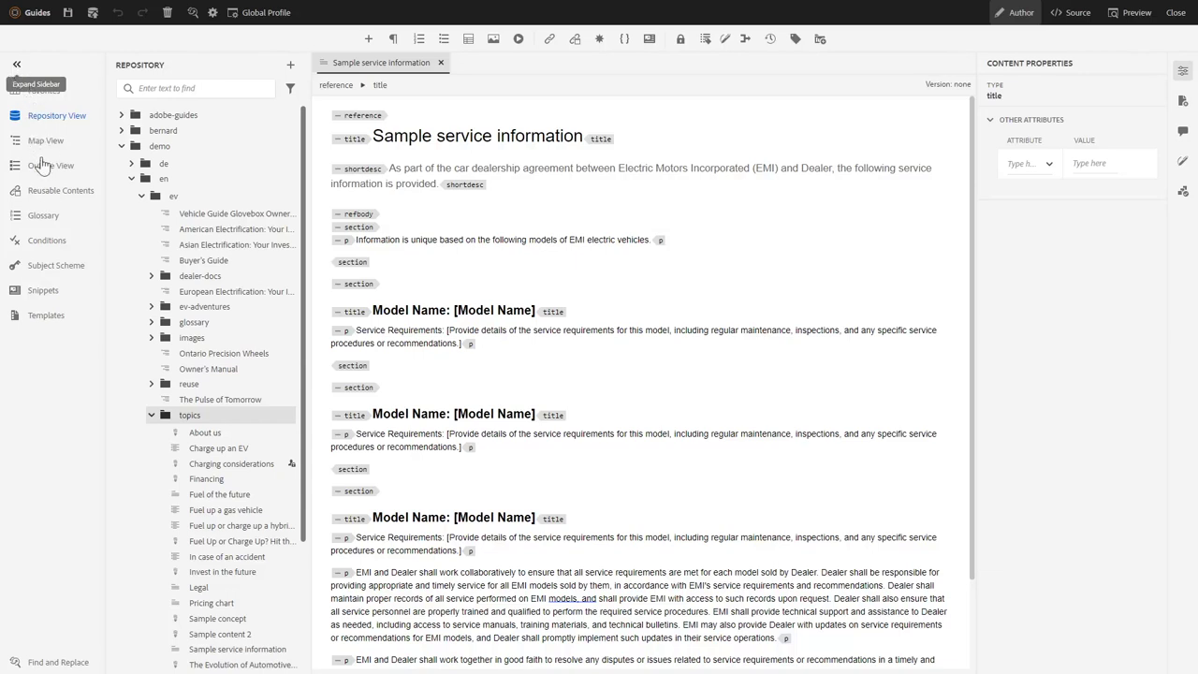
click(44, 292)
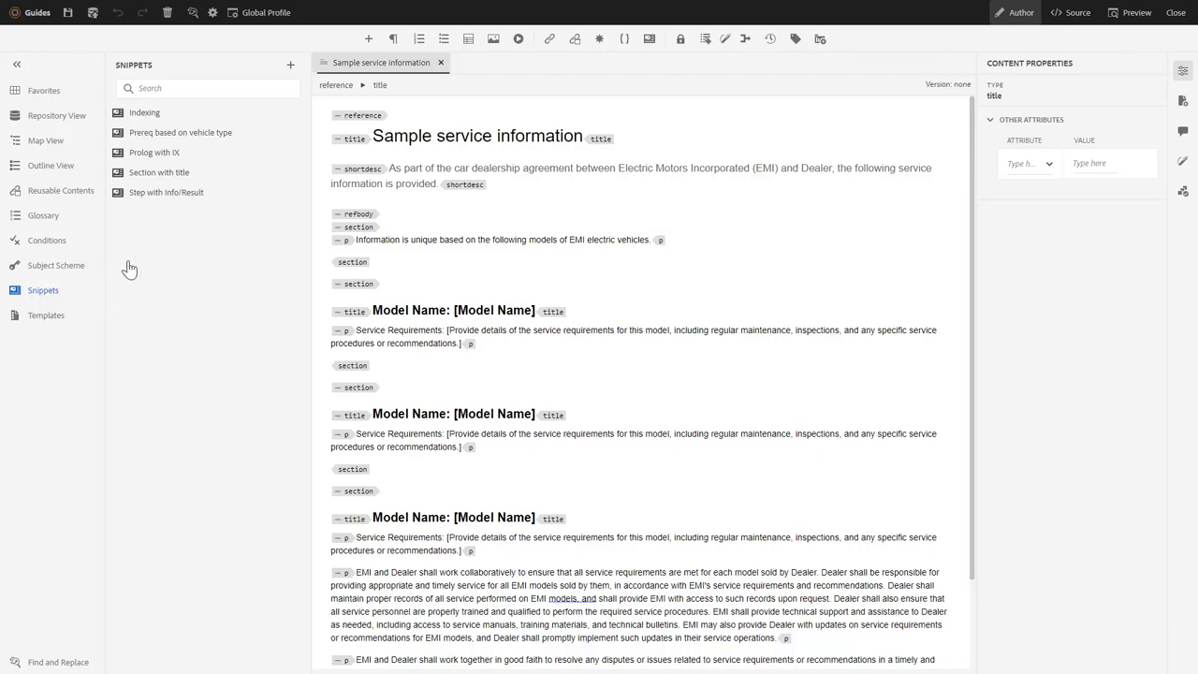
drag(159, 176, 398, 273)
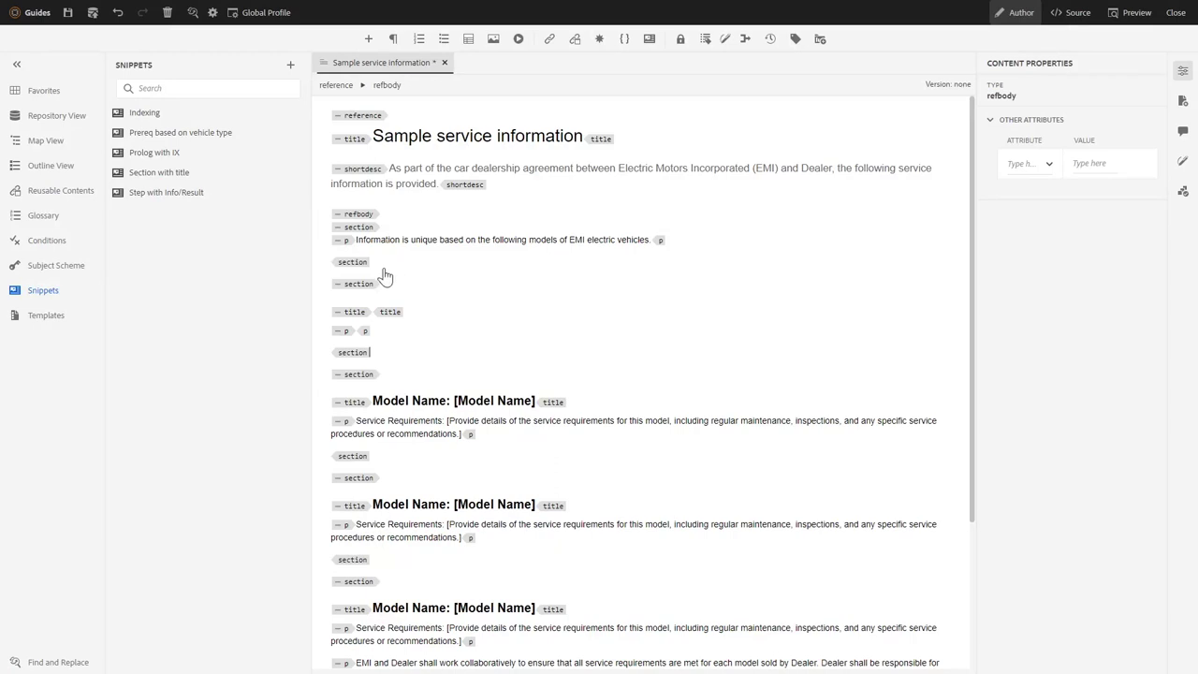
click(362, 291)
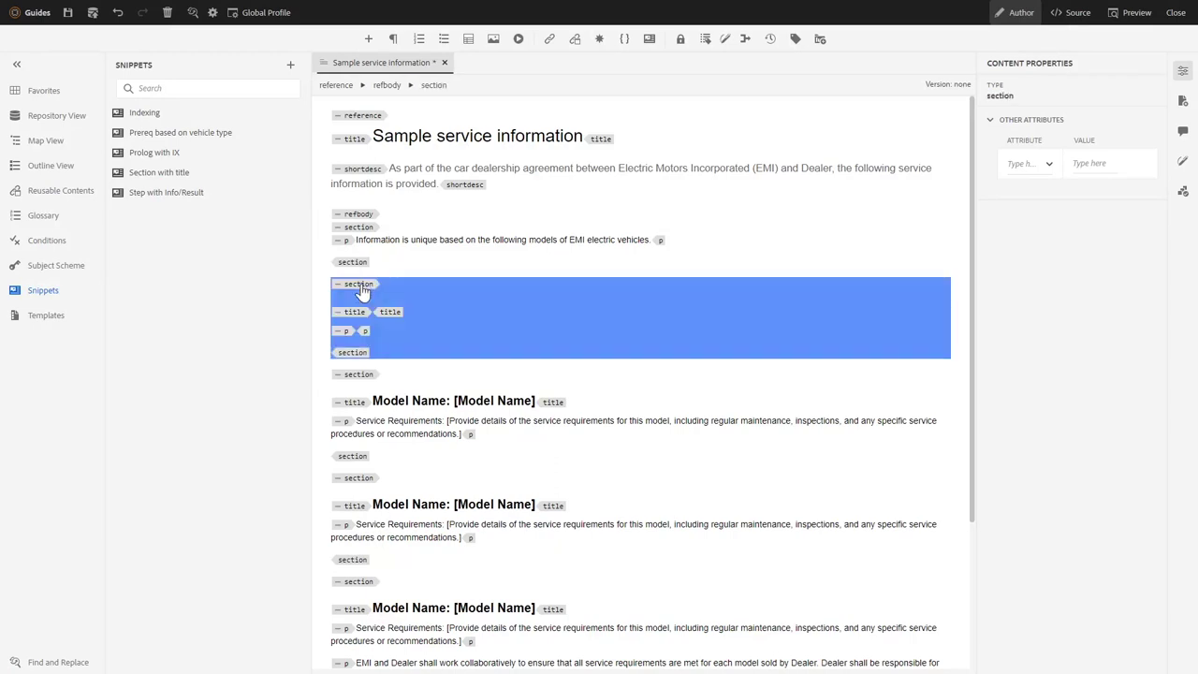
Undo the inserted section snippet, and open the "Charge up an EV" topic from demo/en/ev/topics with the snippets listed
key(ctrl+z)
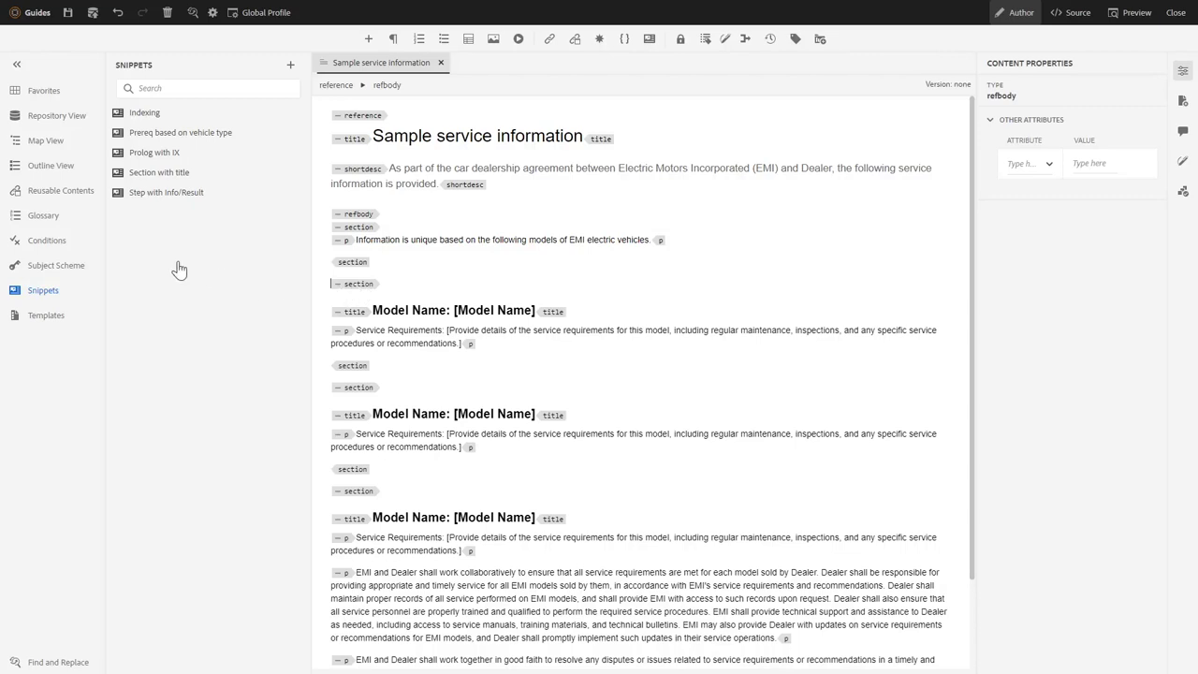
click(54, 118)
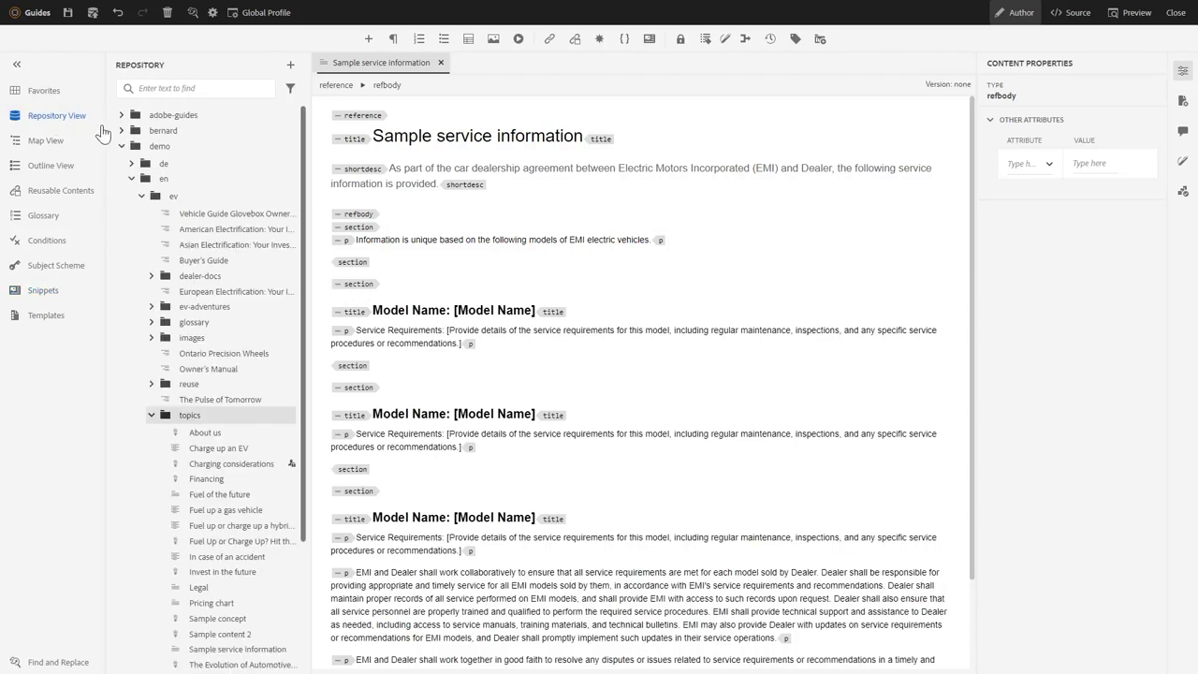
double_click(215, 449)
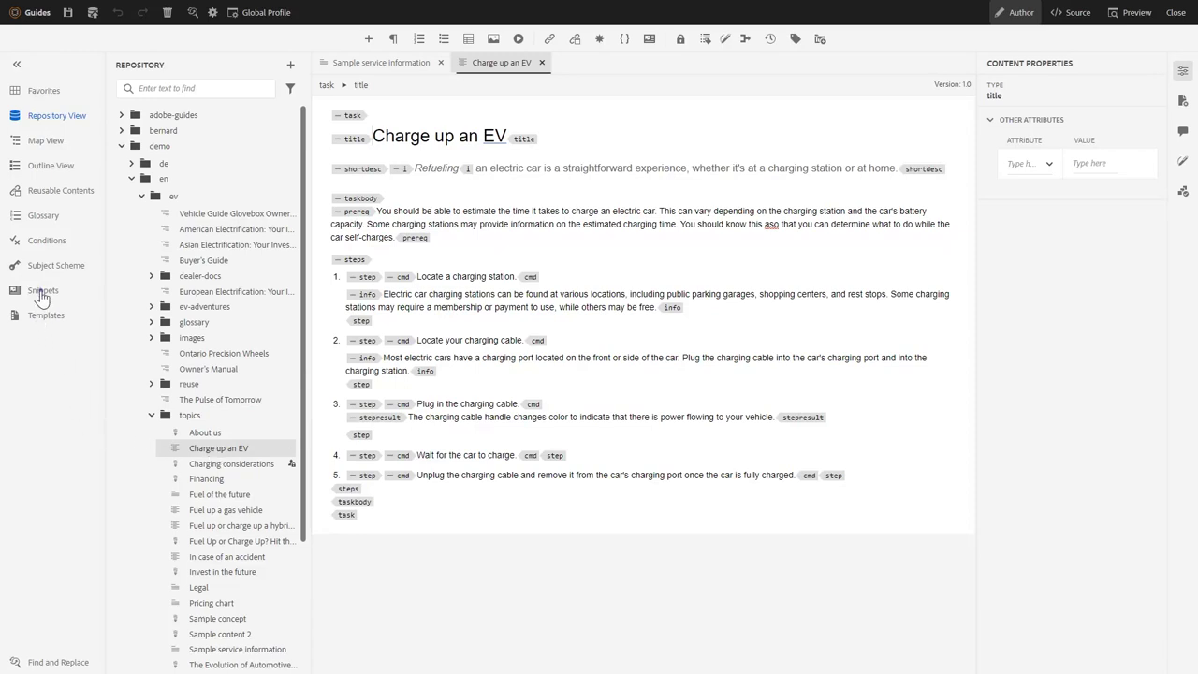
click(41, 292)
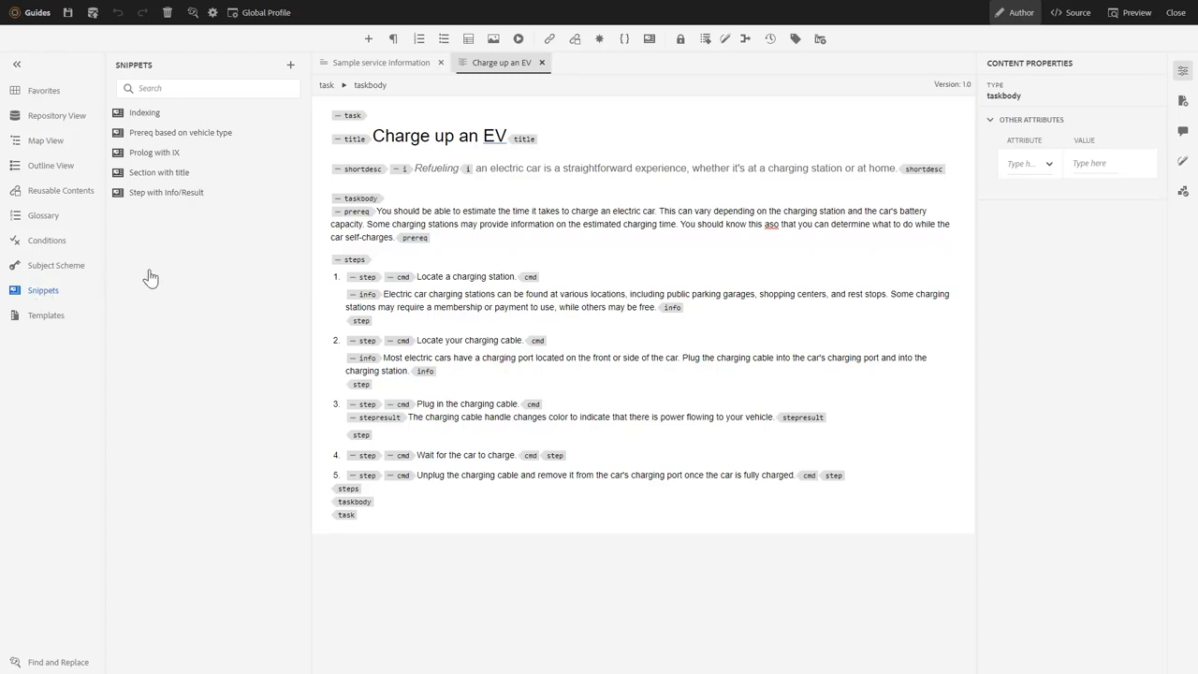
Try the "Step with Info/Result" snippet after the first step, with command "Do a thing" and info "But the right thing", and undo it
drag(199, 193, 402, 320)
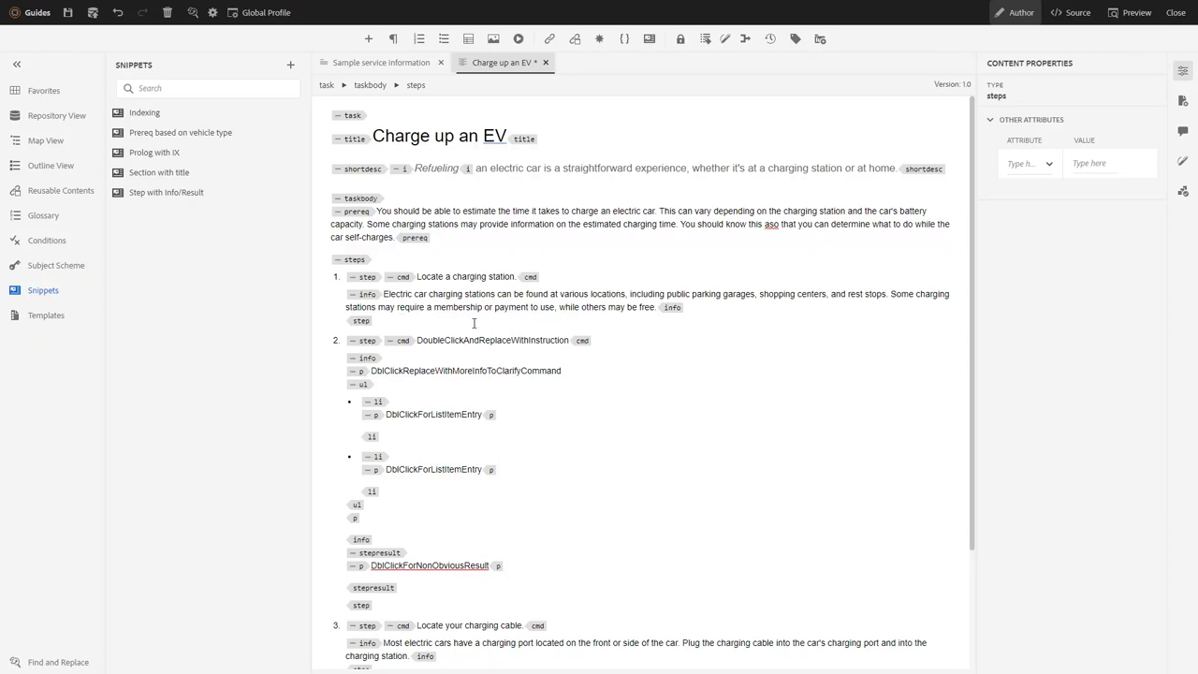
double_click(506, 340)
text(Do a thing)
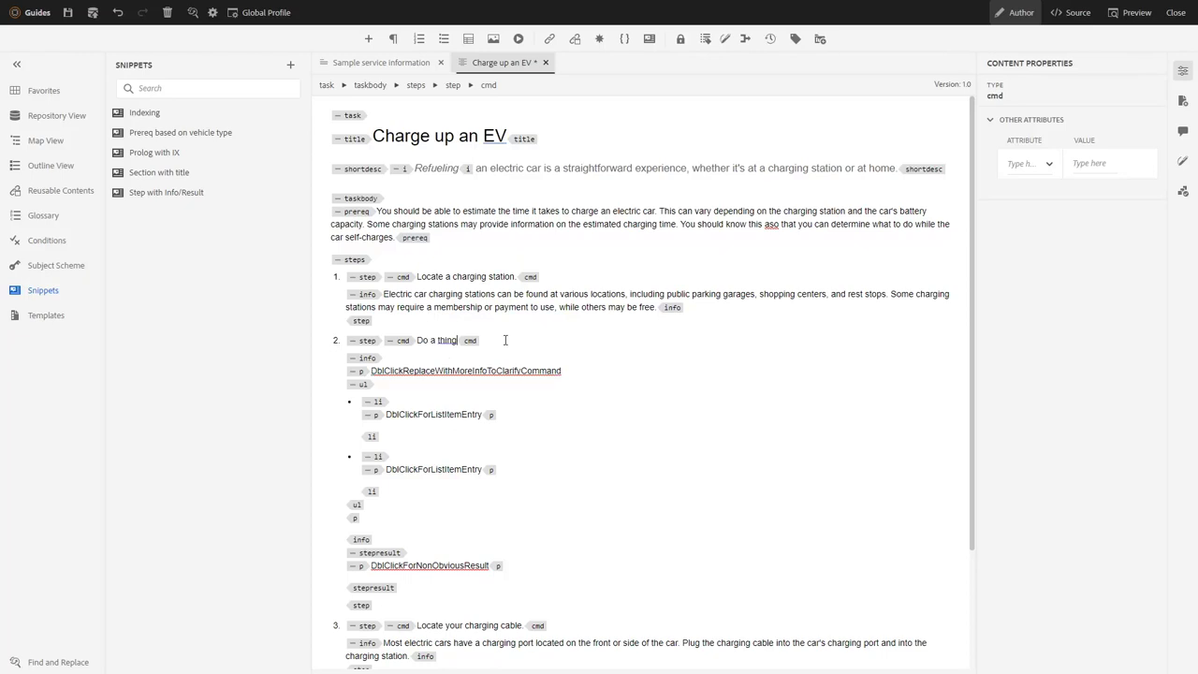
double_click(476, 370)
text(But the right thing)
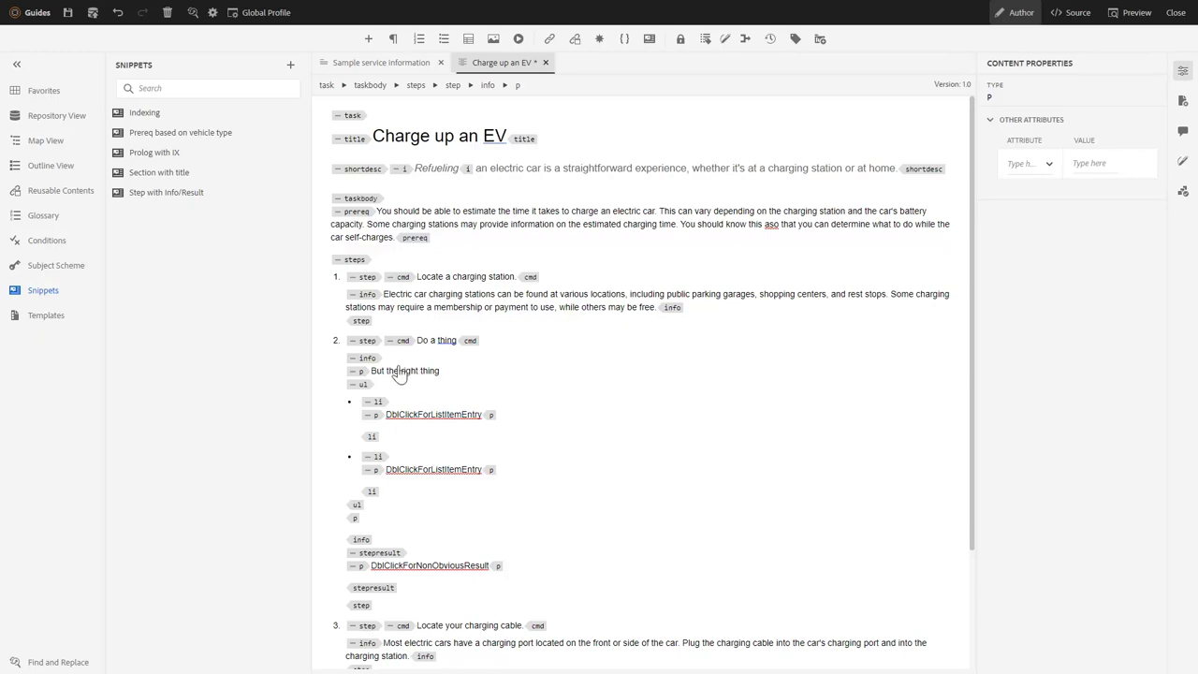
click(365, 340)
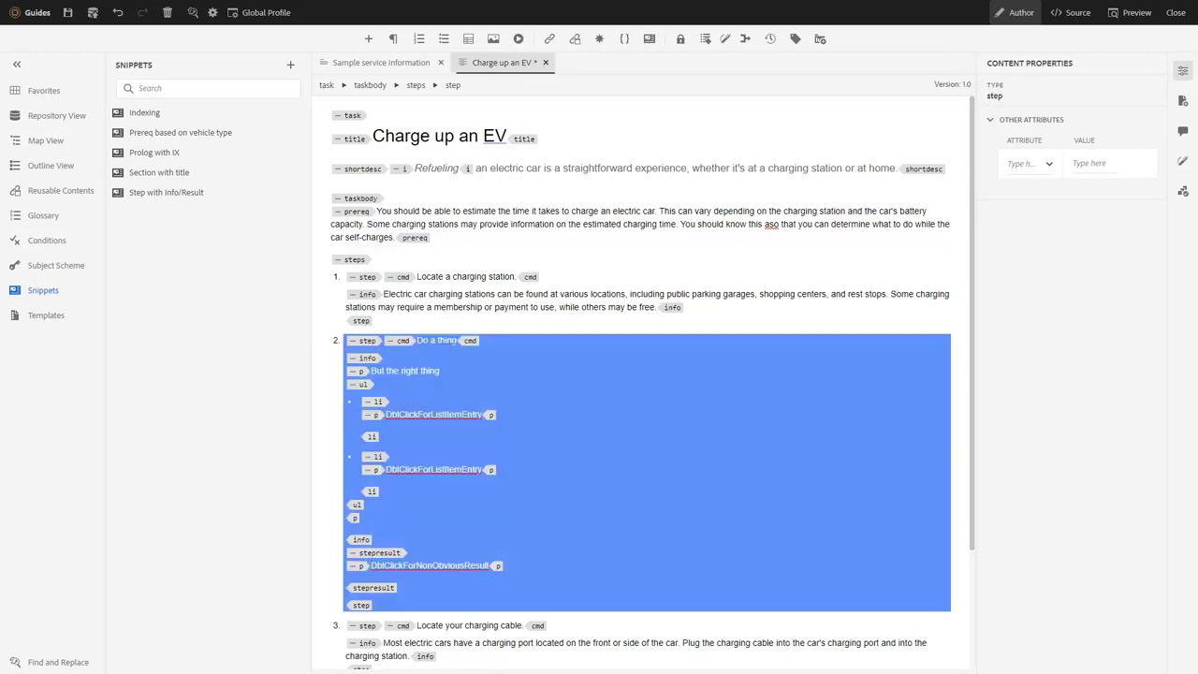
key(ctrl+z)
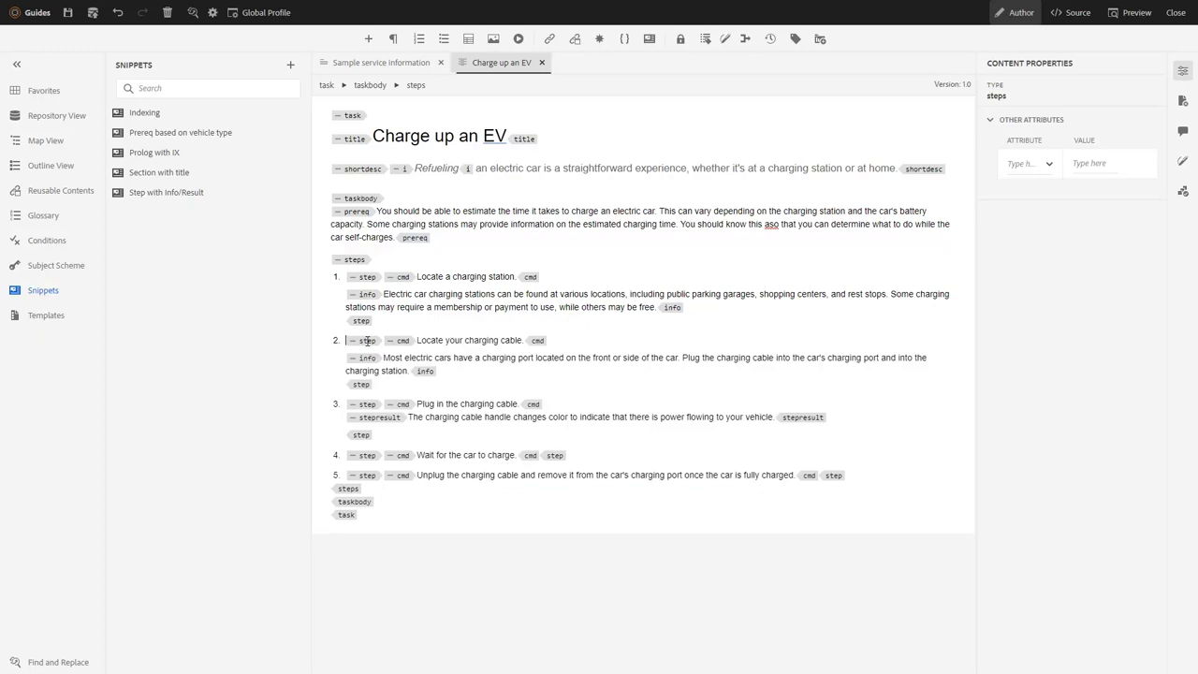
Insert a postreq element after the steps element in the "Charge up an EV" task body
click(375, 487)
key(Return)
text(post)
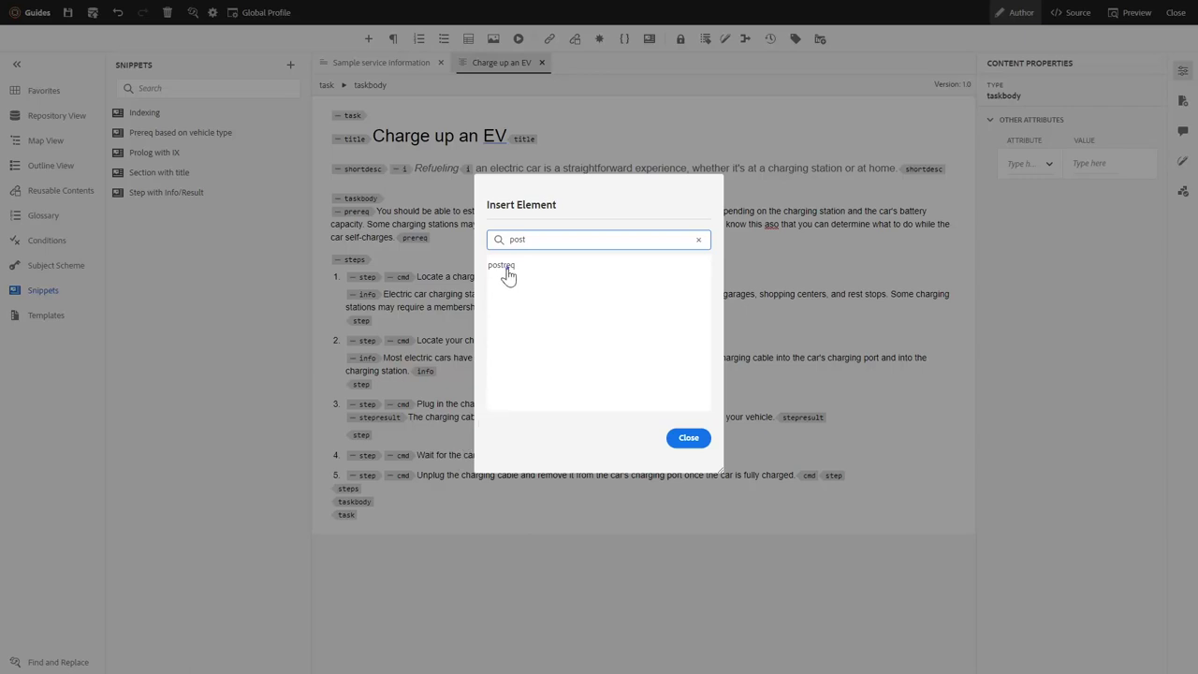
click(508, 267)
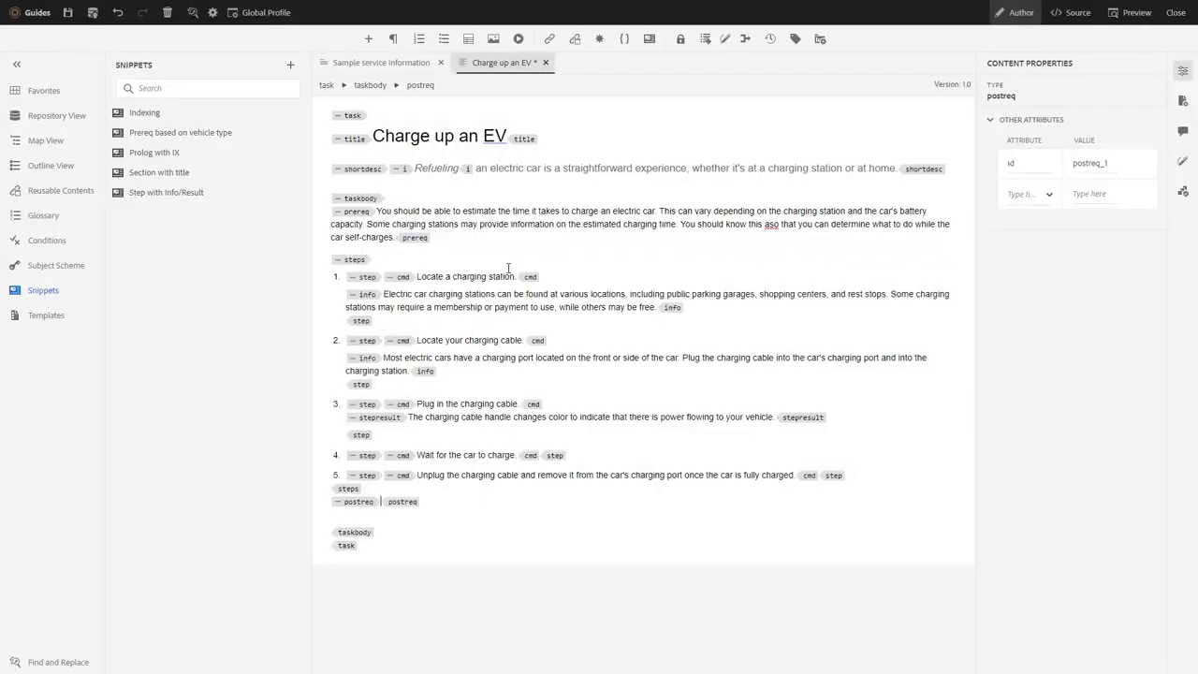
Add three paragraphs to the postreq element, reading "IntroStatement", "BulletHere" and "AnotherBullet"
key(Return)
text(p)
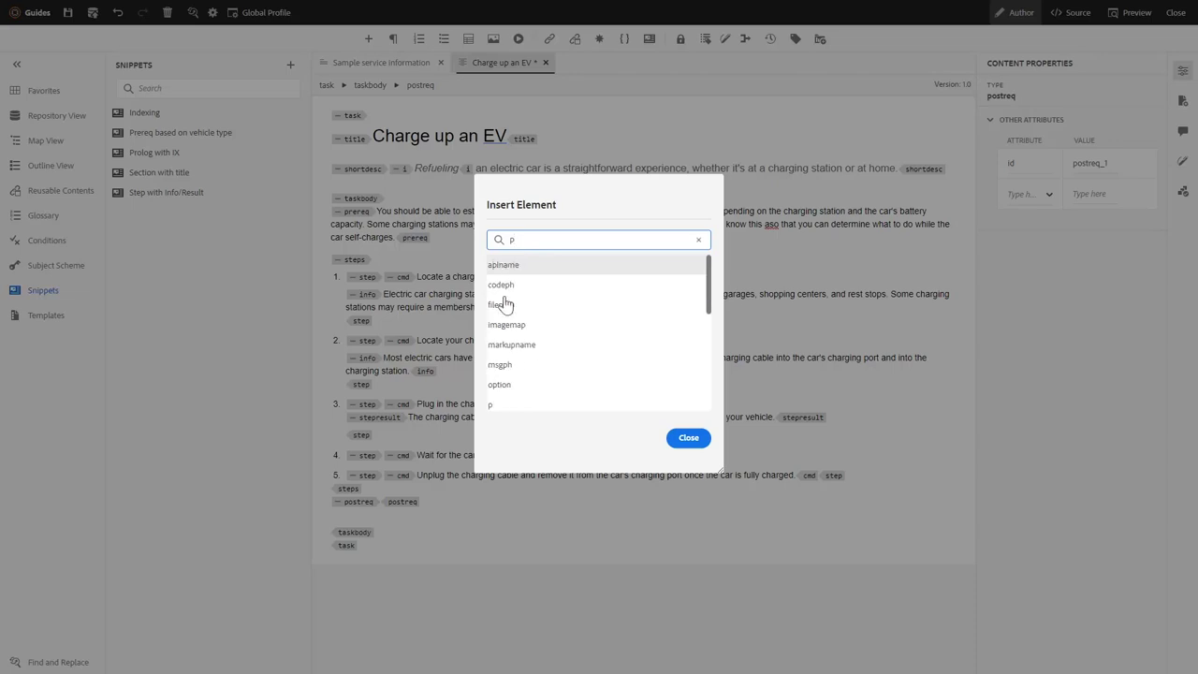
click(501, 405)
text(IntroStatement)
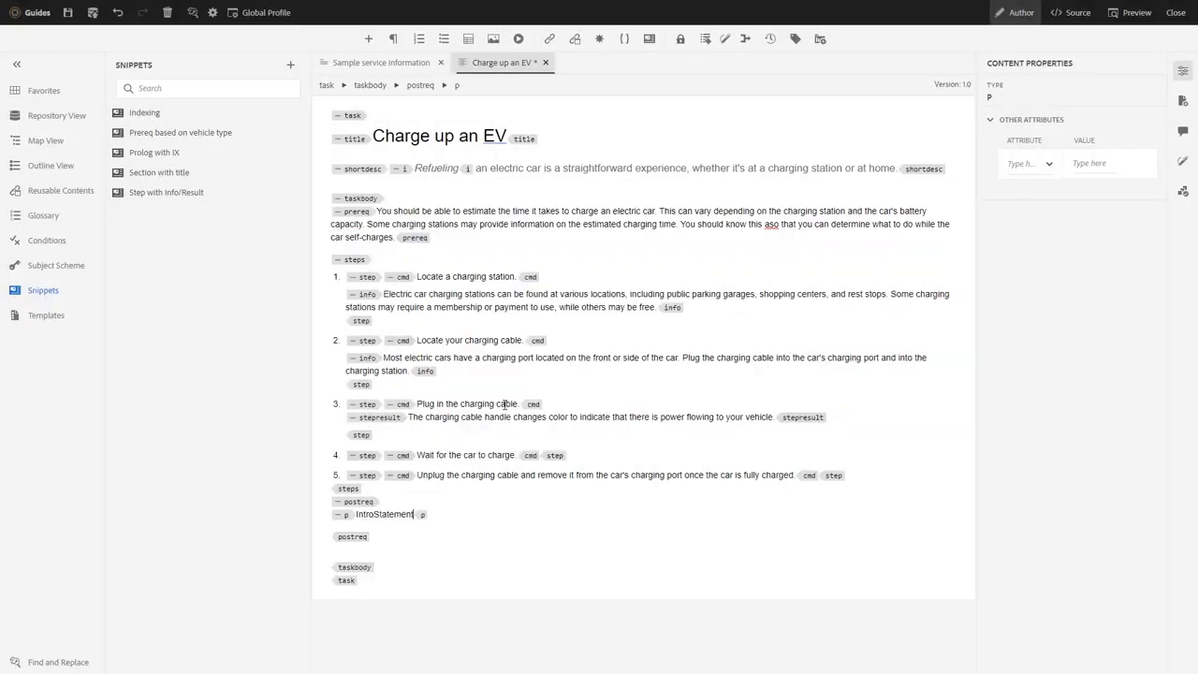
key(Return)
text(BulletHere)
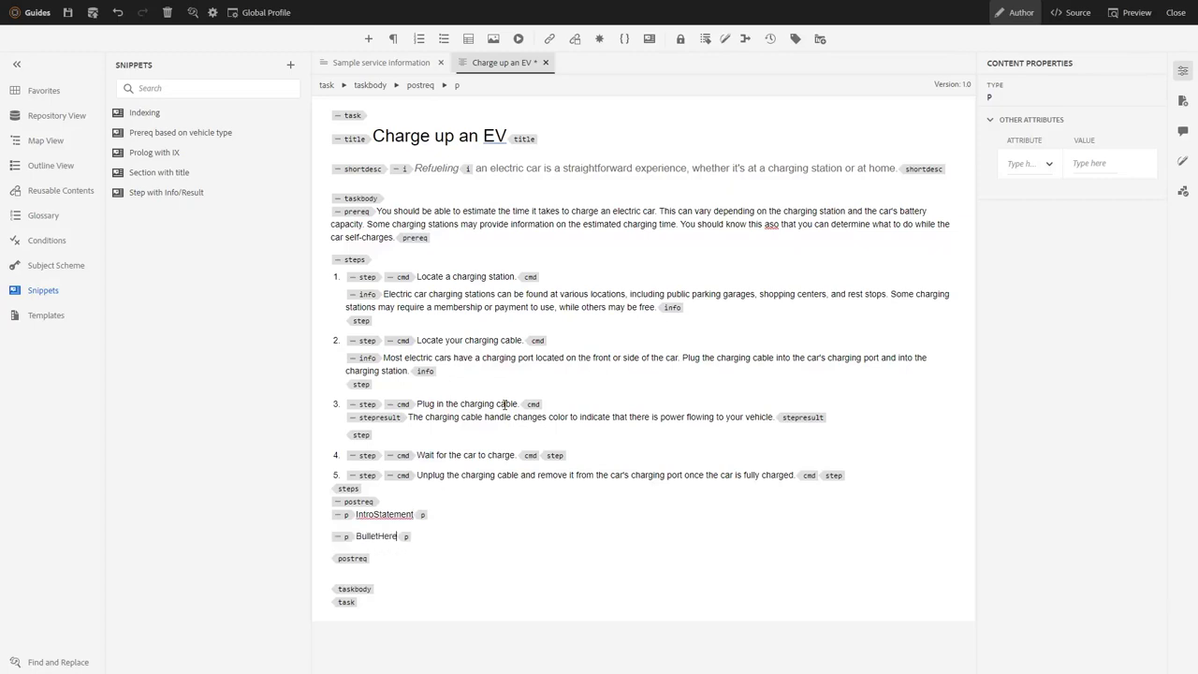
key(Return)
text(AnotherBullet)
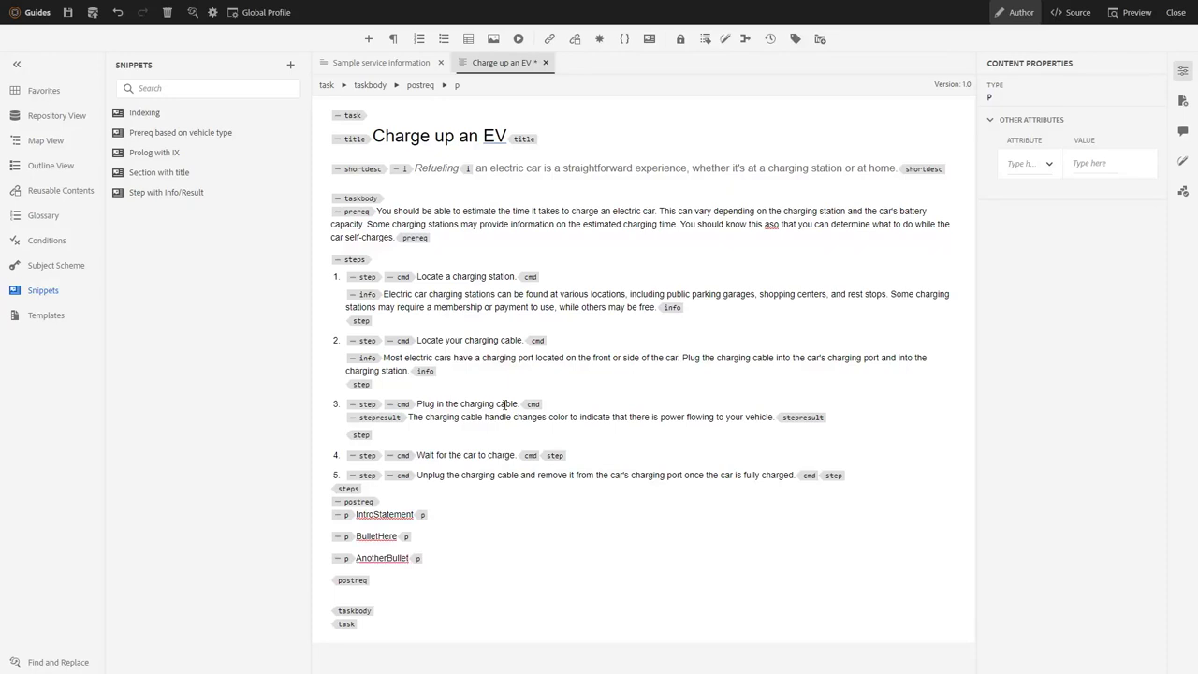
Convert the "BulletHere" and "AnotherBullet" paragraphs into a bulleted list and move the list inside the "IntroStatement" paragraph
click(367, 535)
drag(372, 539, 383, 568)
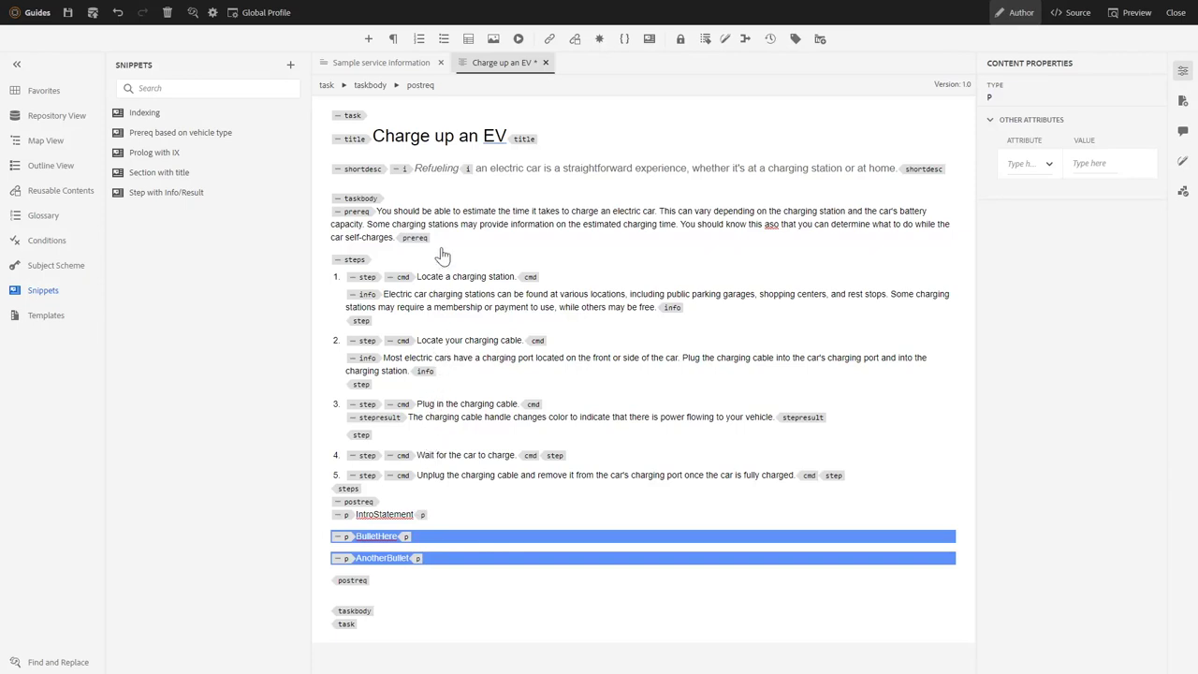
click(445, 40)
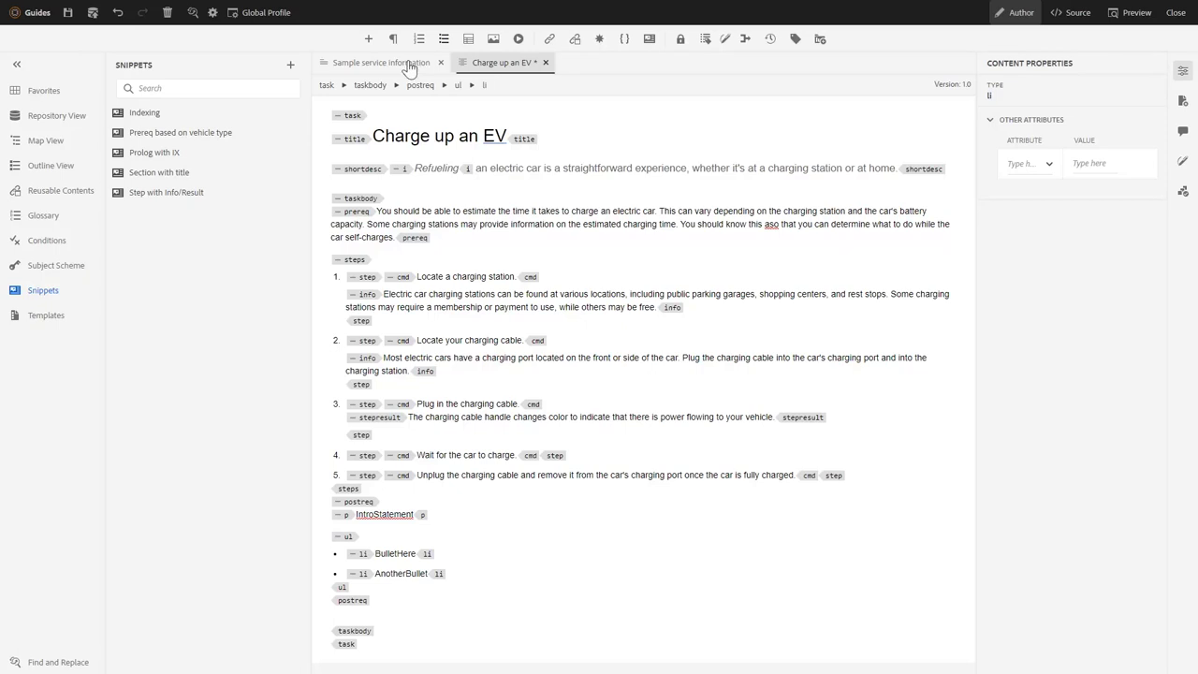
click(347, 537)
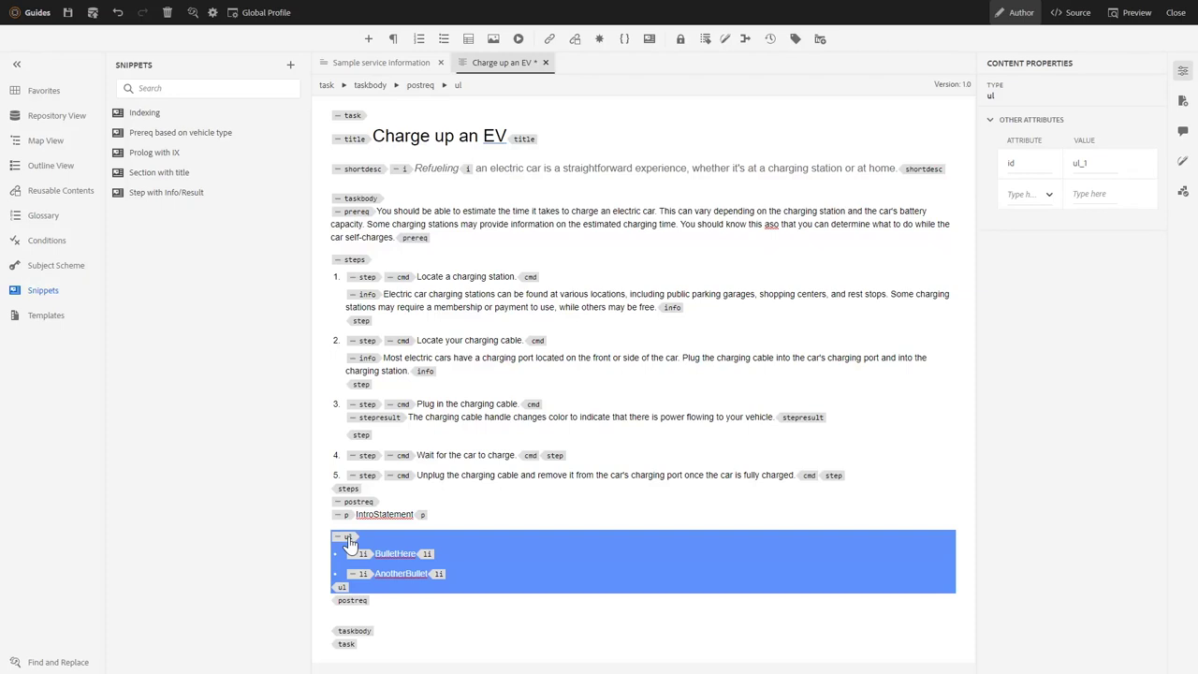
drag(347, 540, 418, 527)
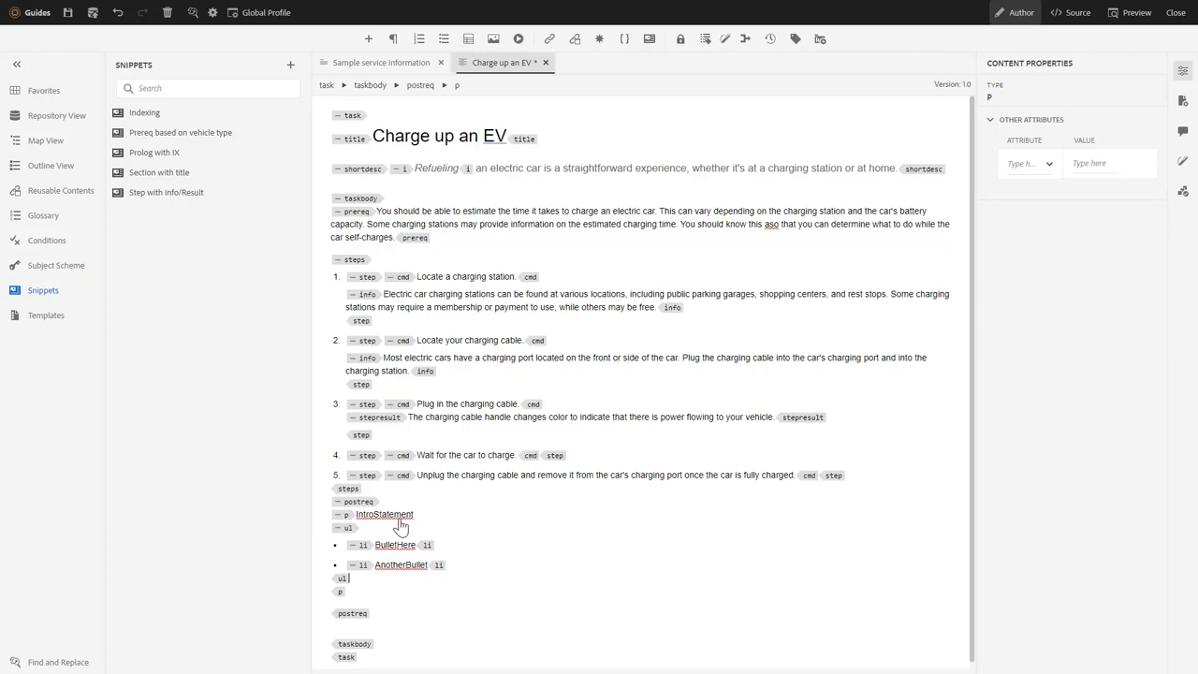
Create a snippet from the postreq element, titled "Post Req with Para and List" and described as "When a default postreq just isn' enough."
click(364, 507)
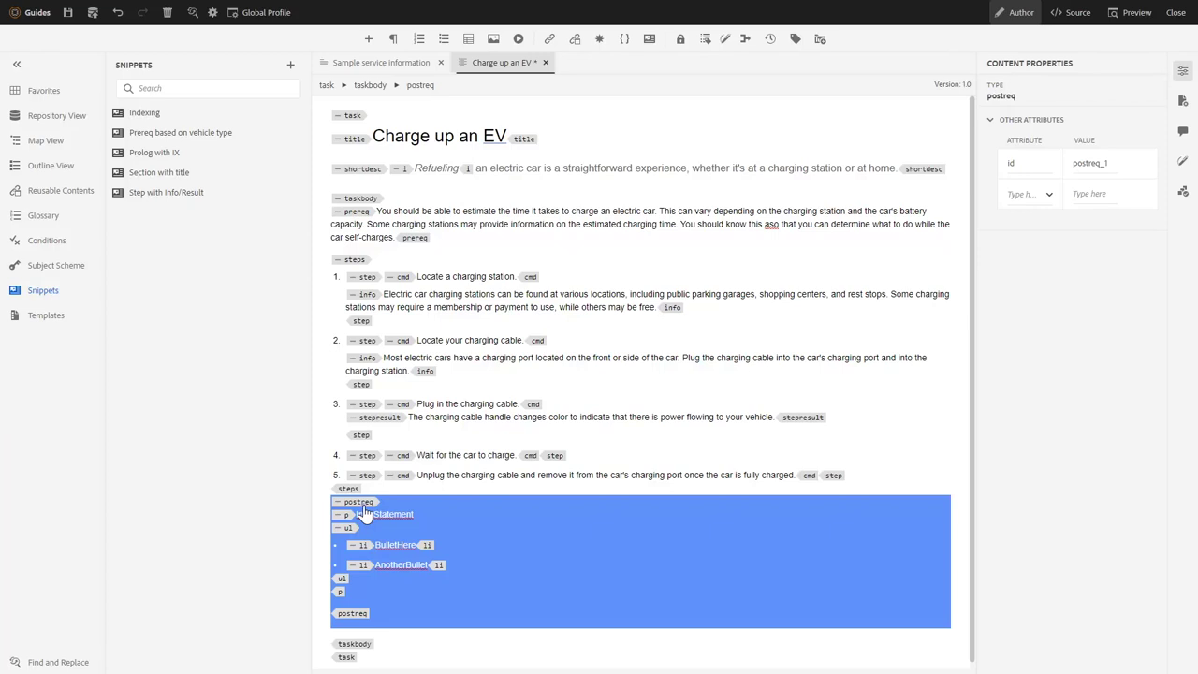
right_click(364, 513)
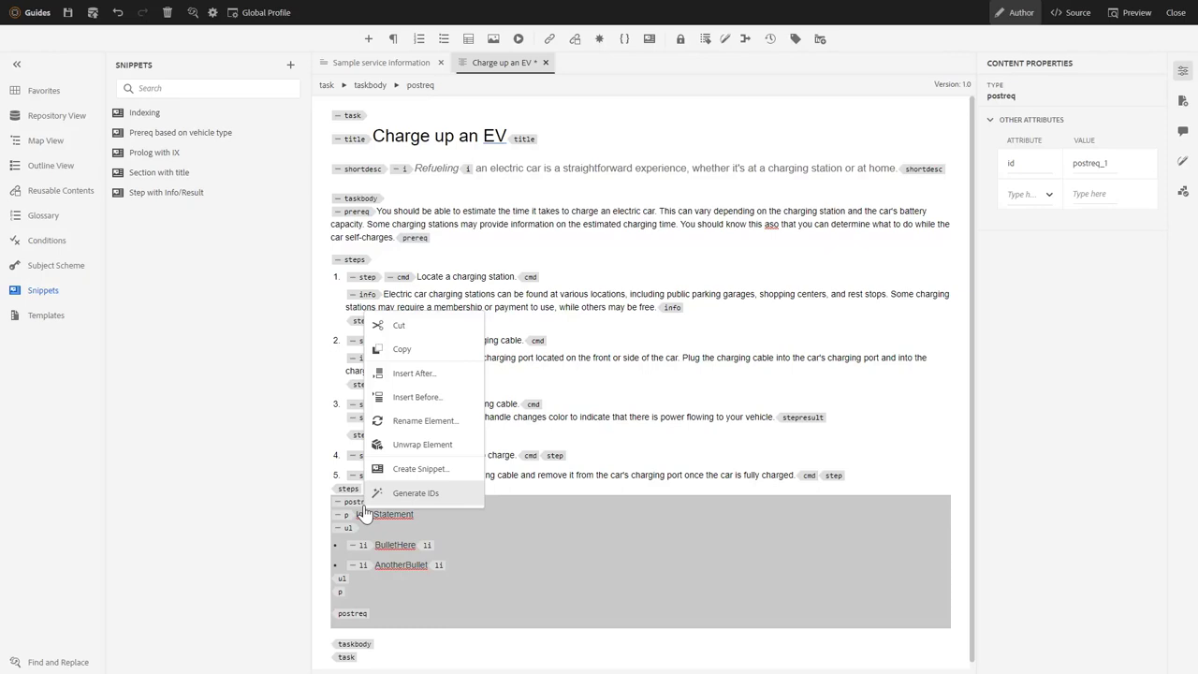
click(420, 469)
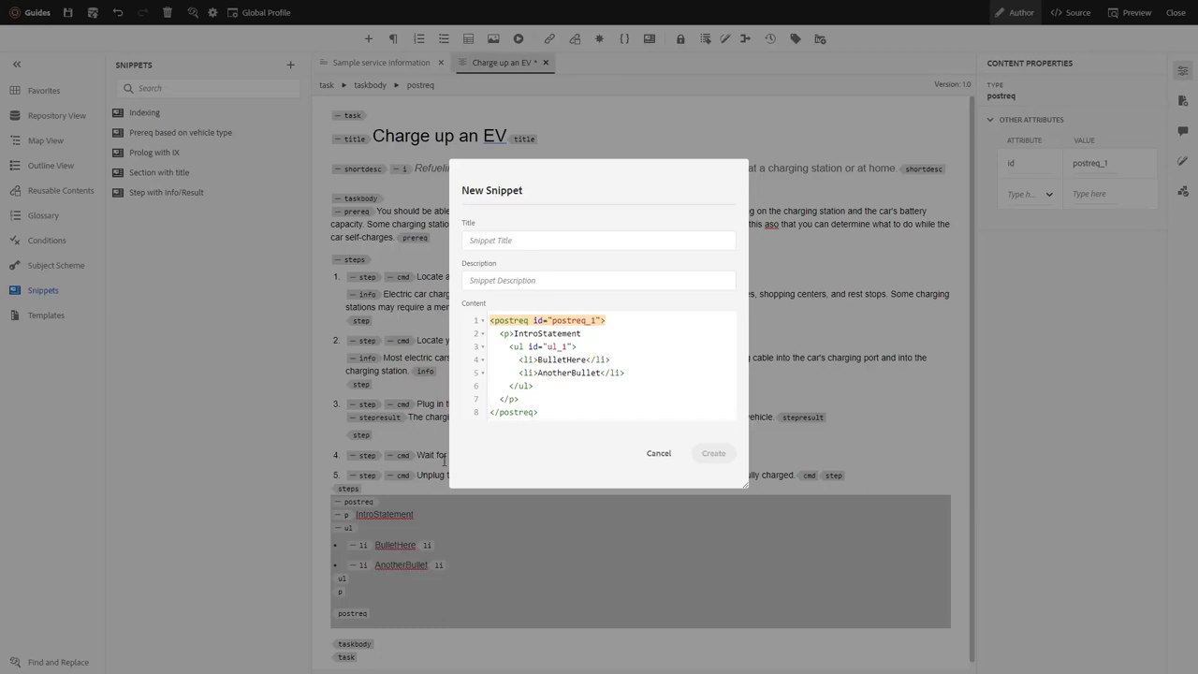
click(485, 240)
text(Post-Req with Para and List)
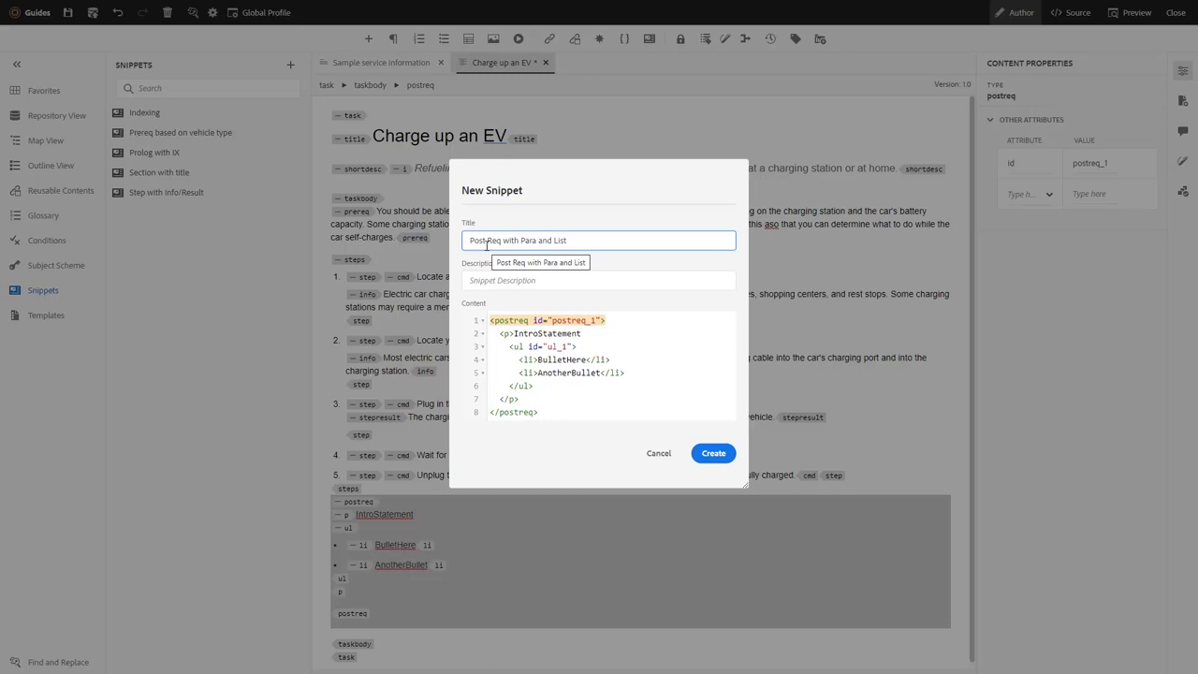
click(499, 279)
text(When a default postreq just isn' enough.)
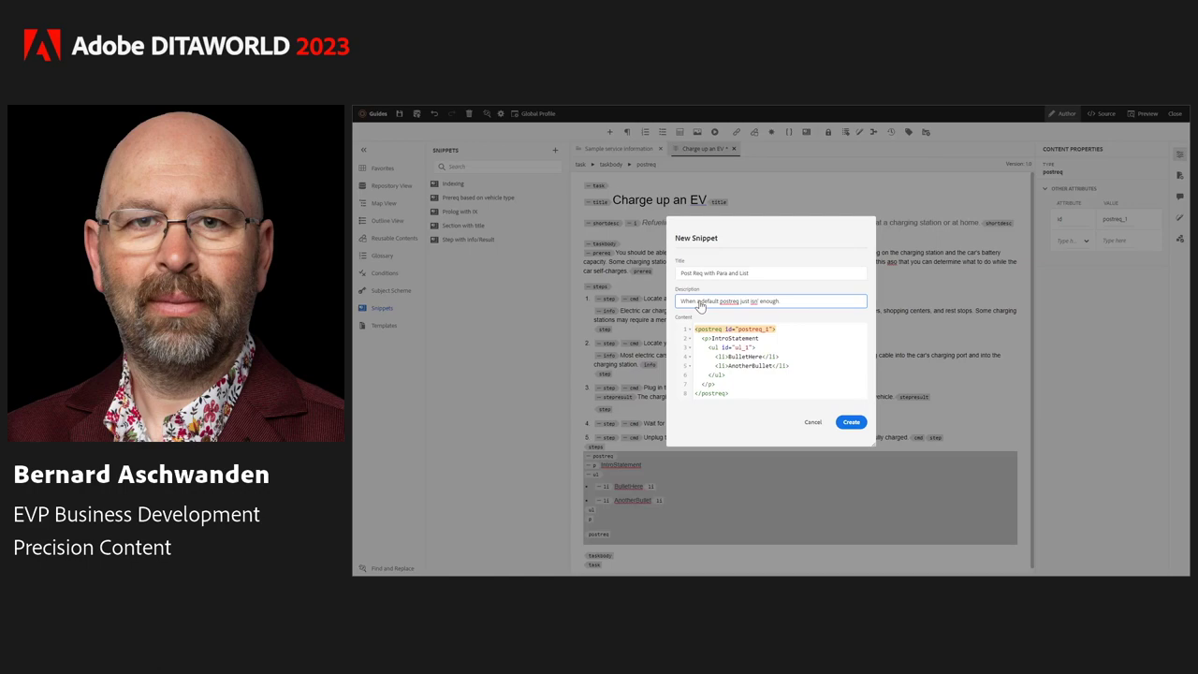
click(850, 427)
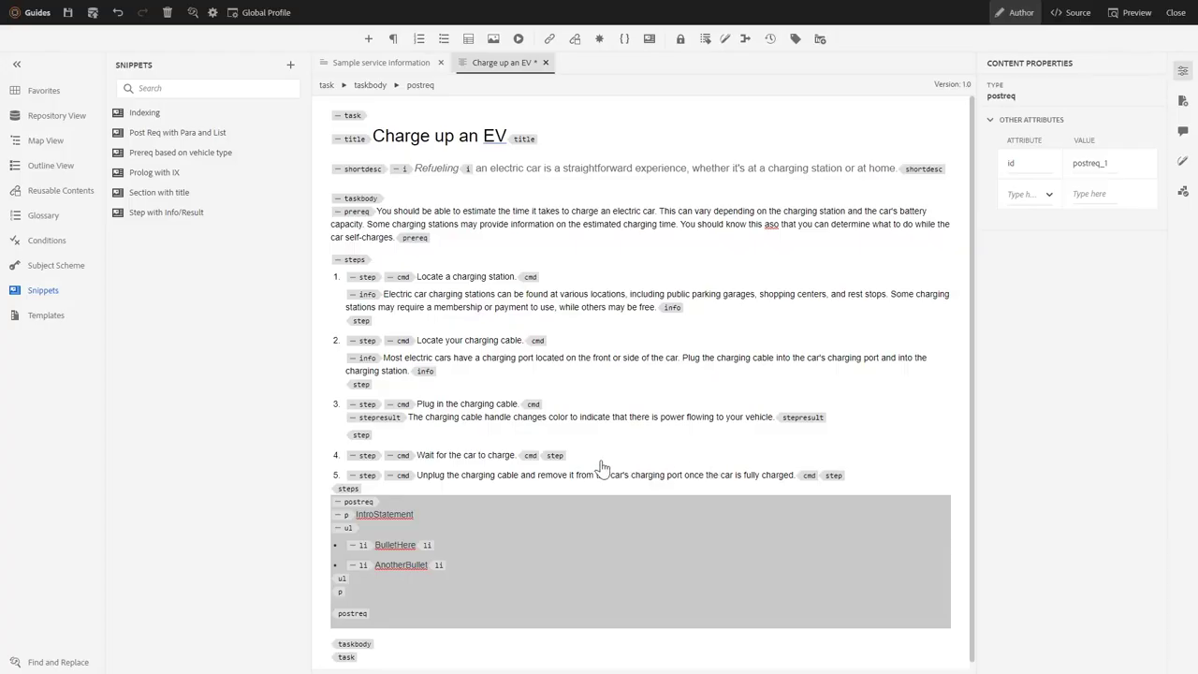
Undo the hand-built postreq element and insert the "Post Req with Para and List" snippet after the steps element instead
click(368, 507)
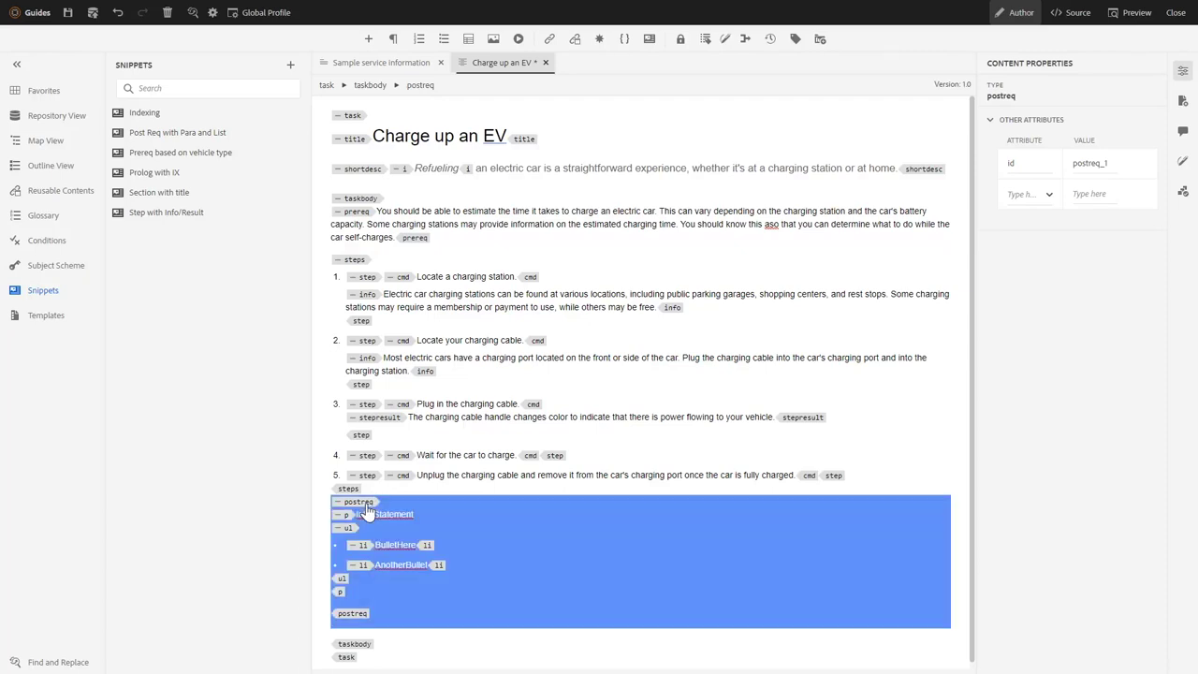
key(ctrl+z)
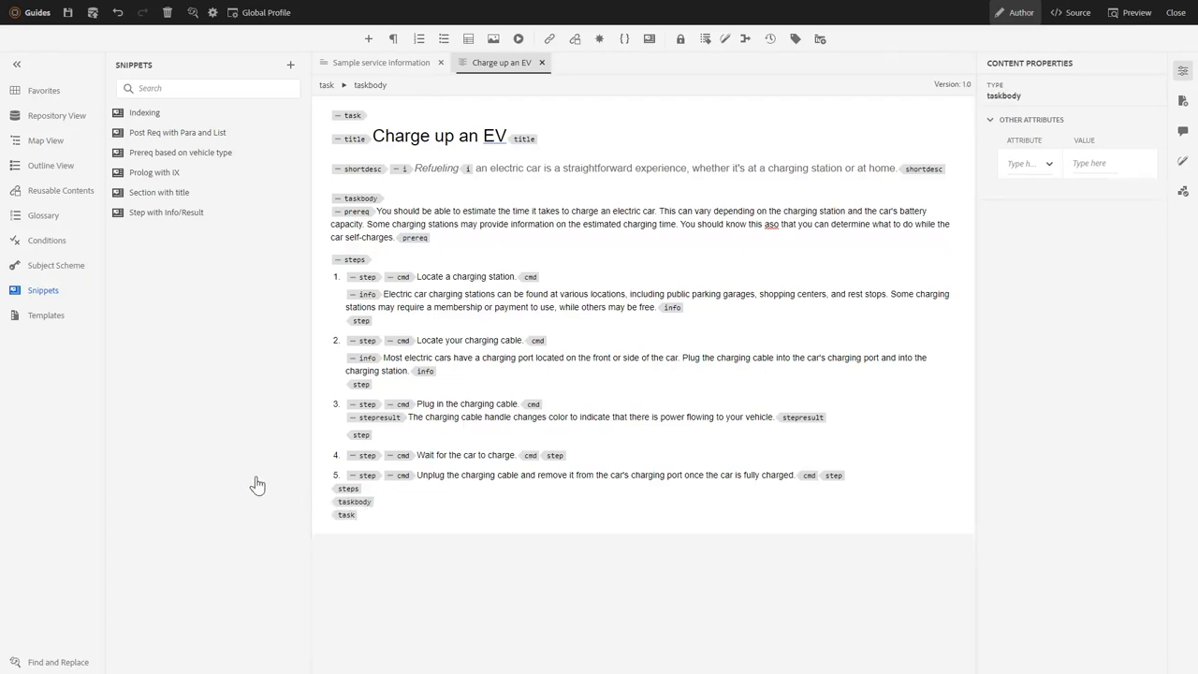
drag(130, 140, 389, 487)
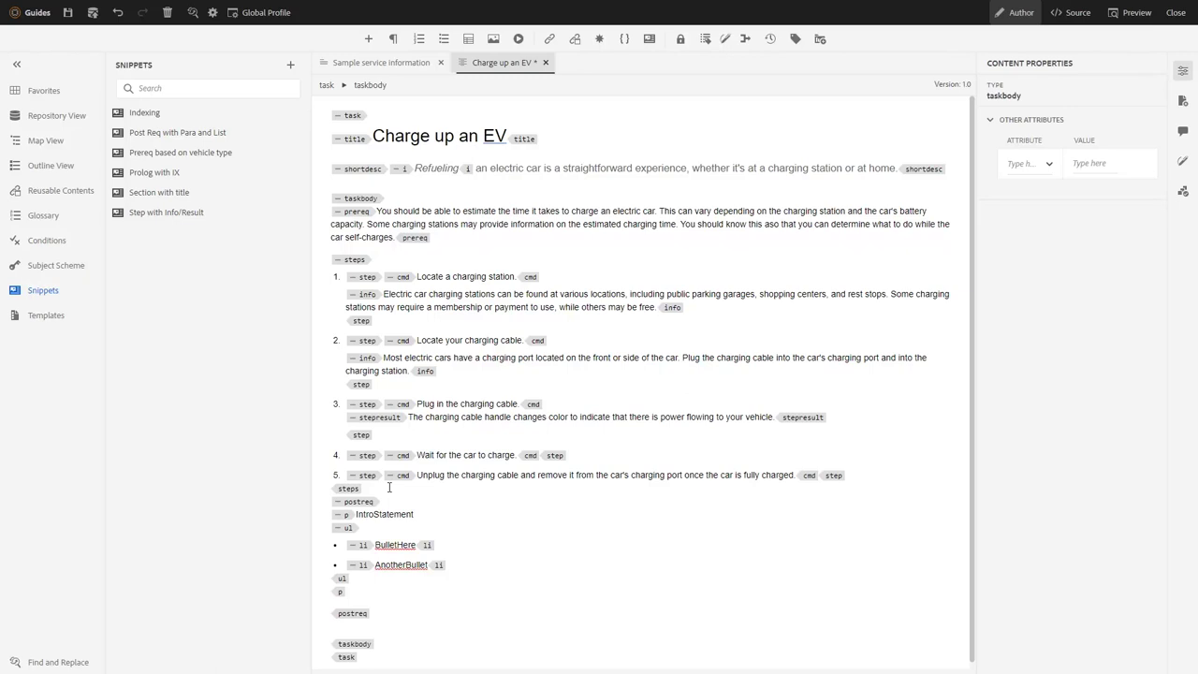
Replace the snippet's intro with "If at a public charger" and its bullets with "Move your car" and "If desired, wash your windshield"
double_click(391, 514)
text(If at a public charger)
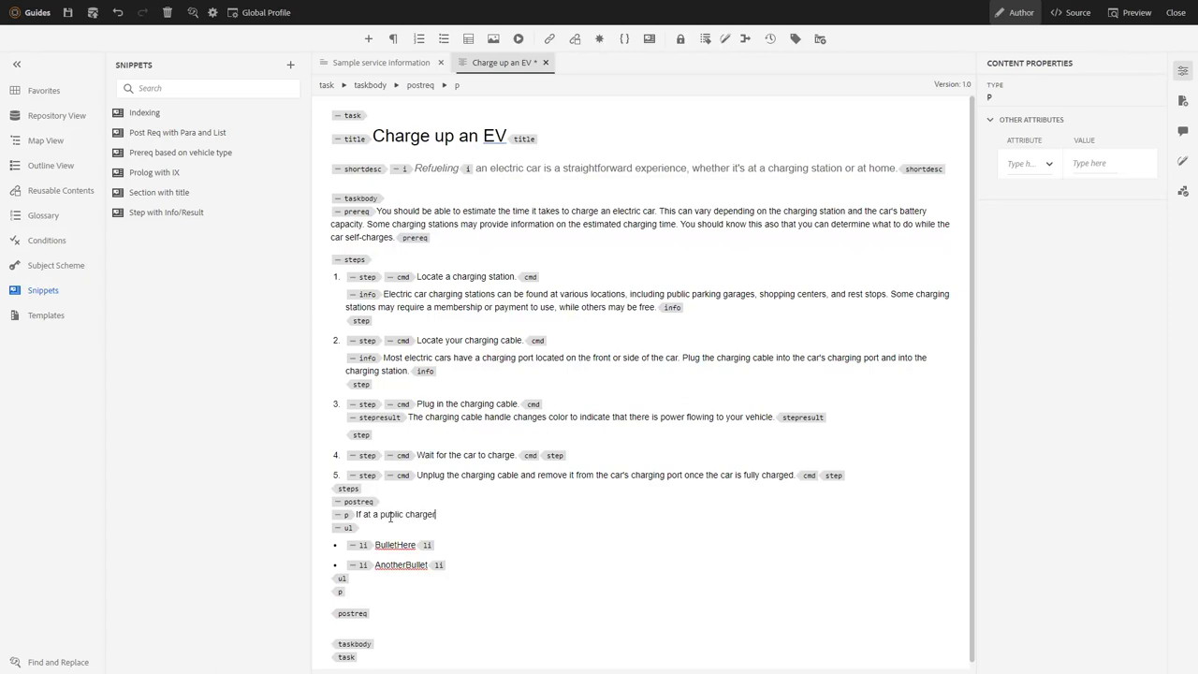
double_click(394, 545)
text(Move your car)
double_click(387, 564)
text(If desired, wash your windshield)
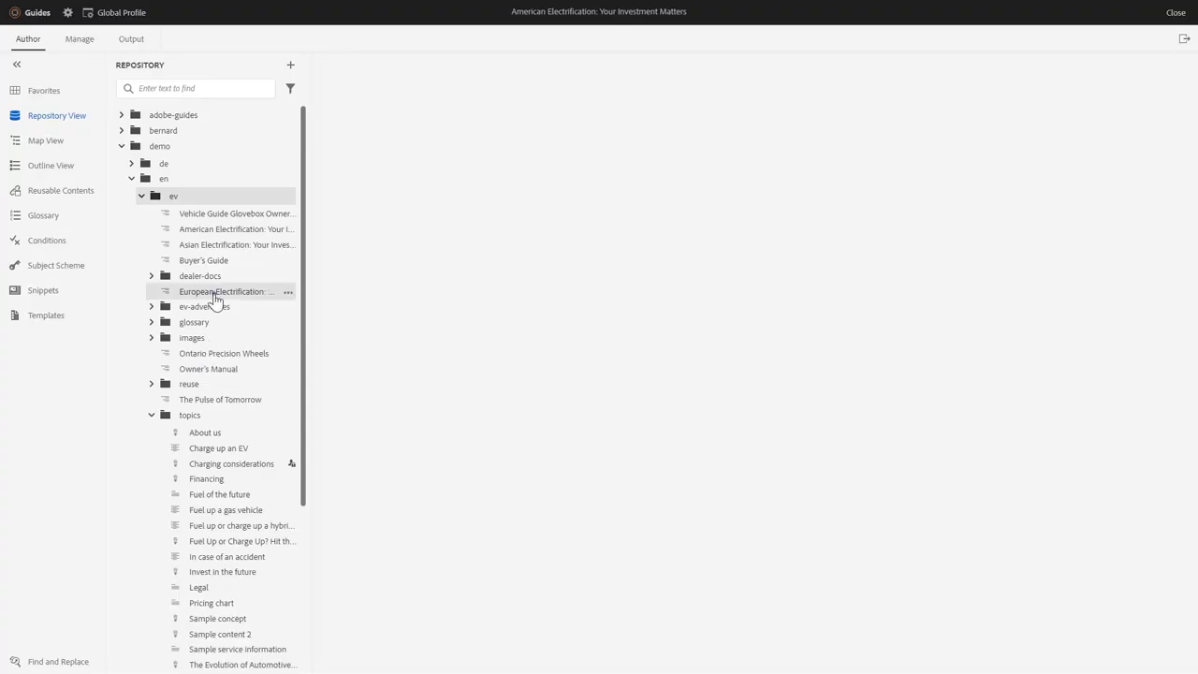
Open the European Electrification map, view the "Pricing chart" topic under "Invest in the future", and return to the repository
double_click(502, 310)
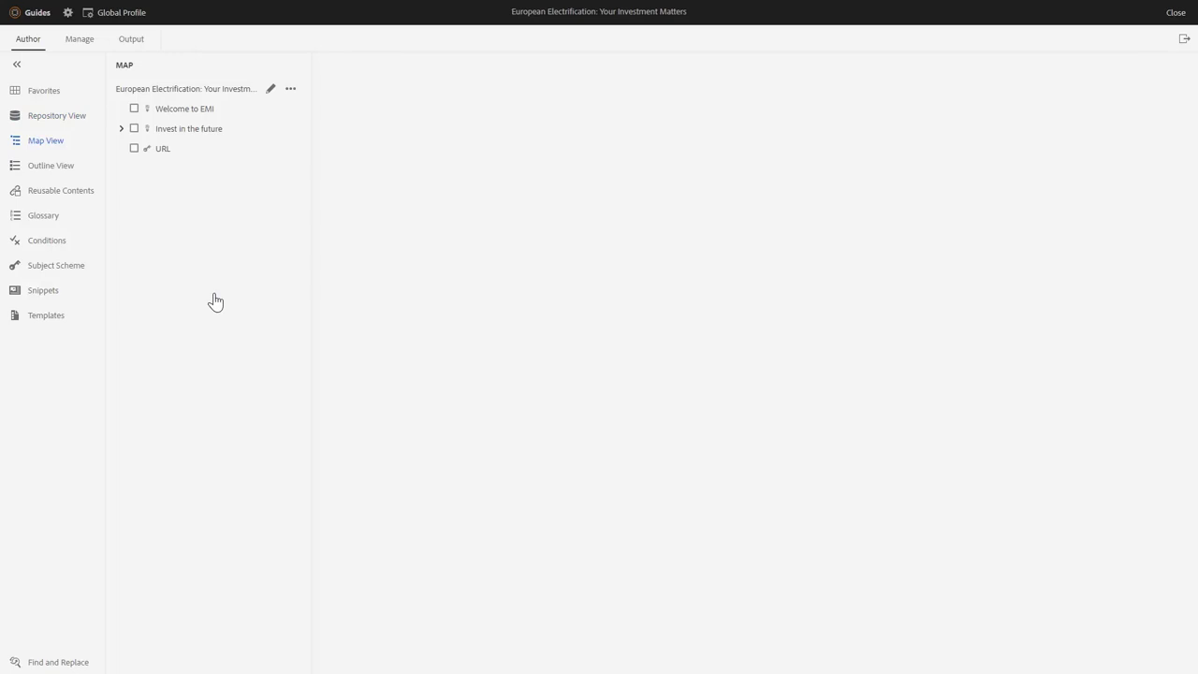
click(120, 129)
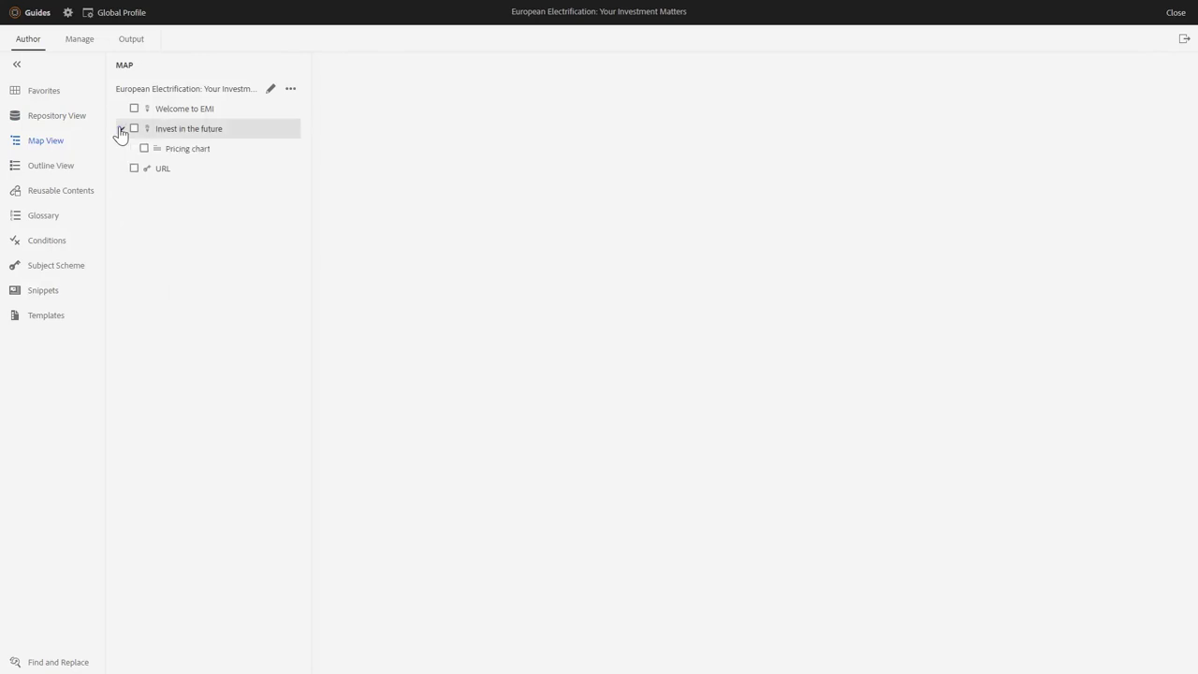
double_click(187, 155)
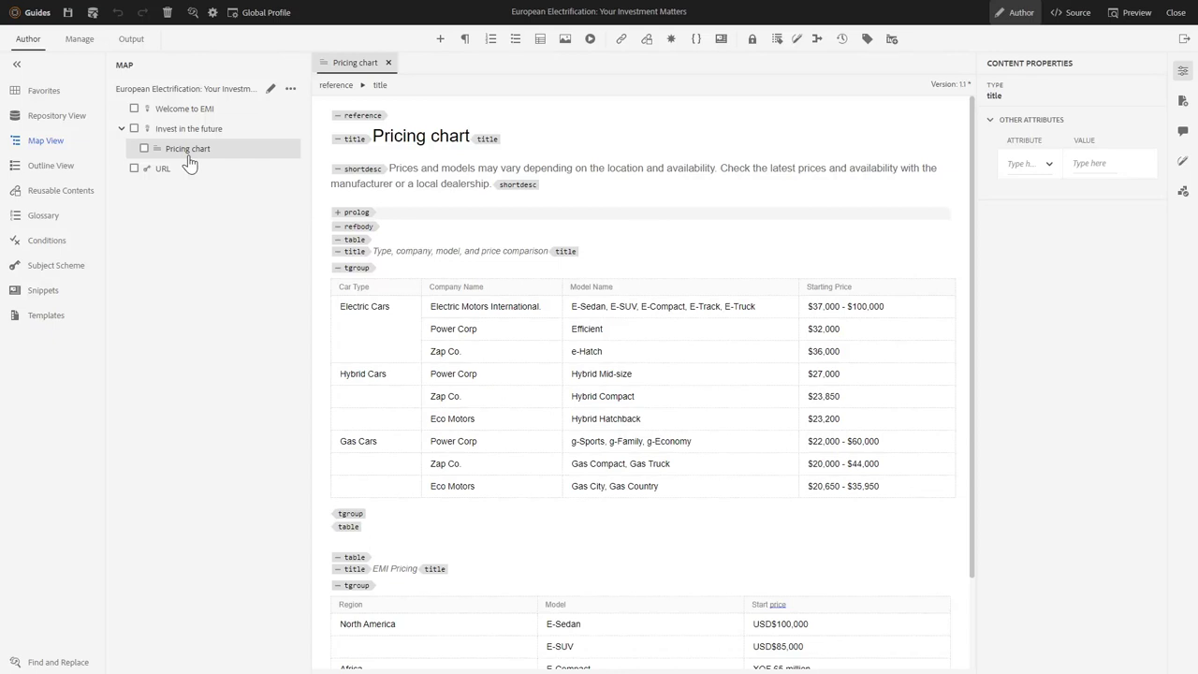
click(388, 61)
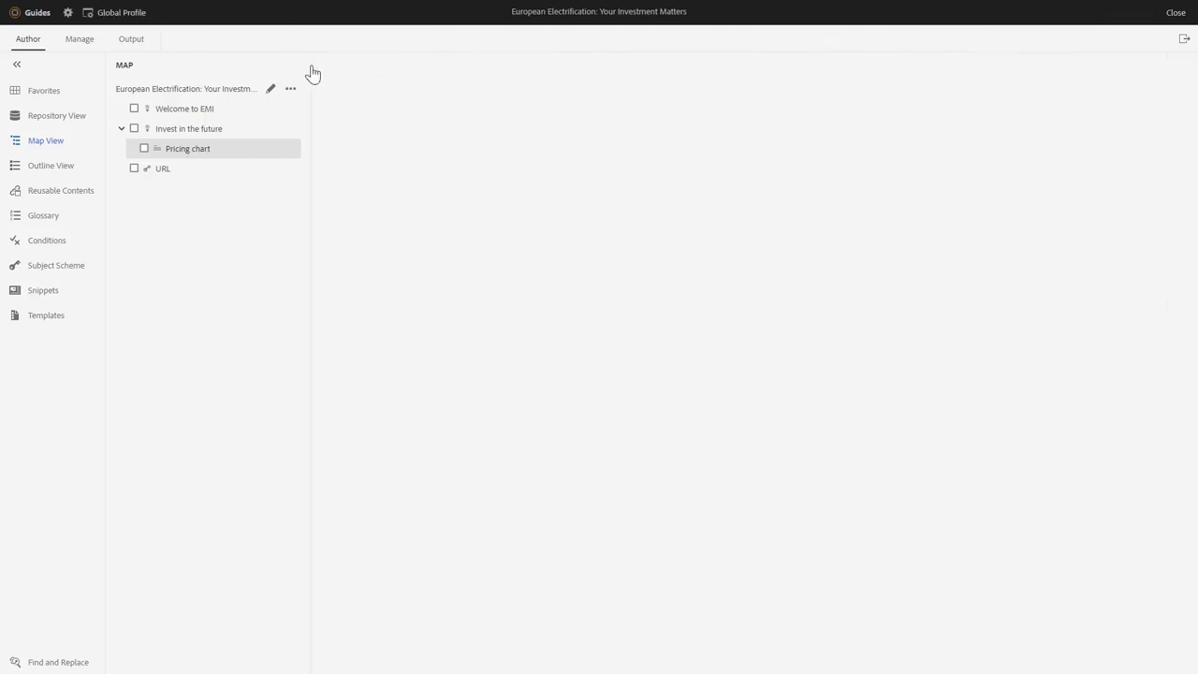
click(58, 120)
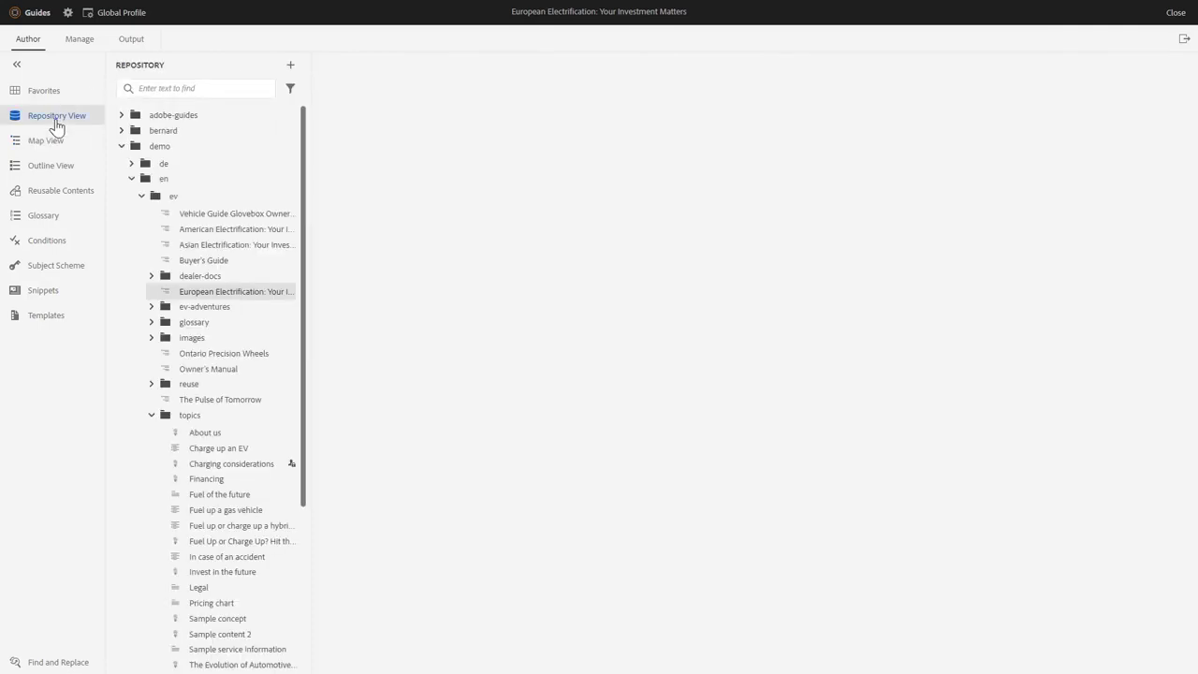
Open the Asian Electrification map's "Pricing chart" topic and set the Electric Motors International price range's upper limit to $89,000
double_click(229, 245)
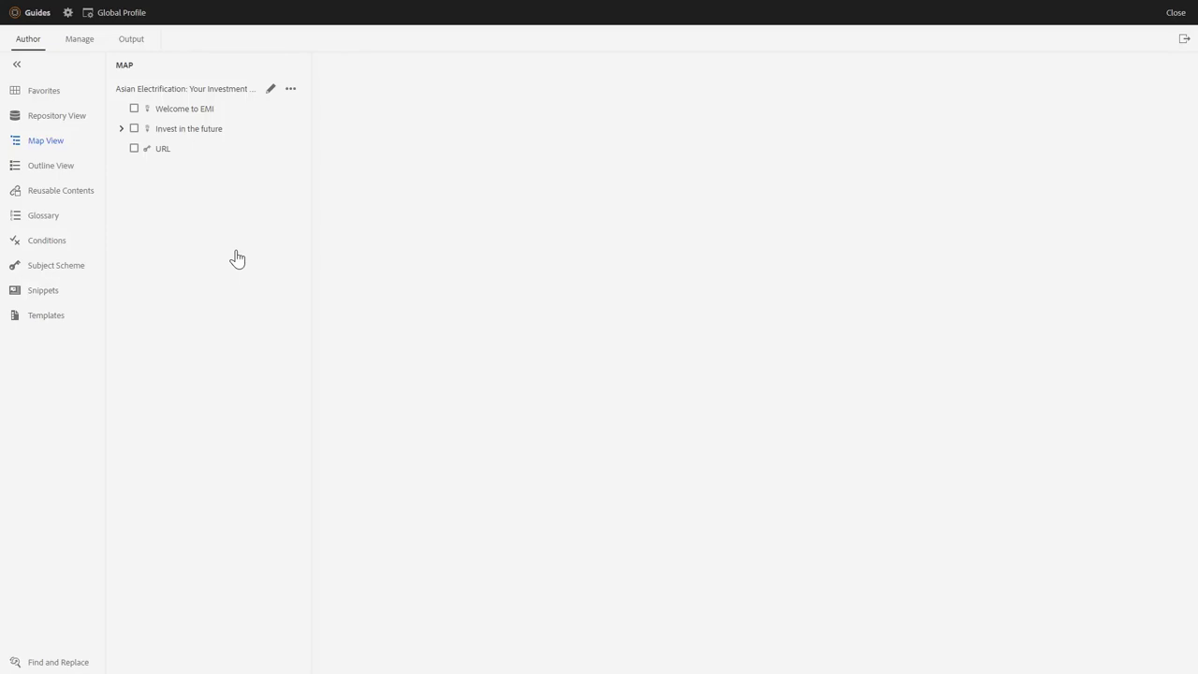
click(120, 130)
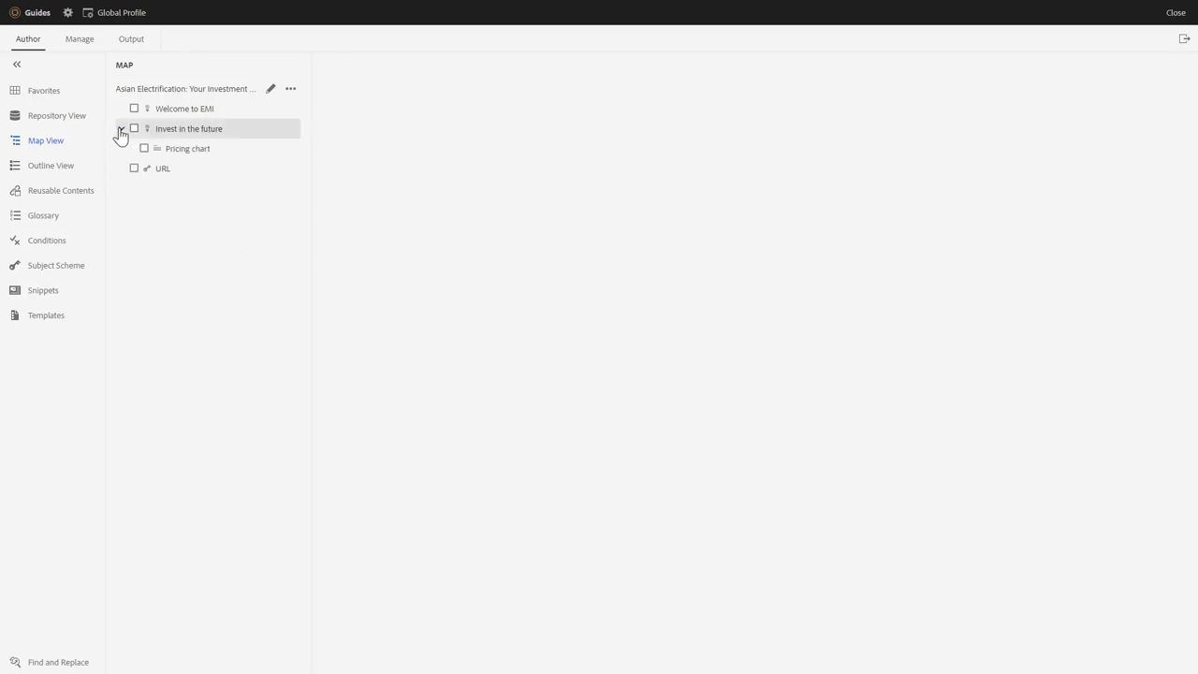
click(191, 151)
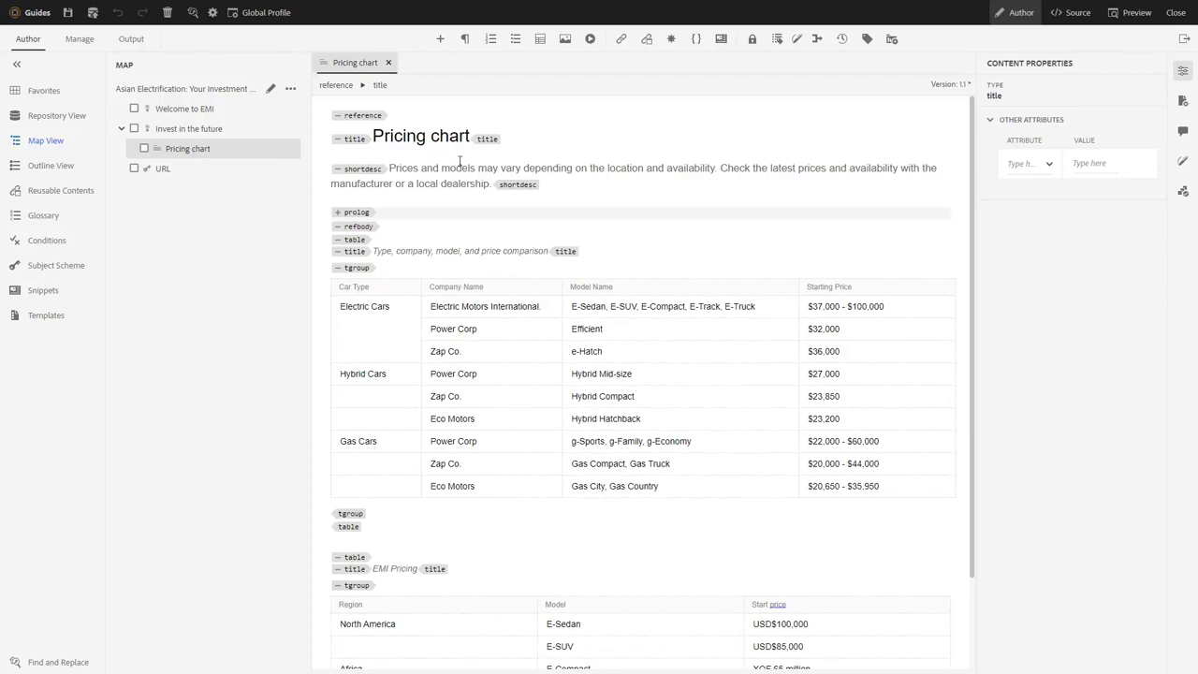
double_click(861, 306)
text(85,000)
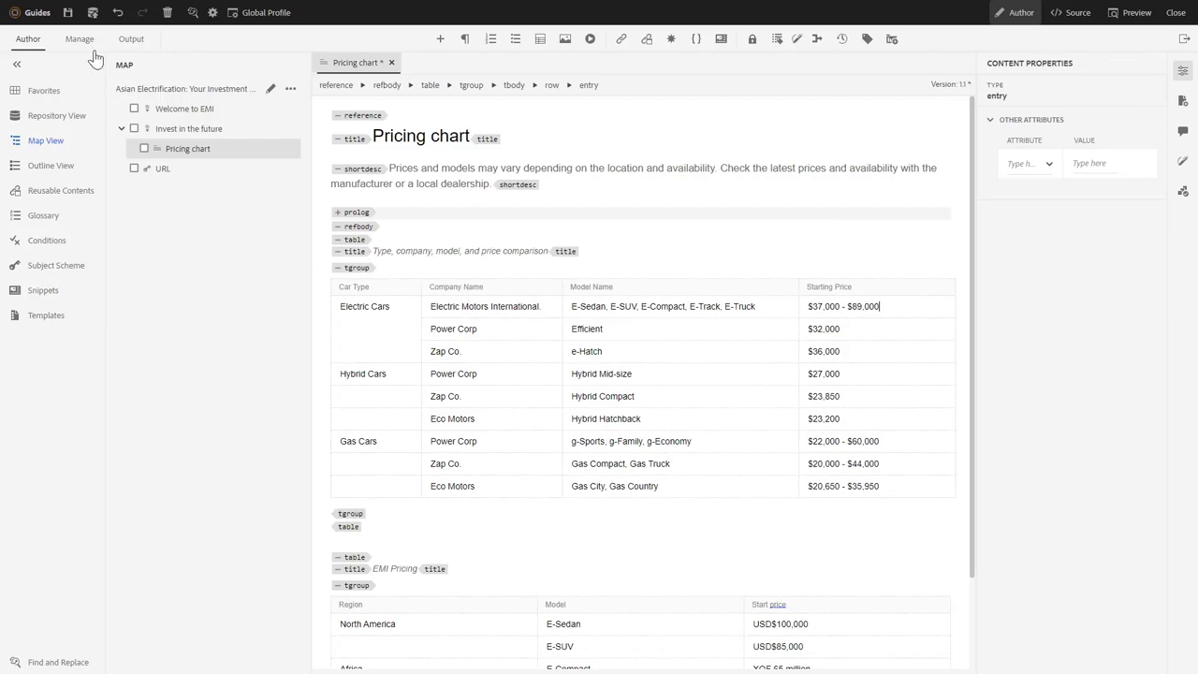
Save the "Pricing chart" topic as a new version with the comment "Updated the pricing" and close it
click(92, 12)
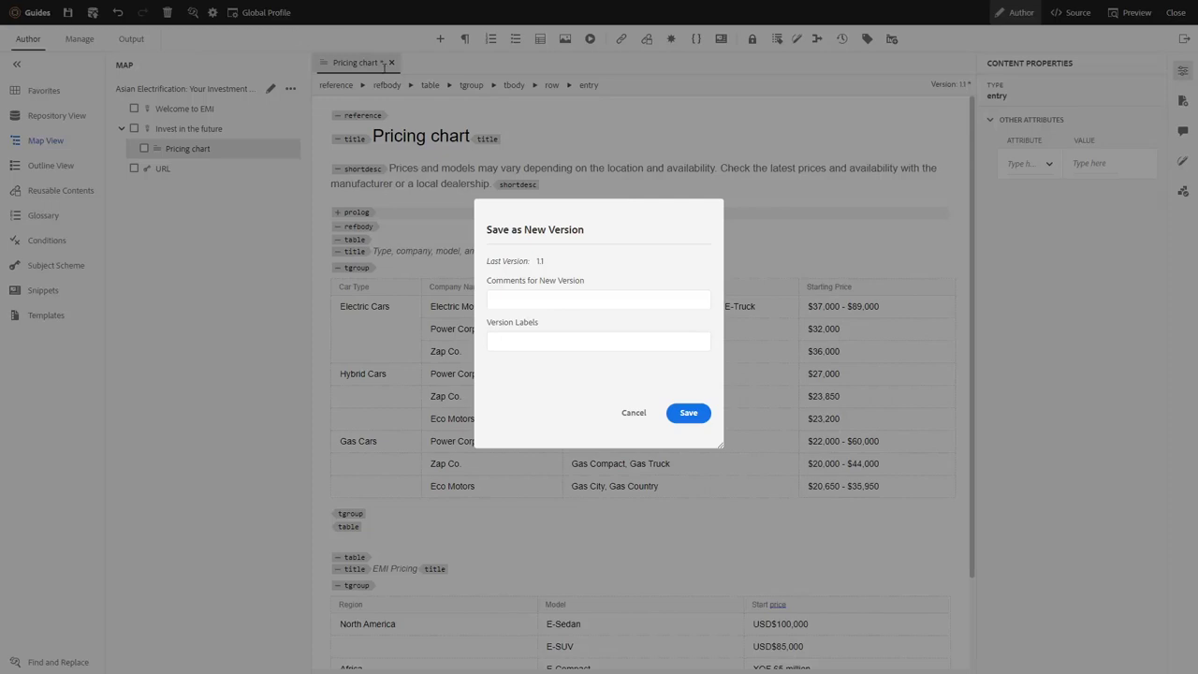
click(515, 300)
text(Updated the pricing)
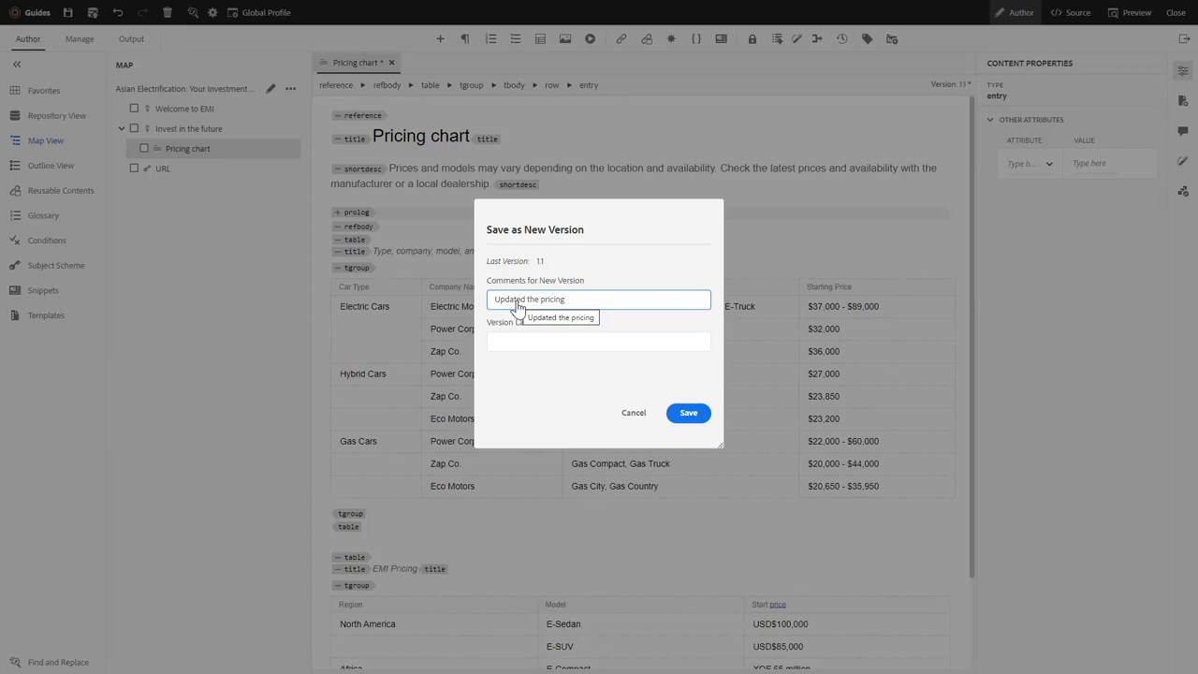
click(689, 412)
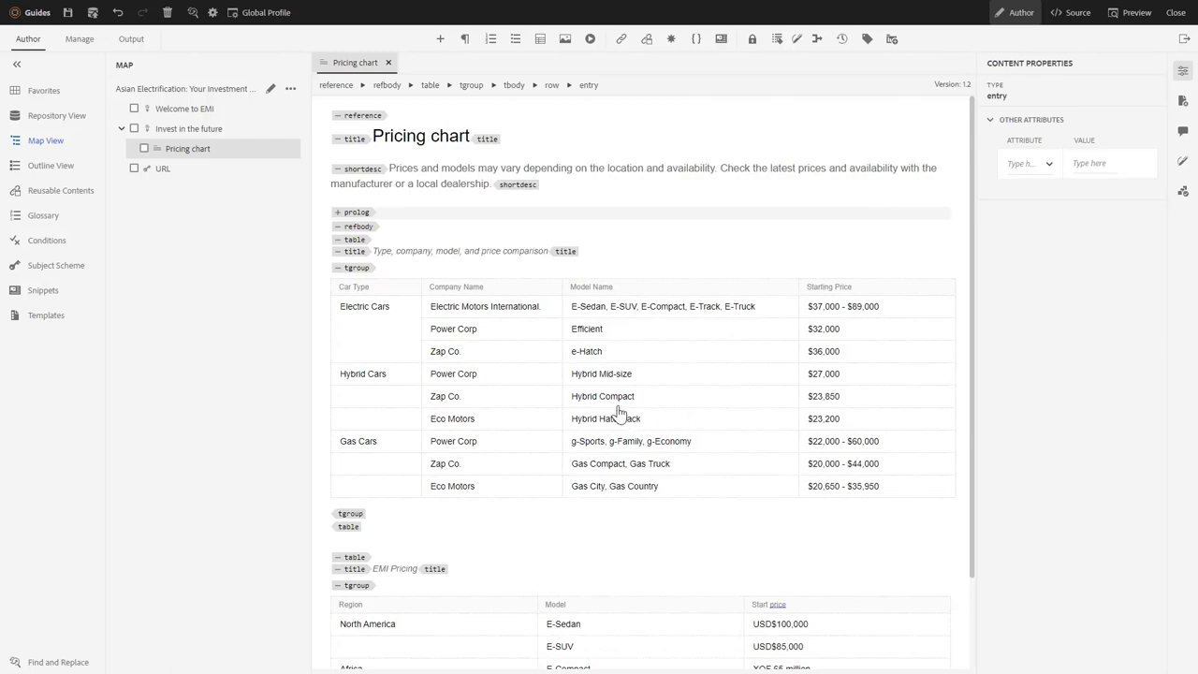
click(387, 62)
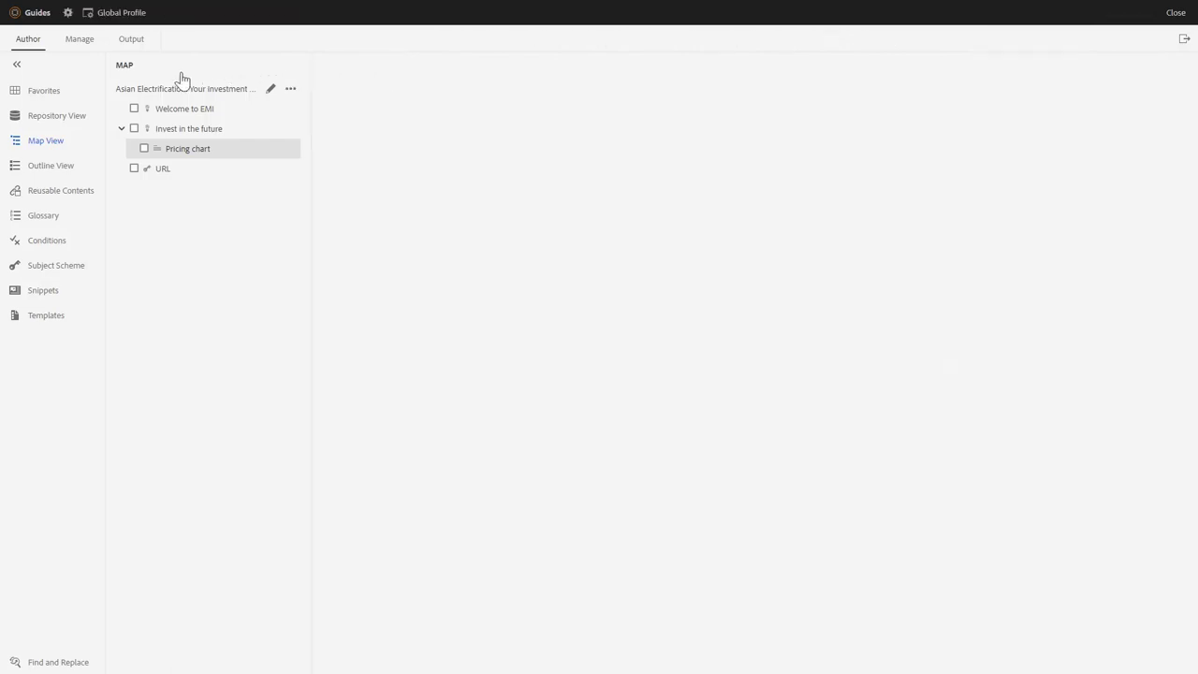
Open the American Electrification map from the repository and view the "Pricing chart" topic under "Invest in the future"
click(62, 125)
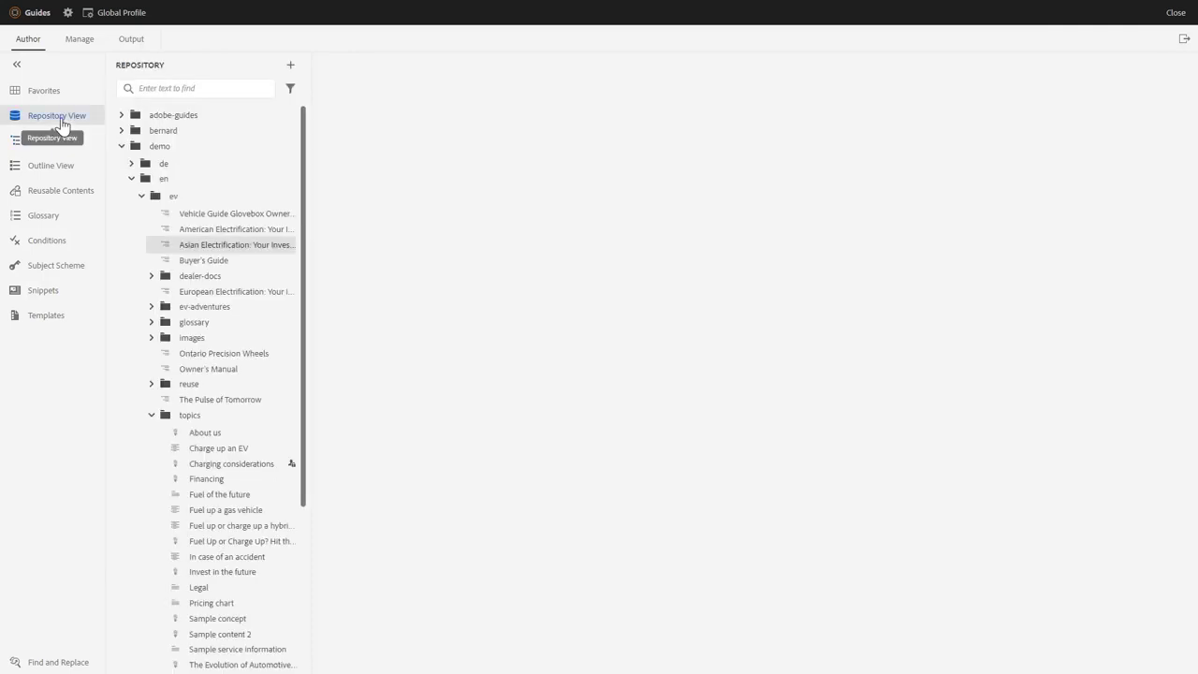
double_click(201, 231)
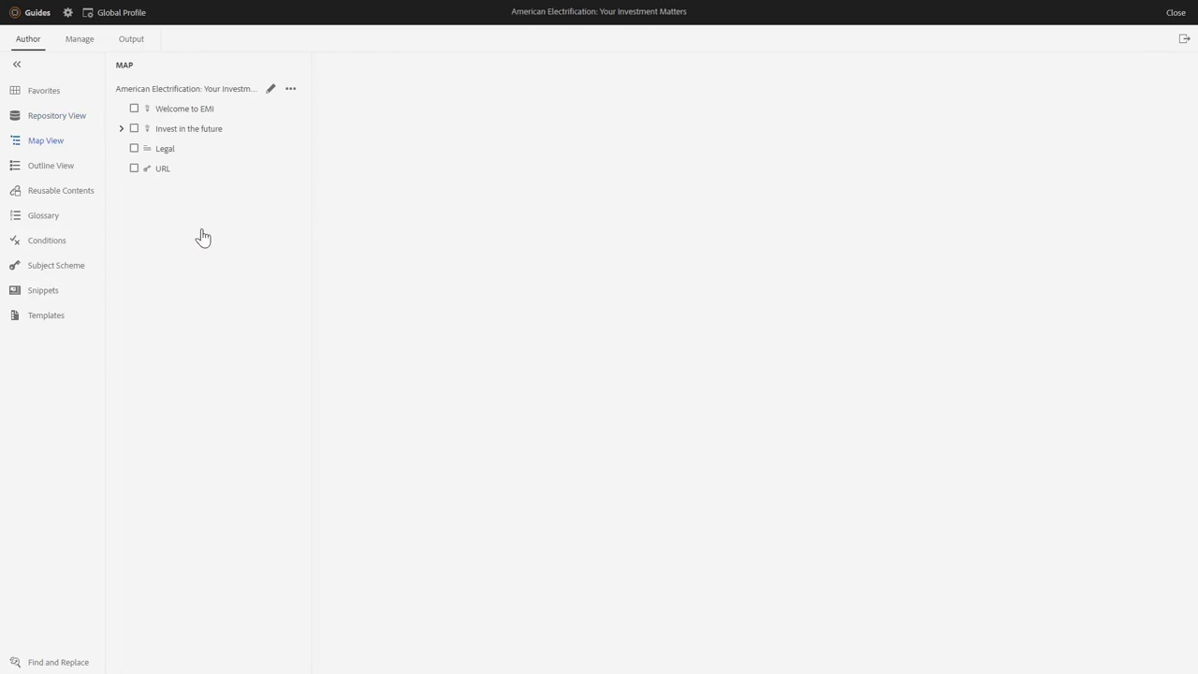
click(121, 131)
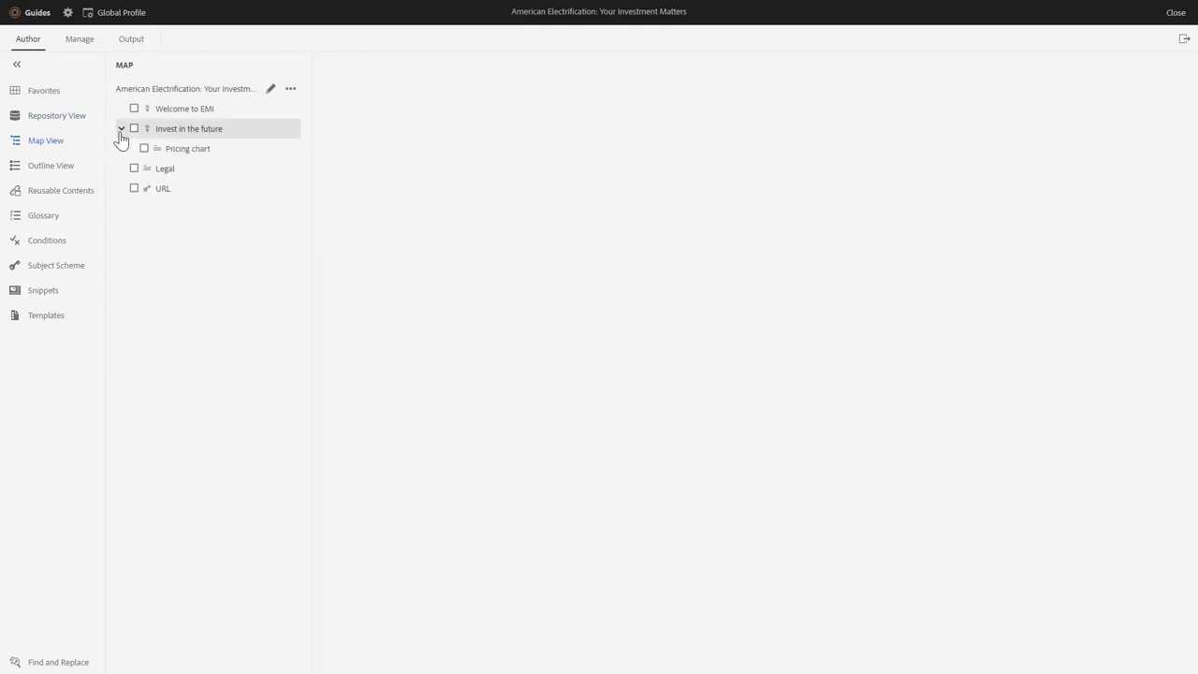
double_click(187, 151)
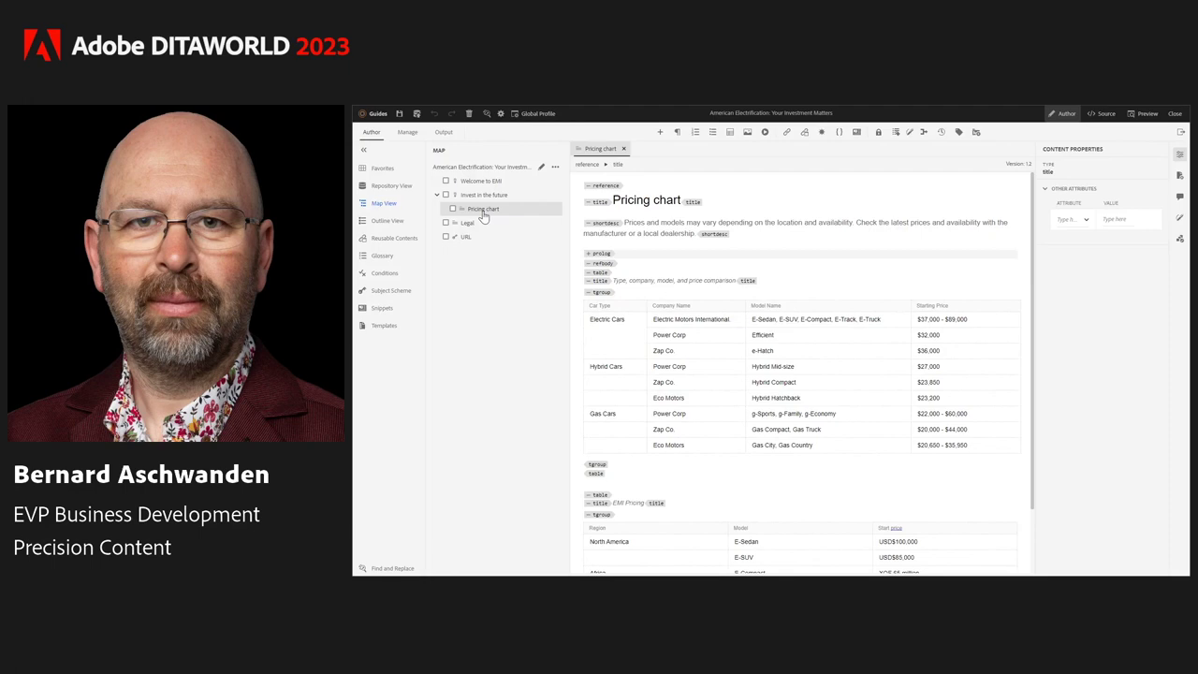
Open the "Legal" topic, display its file references, and open the source topic of the battery-puncture-risk outgoing link
click(470, 225)
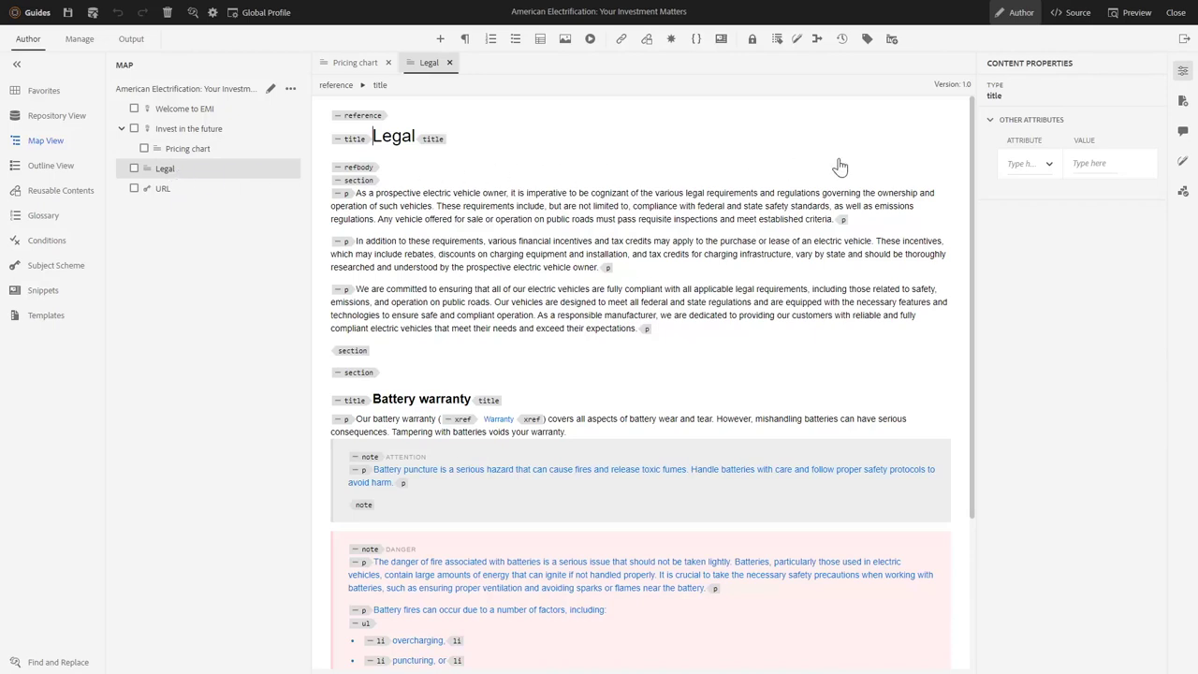
click(1182, 102)
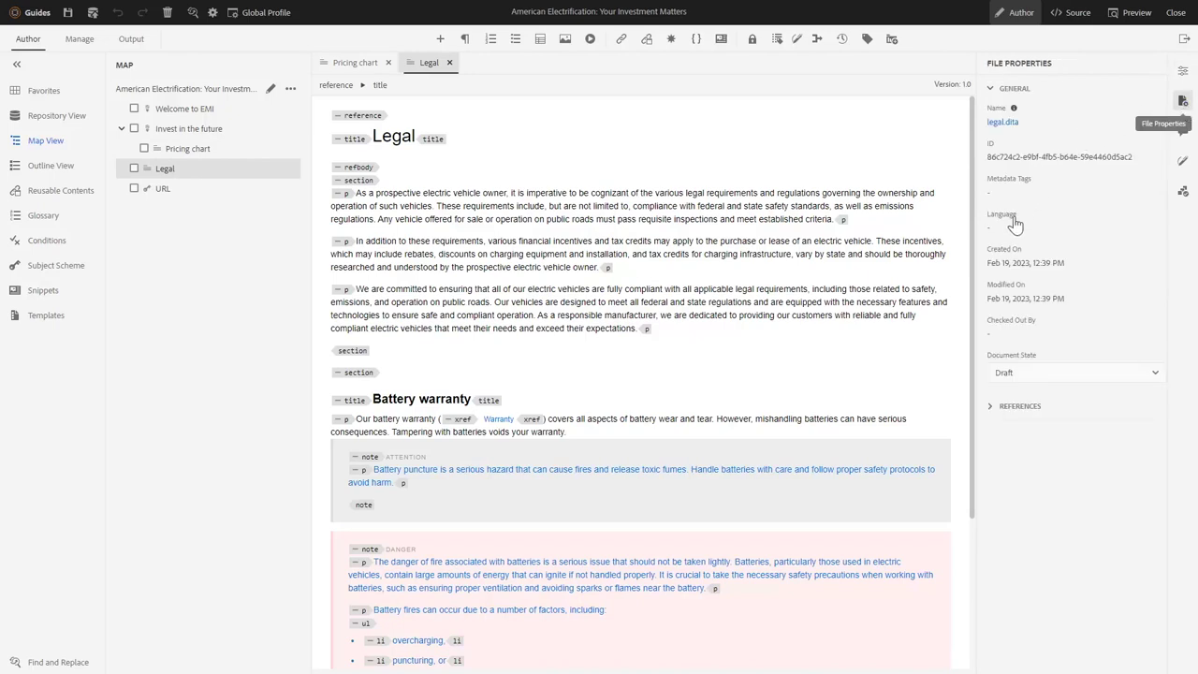
click(986, 409)
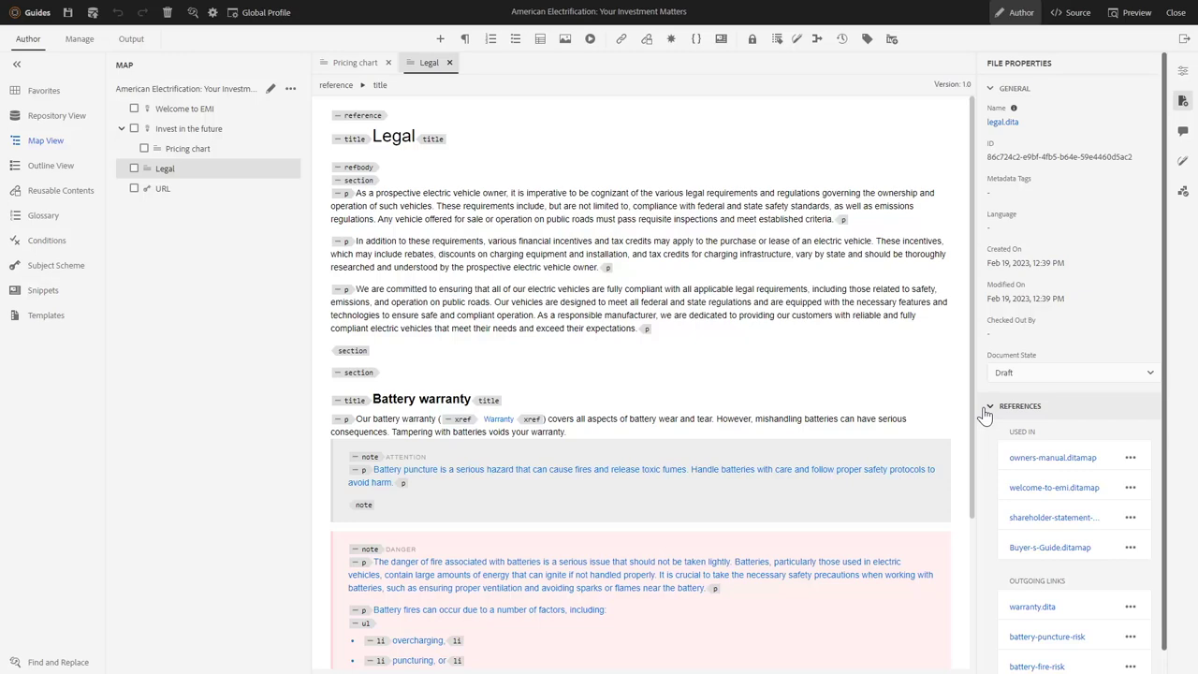
click(1129, 640)
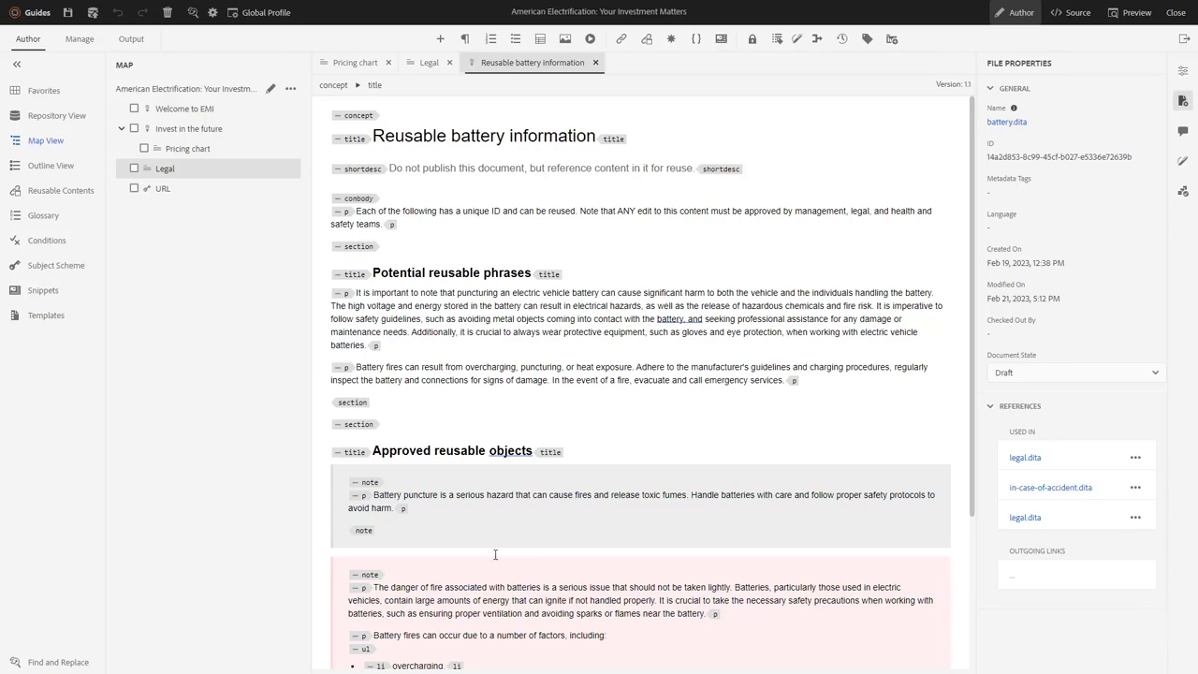
Insert "VERY" before "serious hazard" in the battery puncture note and save a new version commented "Update from legal on a battery puncture."
click(456, 495)
text(VERY)
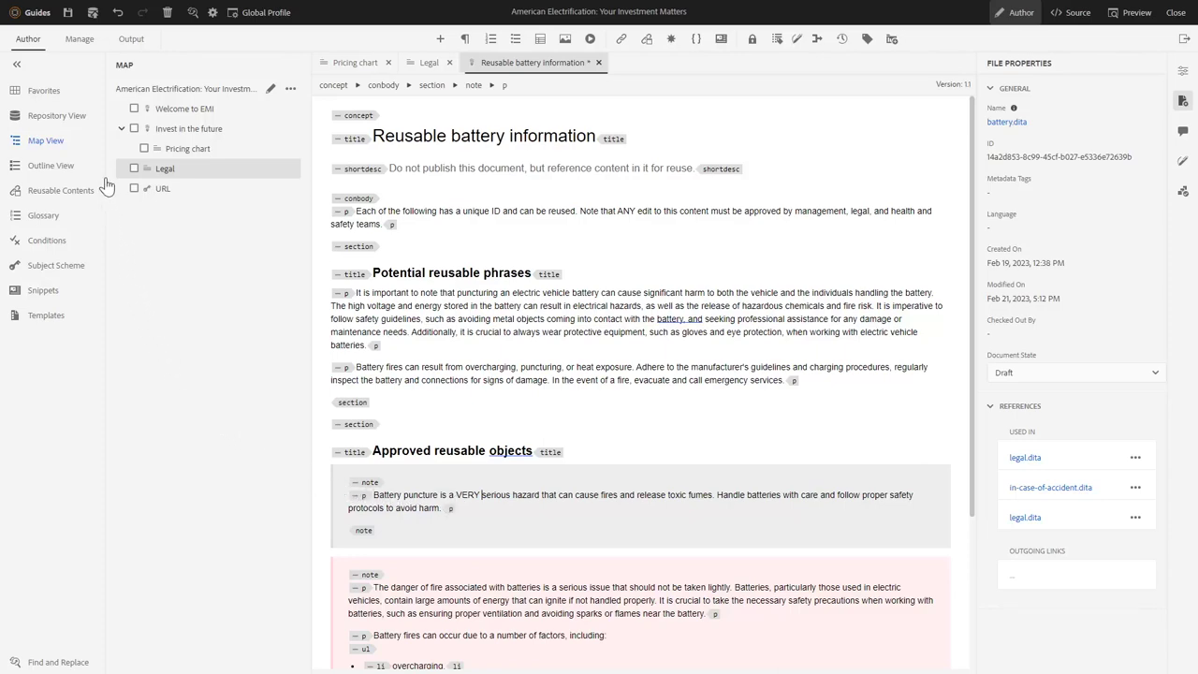
click(93, 12)
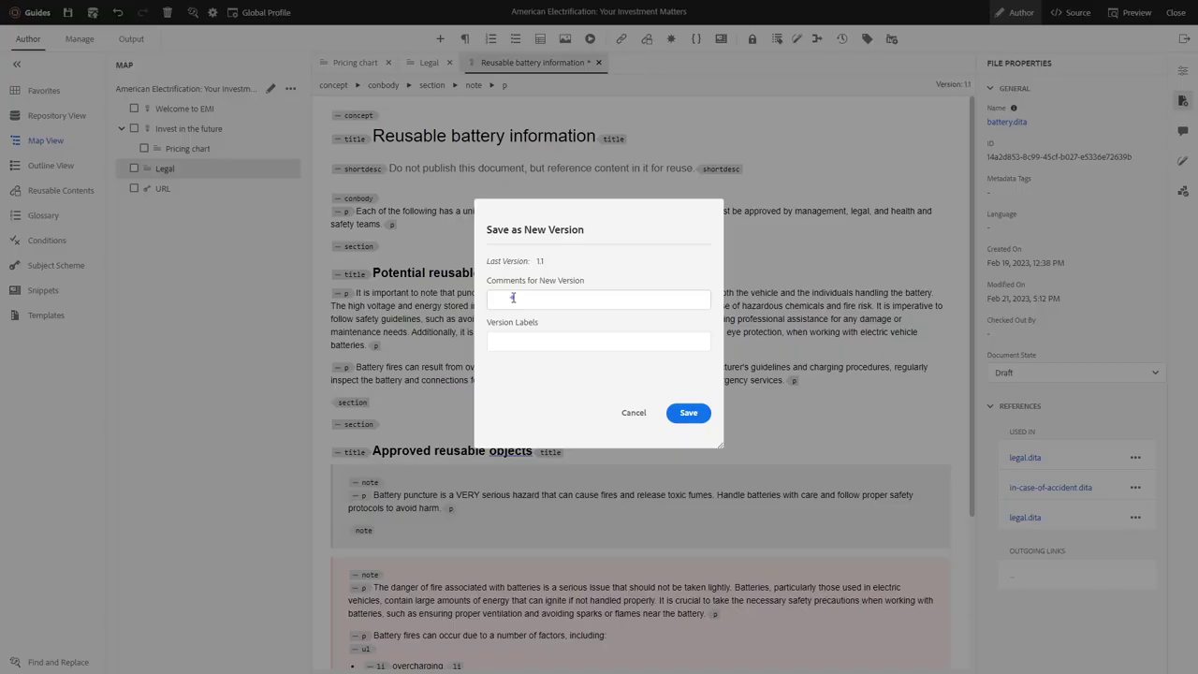
click(711, 313)
text(Update from legal on a battery puncture)
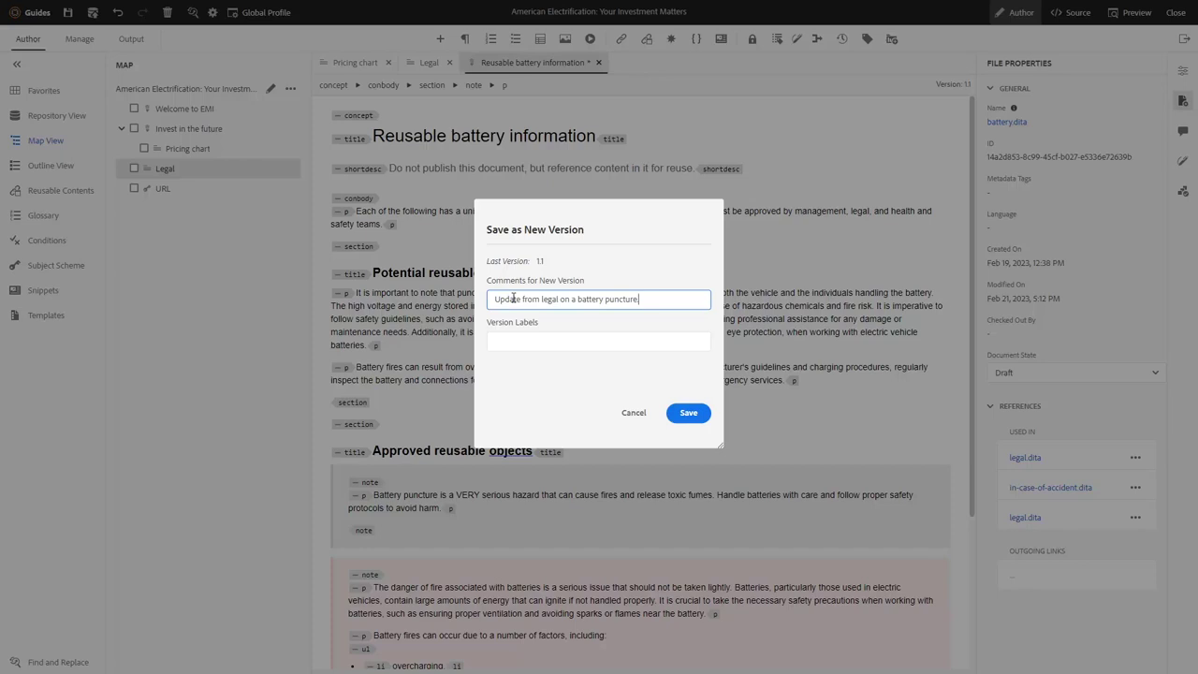
text(.)
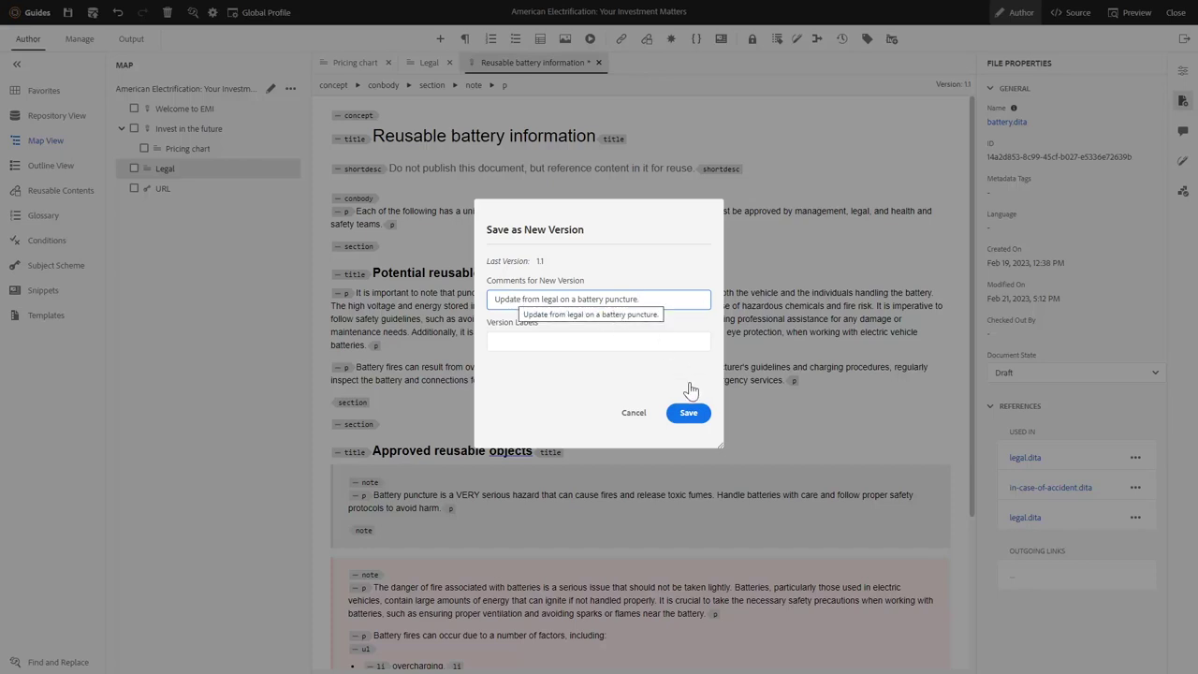
click(690, 415)
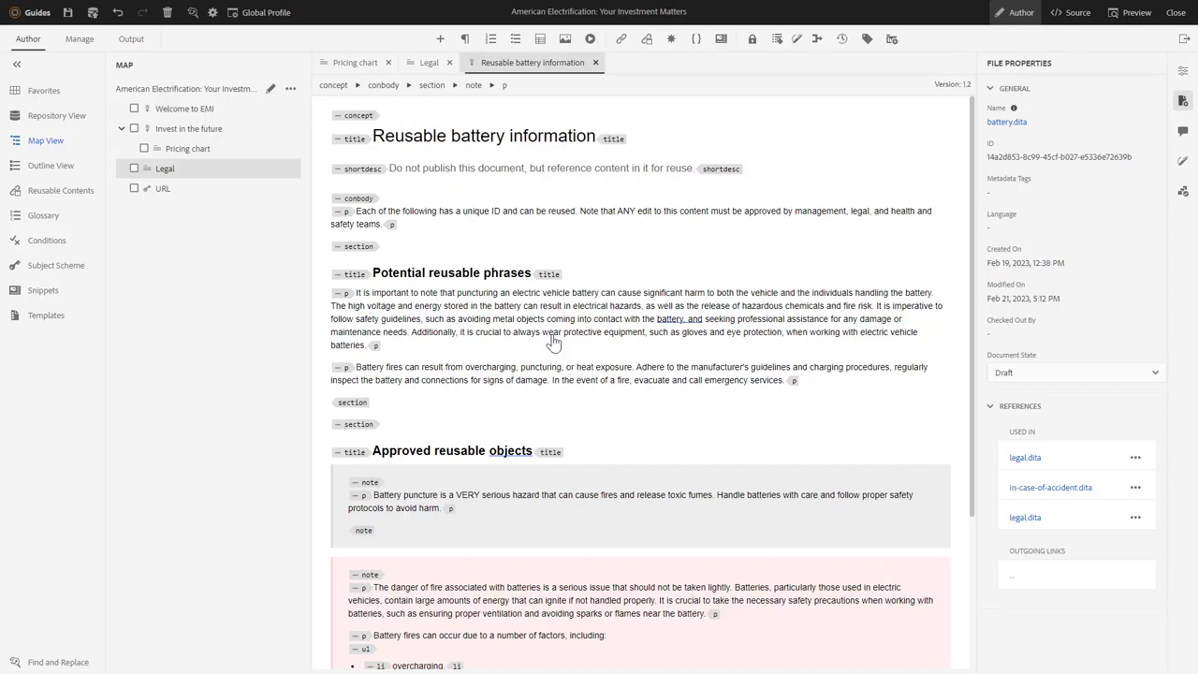
Close all open topics, then open the Buyer's Guide map and view its "Legal" topic
right_click(500, 69)
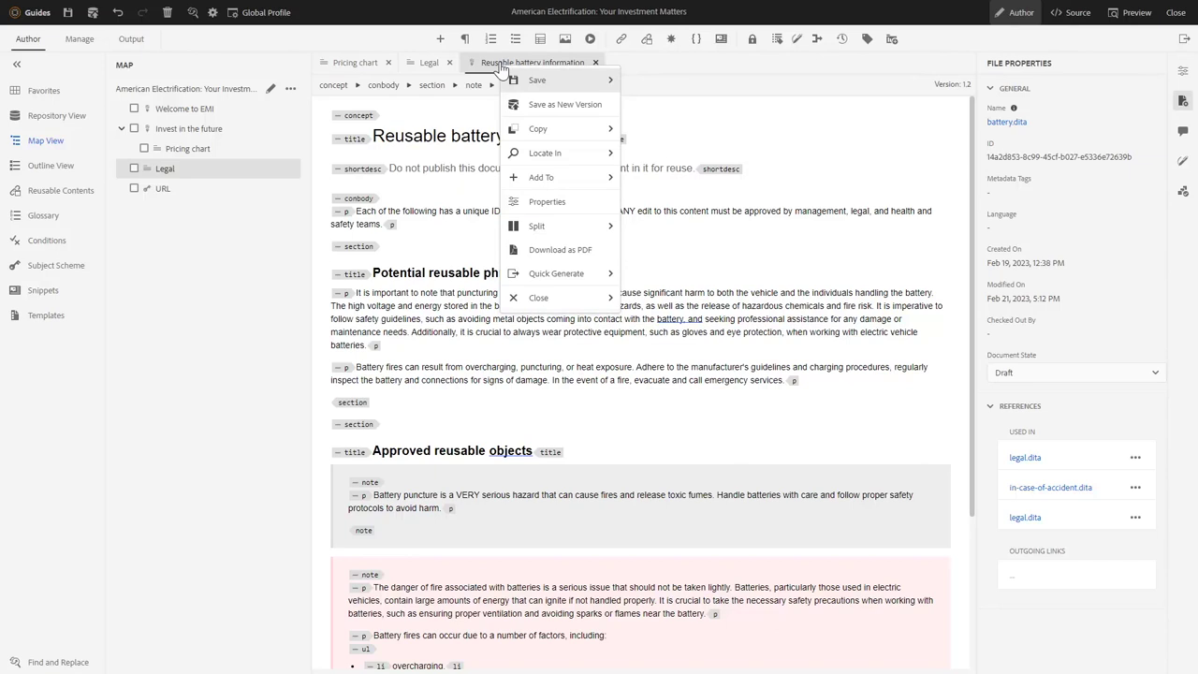
mouse_move(586, 304)
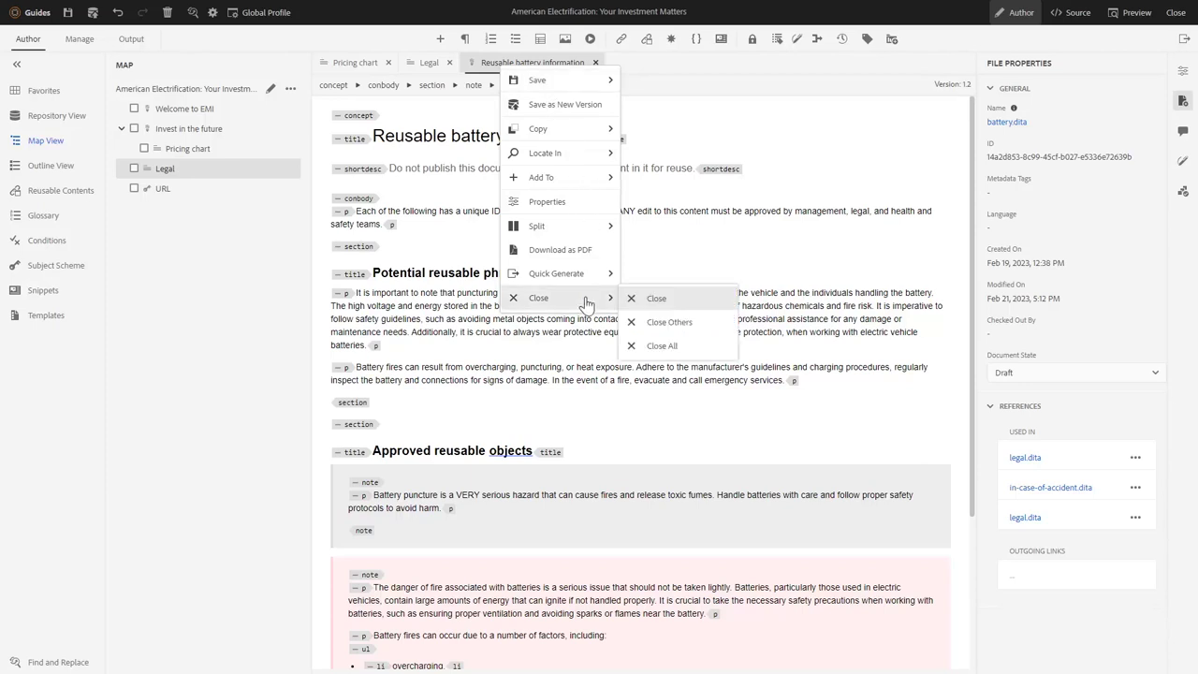
click(668, 345)
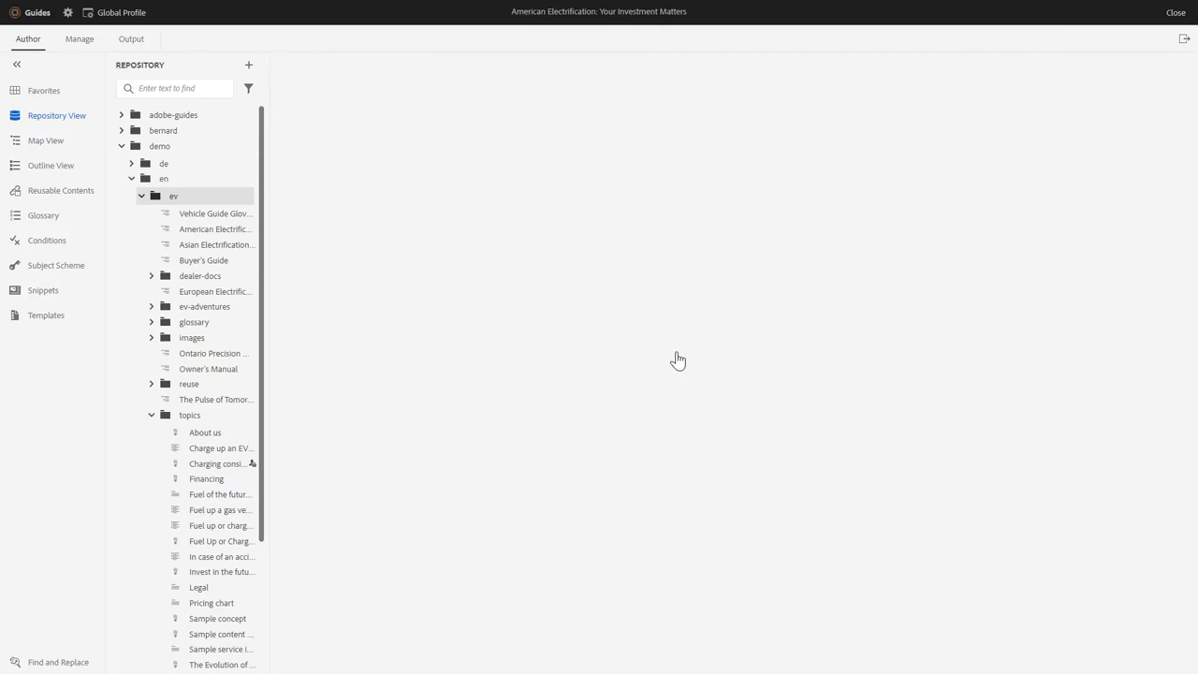
double_click(201, 262)
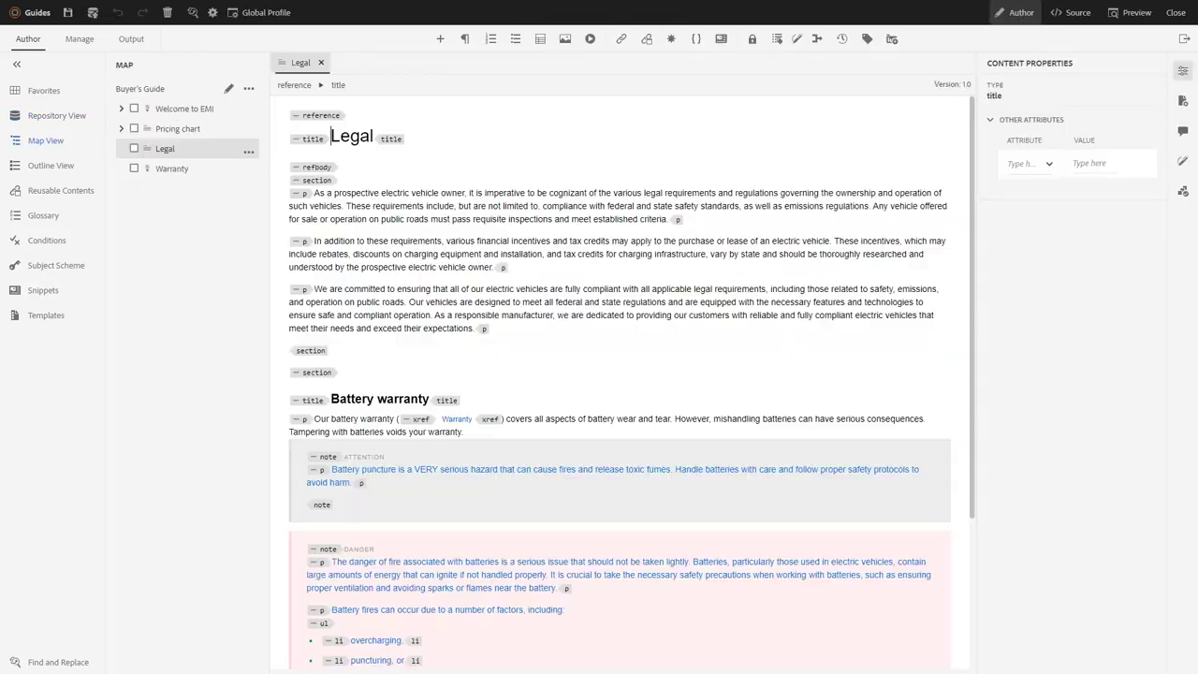
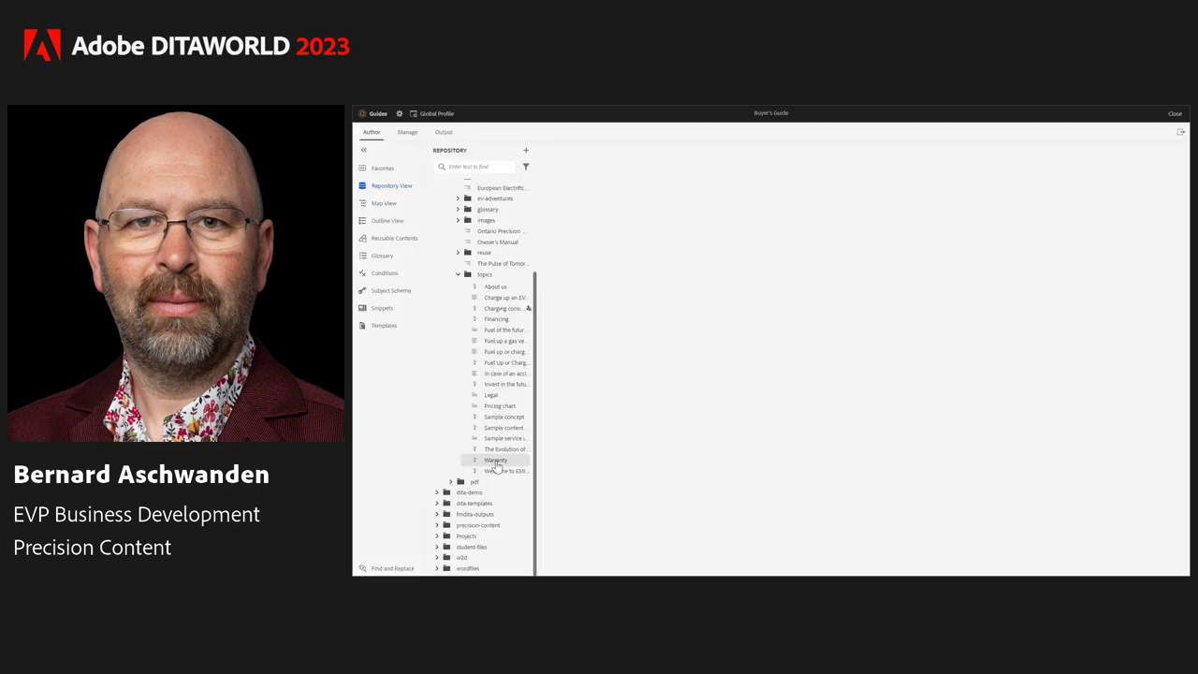
Open the "Warranty" topic and apply the Gasoline platform condition to the engine warranty paragraph
click(495, 462)
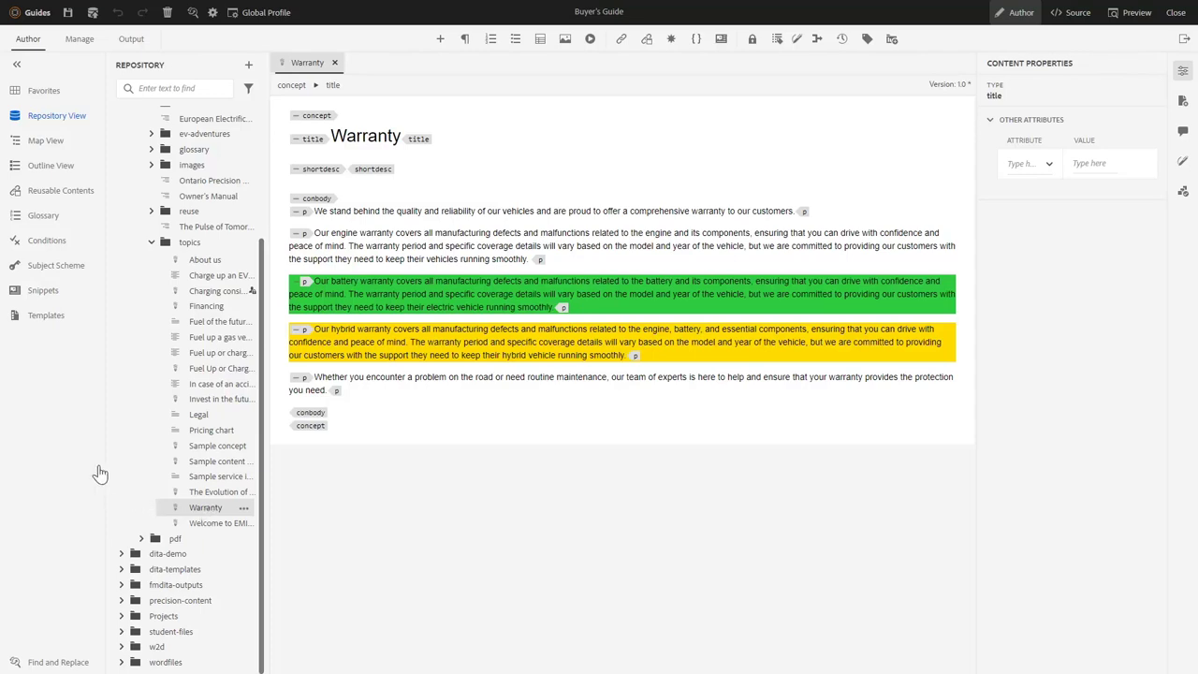
click(40, 241)
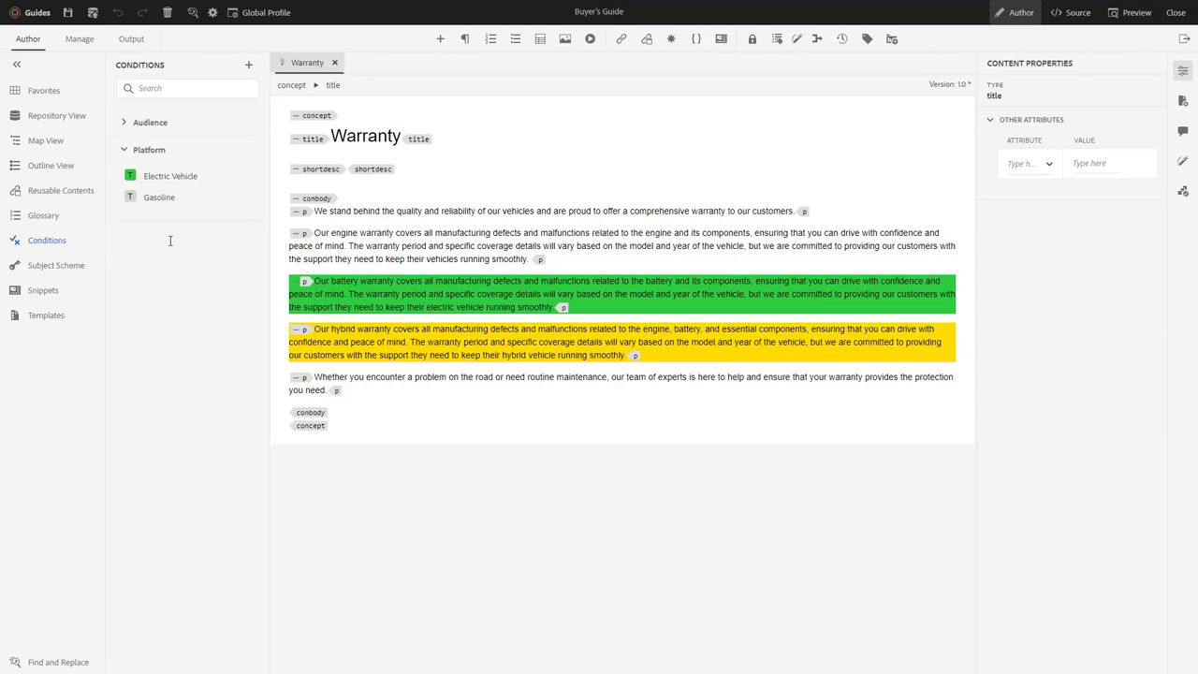
click(315, 233)
click(254, 198)
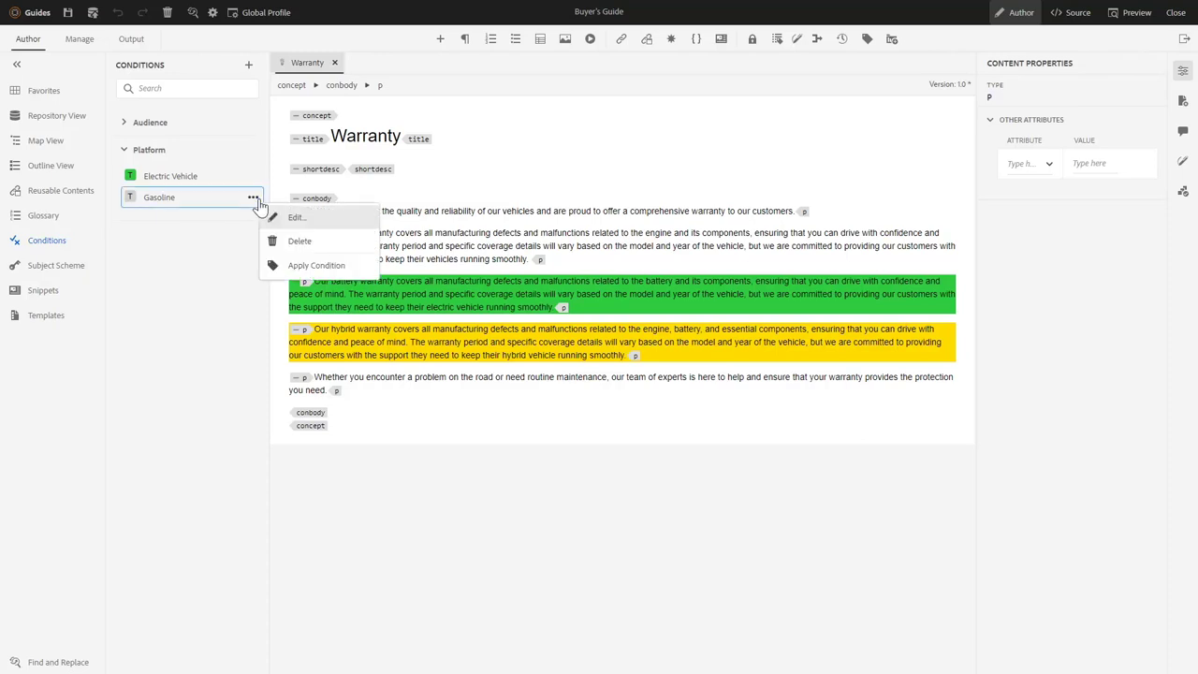
click(310, 266)
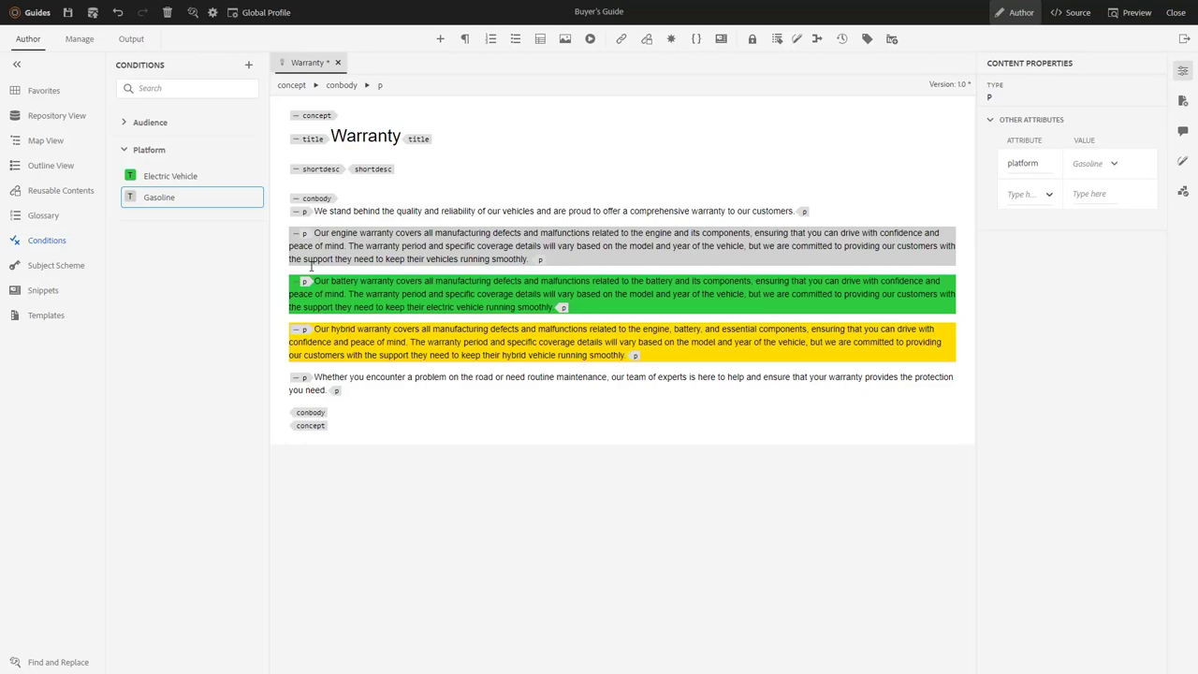
Define a new Platform condition with the value "hybrid" and the Aqua background color #7FDBFF
click(315, 337)
click(249, 68)
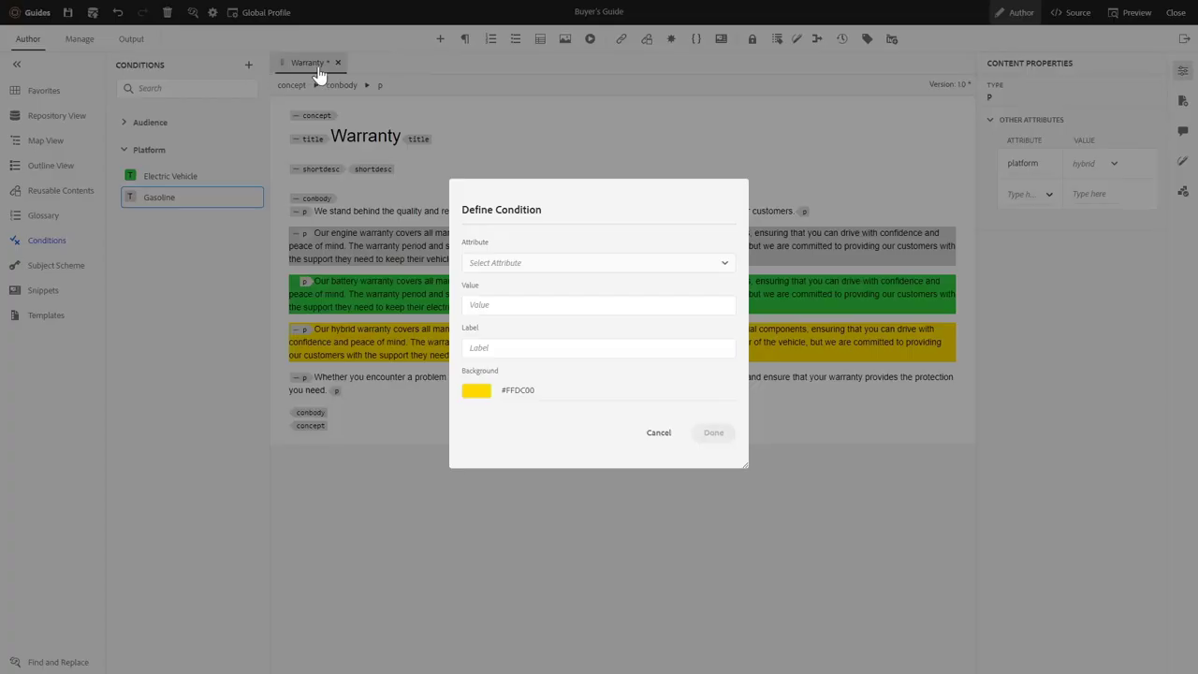
click(725, 265)
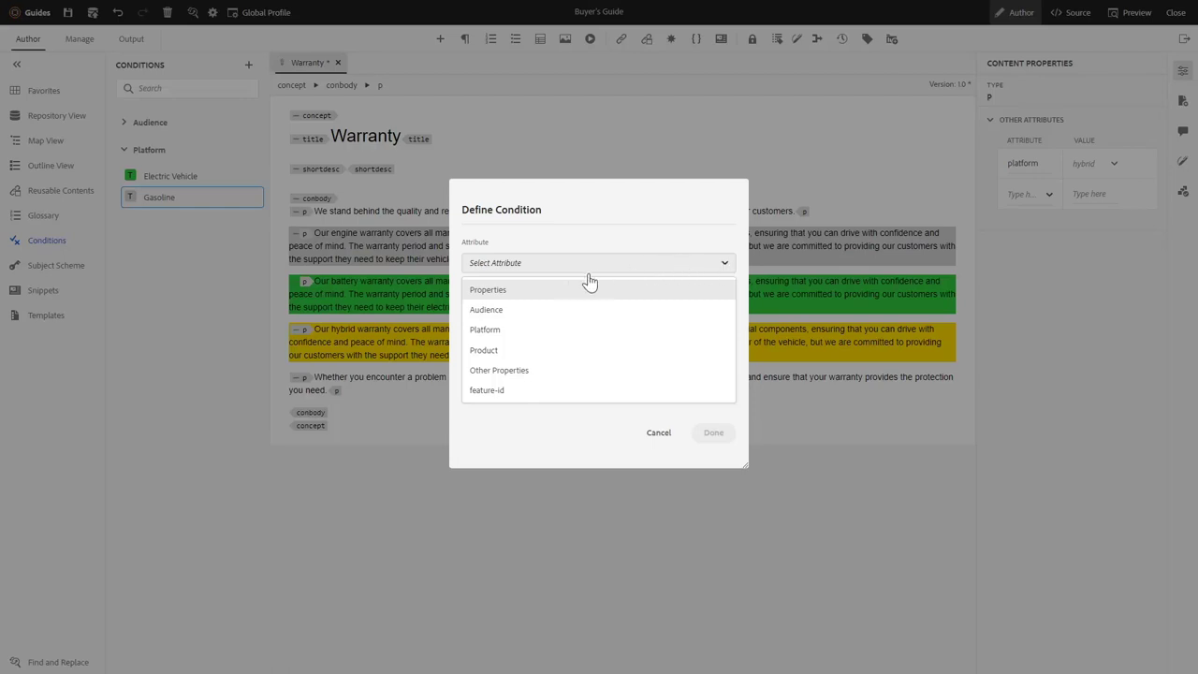
click(521, 330)
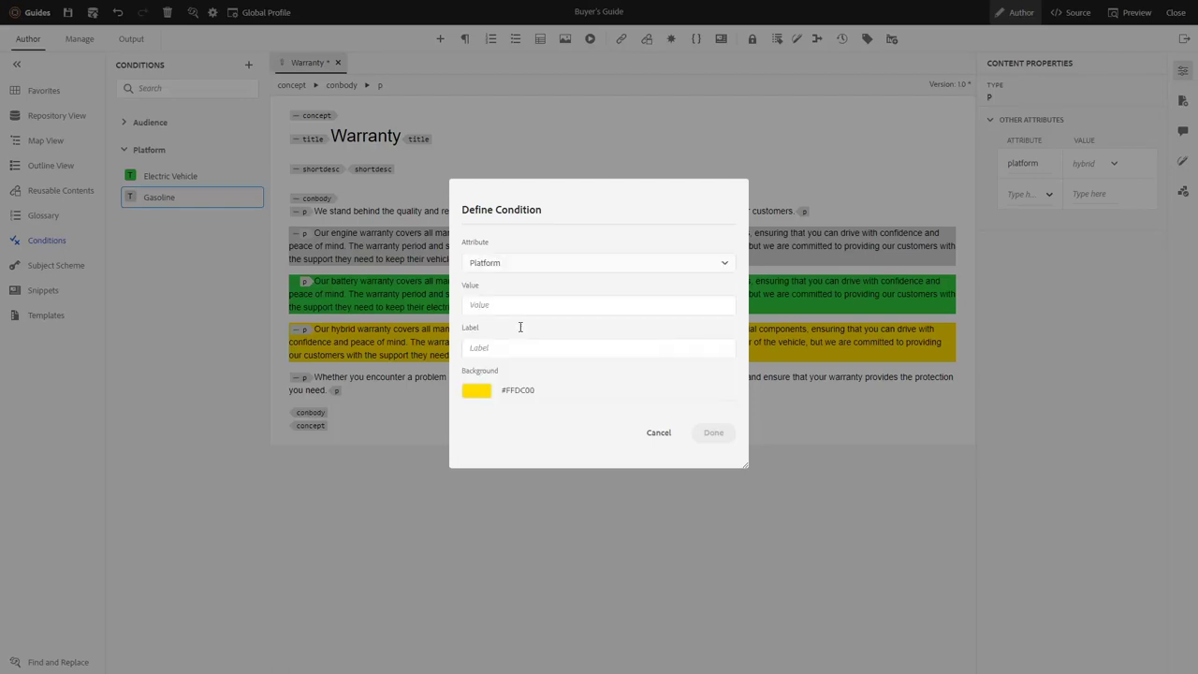
click(554, 306)
text(hybrid)
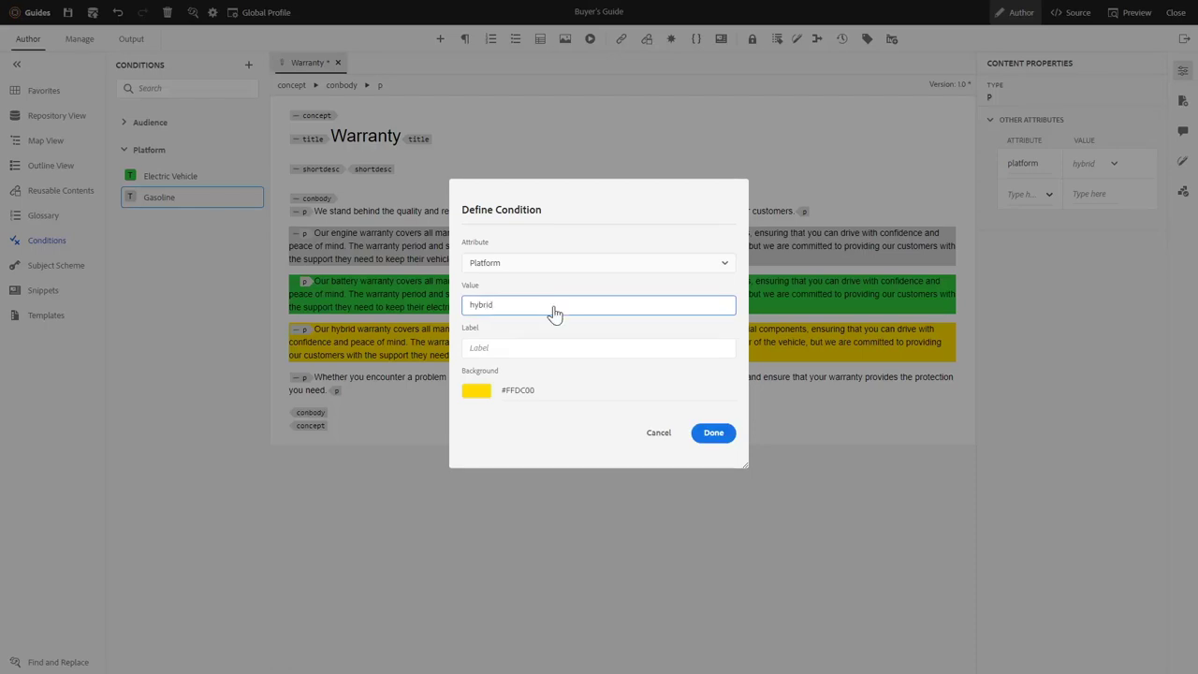
click(475, 393)
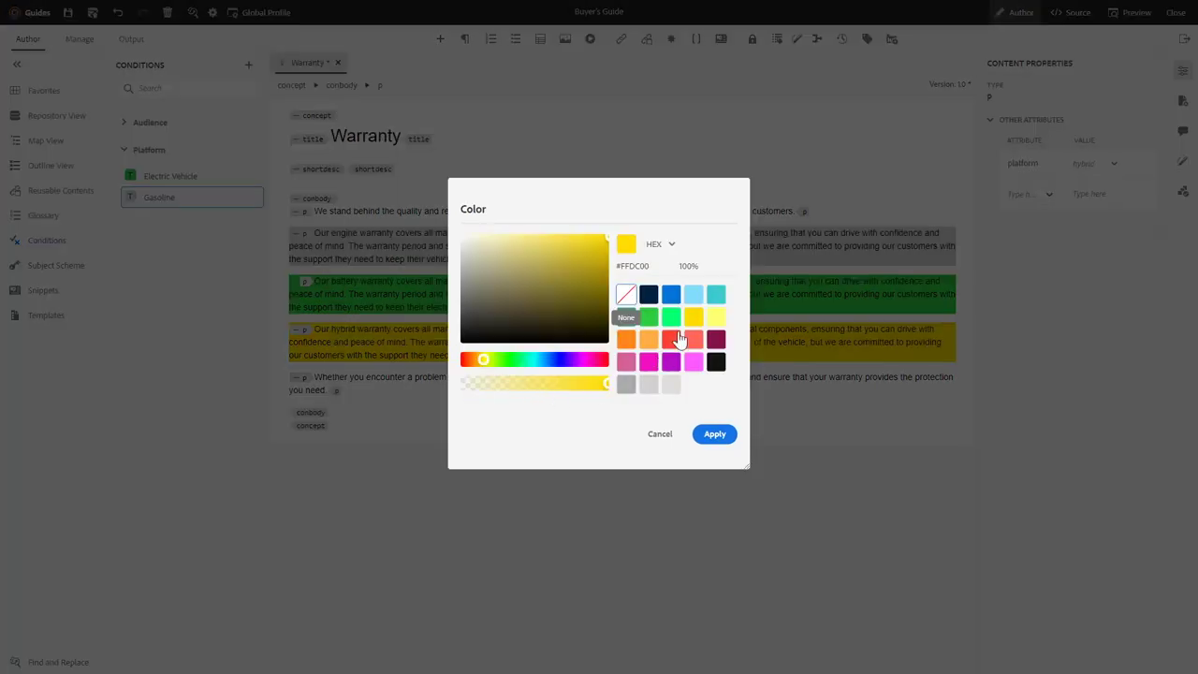
click(692, 296)
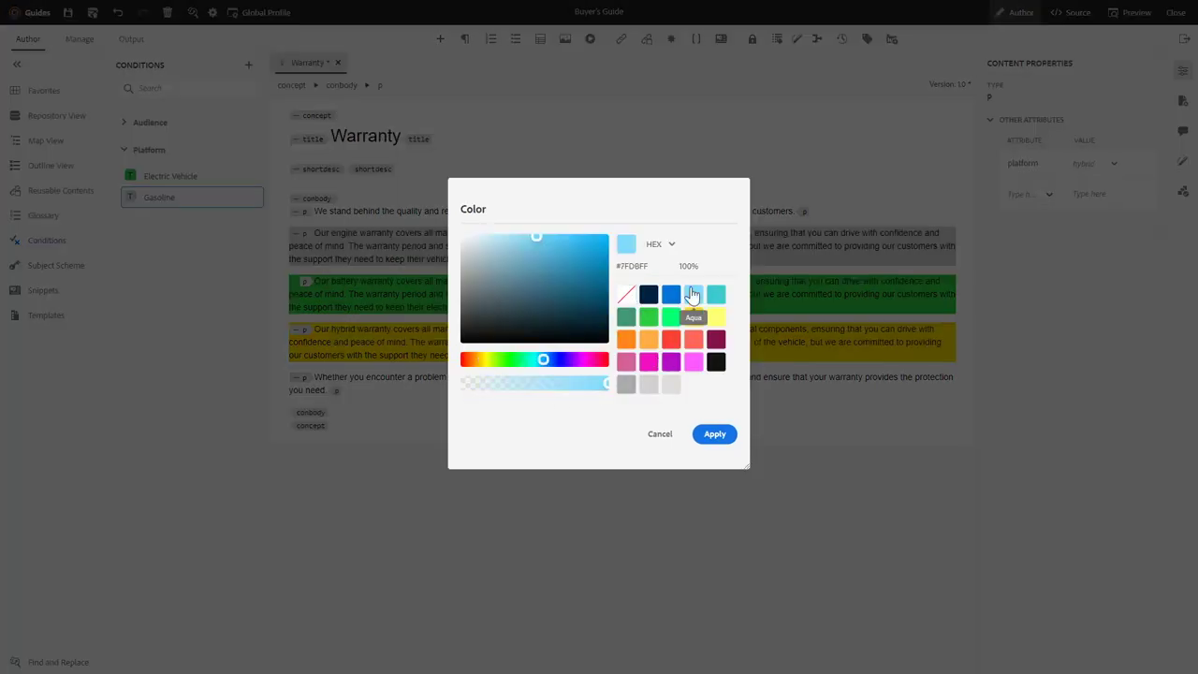
click(717, 435)
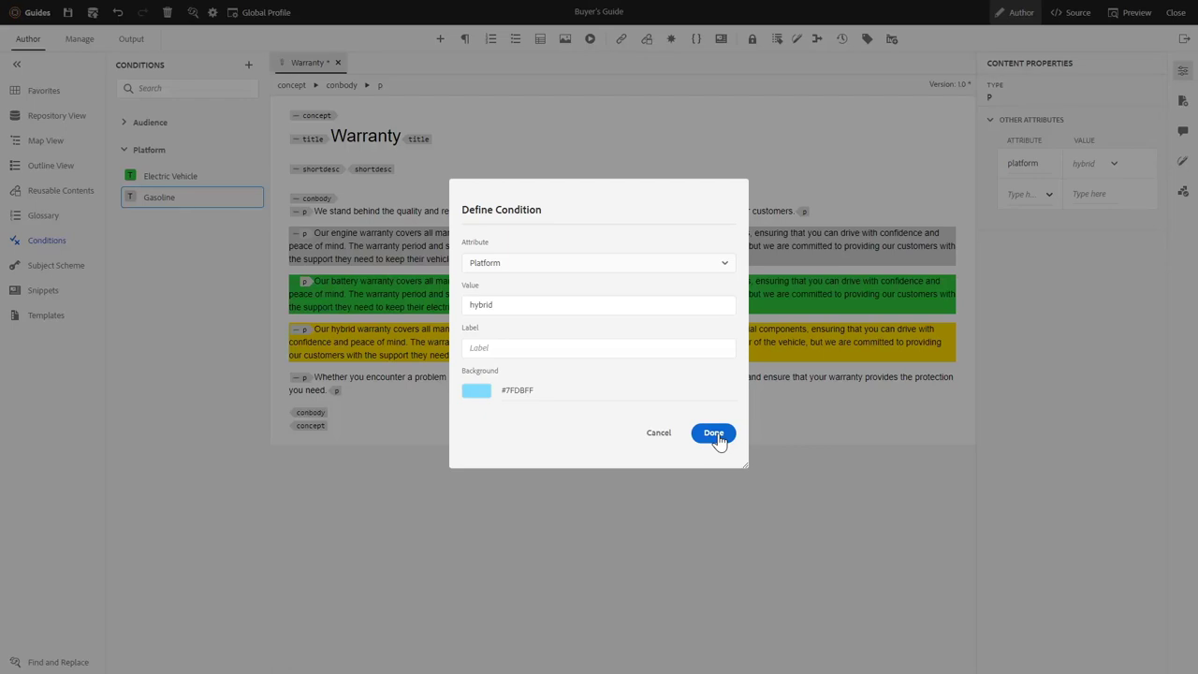
click(716, 435)
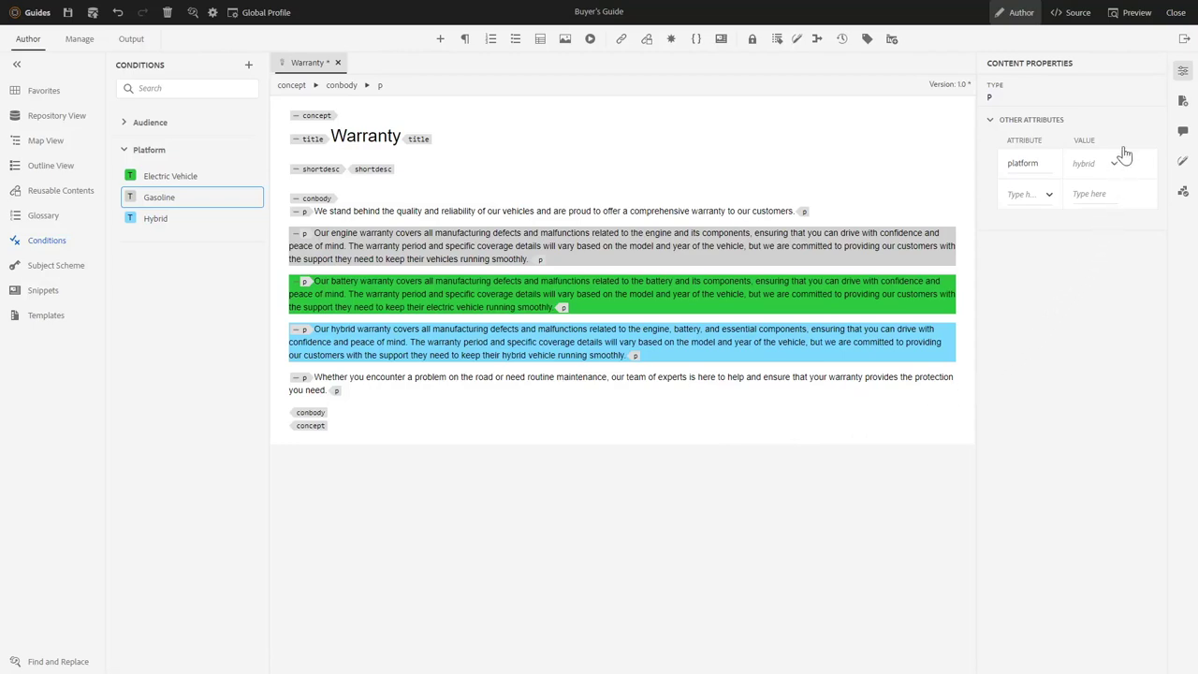
Preview the "Warranty" topic with the Gasoline and hybrid platform conditions excluded, and return to authoring
click(1134, 14)
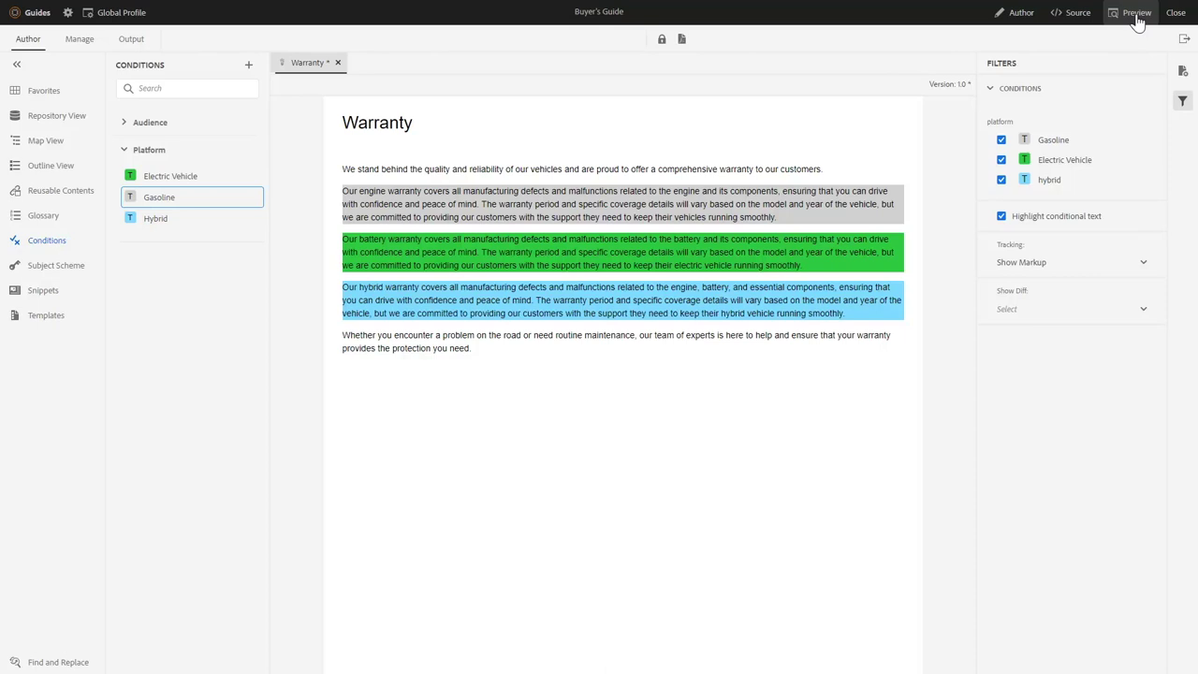
click(1002, 141)
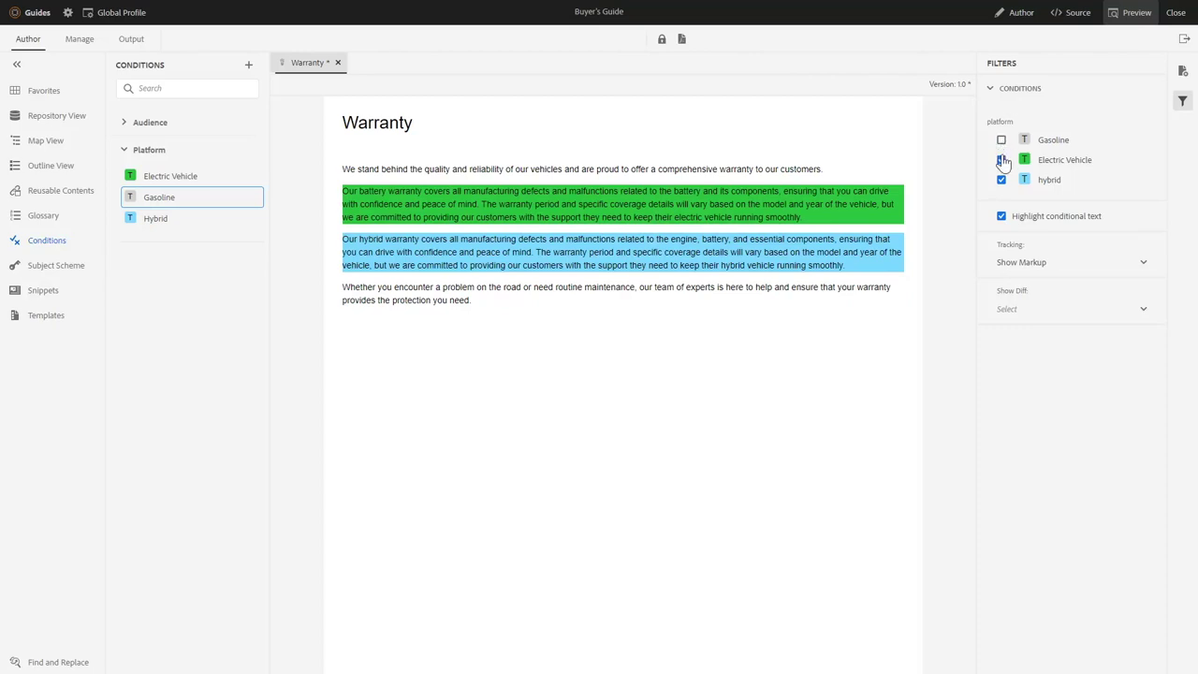
click(1001, 181)
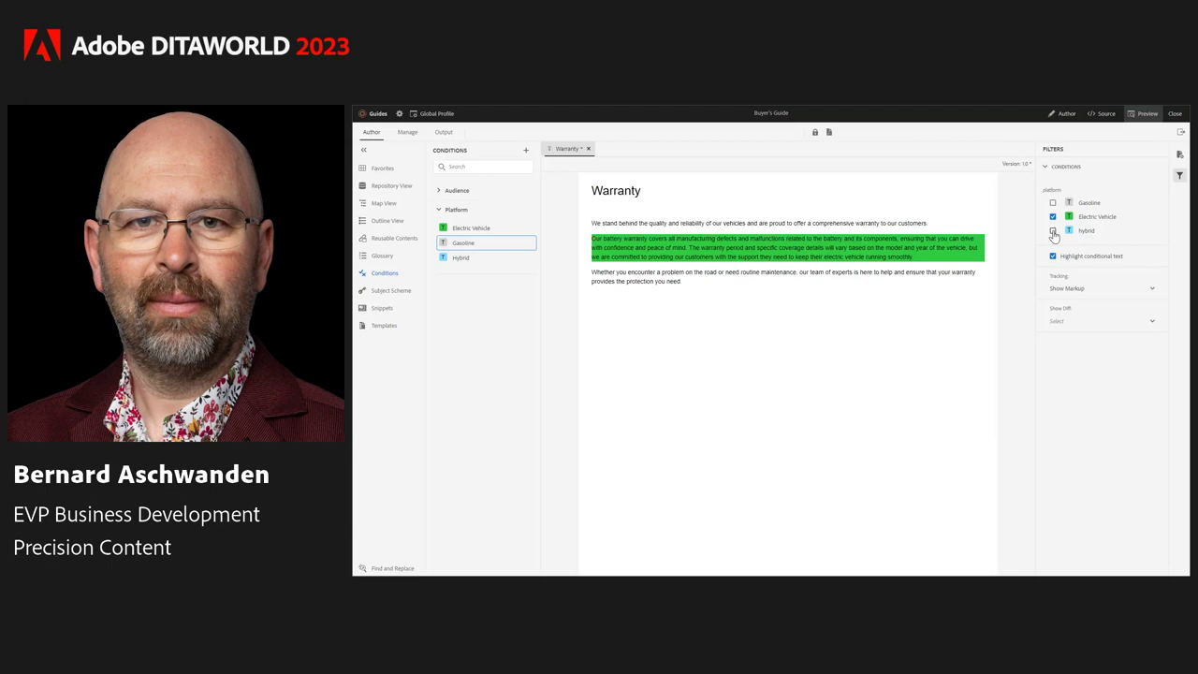
click(1066, 113)
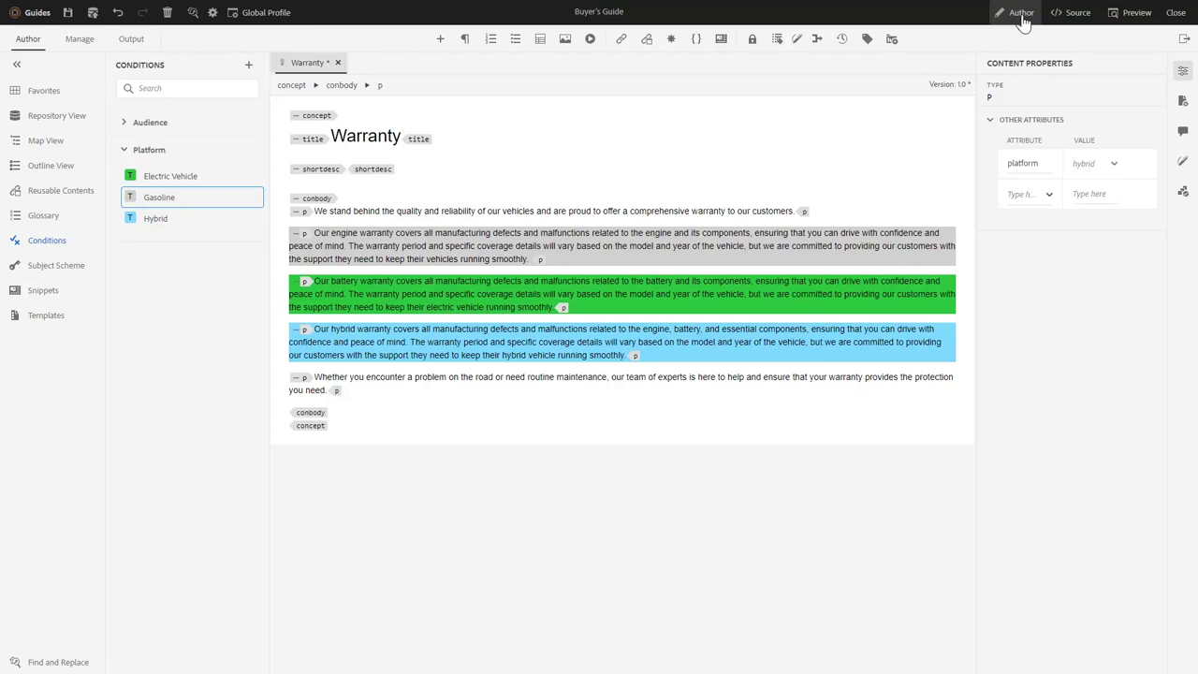
Examine the platform attribute values of the conditional paragraphs in the "Warranty" topic's source code, and return to authoring
click(1075, 23)
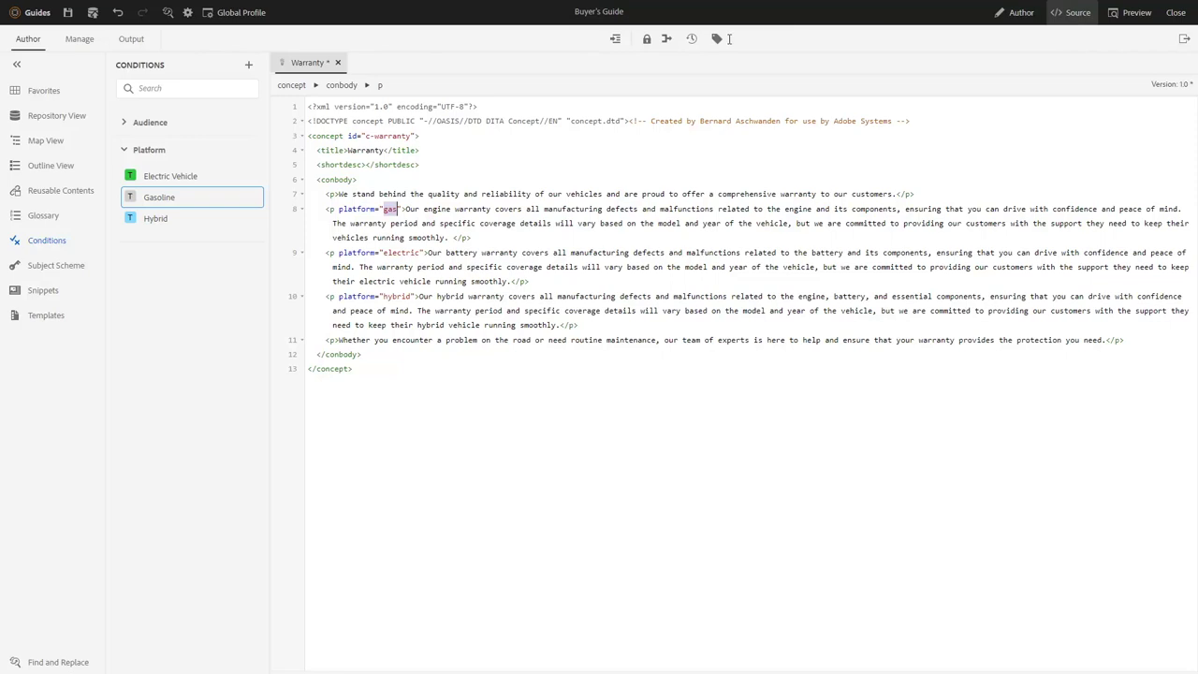
double_click(402, 253)
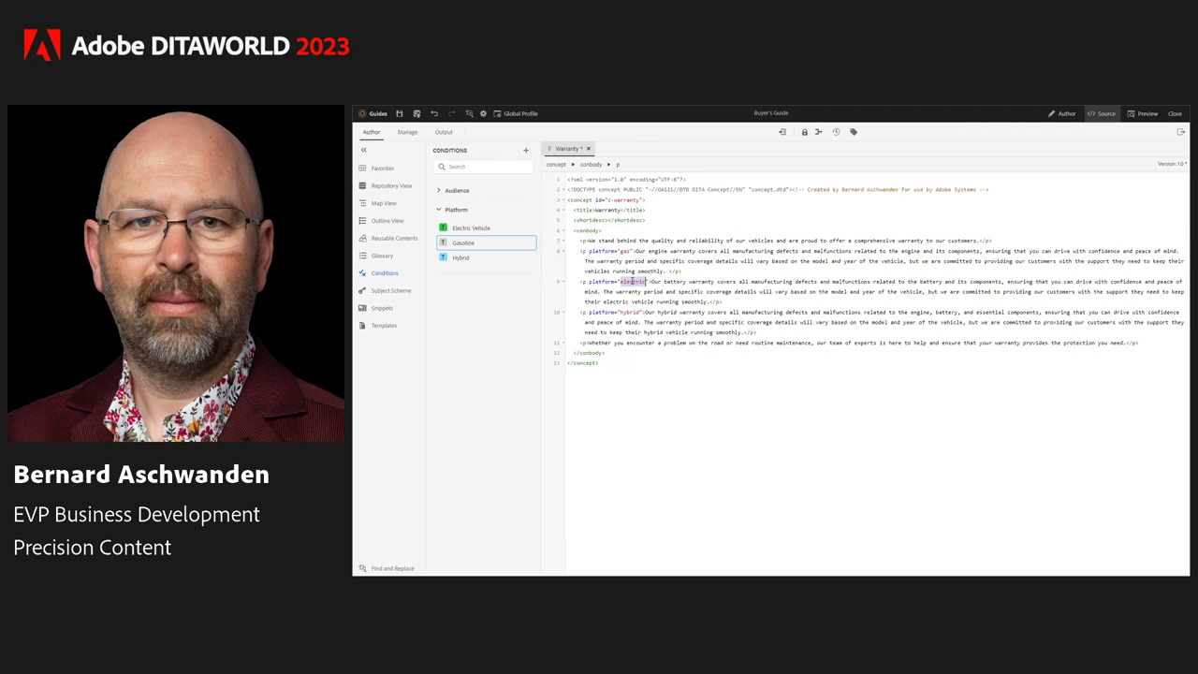
double_click(627, 313)
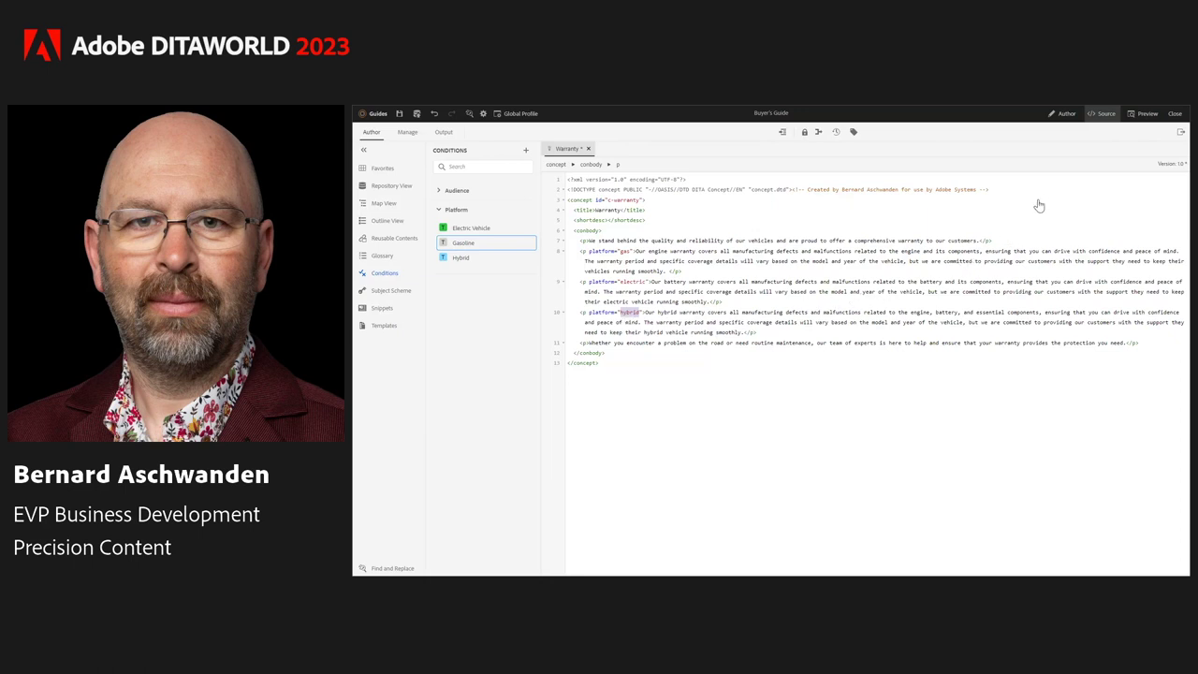
click(1063, 114)
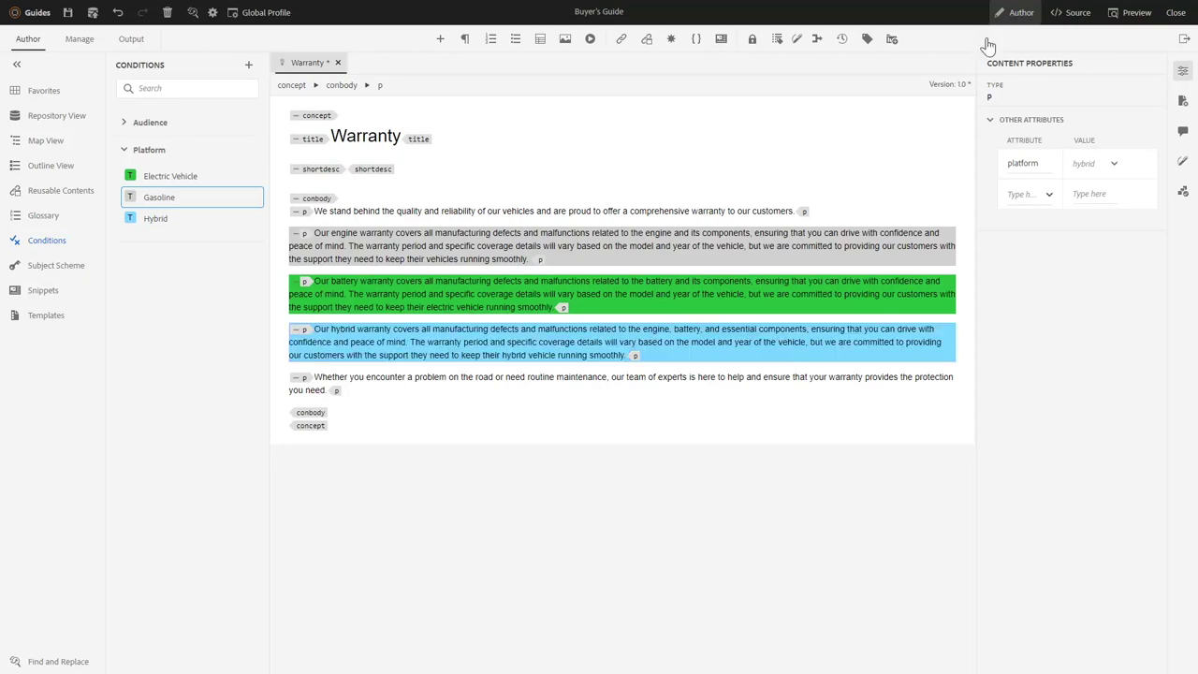
Check out the "Warranty" topic from the repository's topics folder and close it, saving the changes without a new version
click(47, 118)
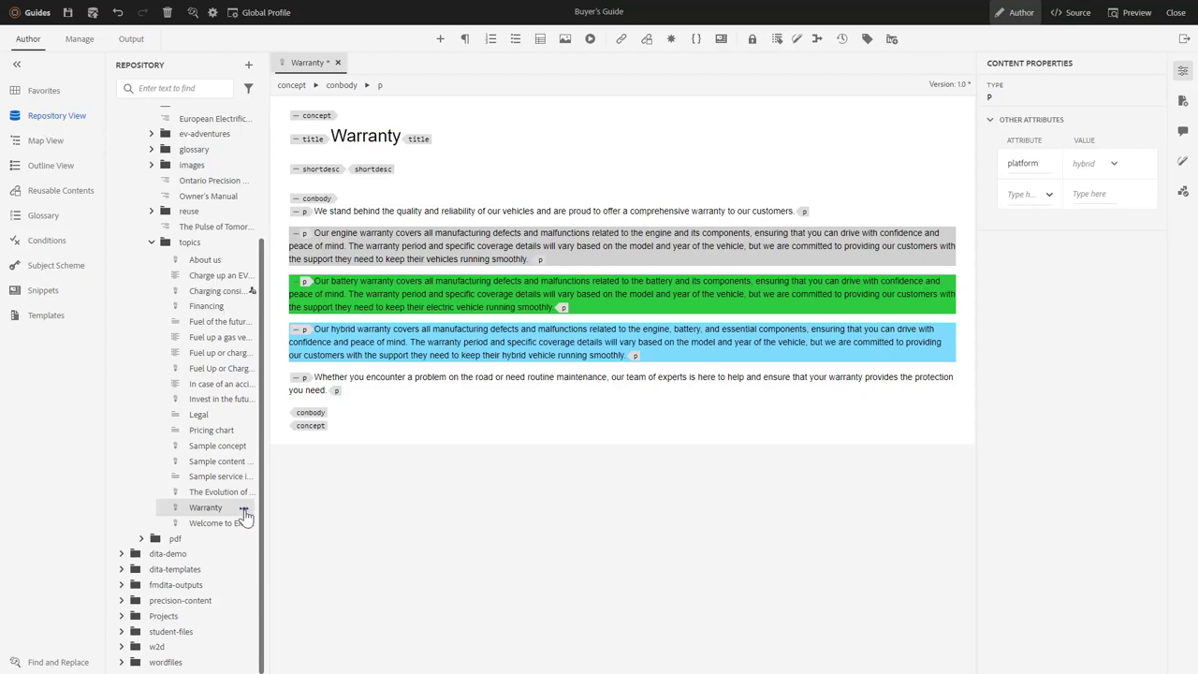
right_click(245, 510)
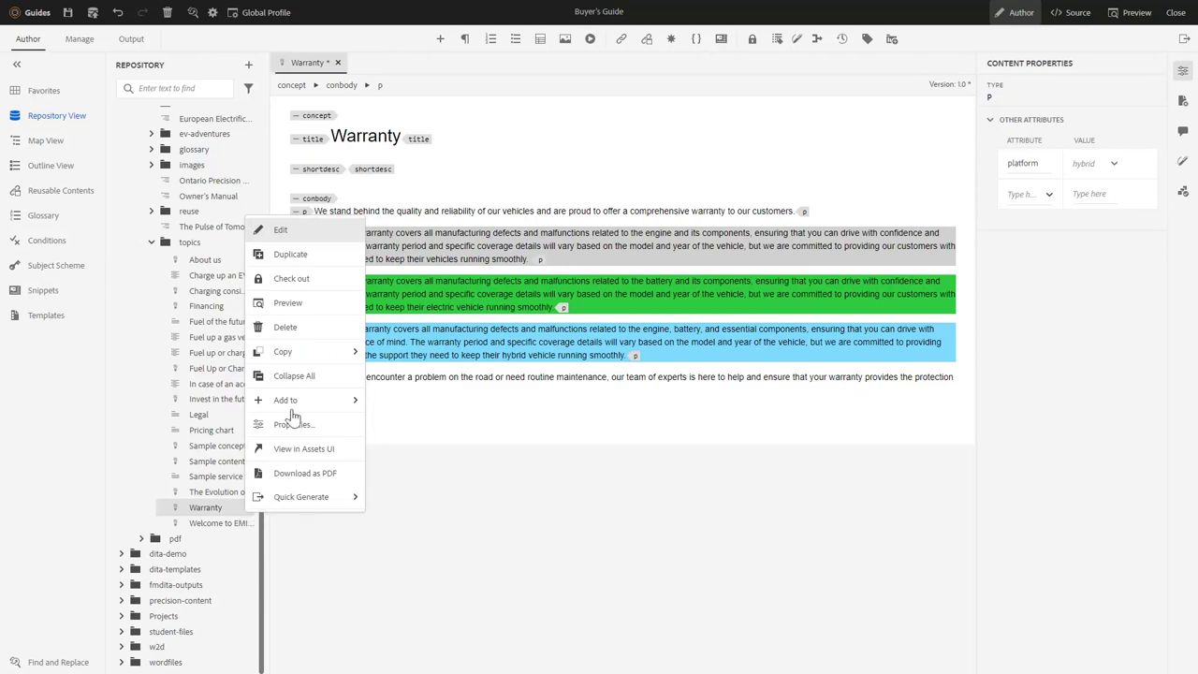
click(296, 282)
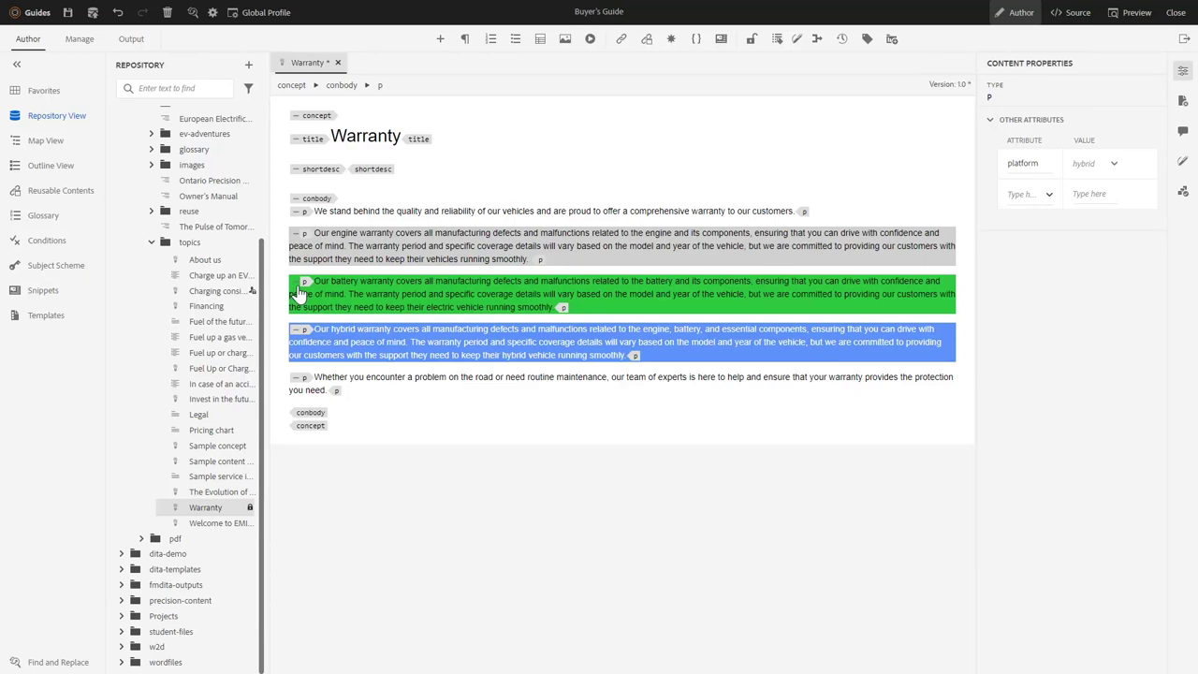
click(338, 62)
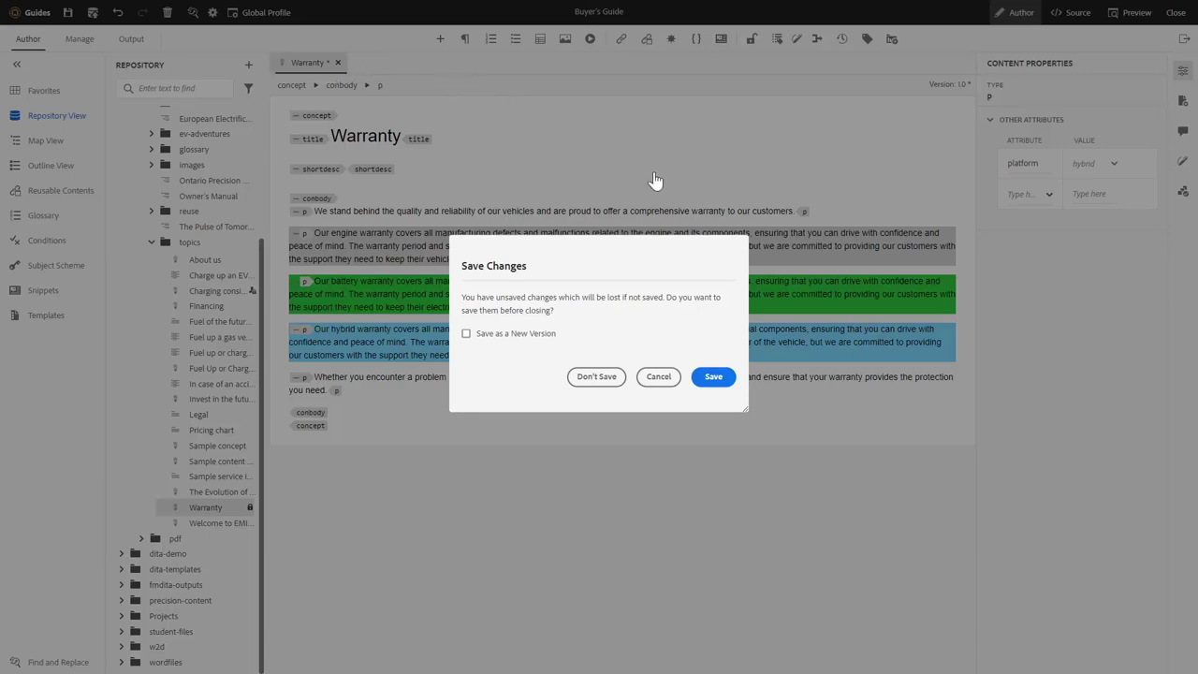
click(715, 378)
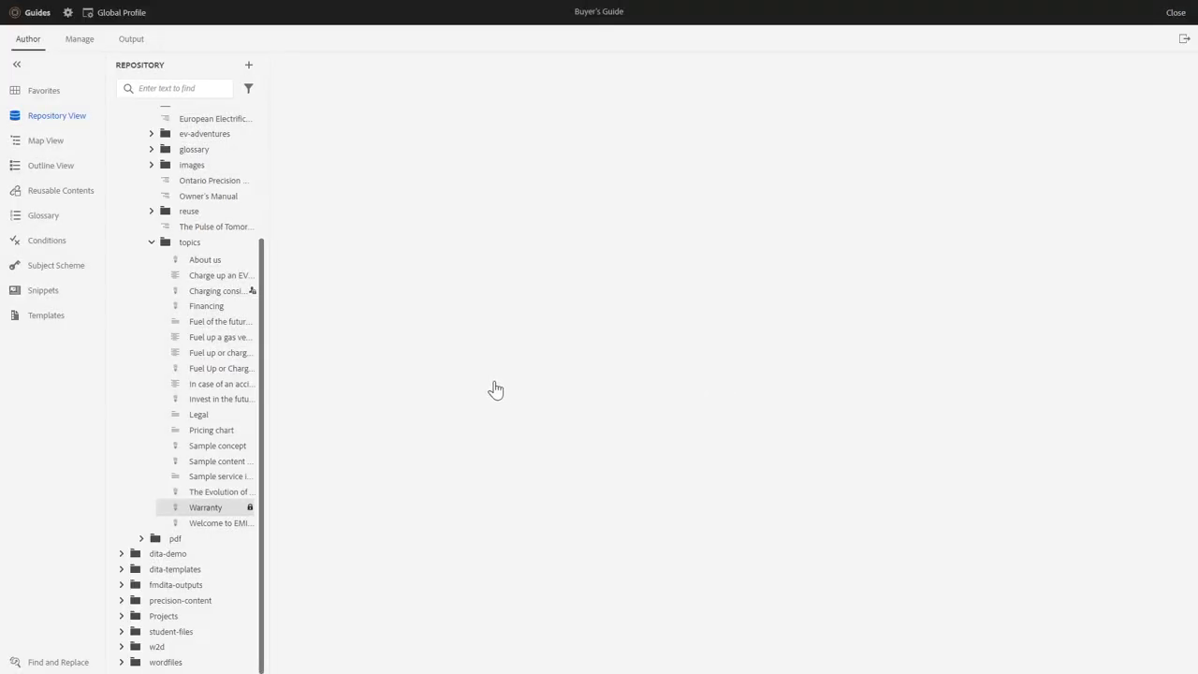
Open the "Pricing chart" topic, preview its differences against version 1.1 (Updated with EMI Pricing), and close it
double_click(212, 431)
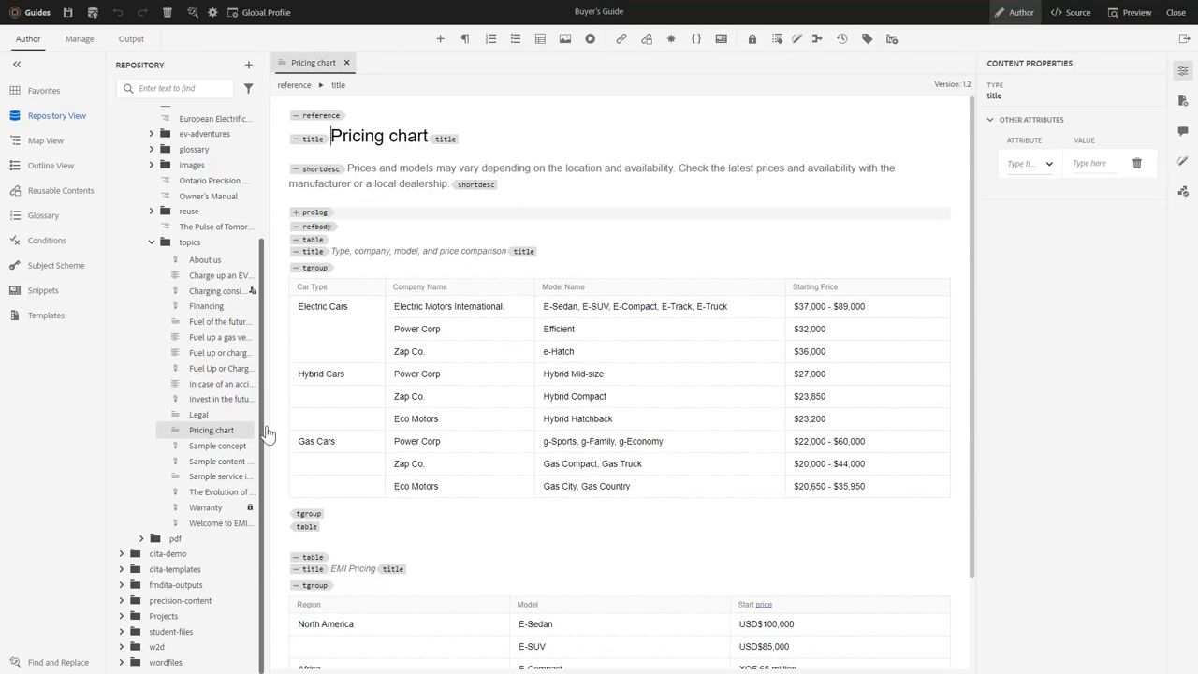
click(1134, 16)
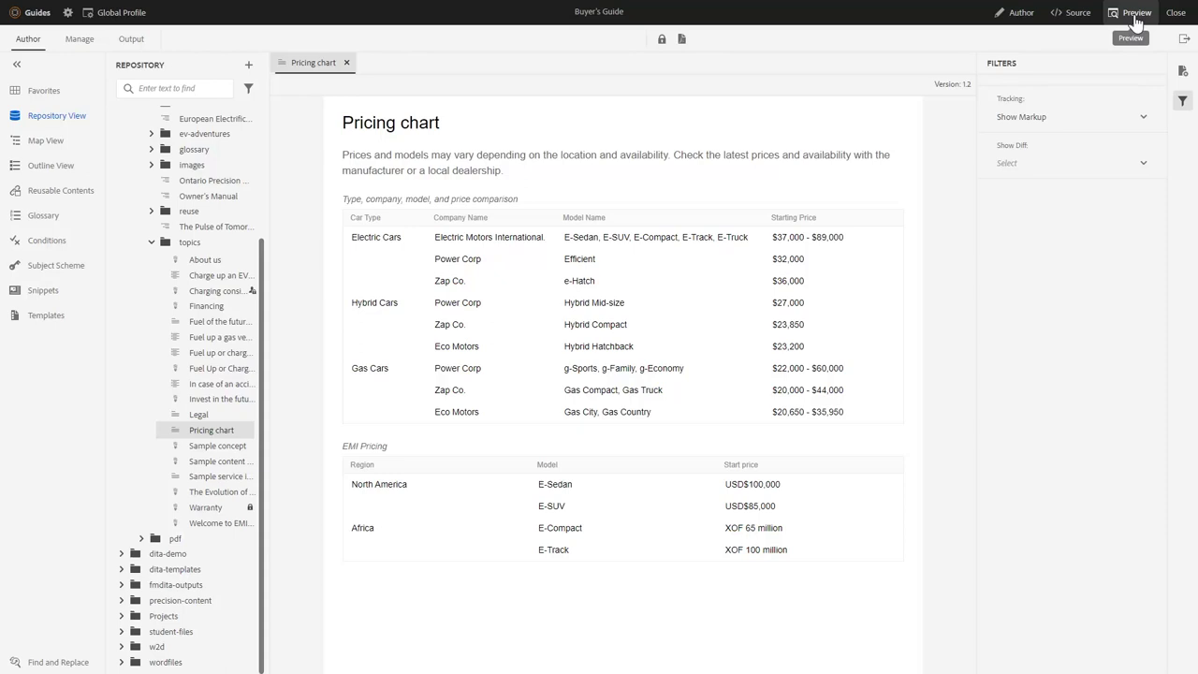
click(1142, 164)
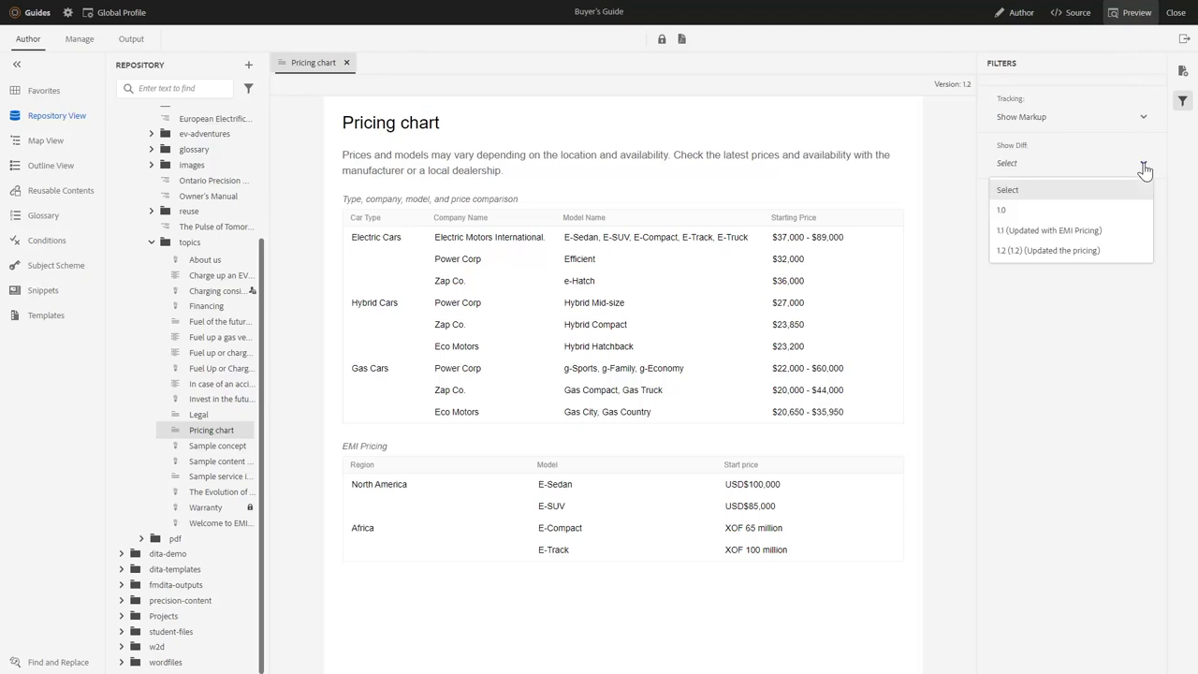
click(1035, 231)
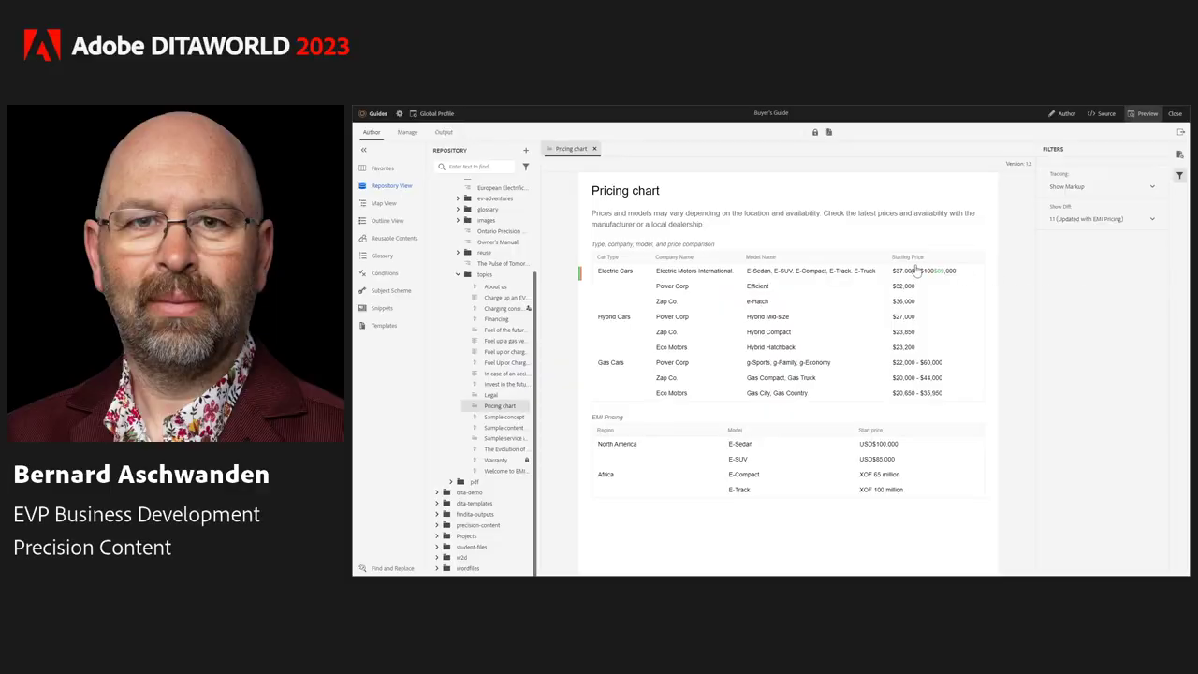
click(593, 148)
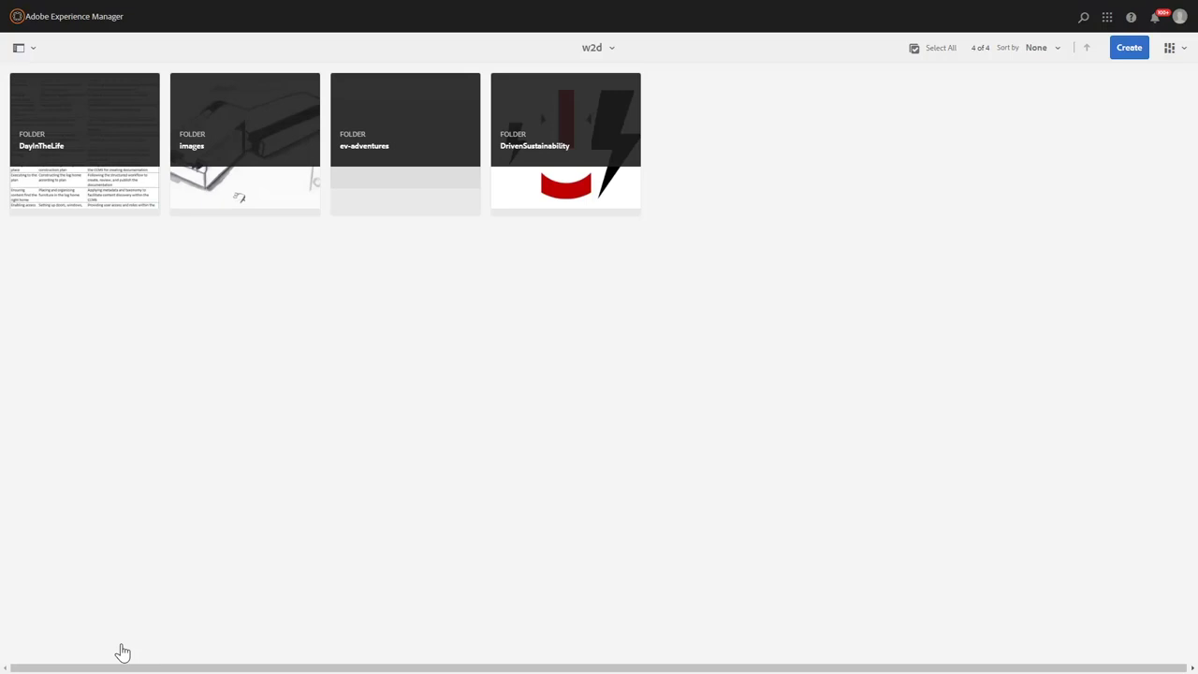
Start moving the DayInTheLife folder in w2d, with the new title "Recapping the day" and the new name "WorkLessDoMore"
click(37, 107)
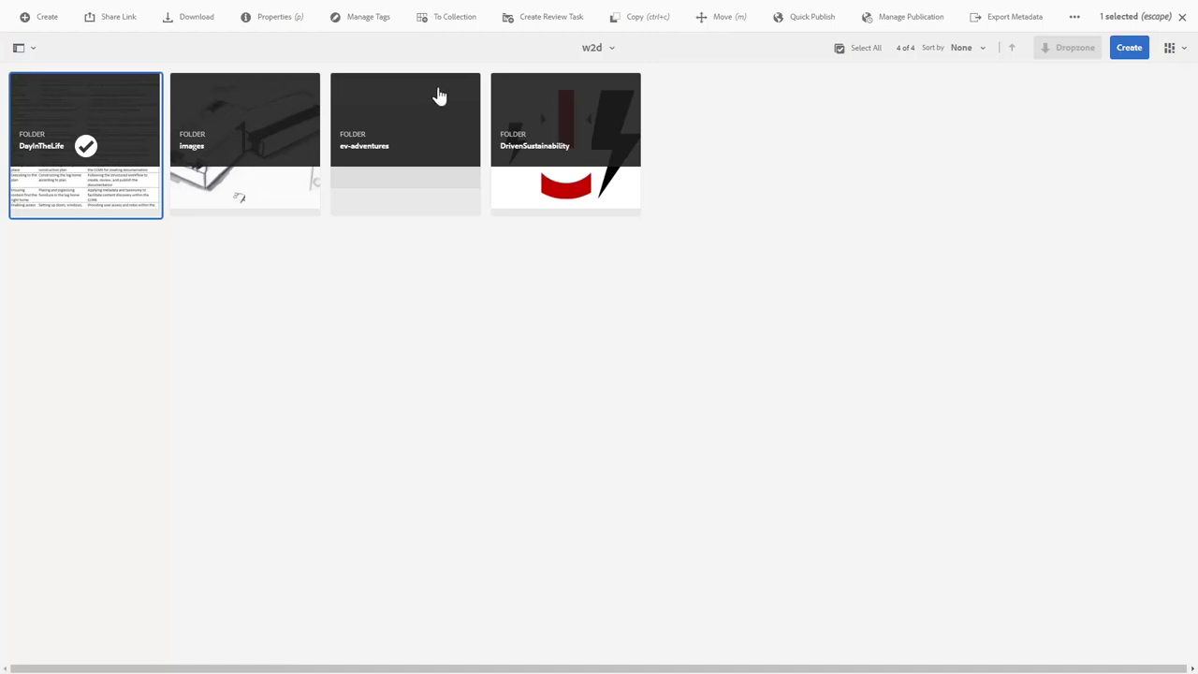
click(718, 17)
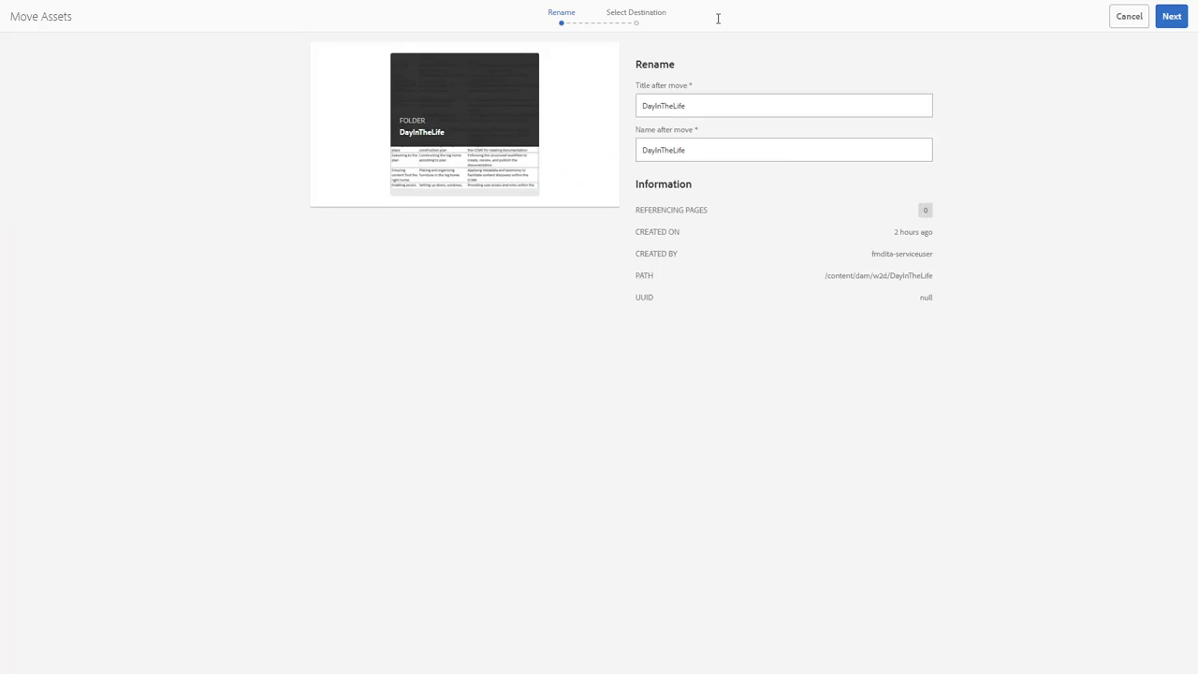
drag(701, 106, 621, 112)
text(Recapping the day)
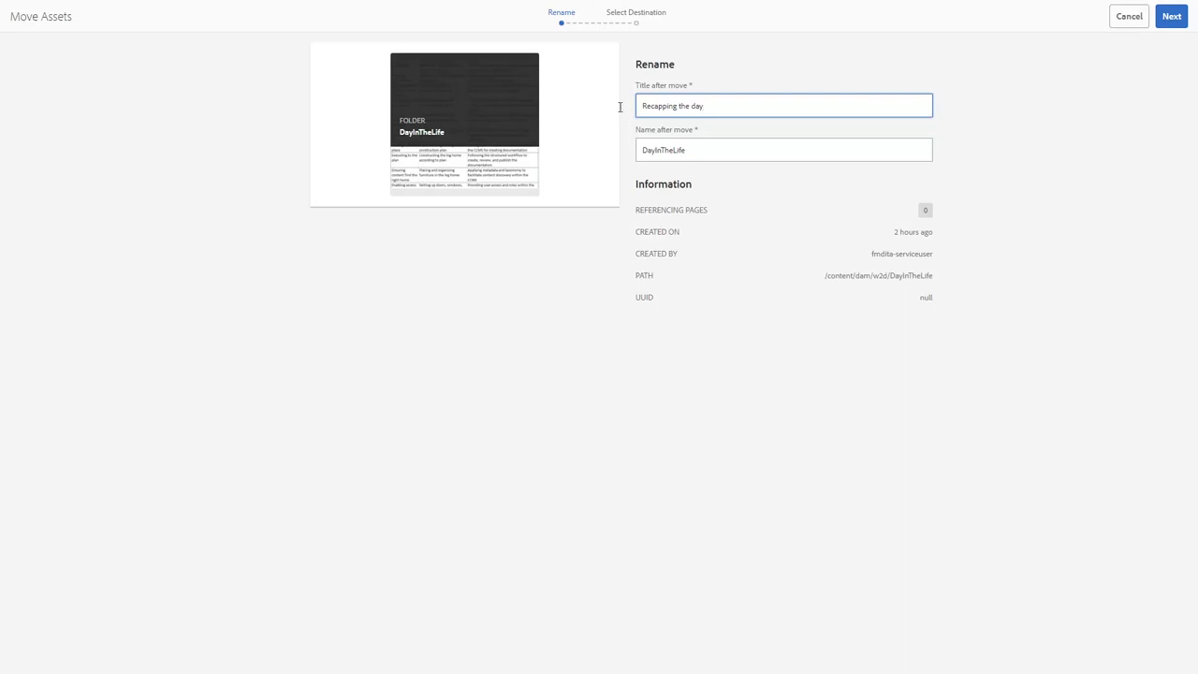
double_click(698, 150)
text(WorkLessDoMore)
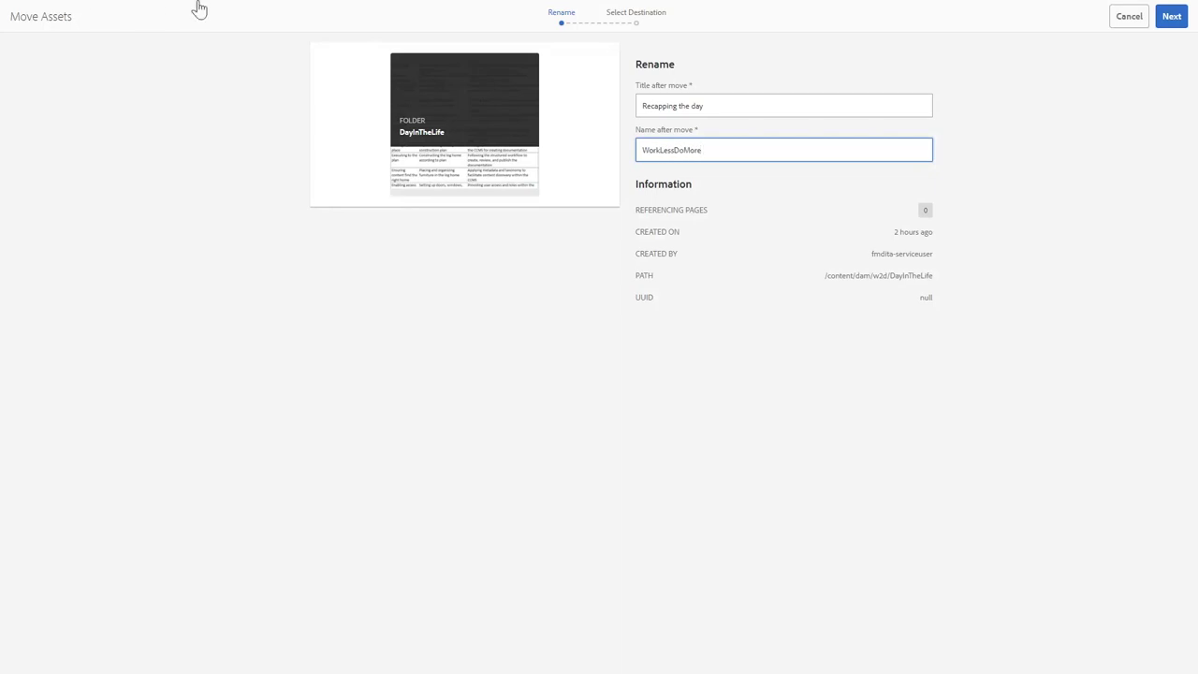
click(1171, 17)
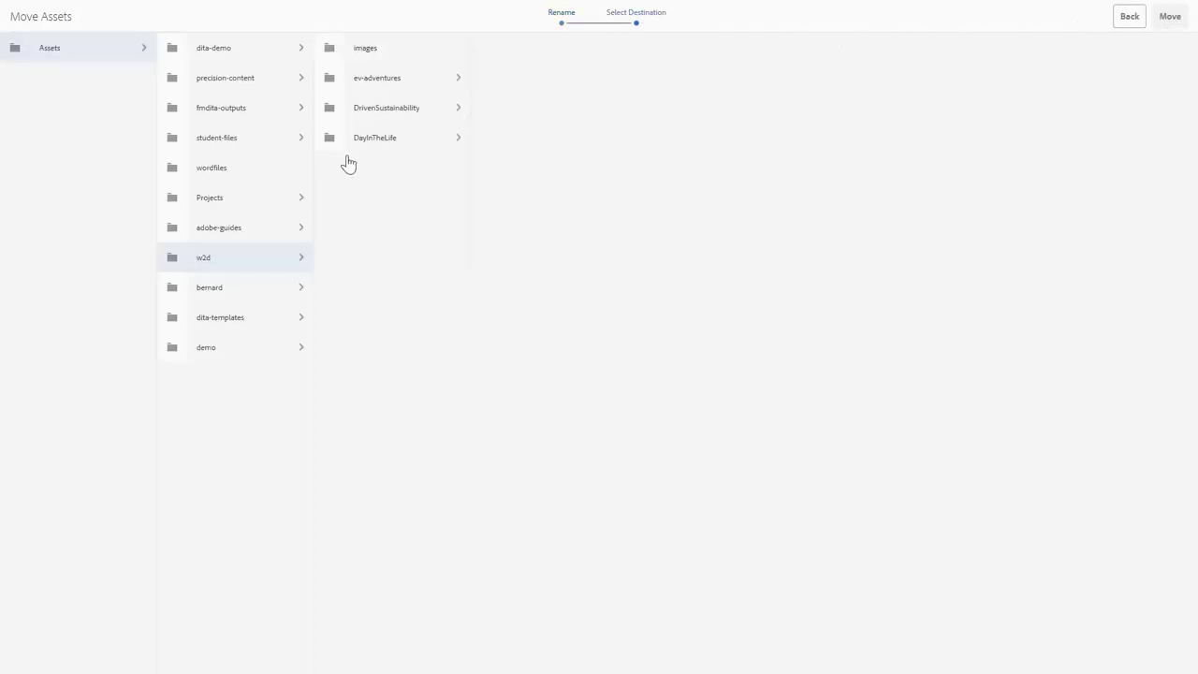
Move the folder into the "en" folder under "demo" and open it at its destination
click(227, 357)
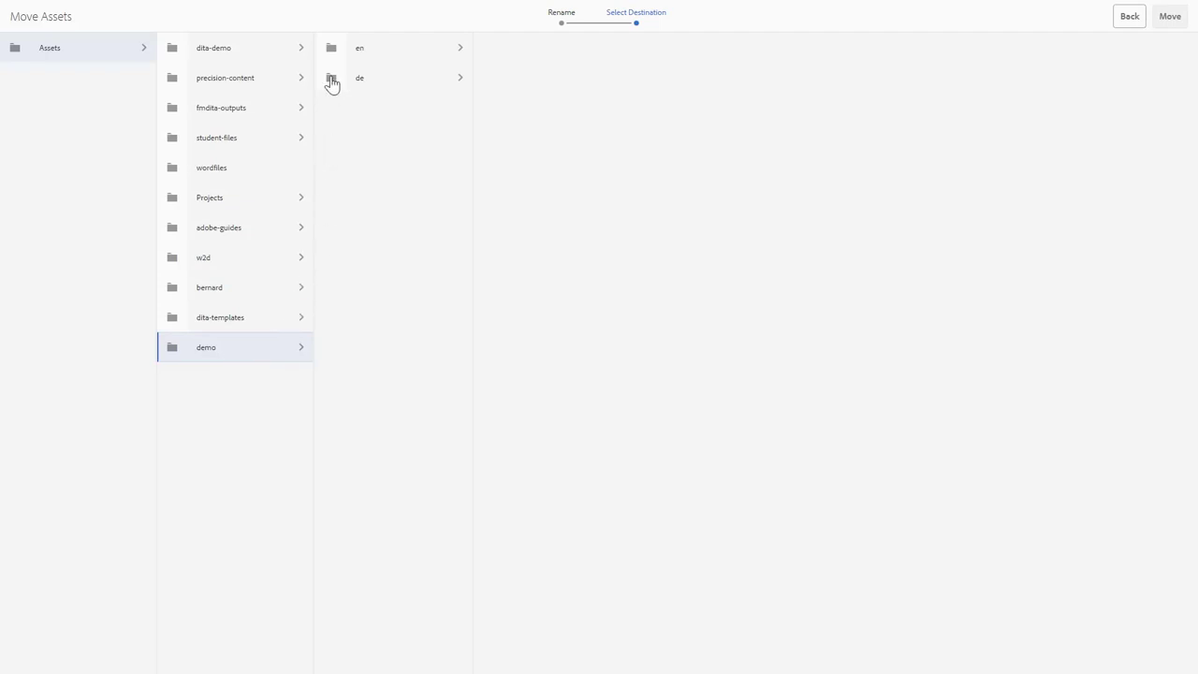
click(331, 50)
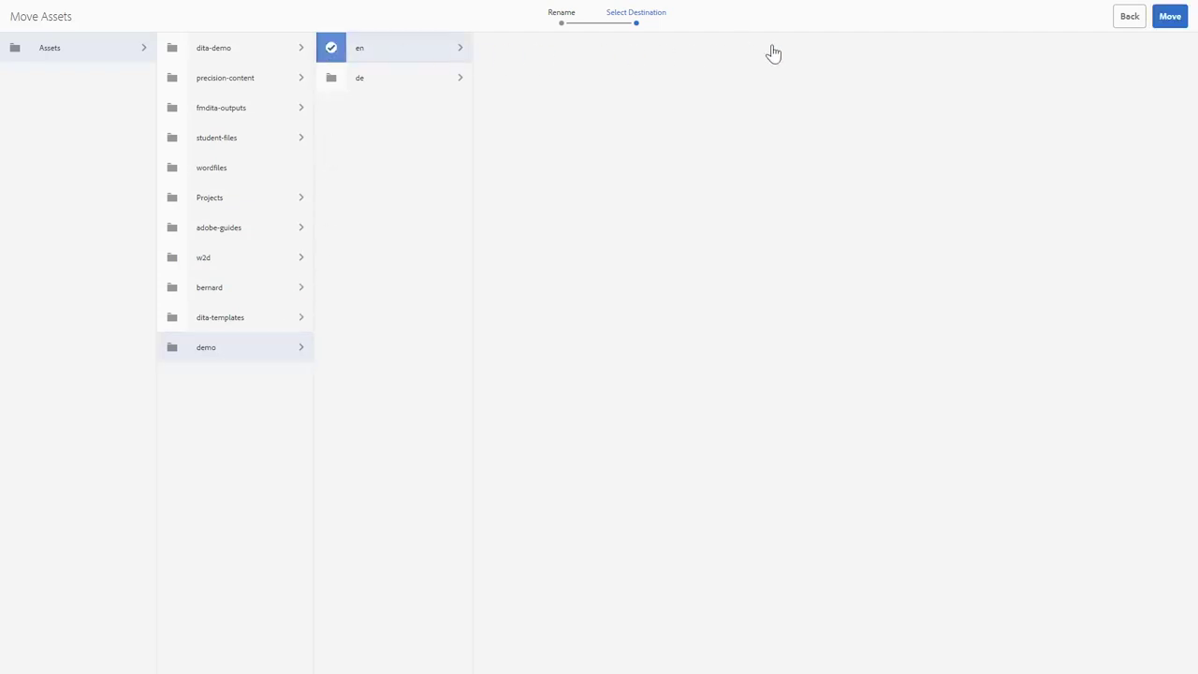
click(1169, 17)
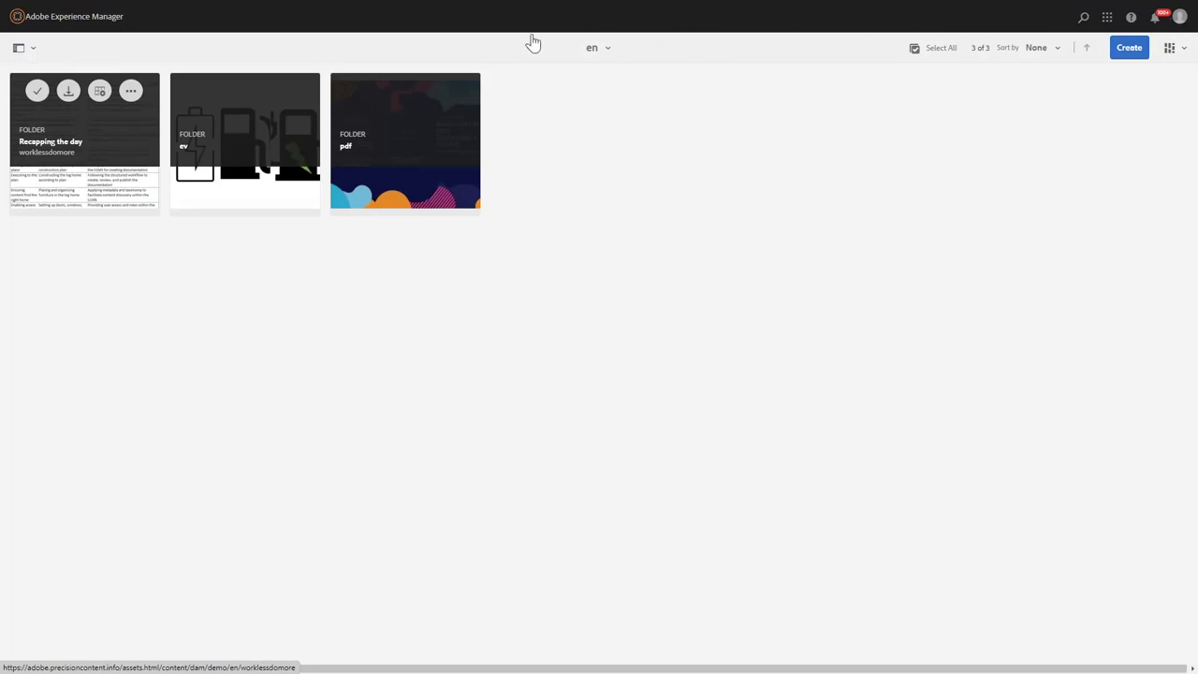
click(89, 160)
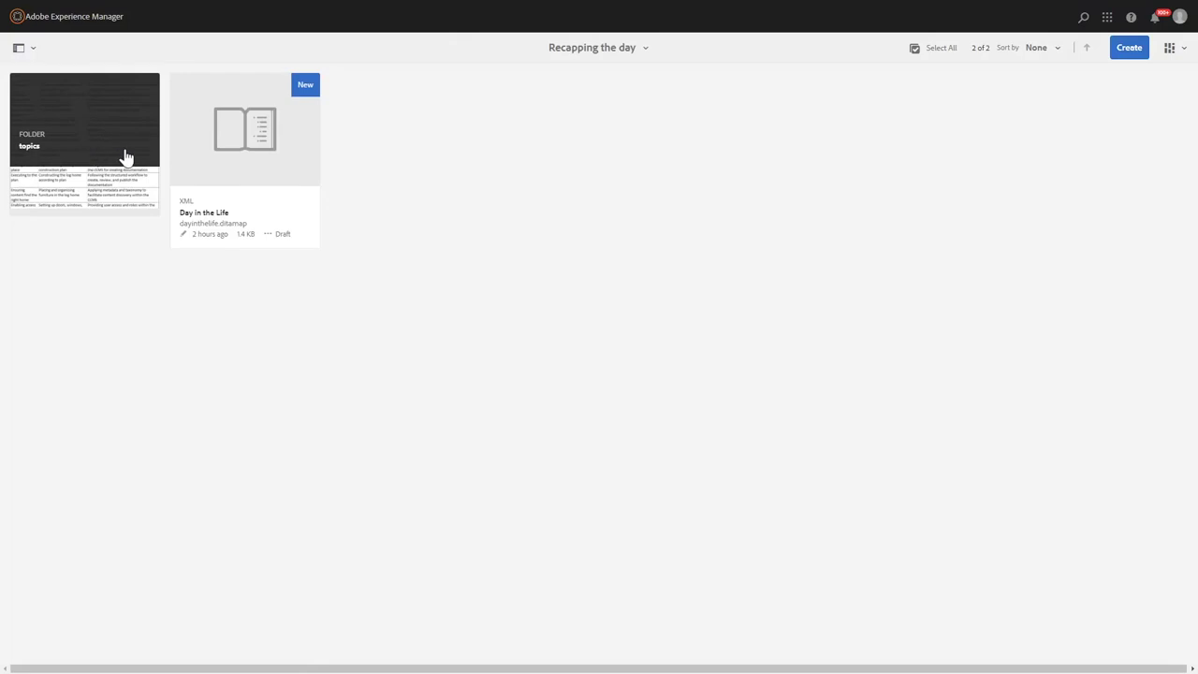
Open the "Day in the Life" map for editing and read through its preview from the introduction to "Additional shortcuts"
click(199, 99)
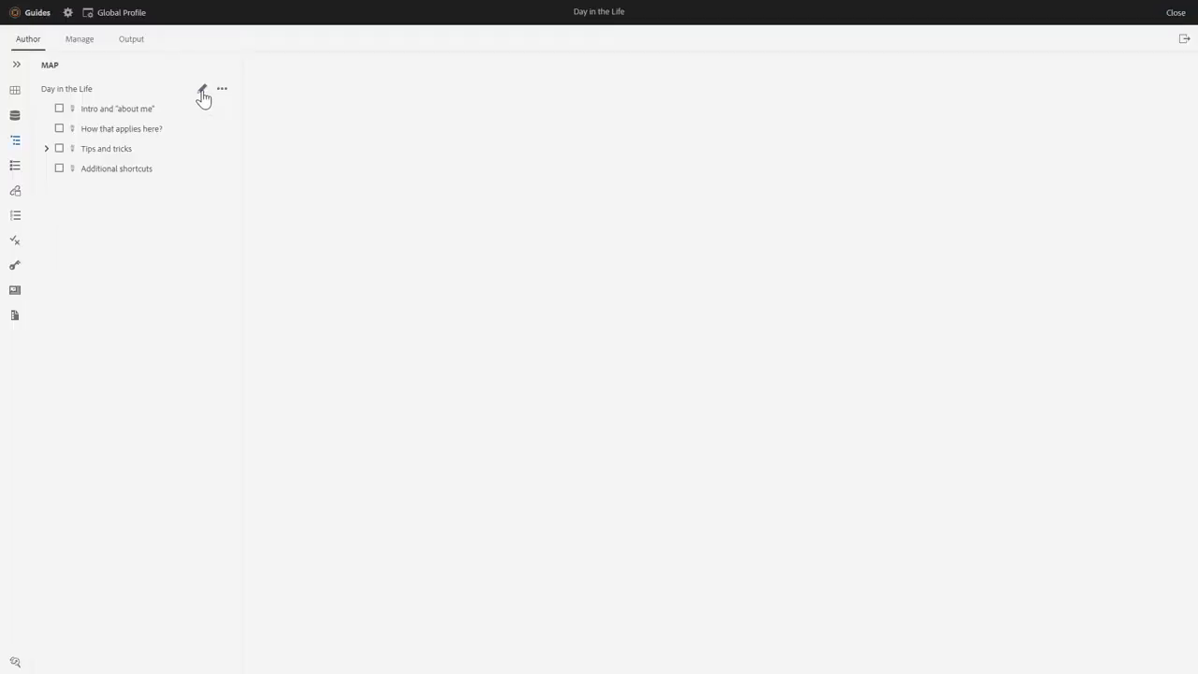
click(201, 91)
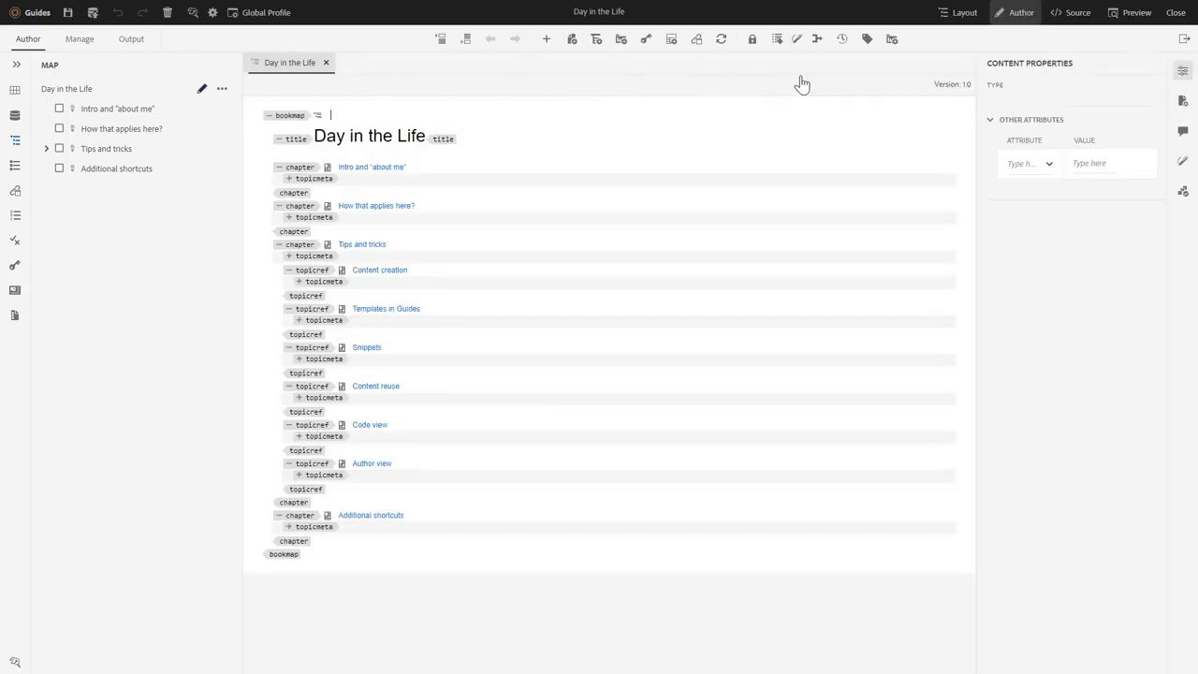
click(1135, 14)
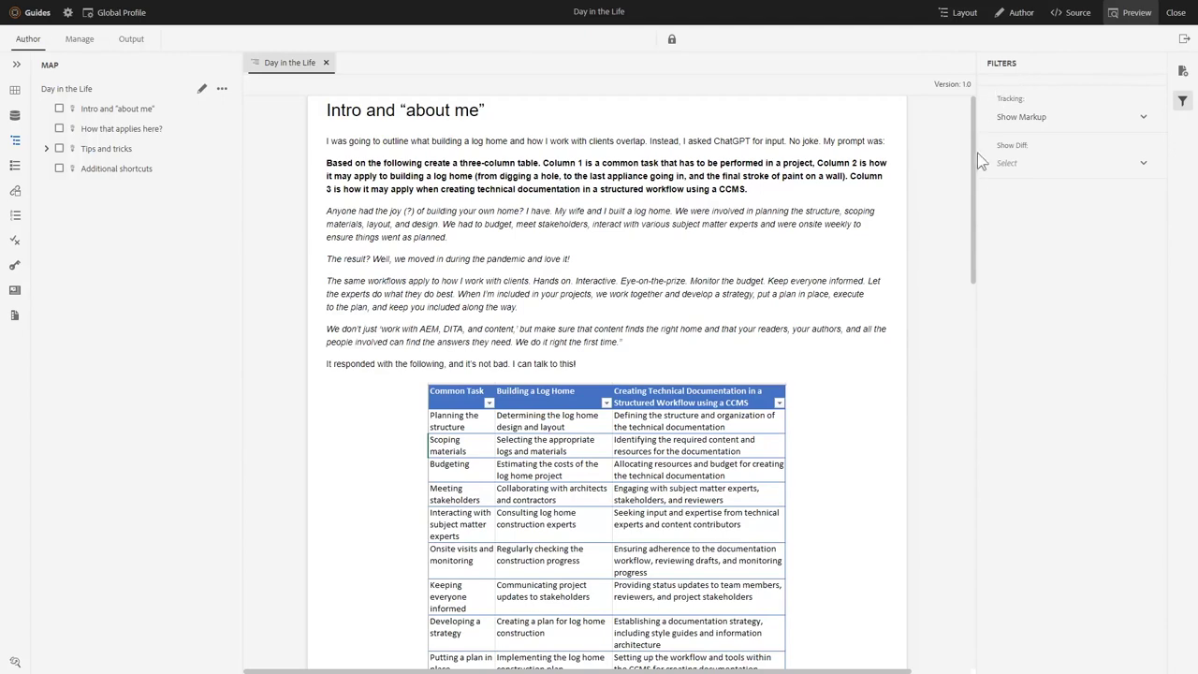
scroll(973, 208, down, 3)
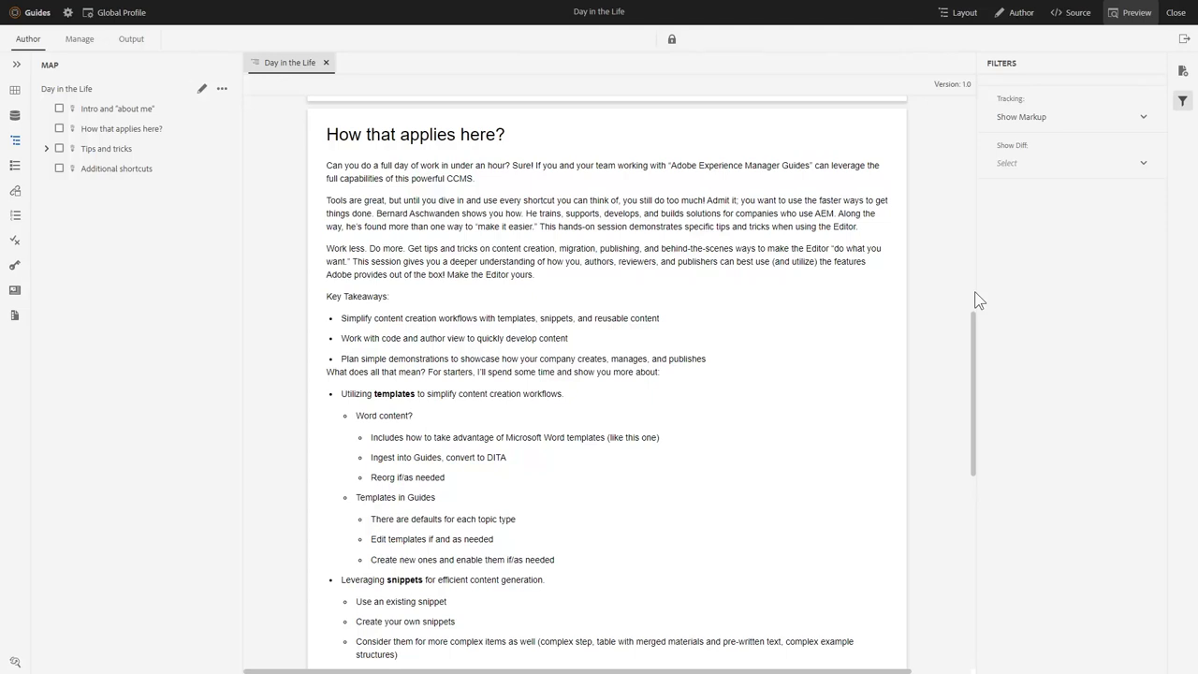
click(974, 652)
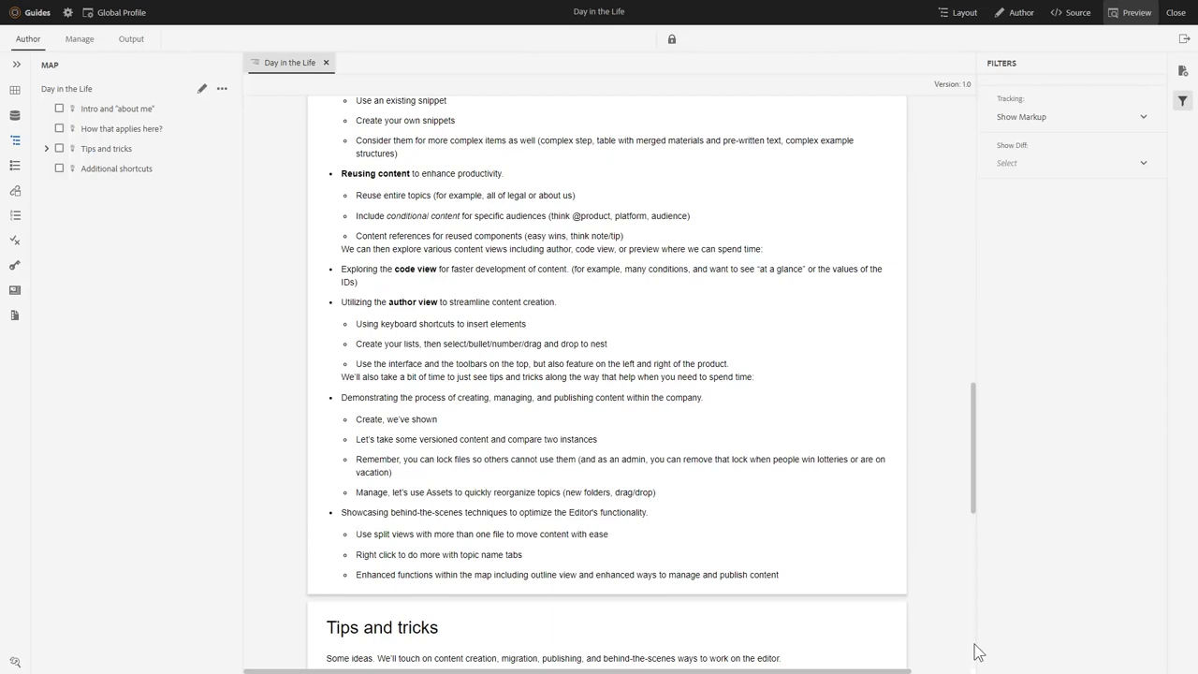
click(974, 653)
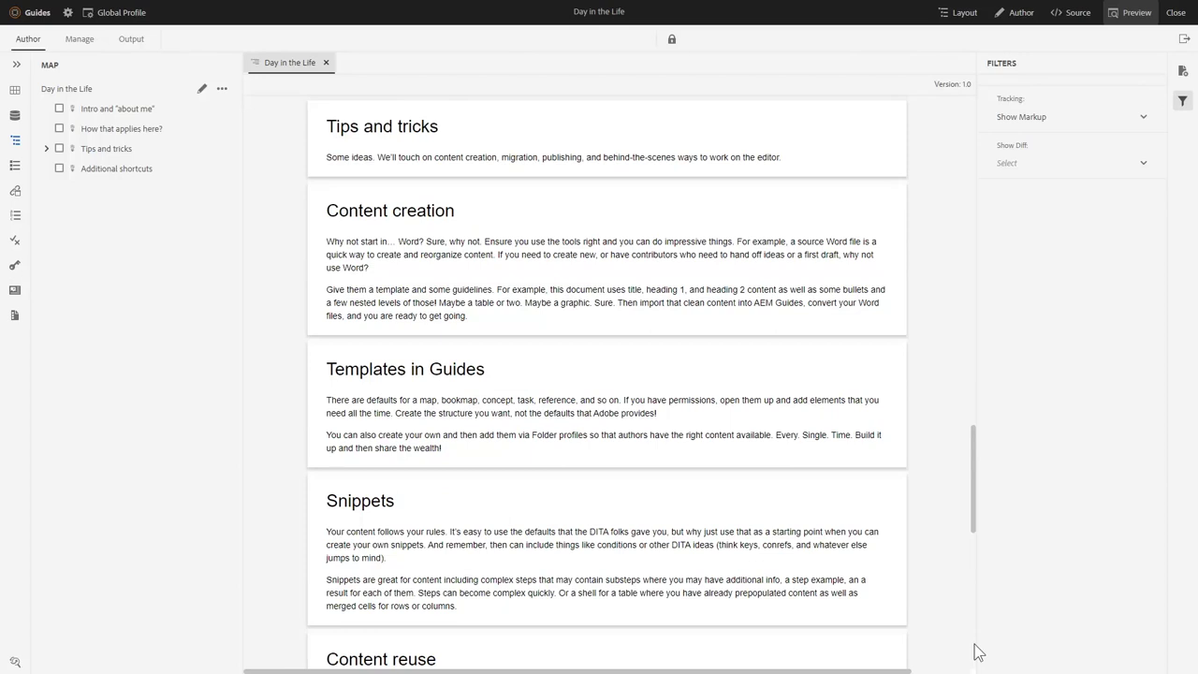
click(974, 652)
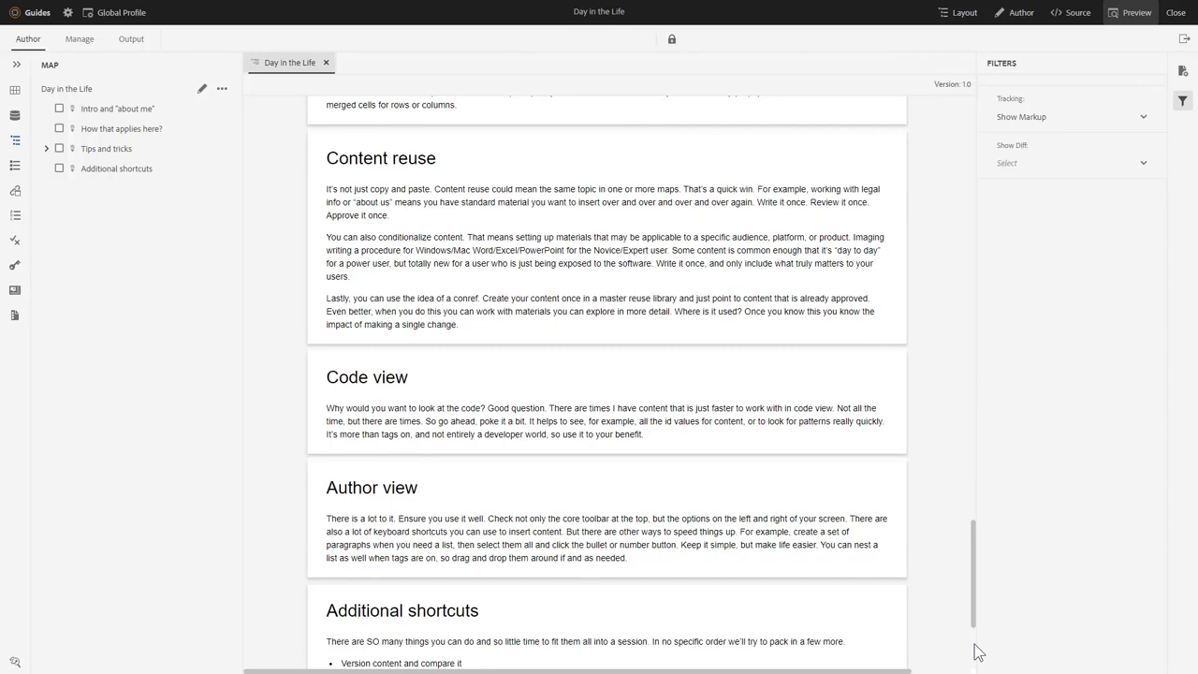
scroll(974, 645, down, 2)
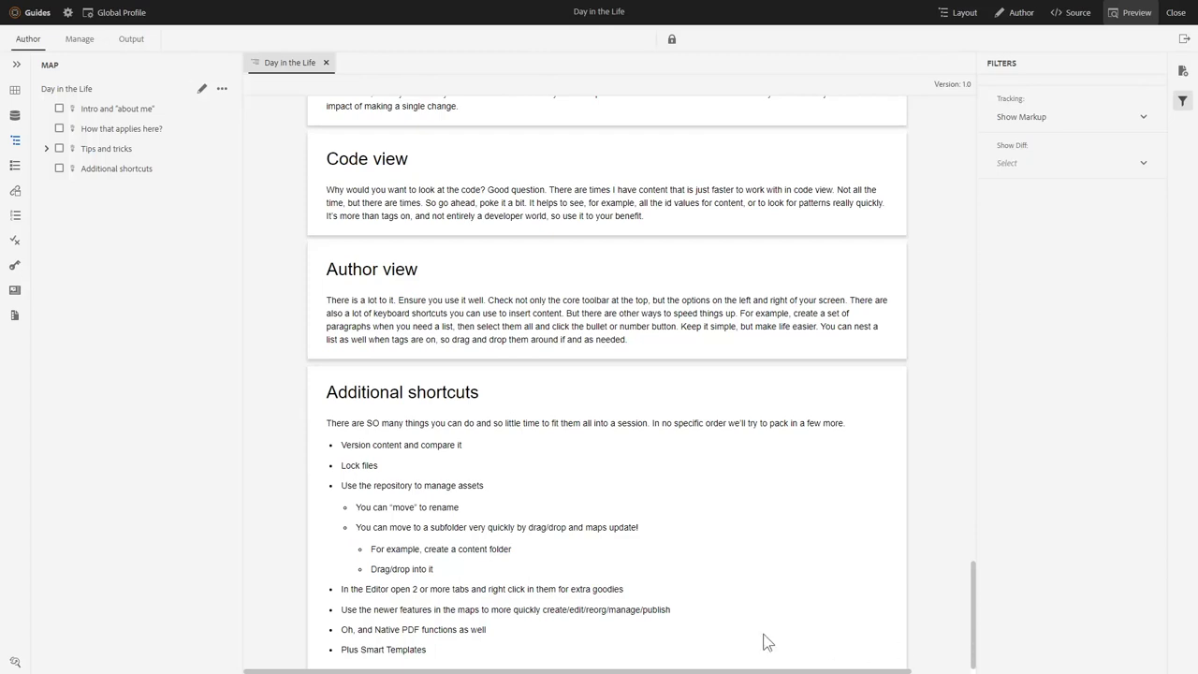
Generate the AEM Site output for the "Day in the Life" map and view the published site
click(79, 40)
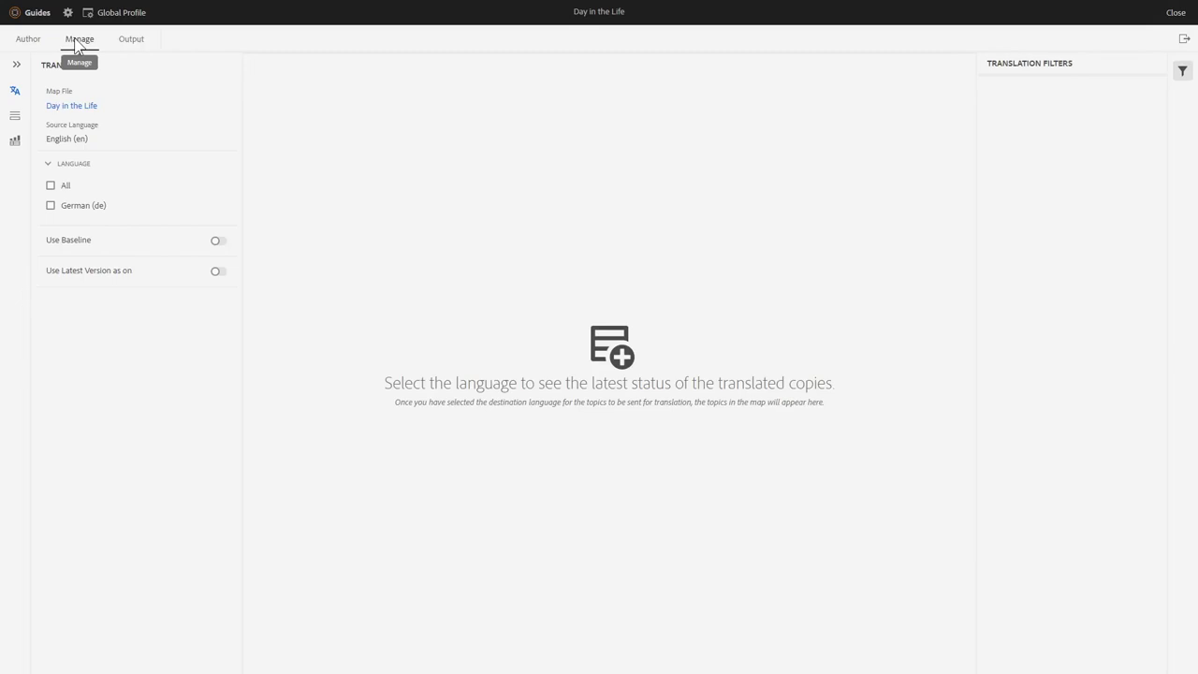
click(133, 43)
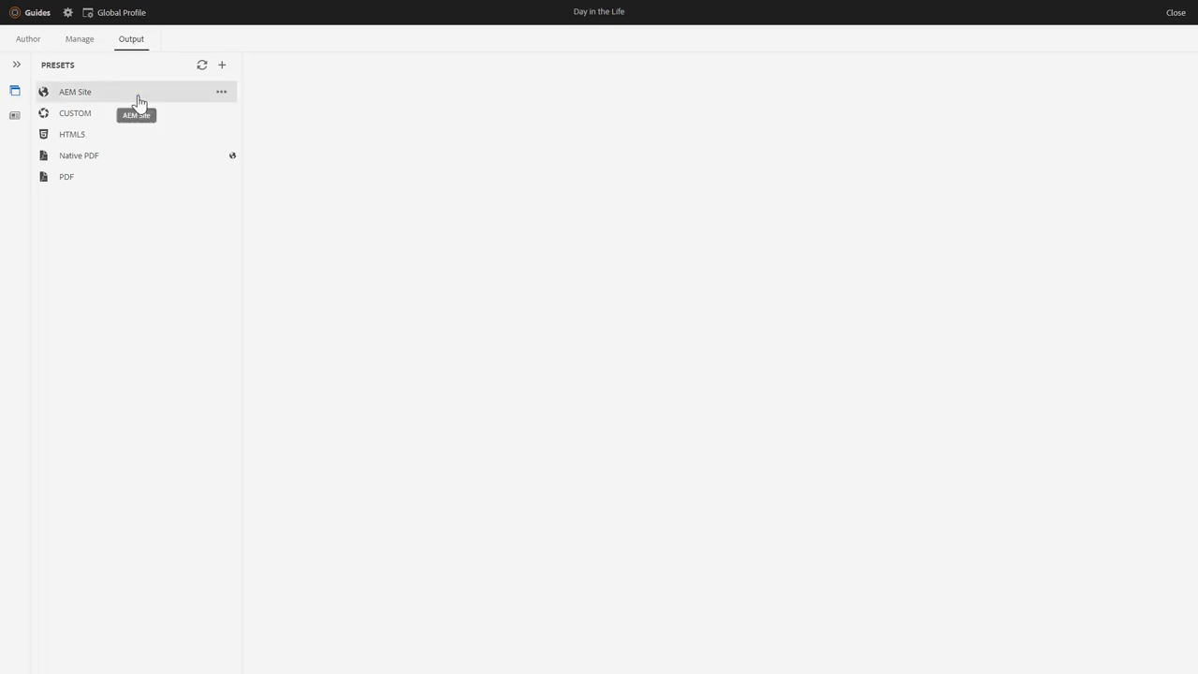
click(222, 93)
click(276, 111)
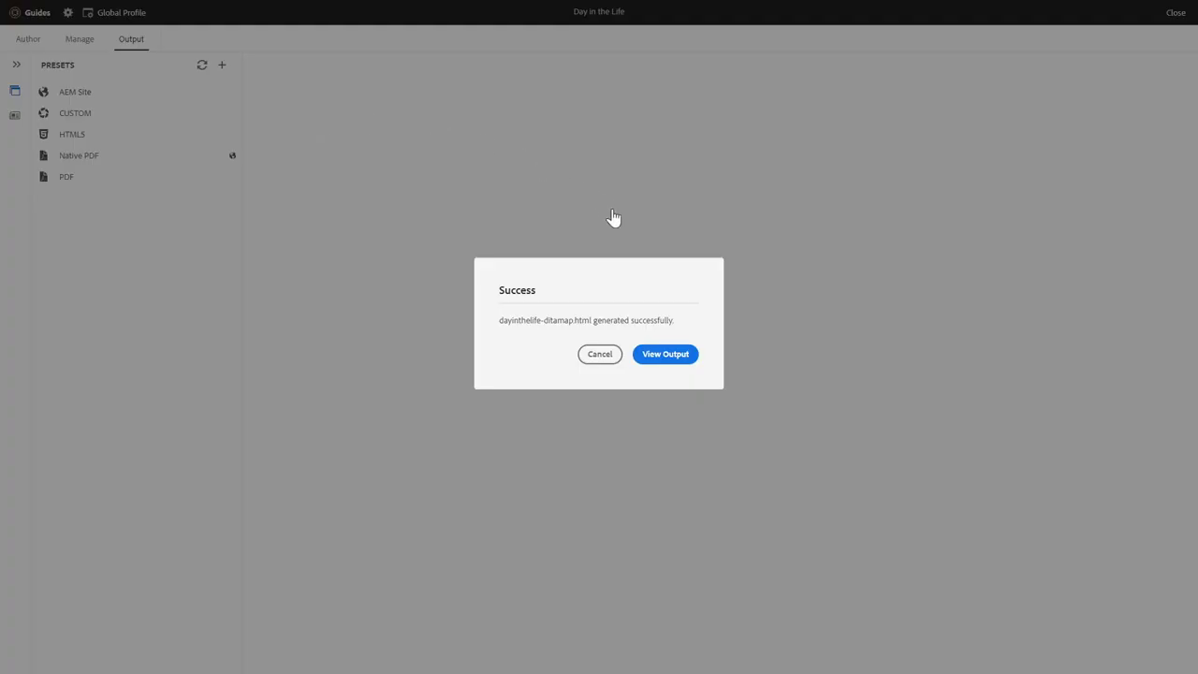
click(665, 355)
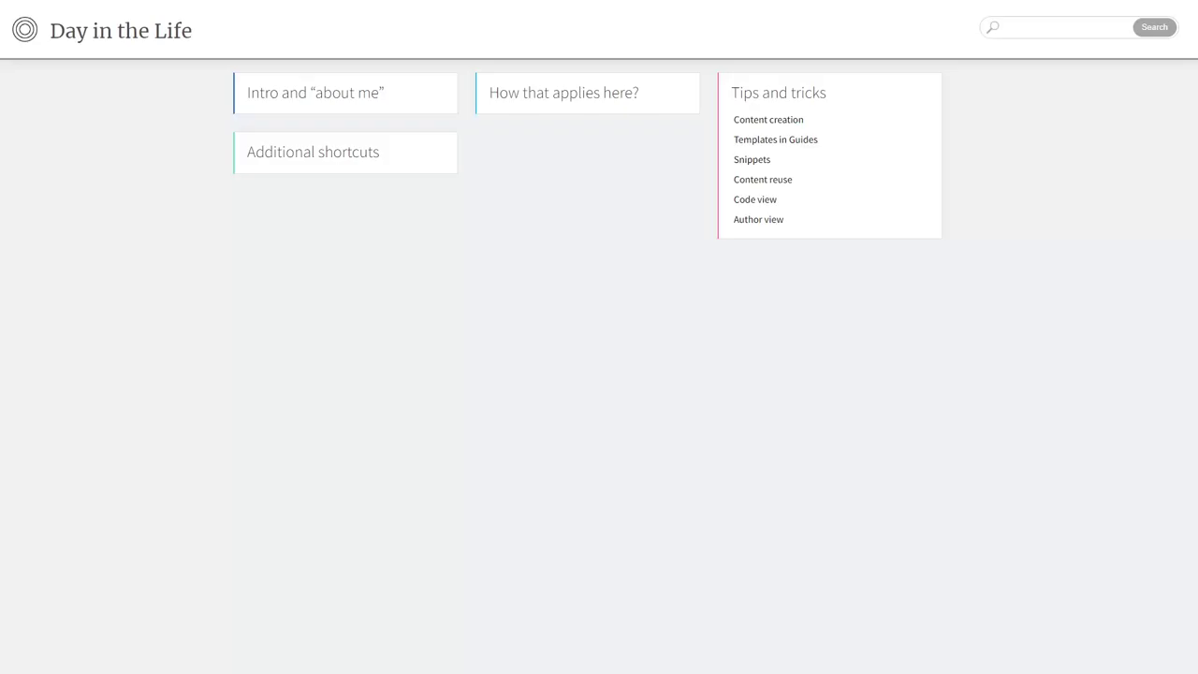